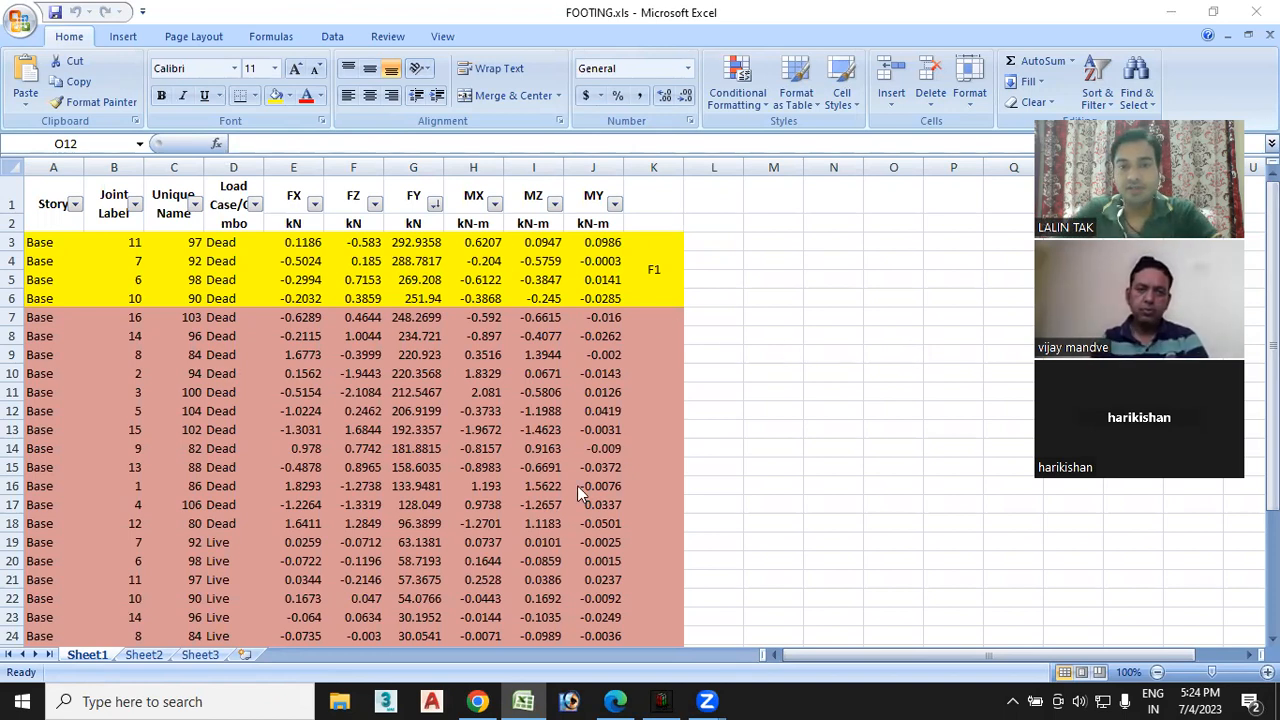
- Examine the base joint reactions in FOOTING.xls, comparing the FY values of the yellow F1 rows with the red rows below
left_click(728, 269)
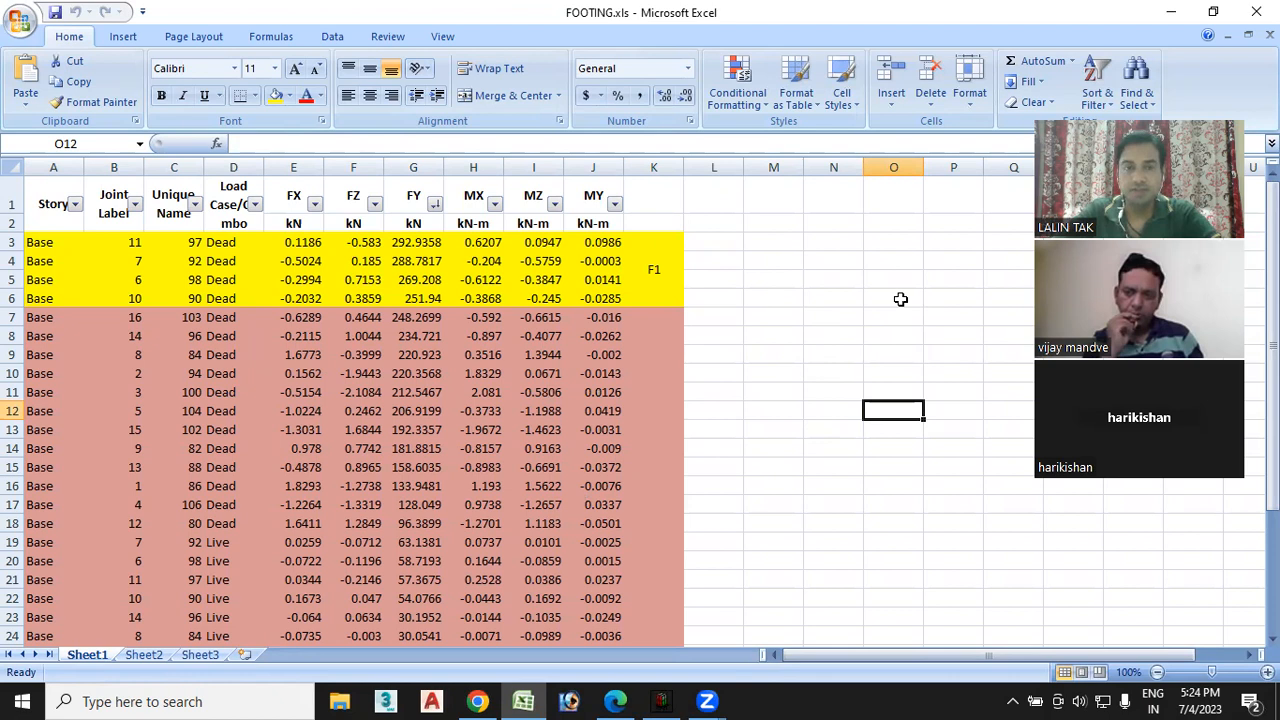
left_click(662, 690)
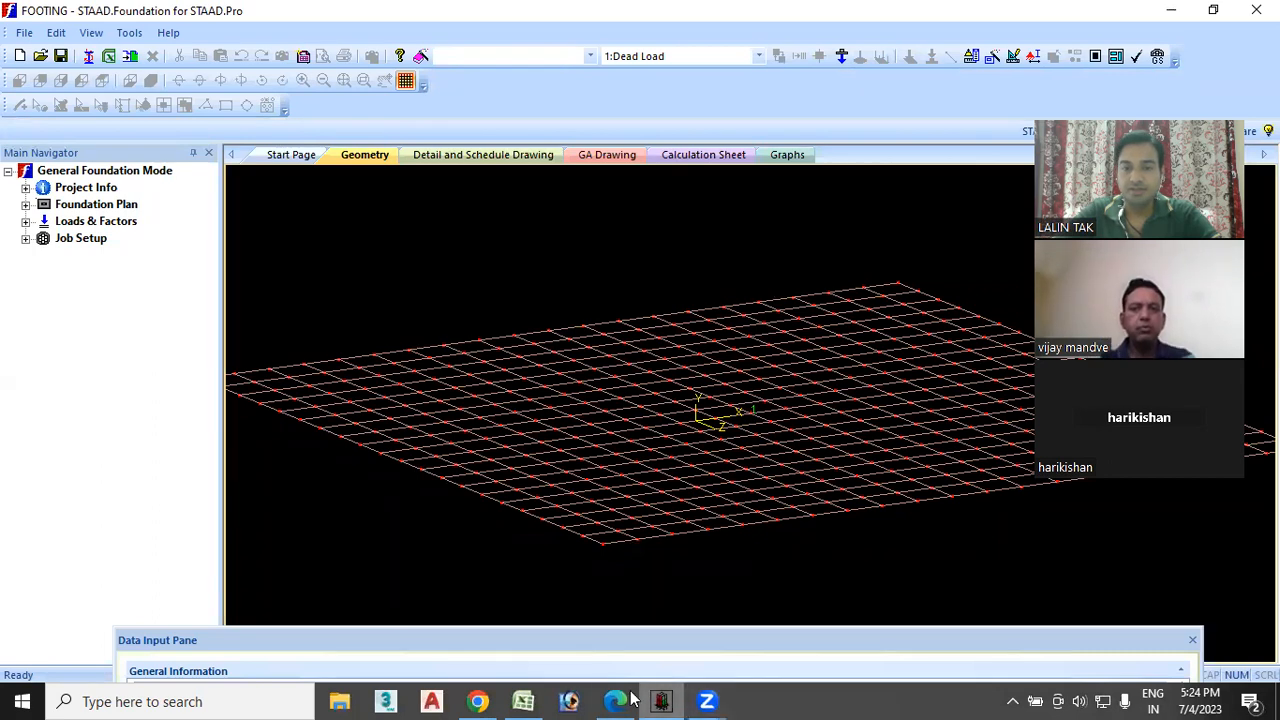
left_click(523, 701)
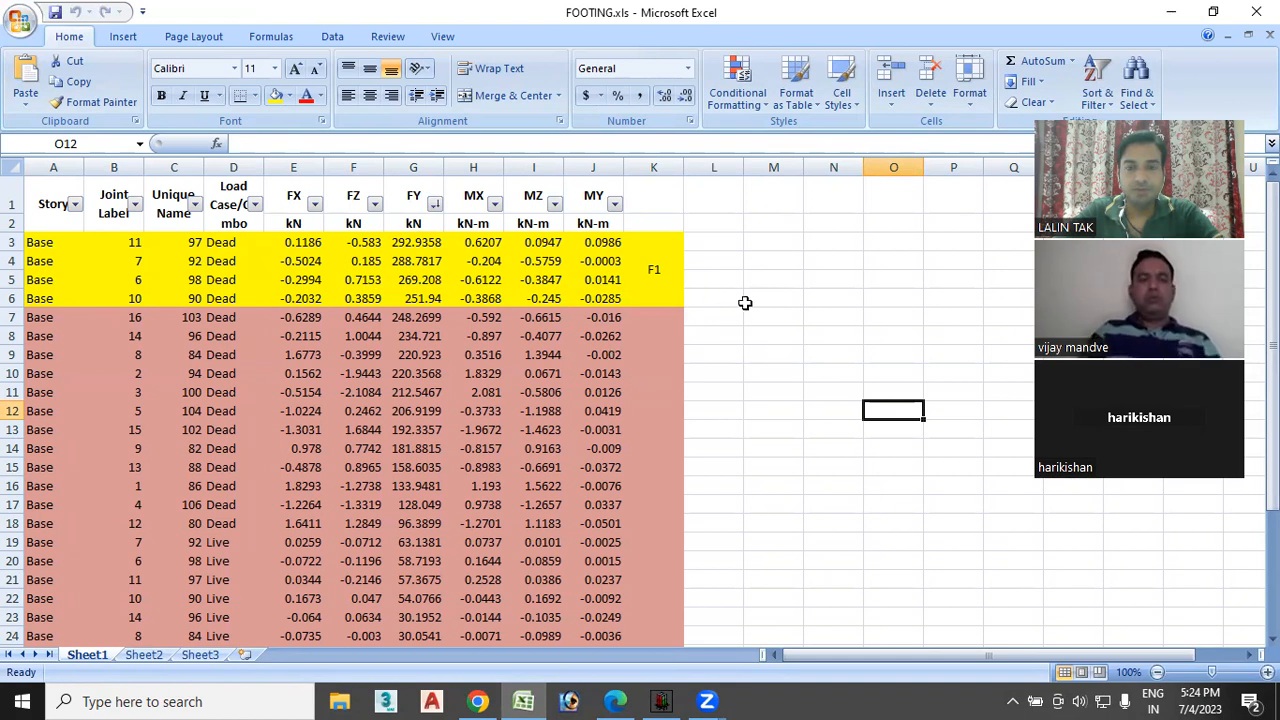
scroll(733, 301, "down", 2)
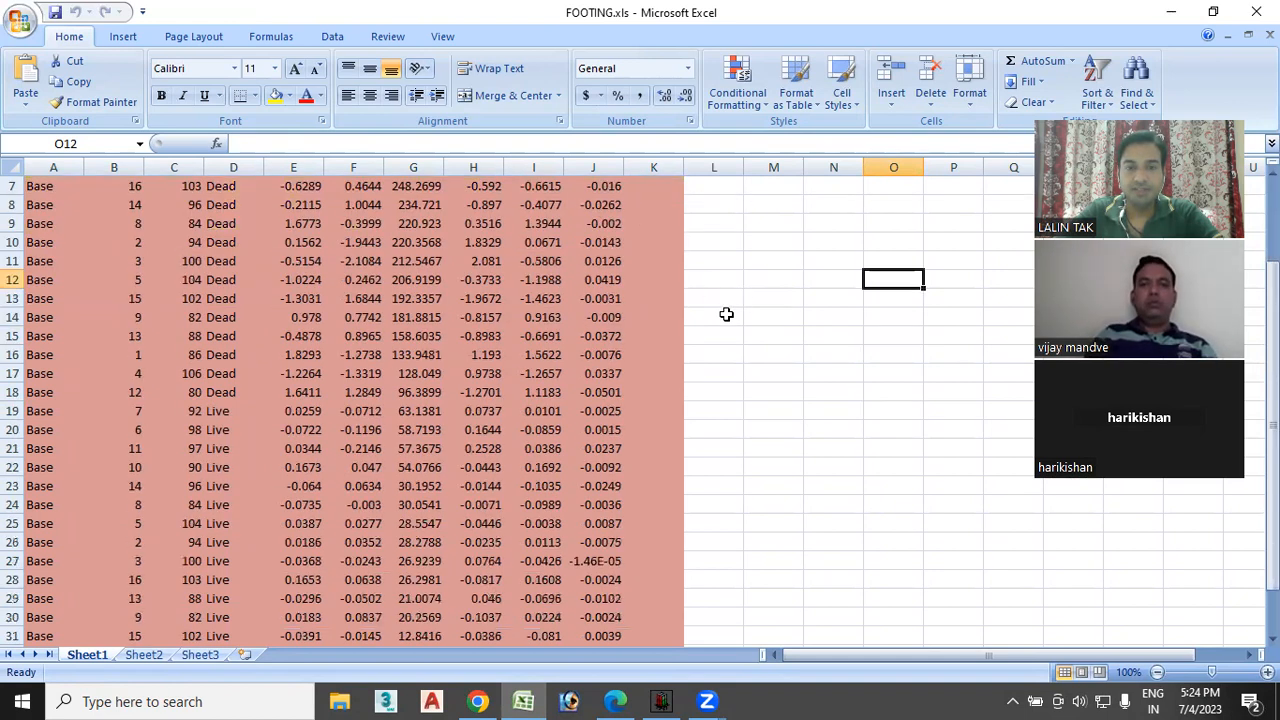
scroll(726, 313, "up", 2)
scroll(727, 330, "down", 4)
scroll(728, 331, "up", 4)
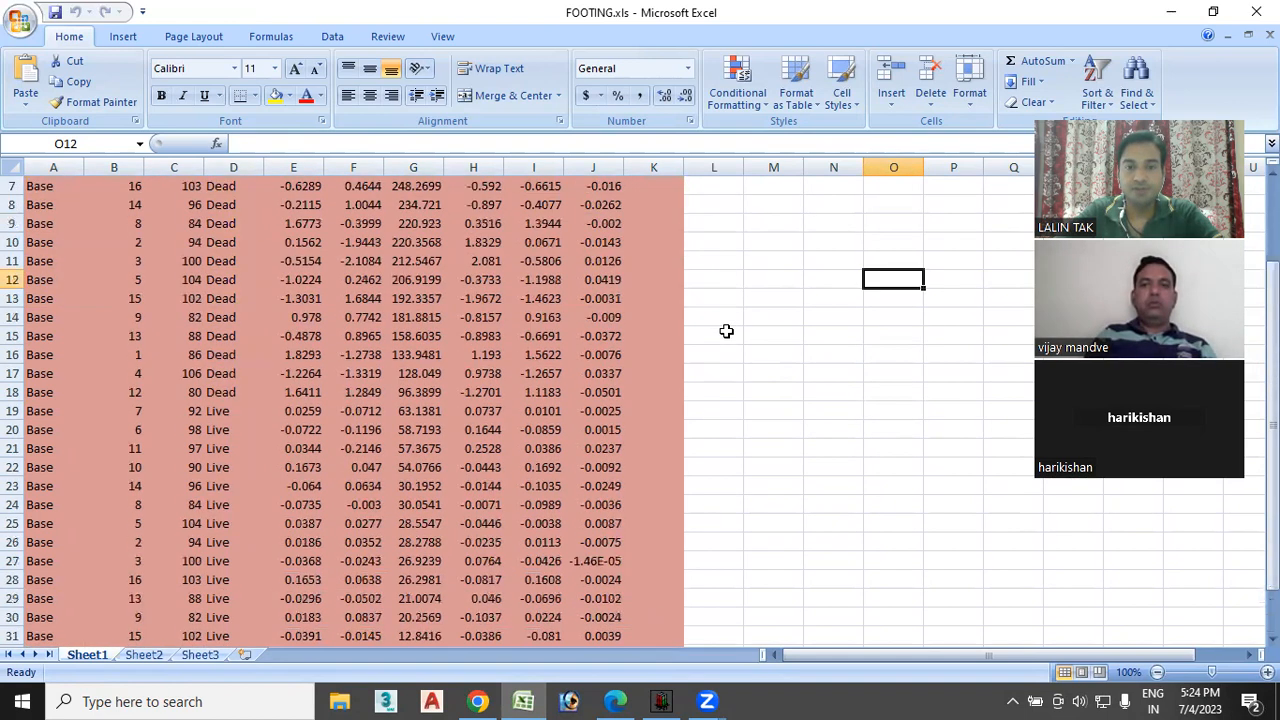
left_click(654, 266)
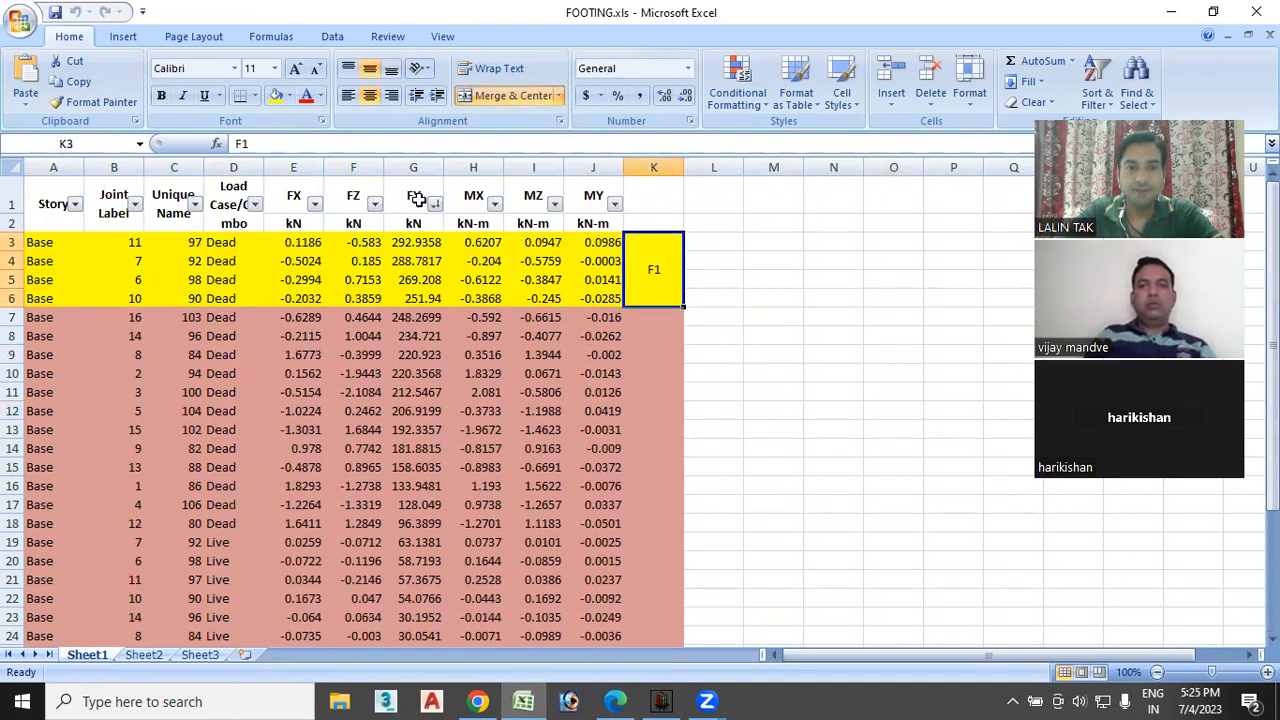
left_click(414, 245)
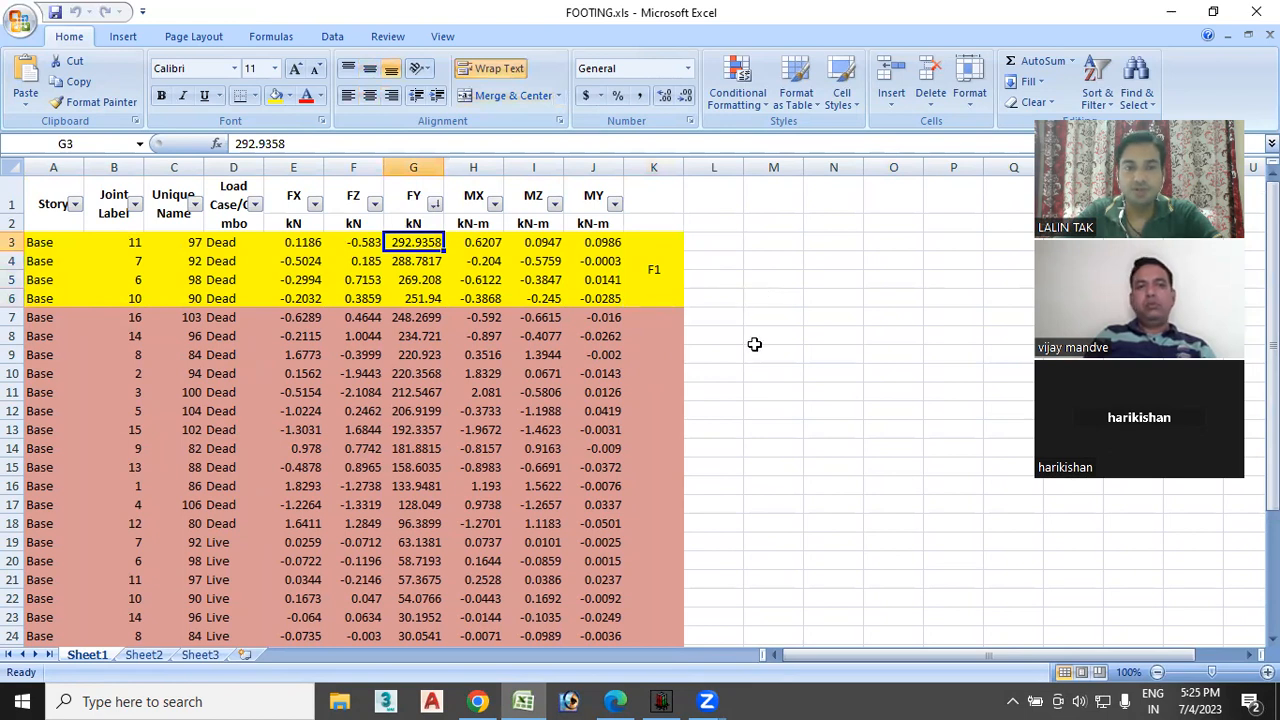
scroll(754, 344, "down", 2)
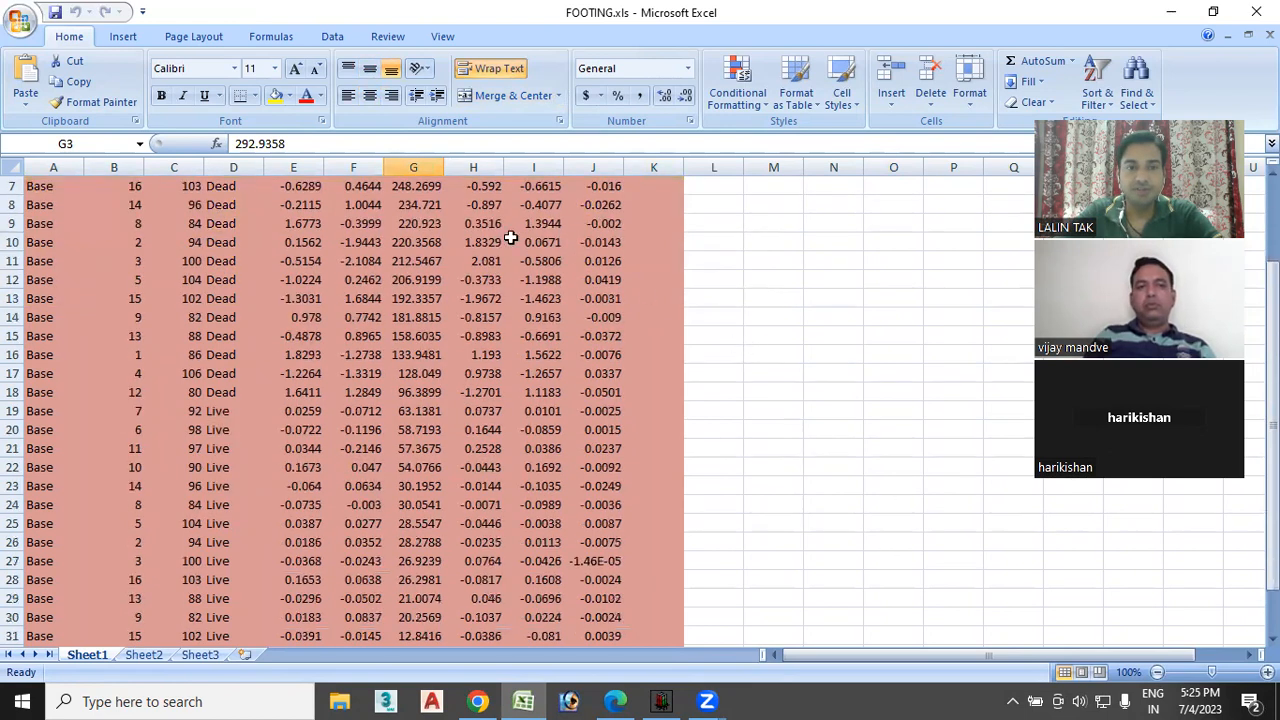
scroll(505, 238, "up", 1)
left_click(413, 245)
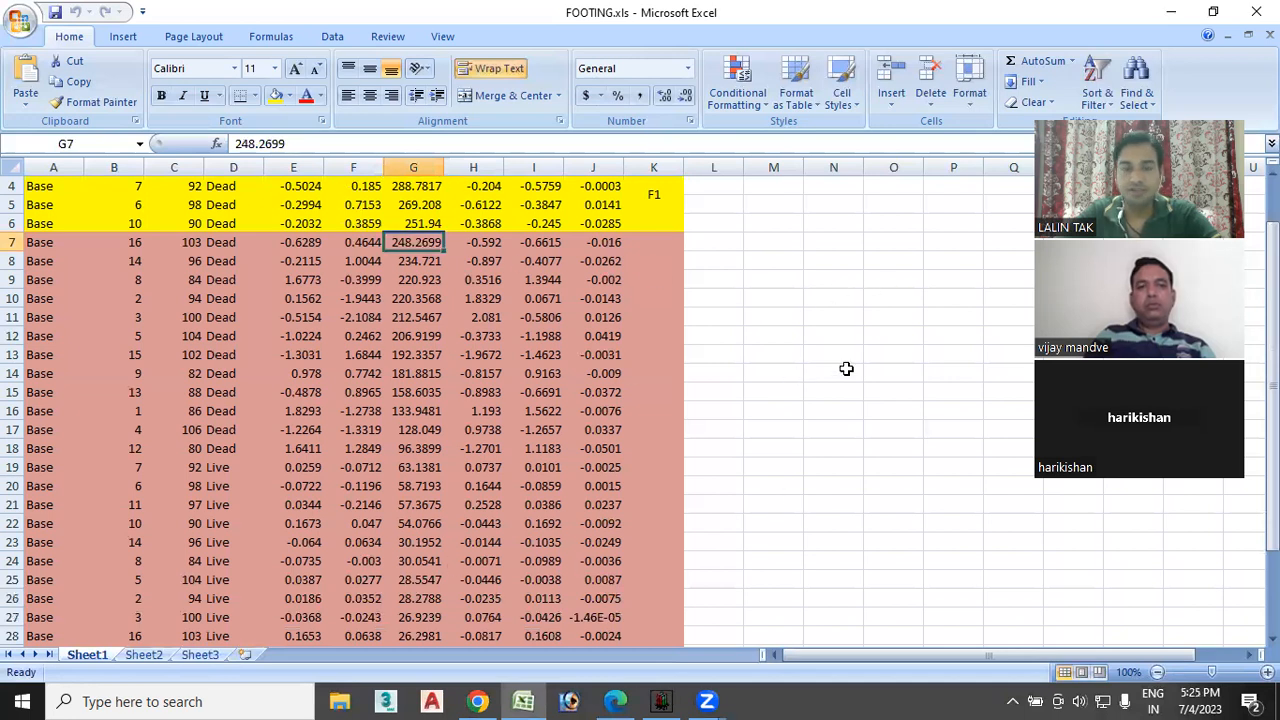
scroll(770, 337, "up", 1)
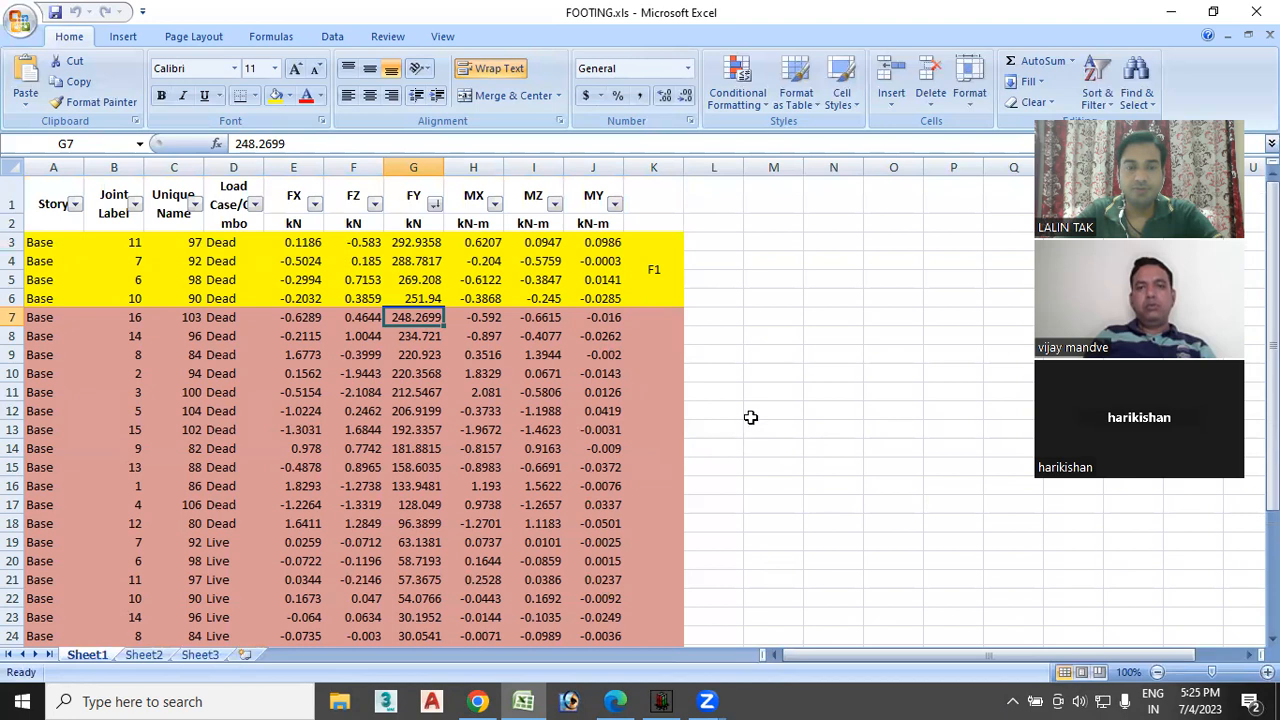
scroll(744, 395, "down", 5)
scroll(737, 395, "up", 5)
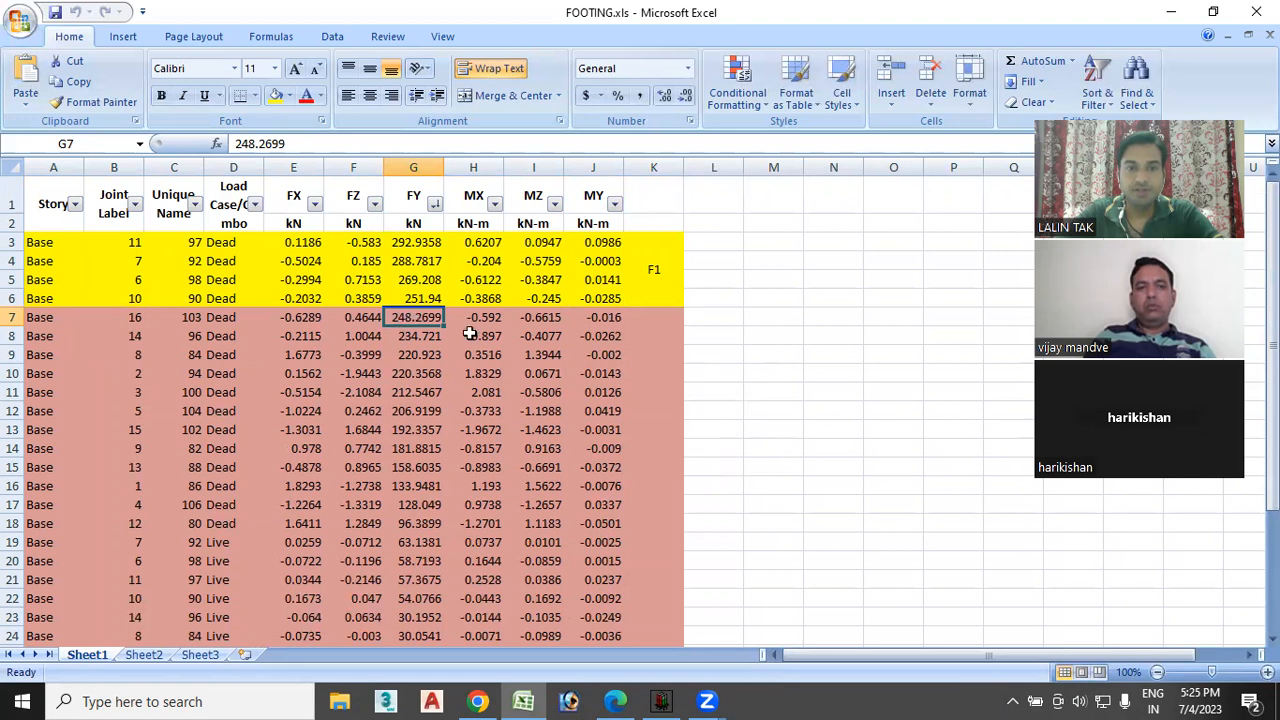
- Filter the Joint Label column to joint 16 and inspect its dead and live load reactions
left_click(134, 317)
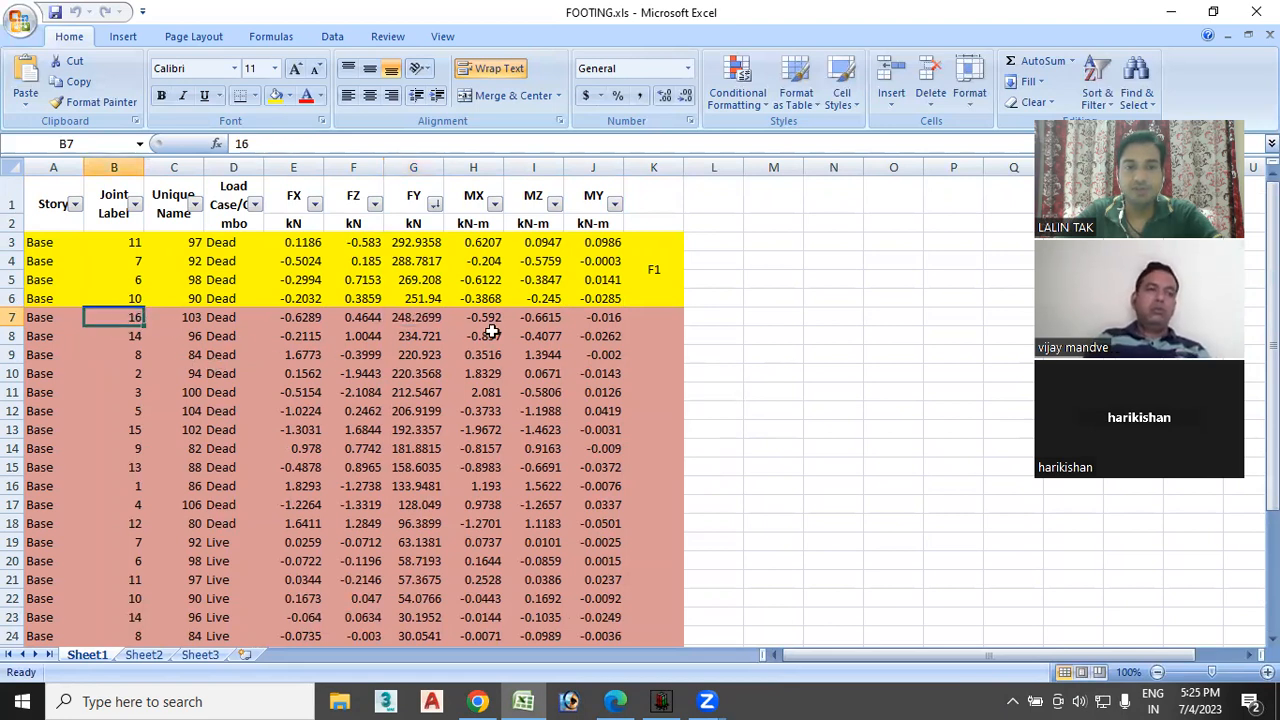
left_click(135, 205)
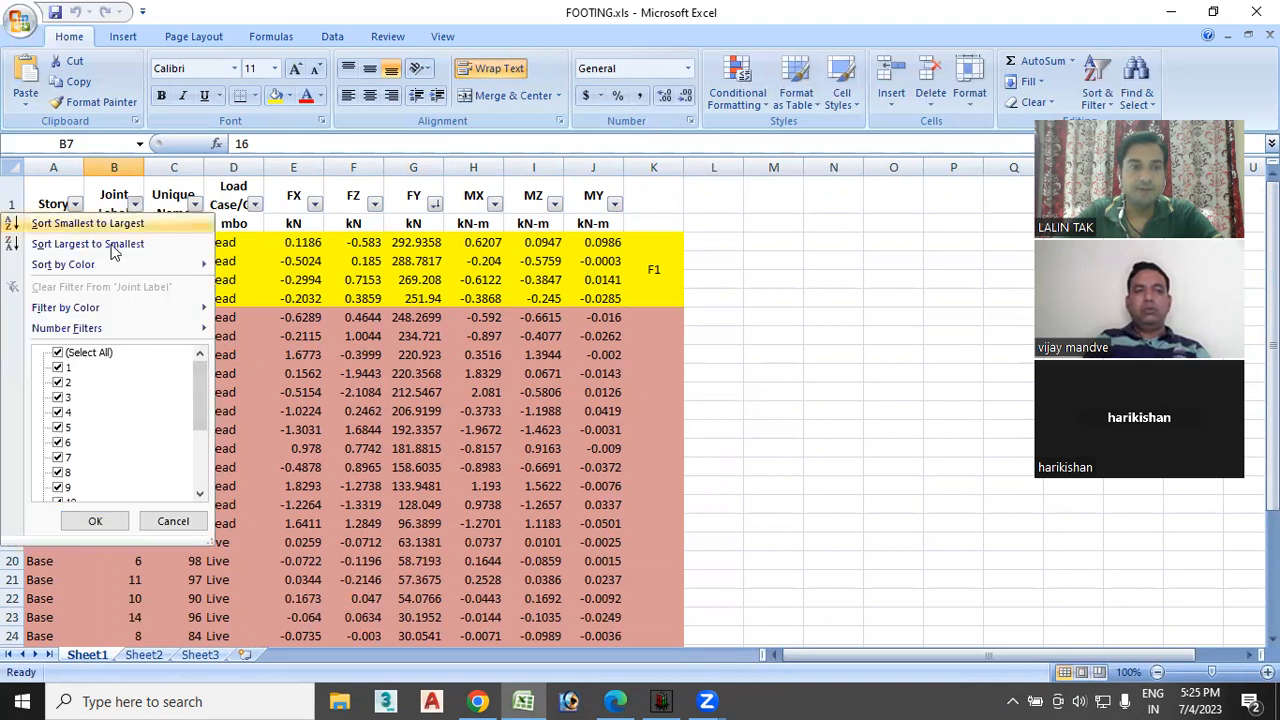
left_click(58, 353)
left_click_drag(196, 388, 194, 445)
left_click(58, 473)
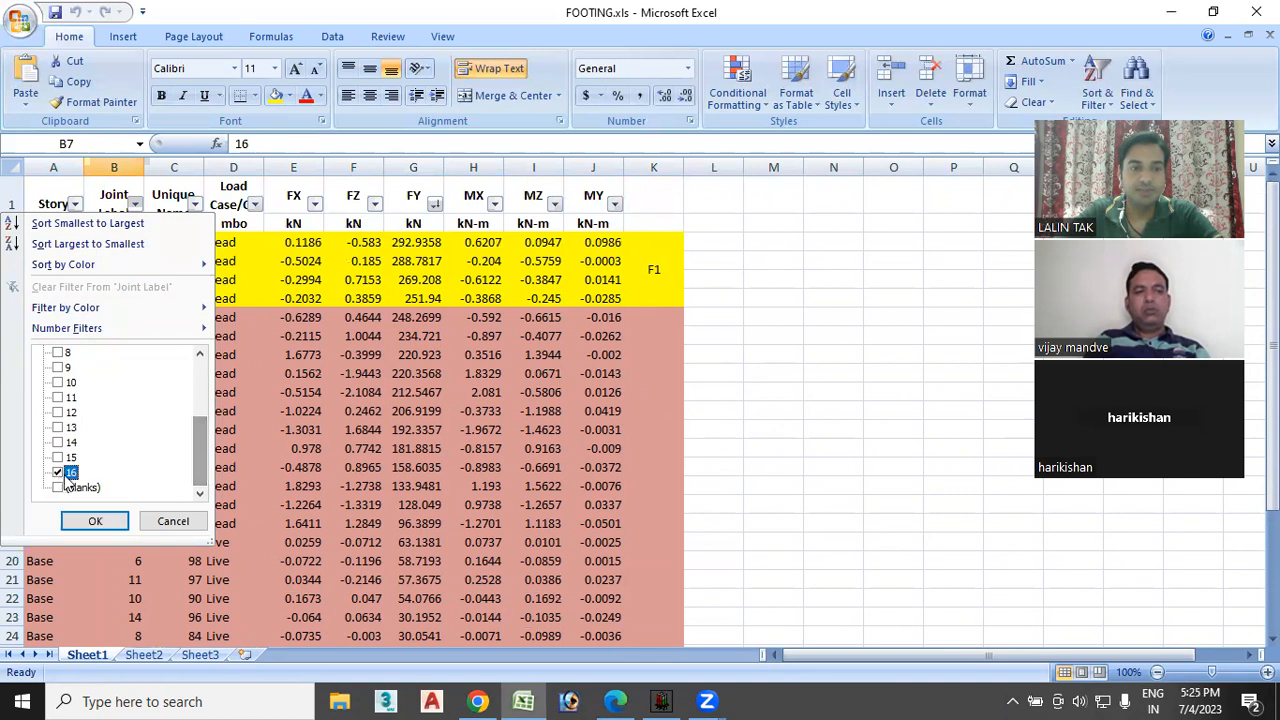
left_click(96, 521)
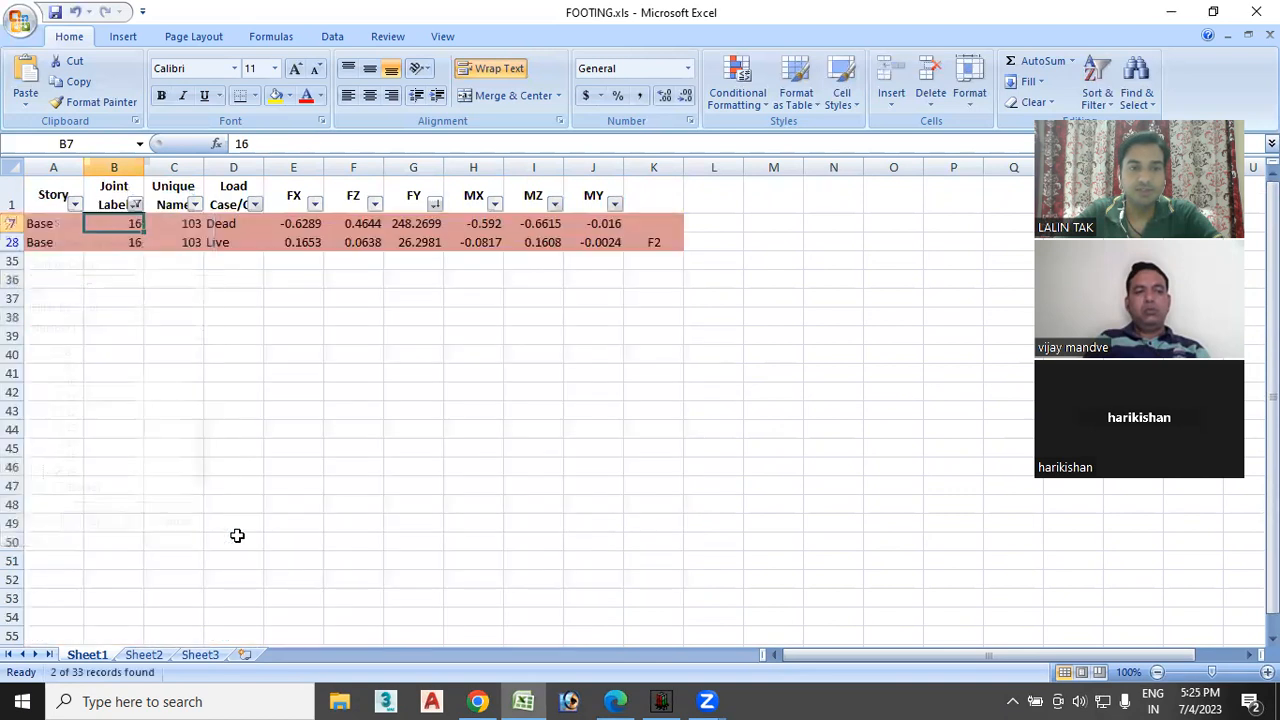
left_click(395, 371)
left_click(124, 228)
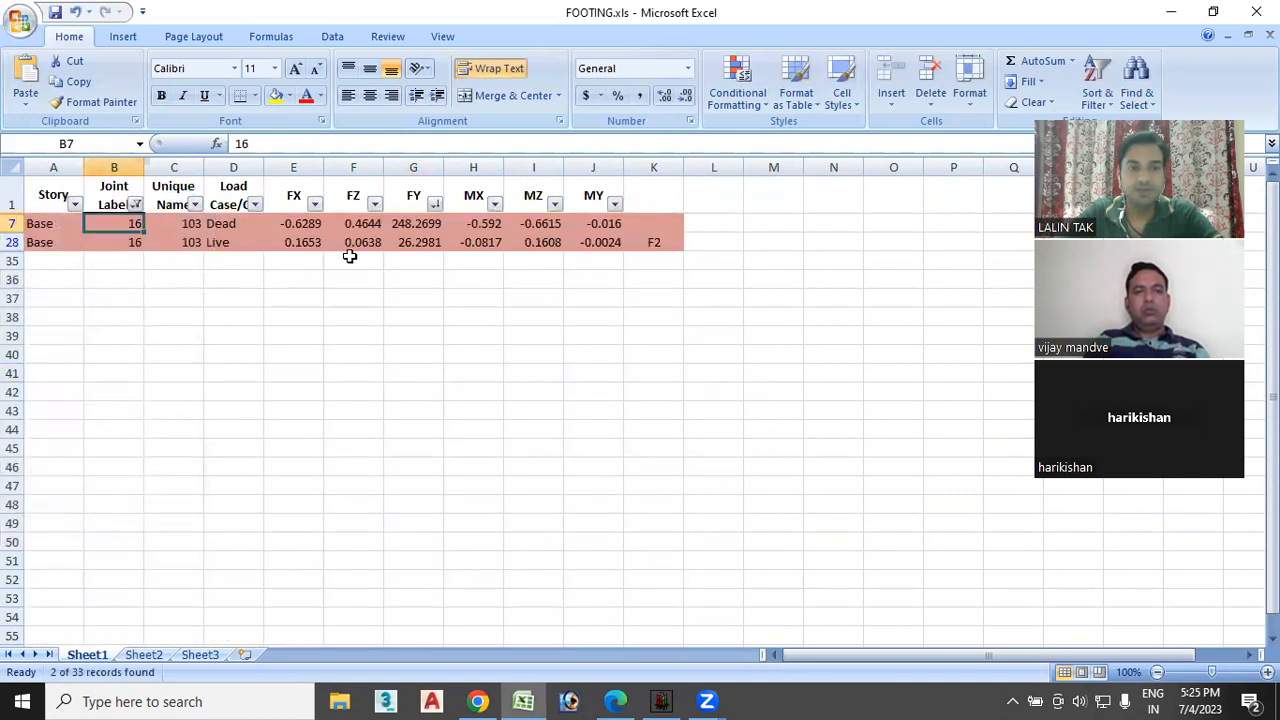
left_click(426, 225)
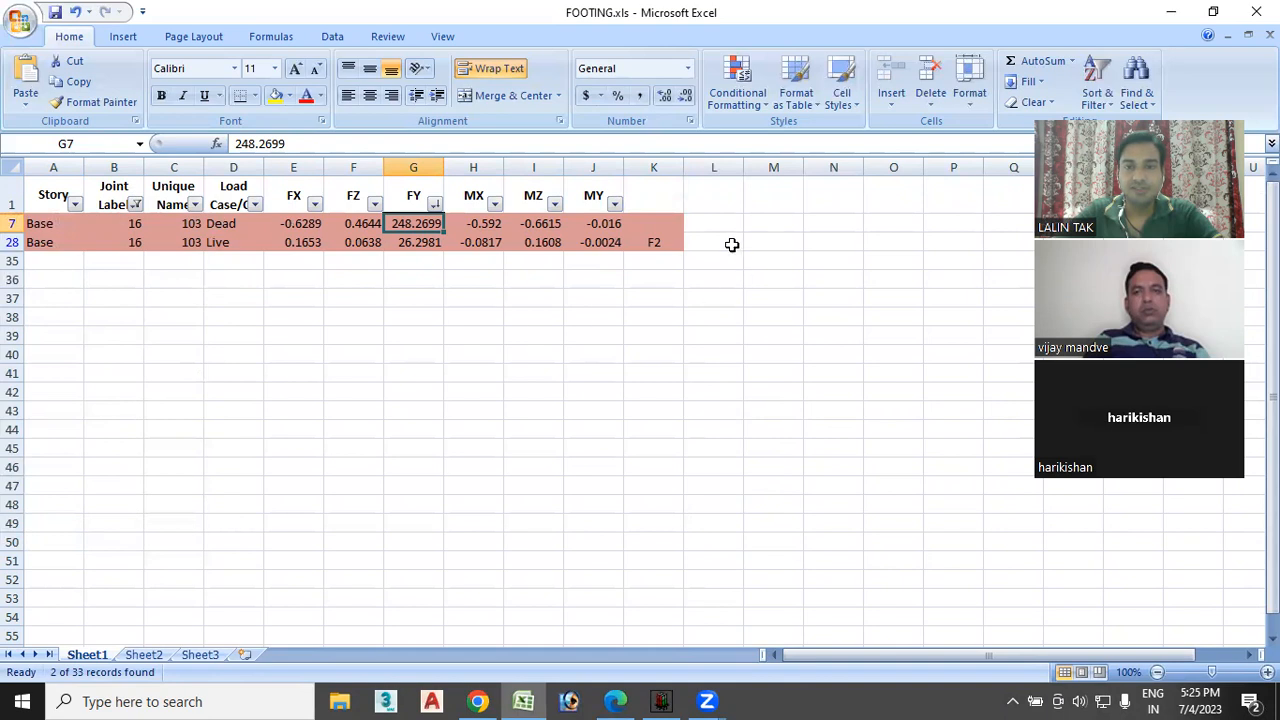
- Restore all joint labels in the filter and inspect the MX and FY values of joint 11's dead load row
left_click(134, 204)
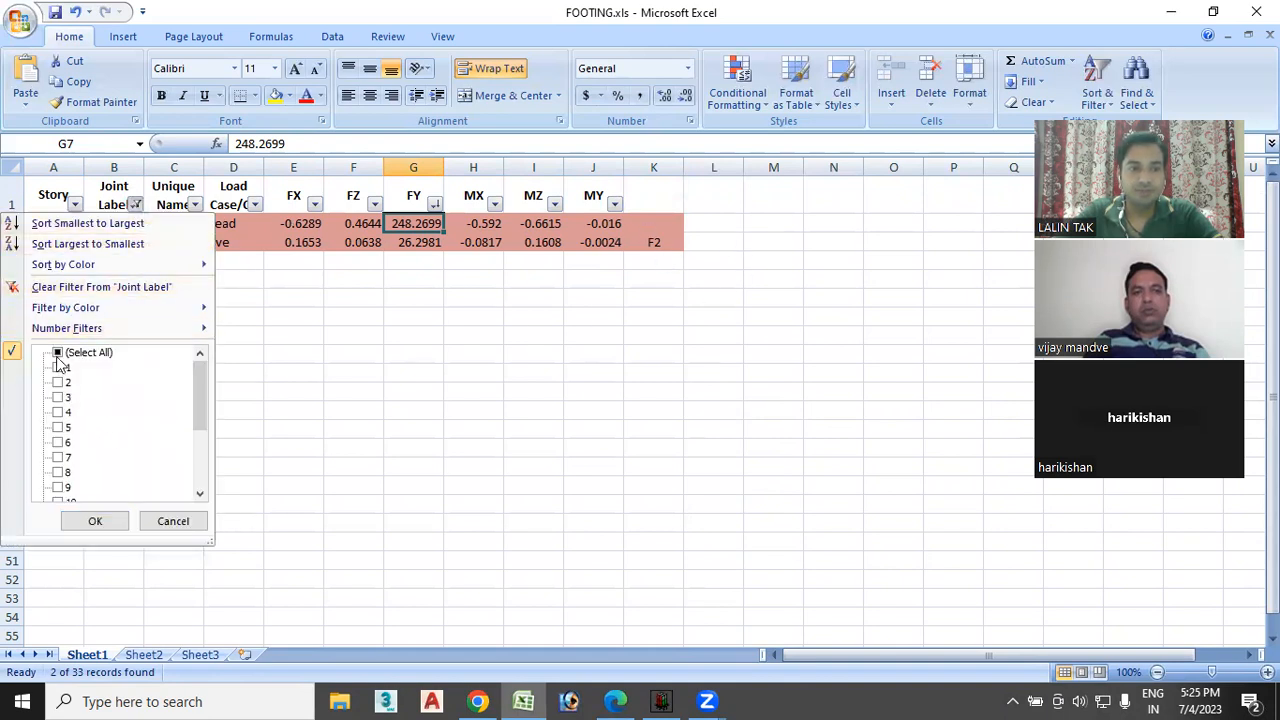
left_click(58, 354)
left_click(92, 519)
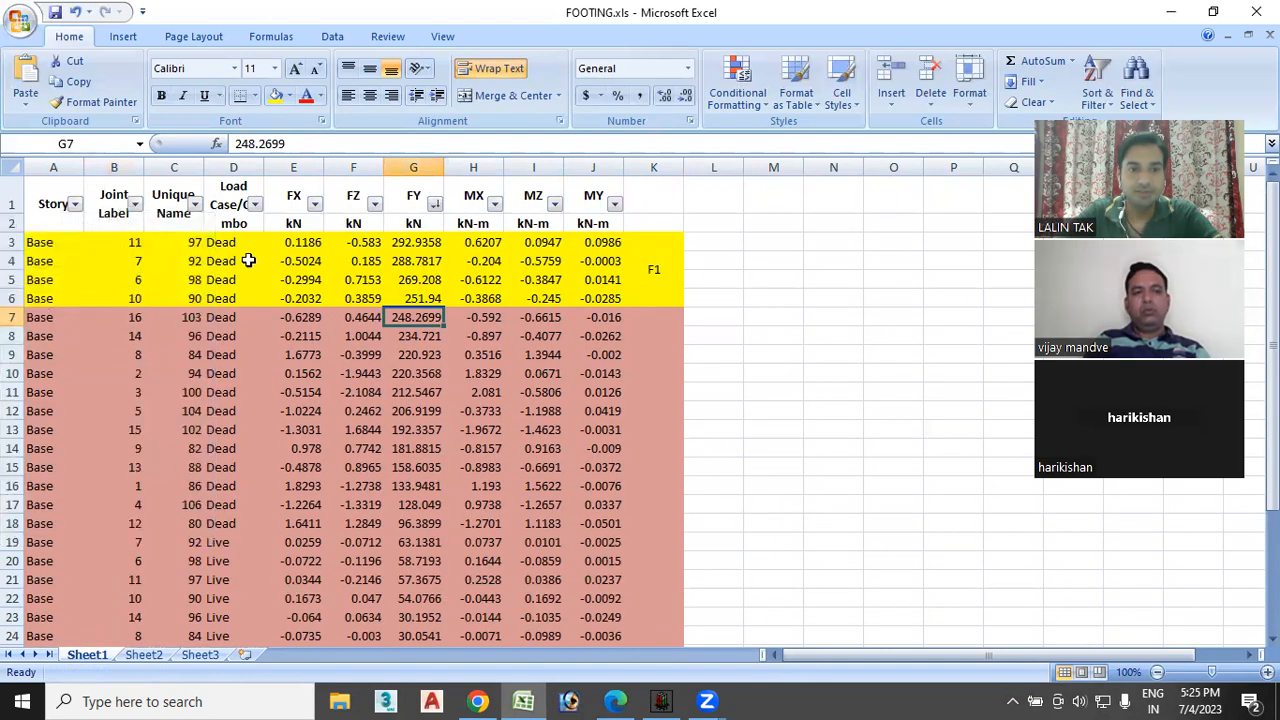
left_click(484, 245)
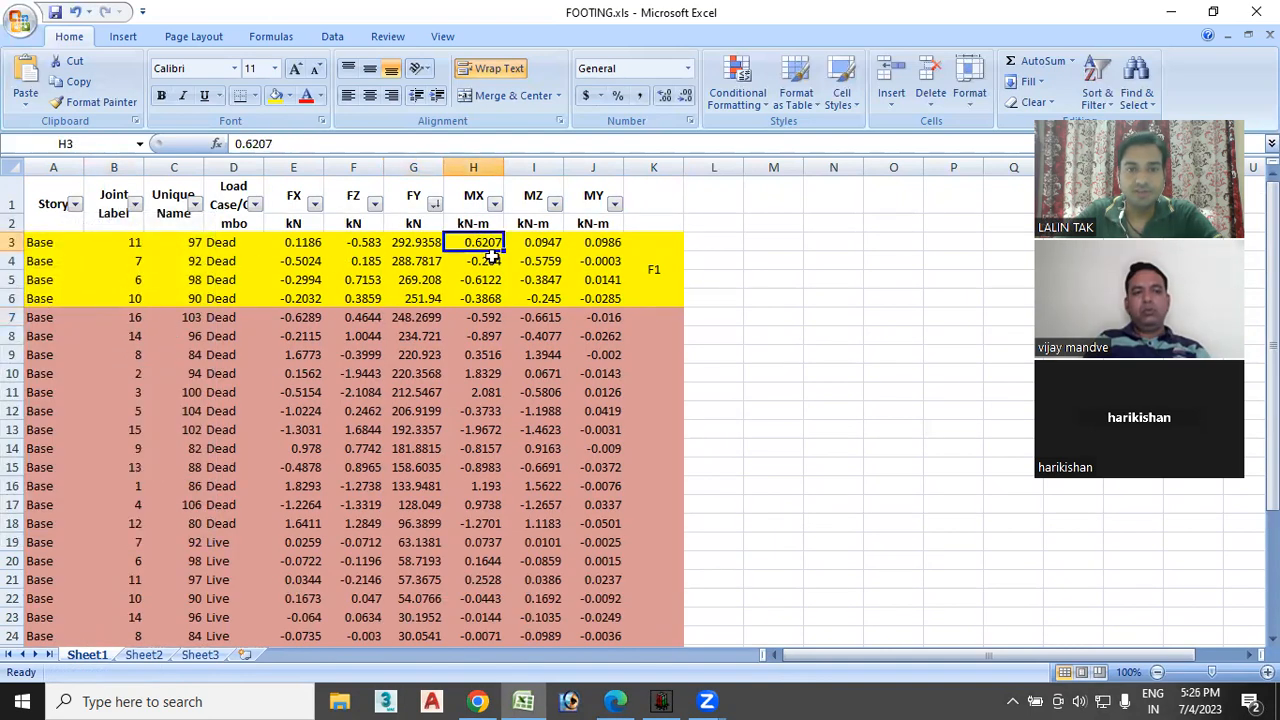
left_click(398, 247)
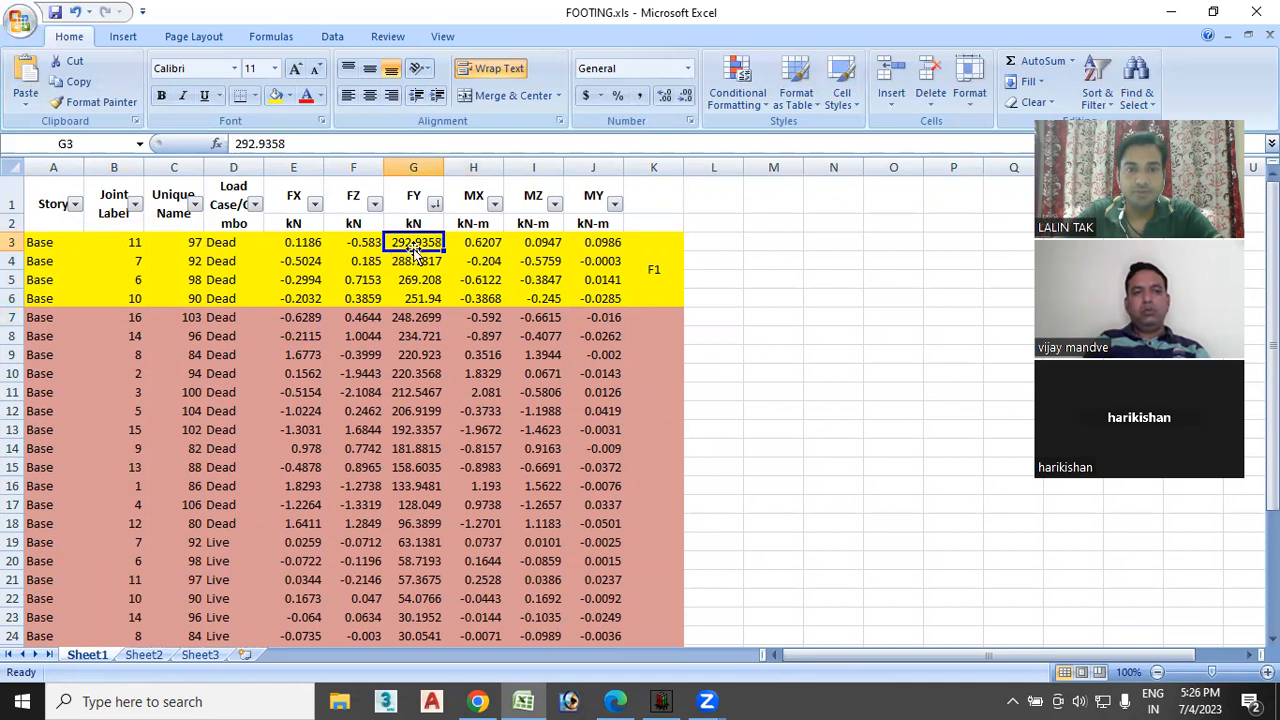
- Filter the Joint Label column to joint 11 and inspect its dead and live load rows
left_click(134, 204)
left_click(56, 354)
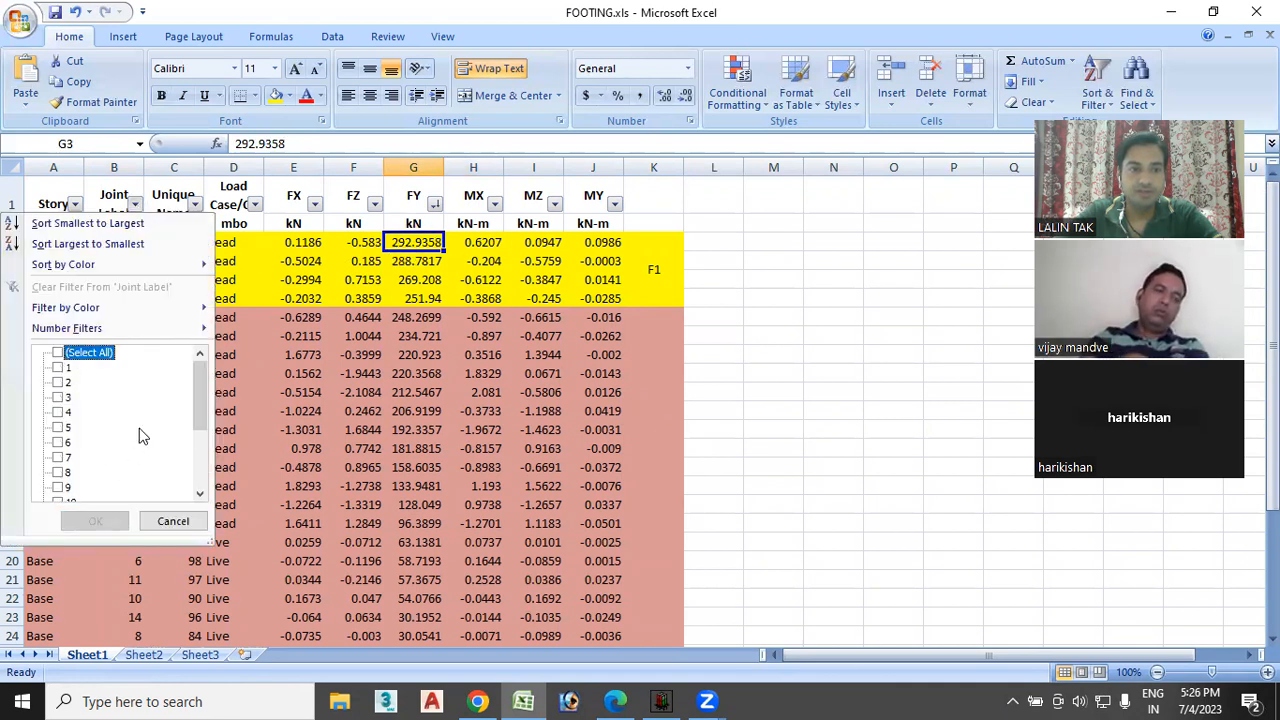
scroll(144, 460, "down", 3)
left_click(60, 397)
left_click(97, 520)
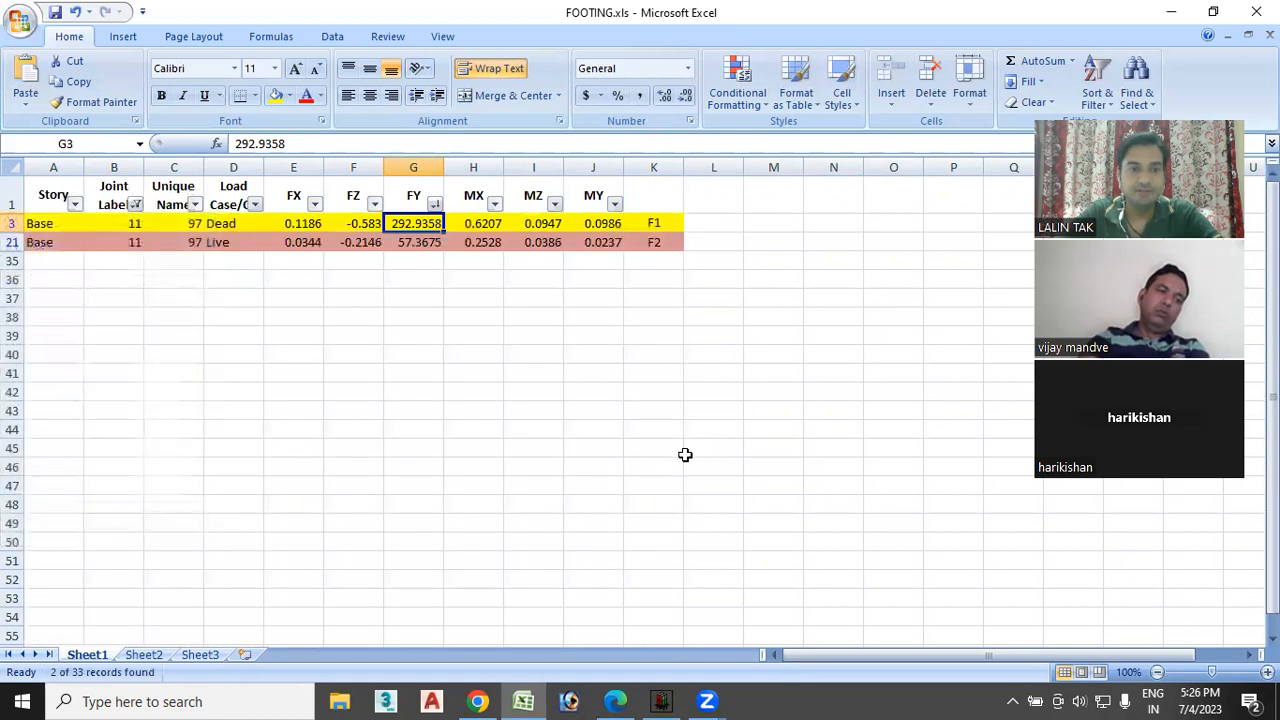
left_click(712, 445)
left_click(212, 227)
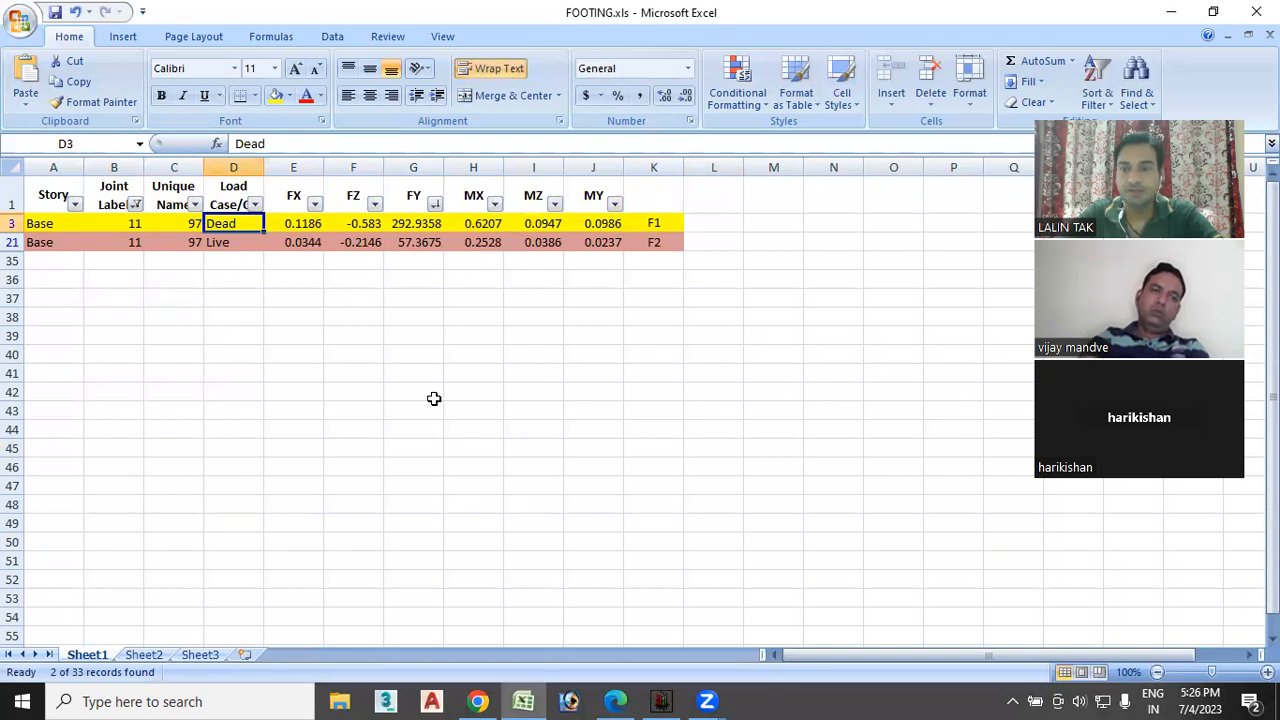
left_click(135, 204)
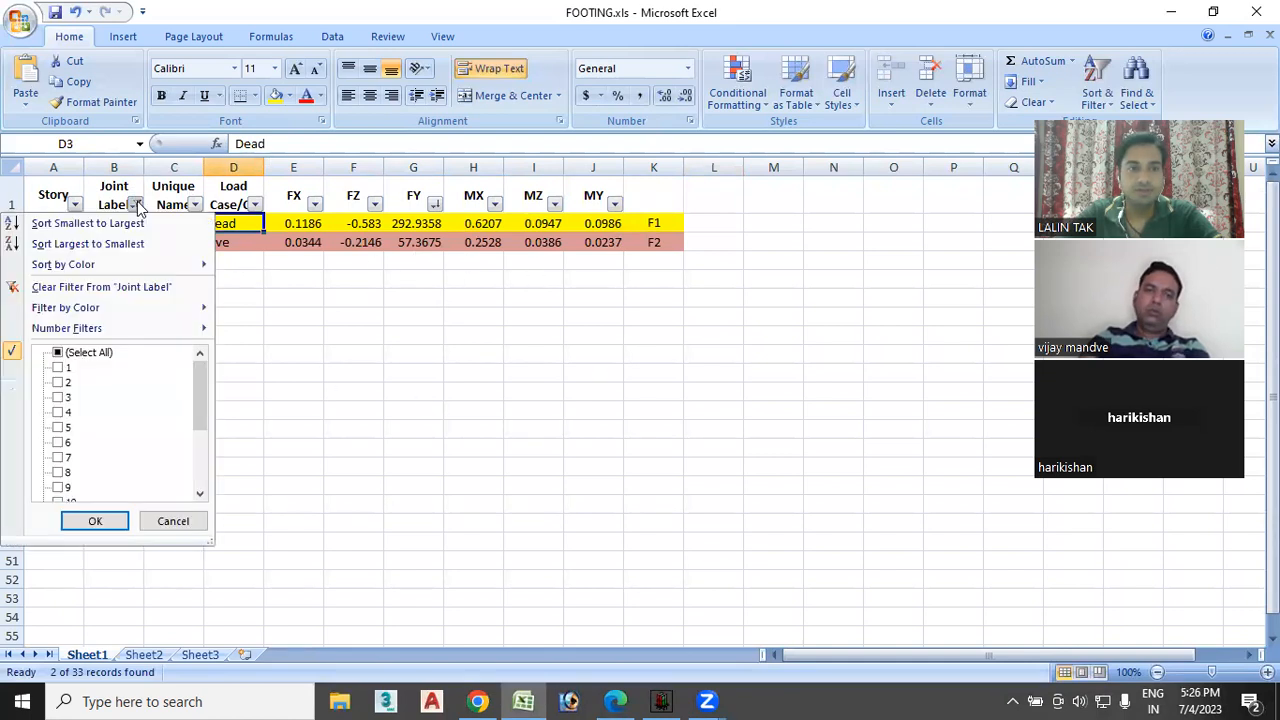
left_click(394, 346)
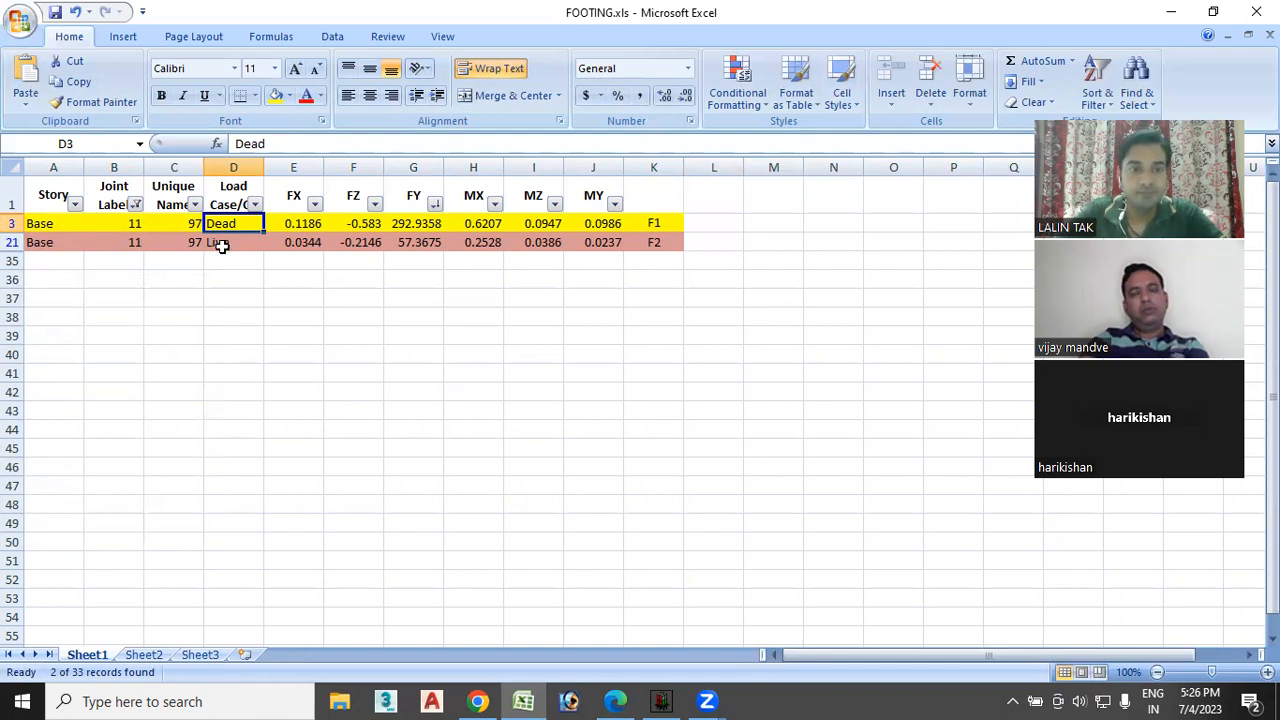
- Switch to STAAD.Foundation and set the length unit to m, the force unit to kN and the moment unit to kNm
left_click(661, 701)
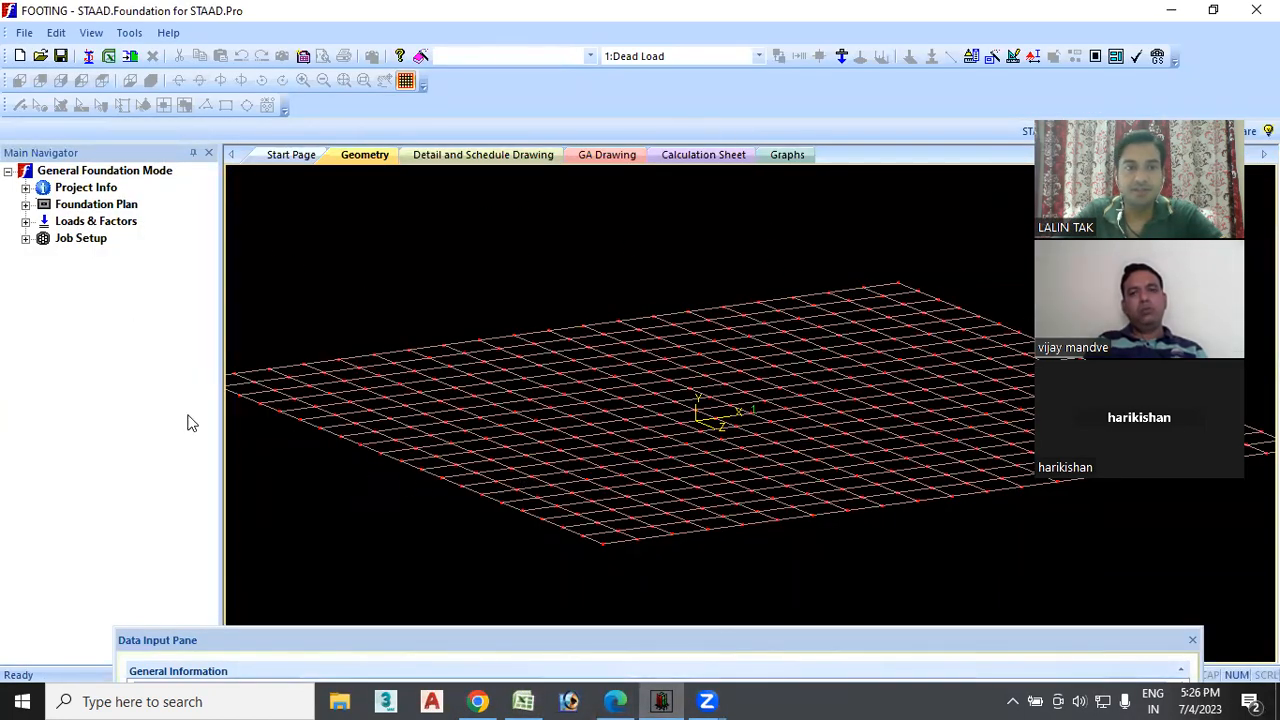
left_click(971, 57)
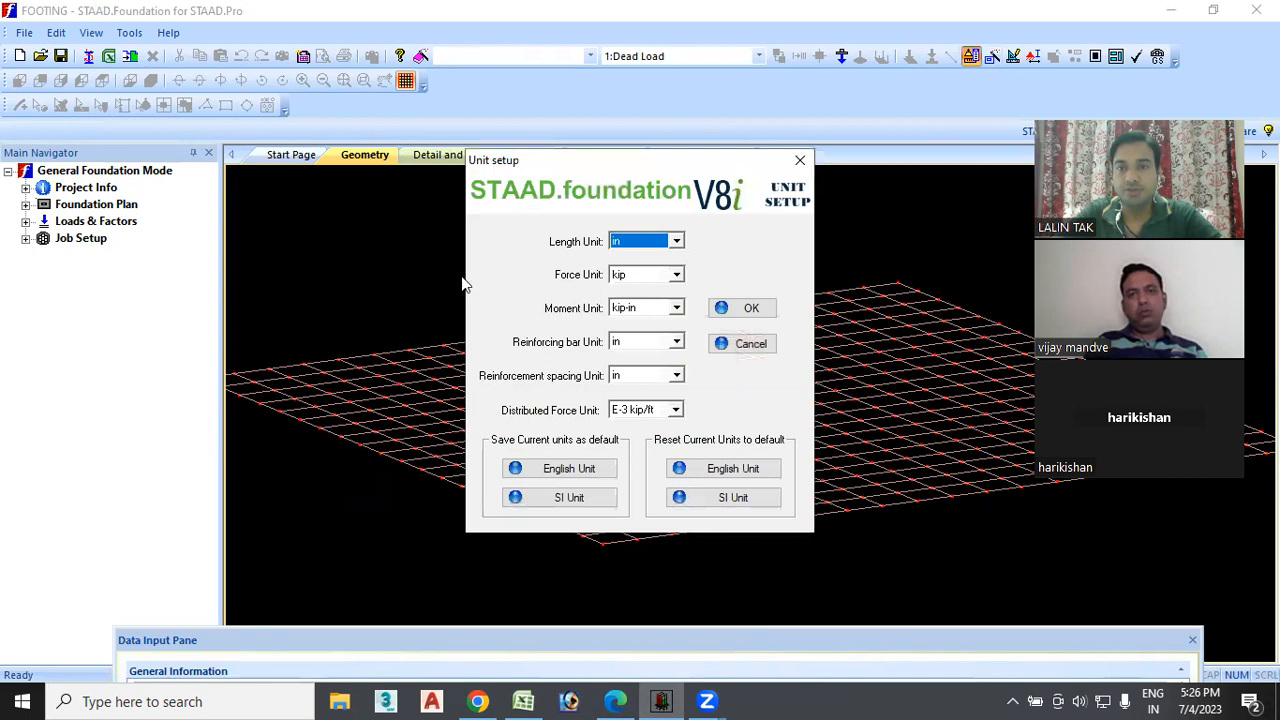
left_click(677, 243)
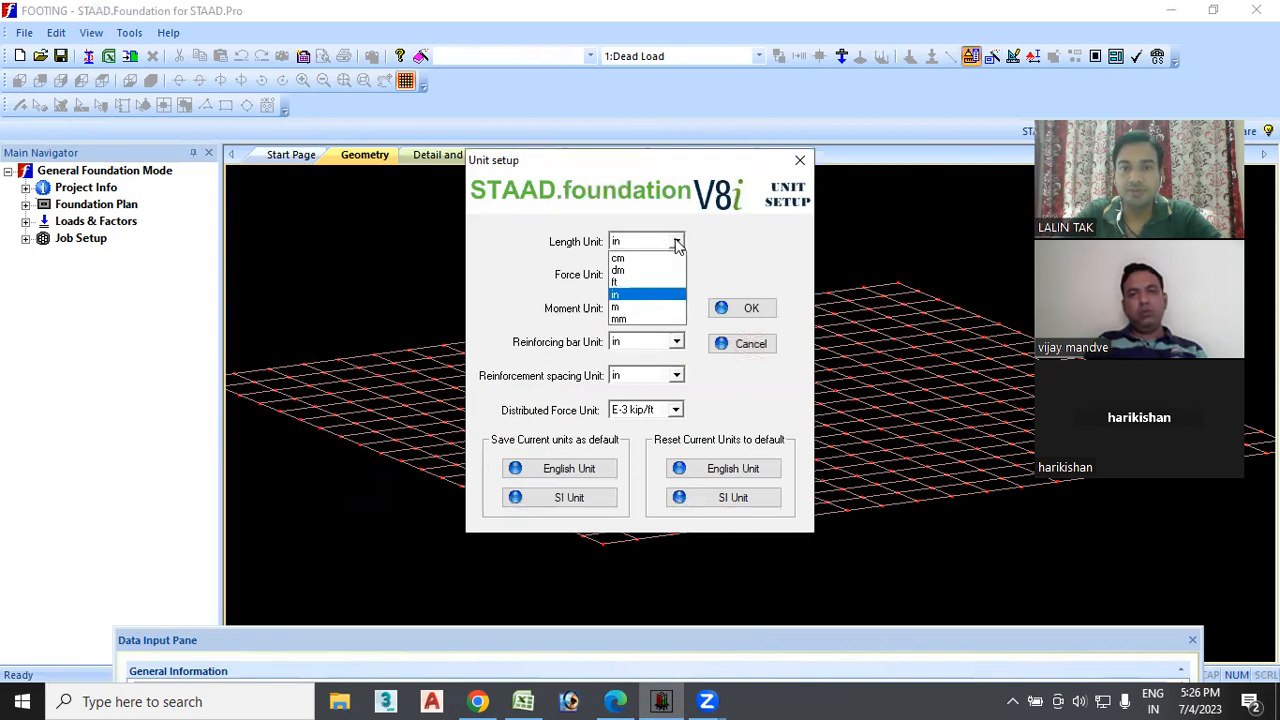
left_click(632, 307)
left_click(645, 275)
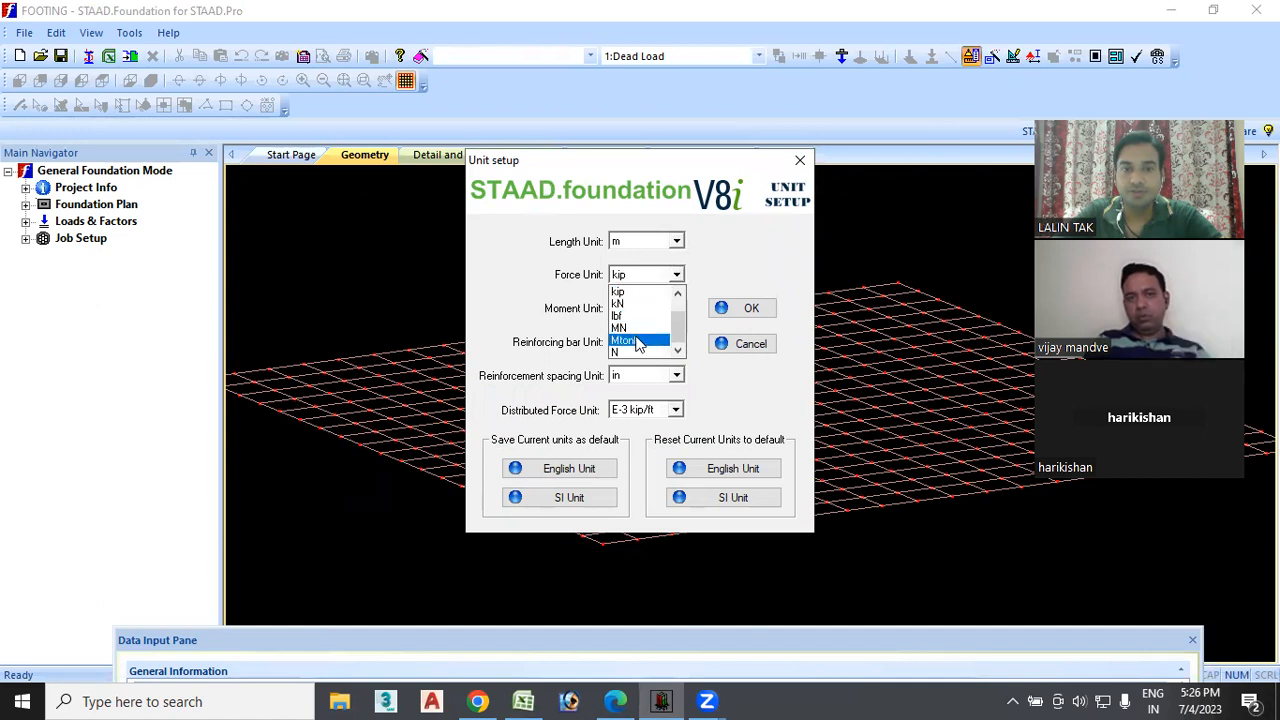
left_click(645, 304)
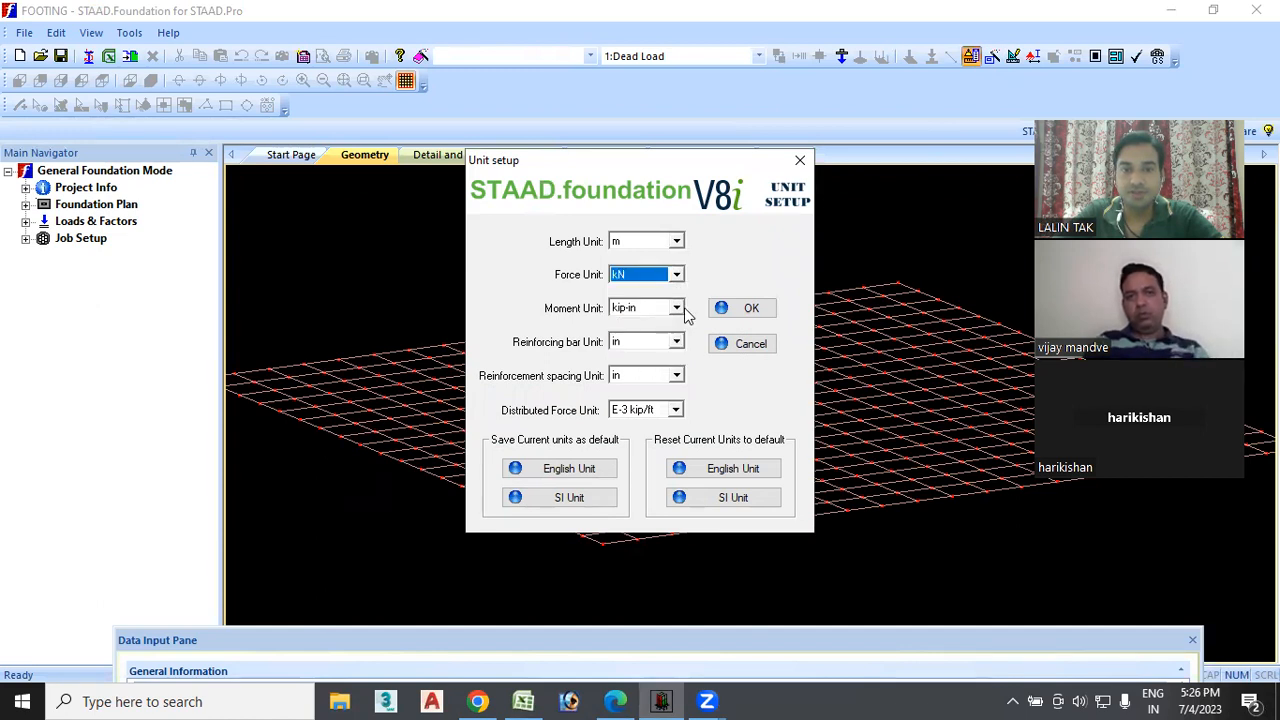
left_click(677, 309)
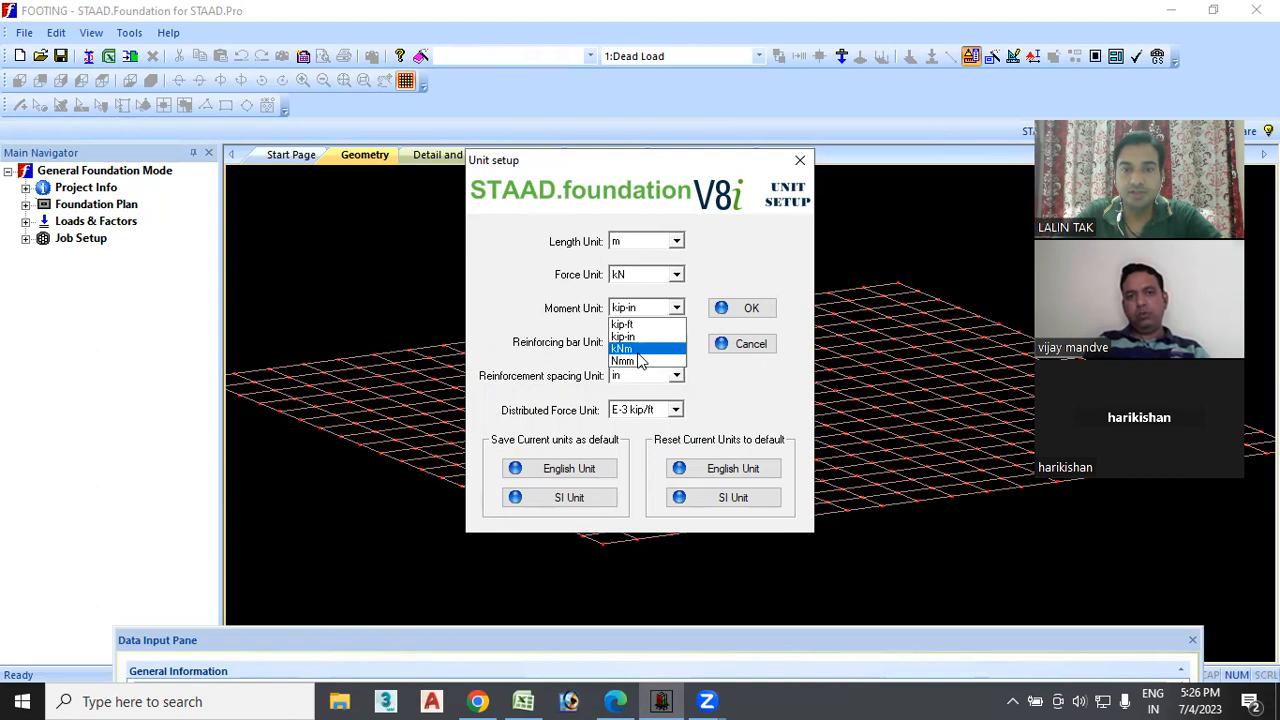
left_click(640, 350)
- Set reinforcing bar and spacing units to mm and the distributed force unit to kN/m, save them as SI defaults, and apply the setup
left_click(677, 344)
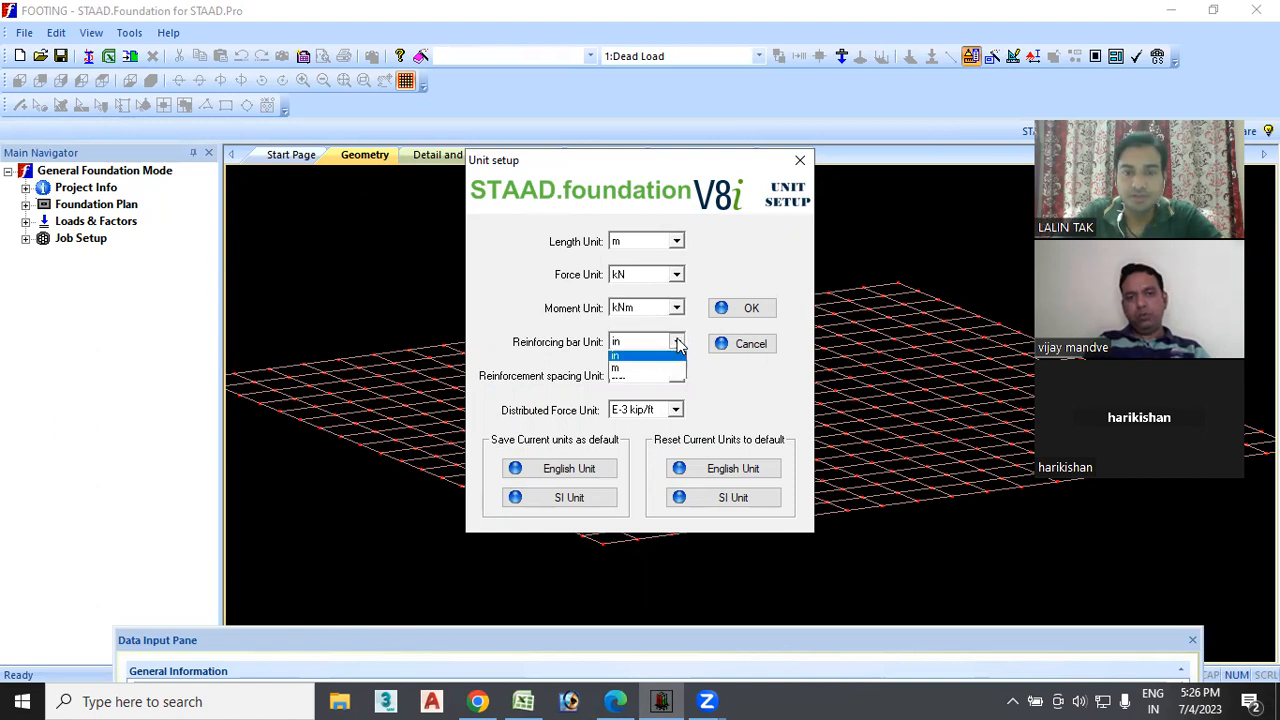
left_click(665, 402)
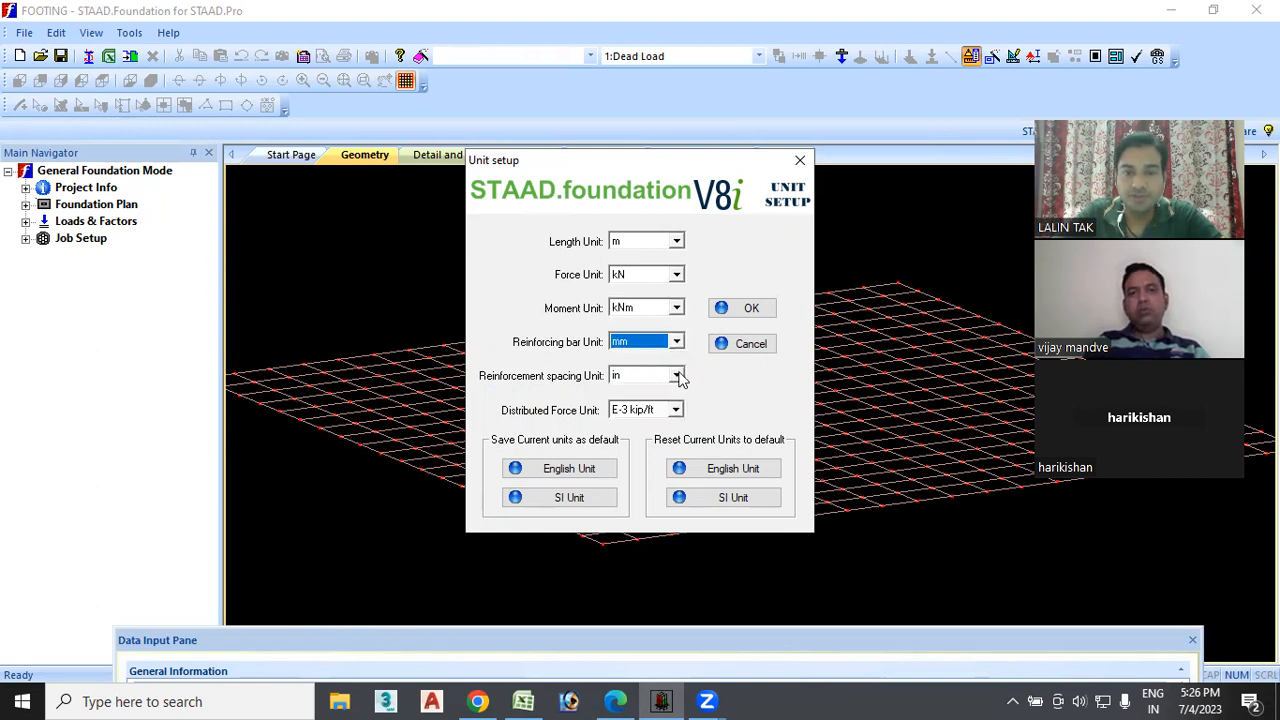
left_click(677, 375)
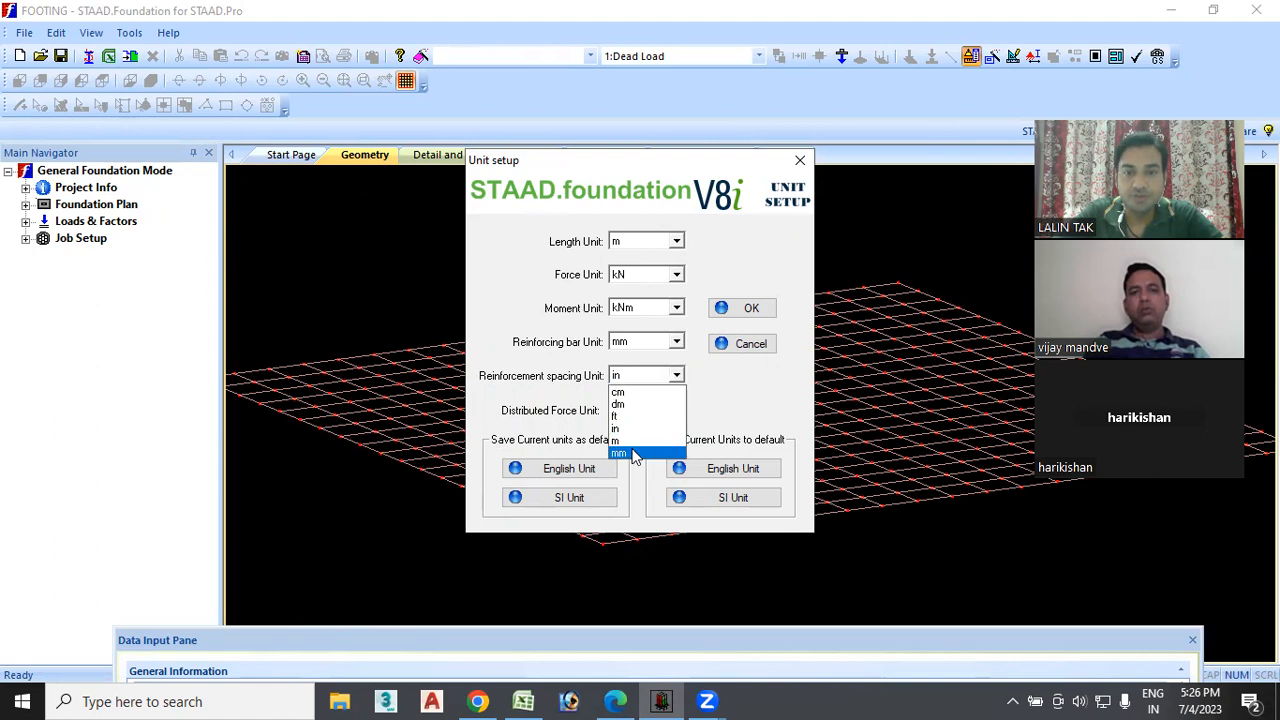
left_click(624, 449)
left_click(676, 410)
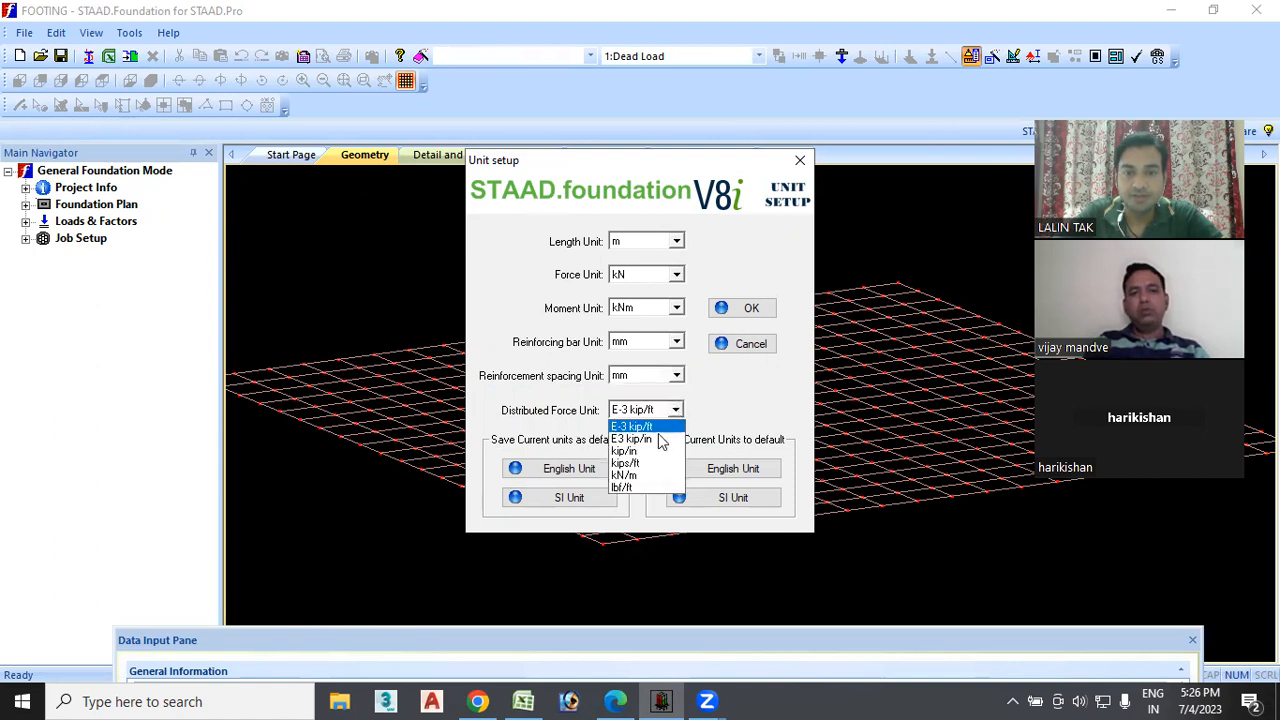
left_click(640, 477)
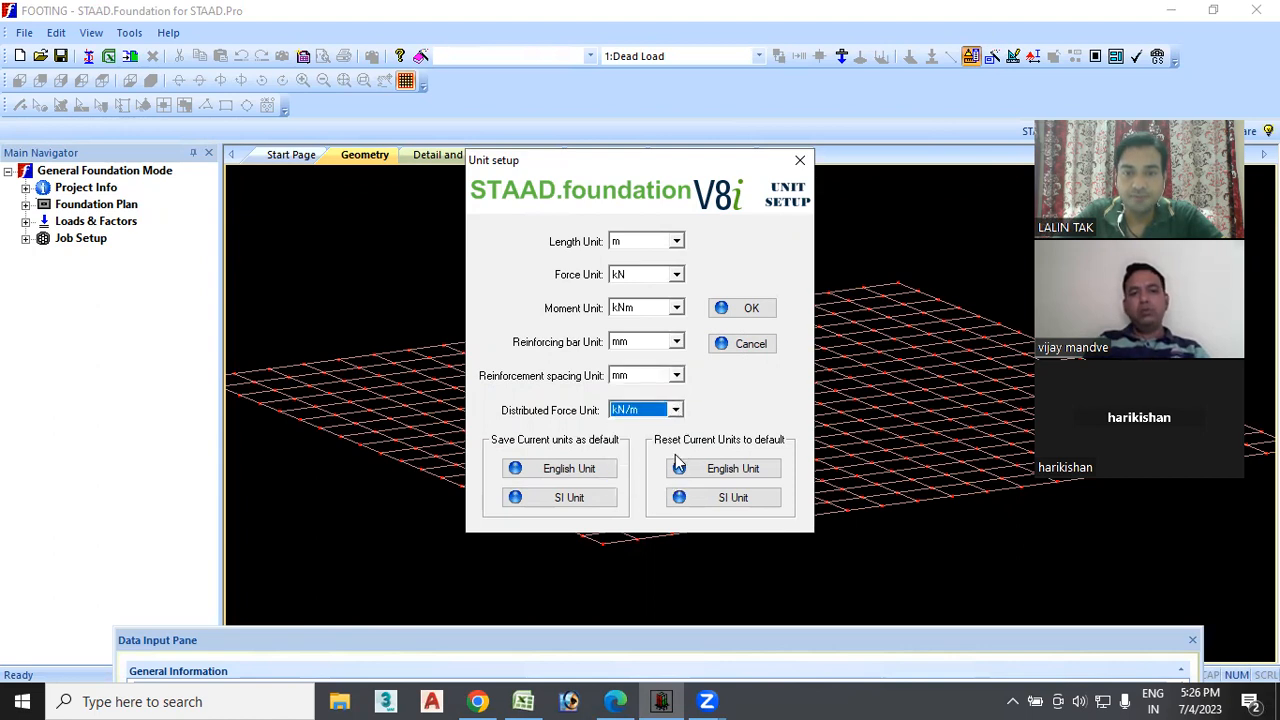
left_click(570, 500)
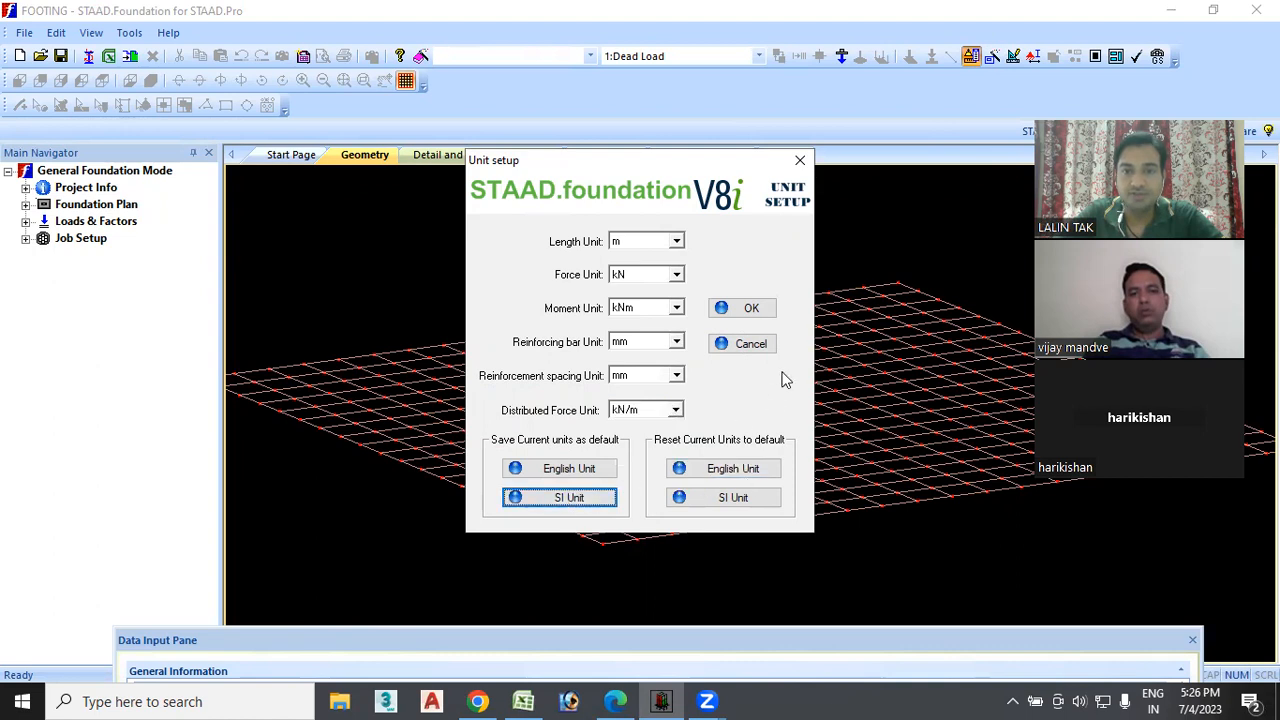
left_click(760, 306)
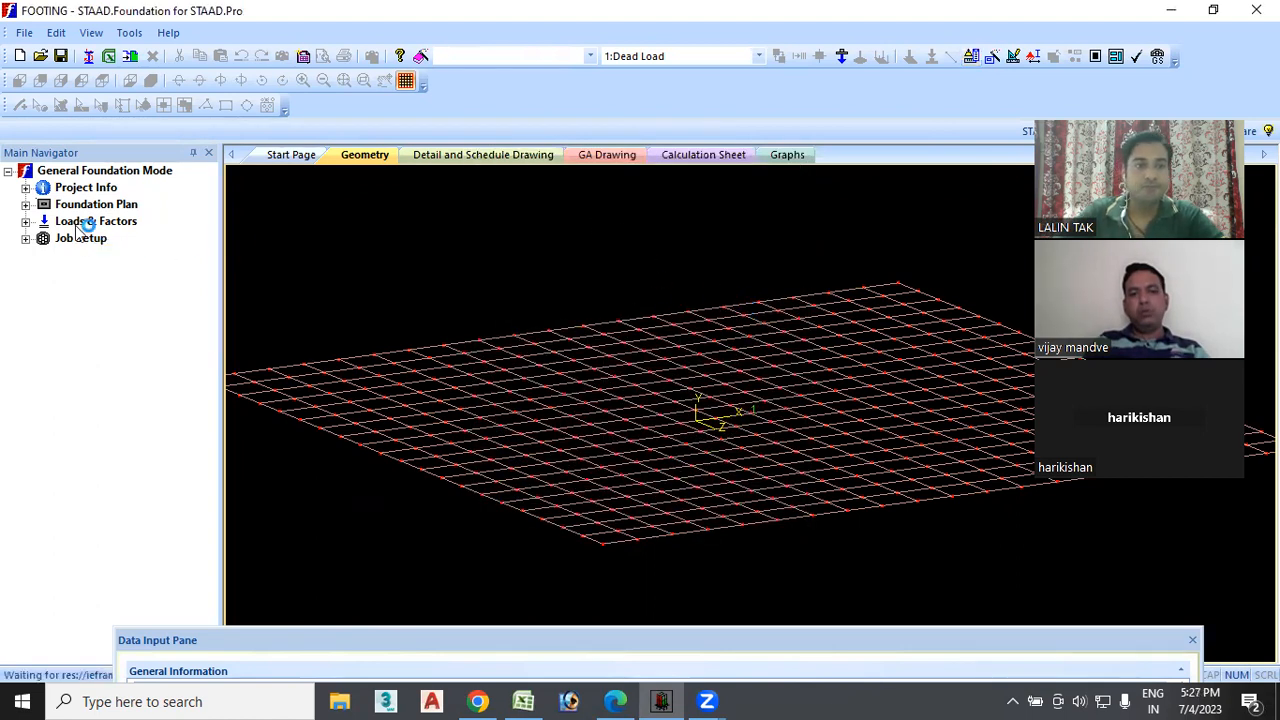
- Open the load case creation settings under Loads & Factors and resize the Load Description pane to show its load tree and properties
left_click(25, 221)
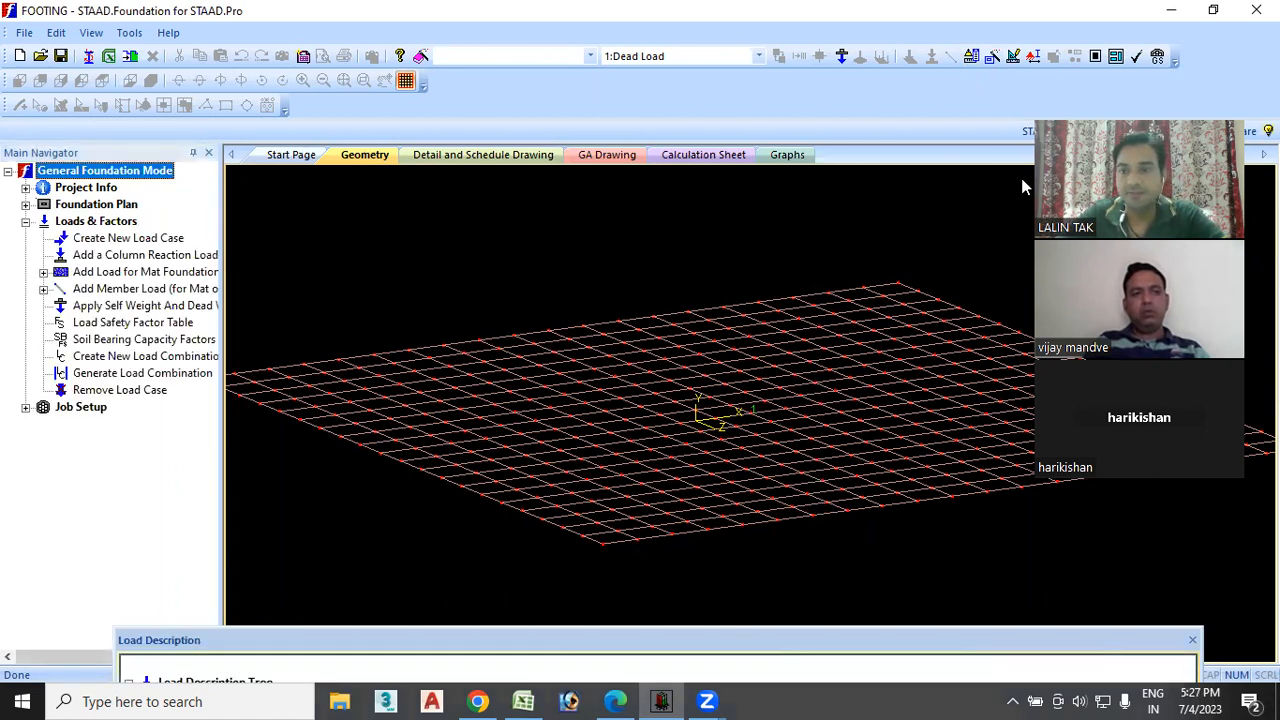
left_click_drag(1031, 134, 731, 149)
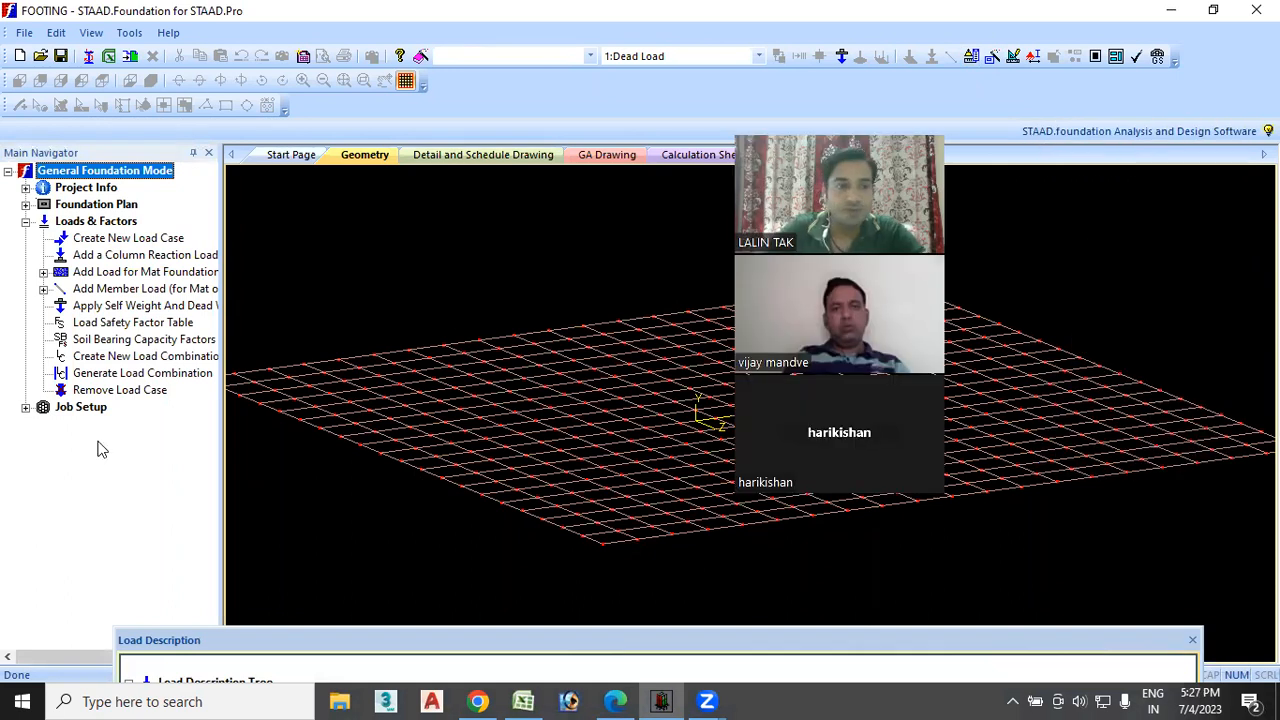
left_click(110, 240)
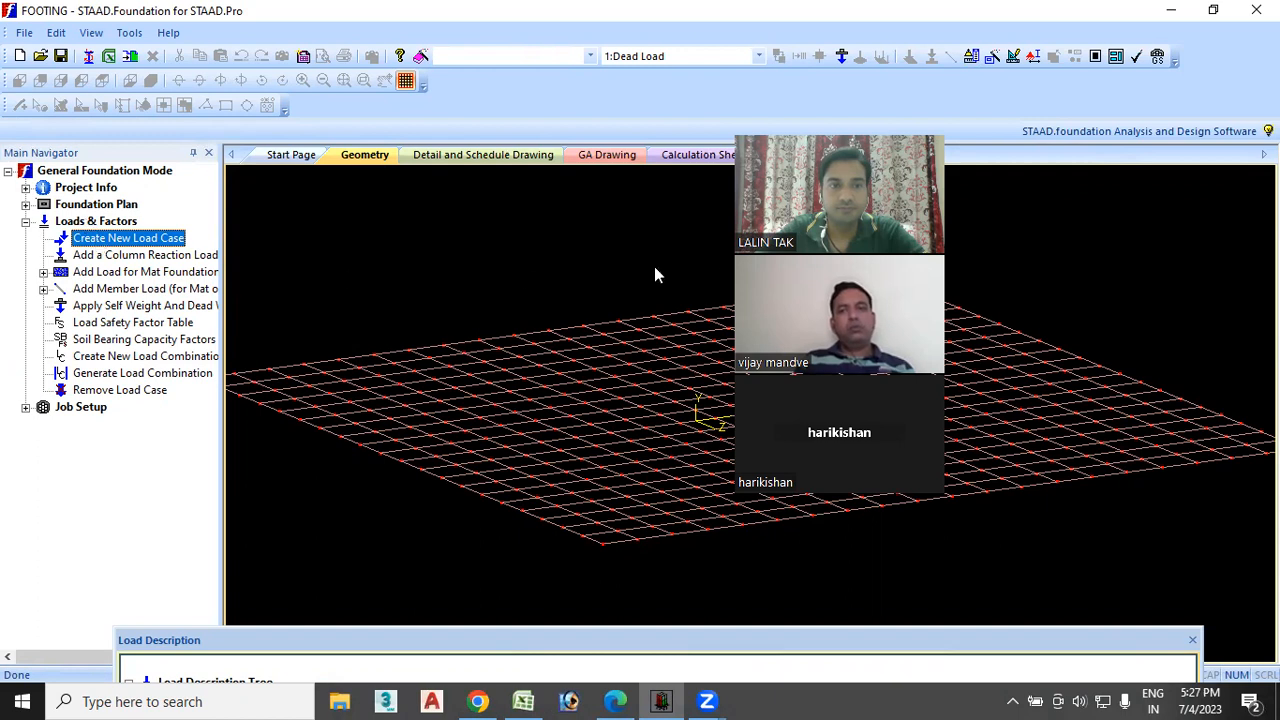
left_click(1132, 636)
left_click_drag(1113, 636, 1179, 298)
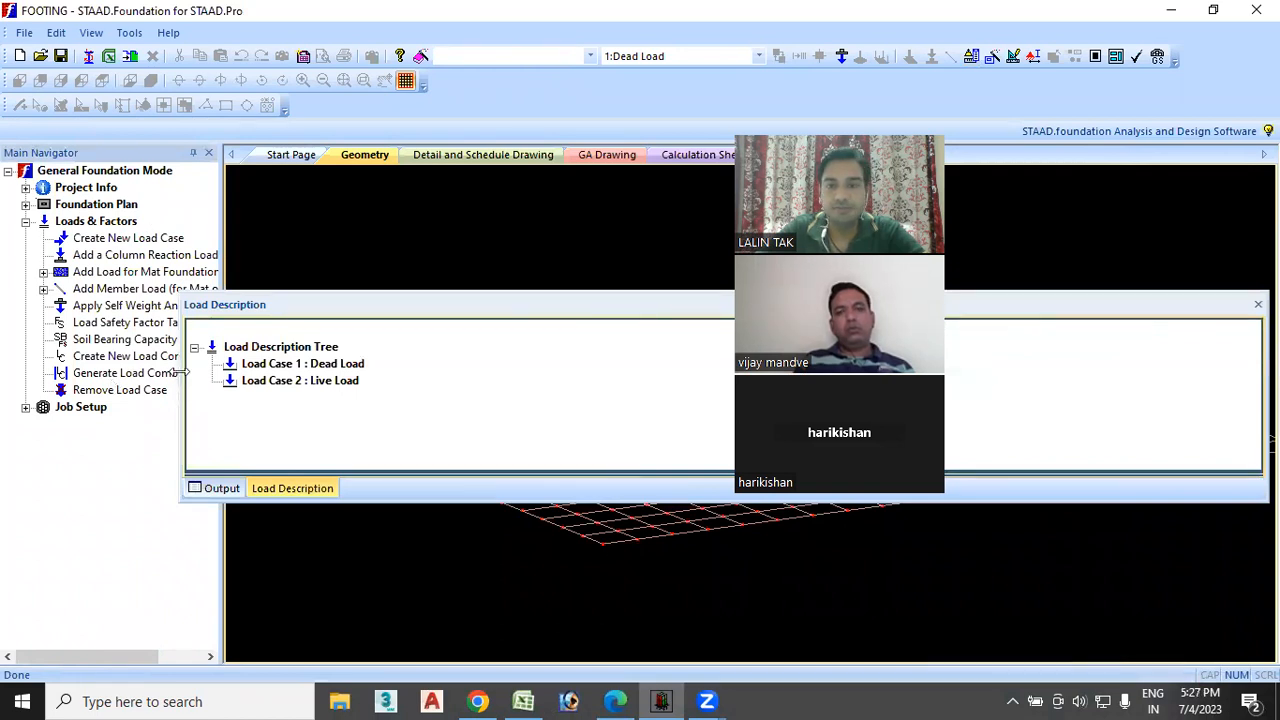
left_click_drag(180, 372, 1027, 397)
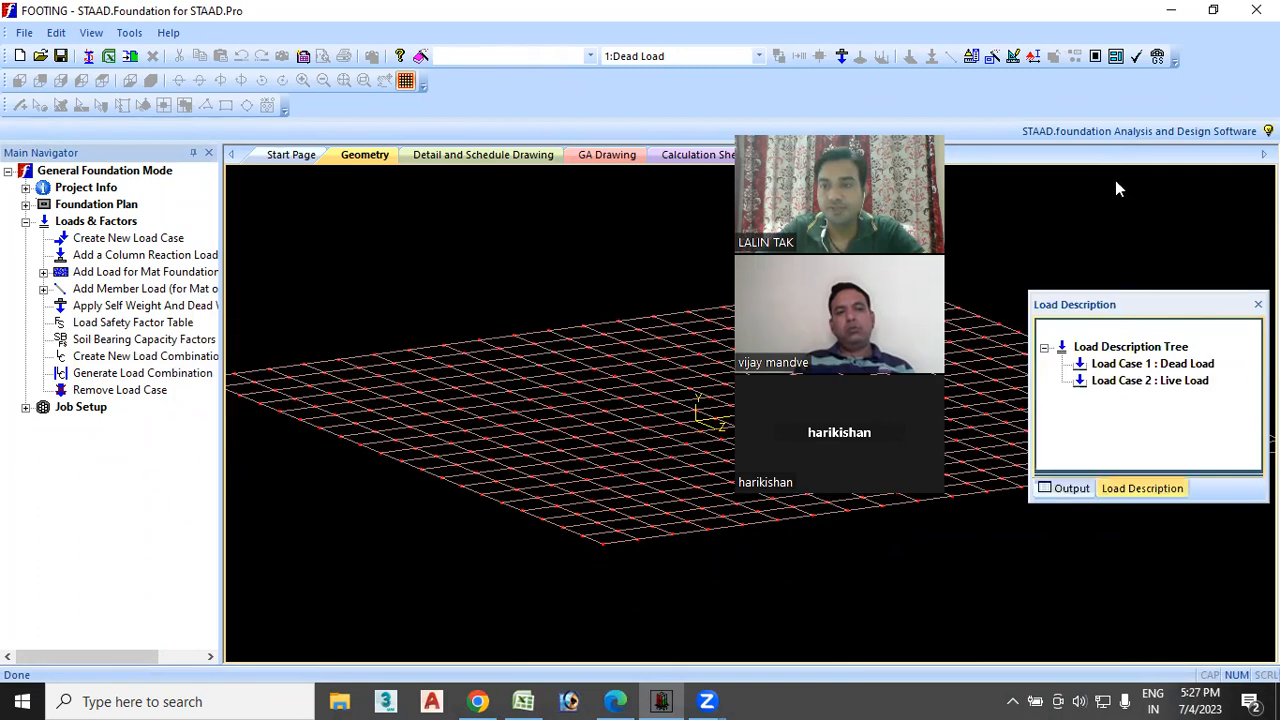
left_click_drag(1132, 297, 1123, 175)
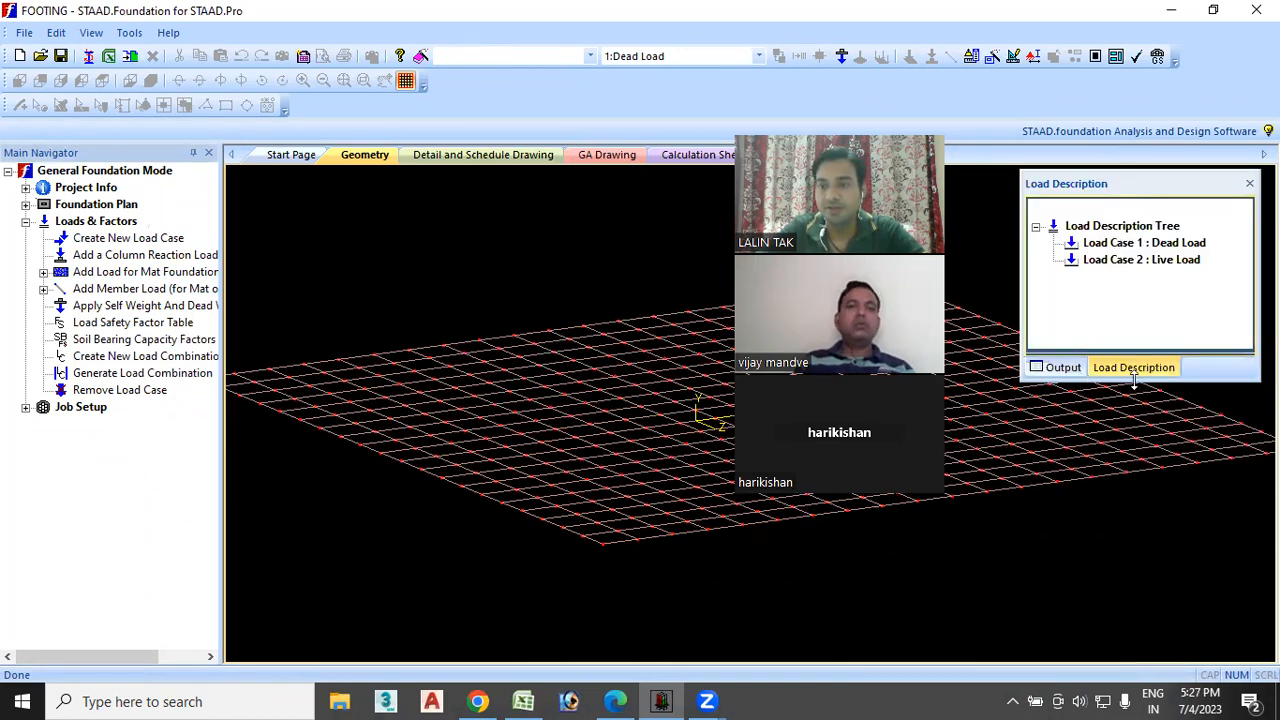
left_click_drag(1134, 378, 1134, 654)
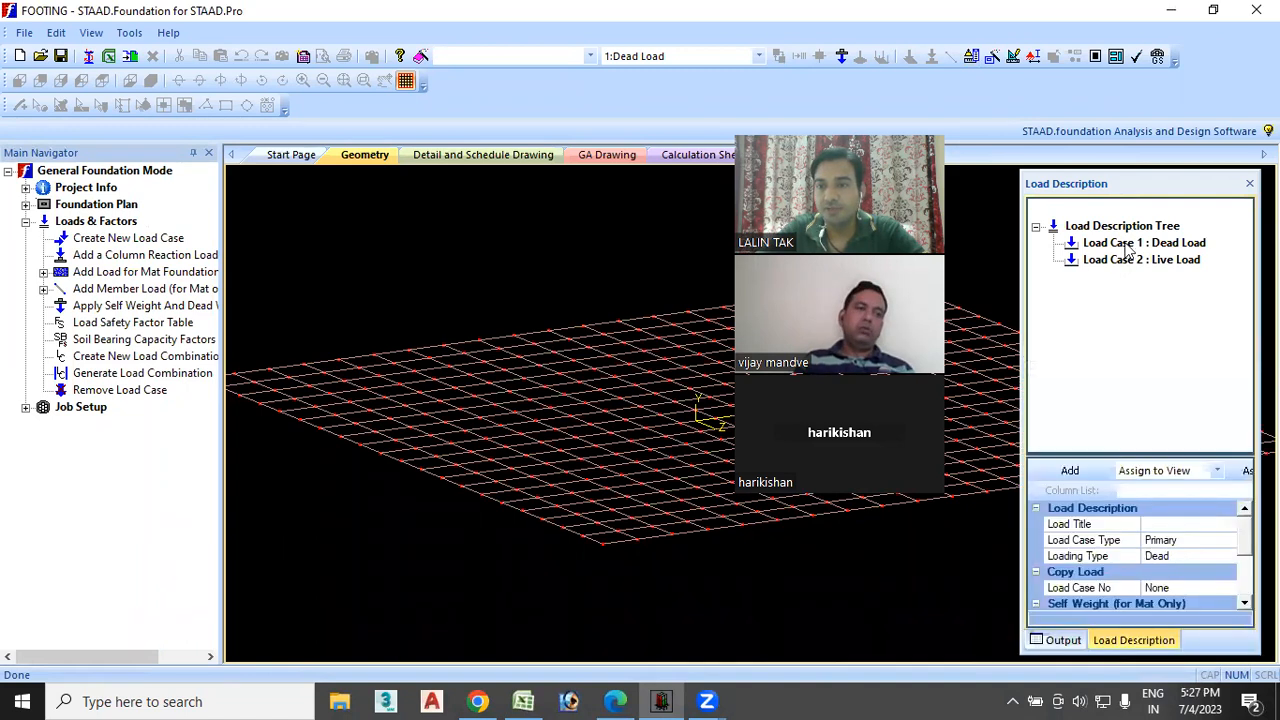
- Start a column reaction load for Load Case 1: Dead Load and enlarge the pane to show its force fields
left_click(1128, 245)
right_click(1128, 248)
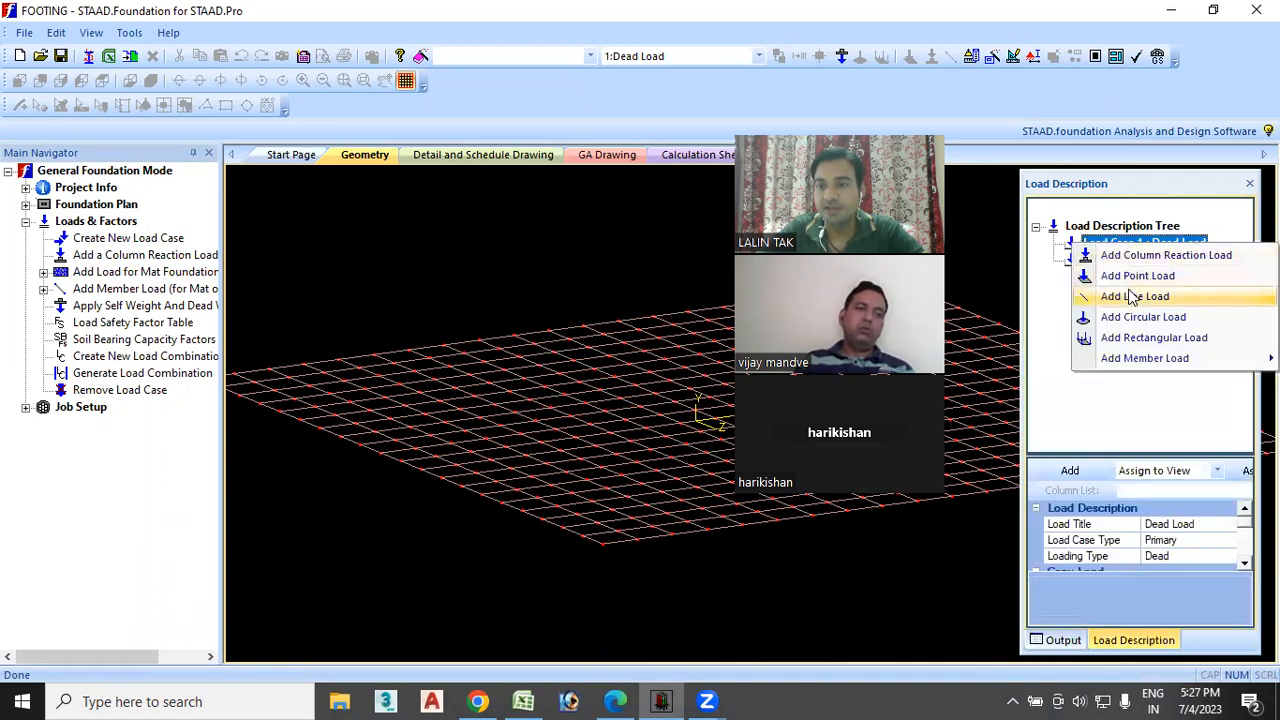
left_click(1143, 258)
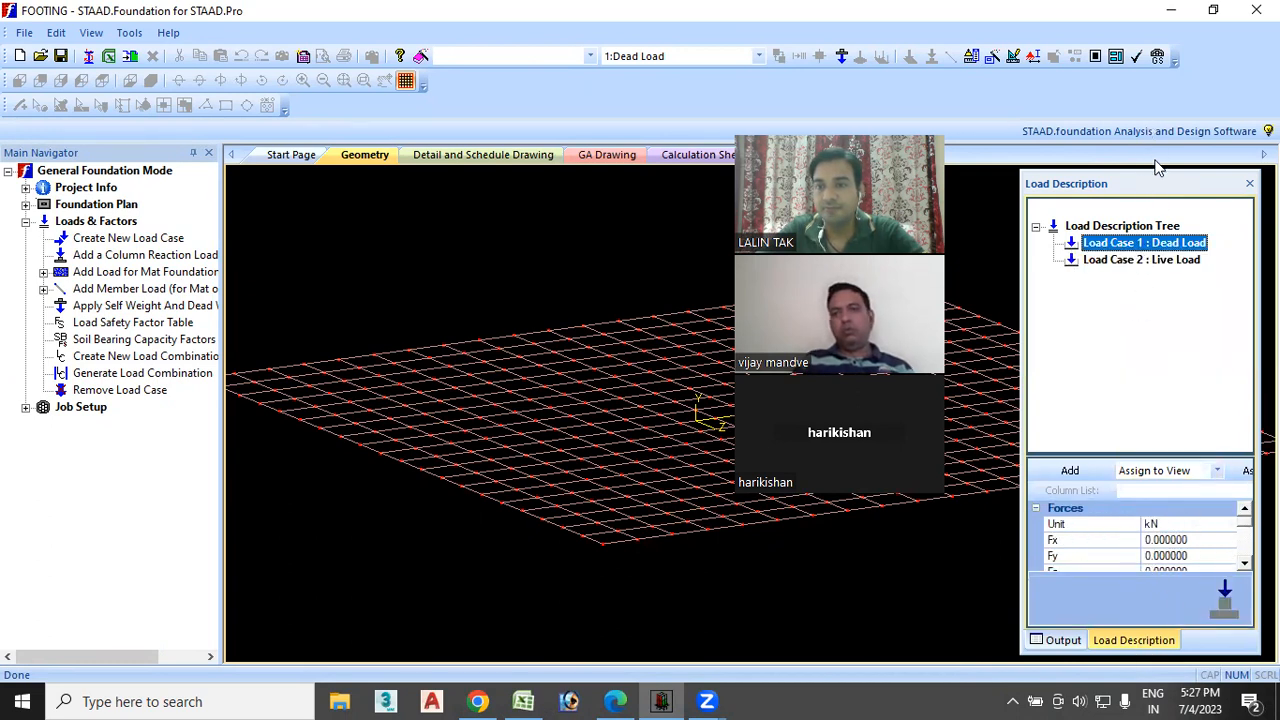
left_click_drag(1155, 185, 1167, 174)
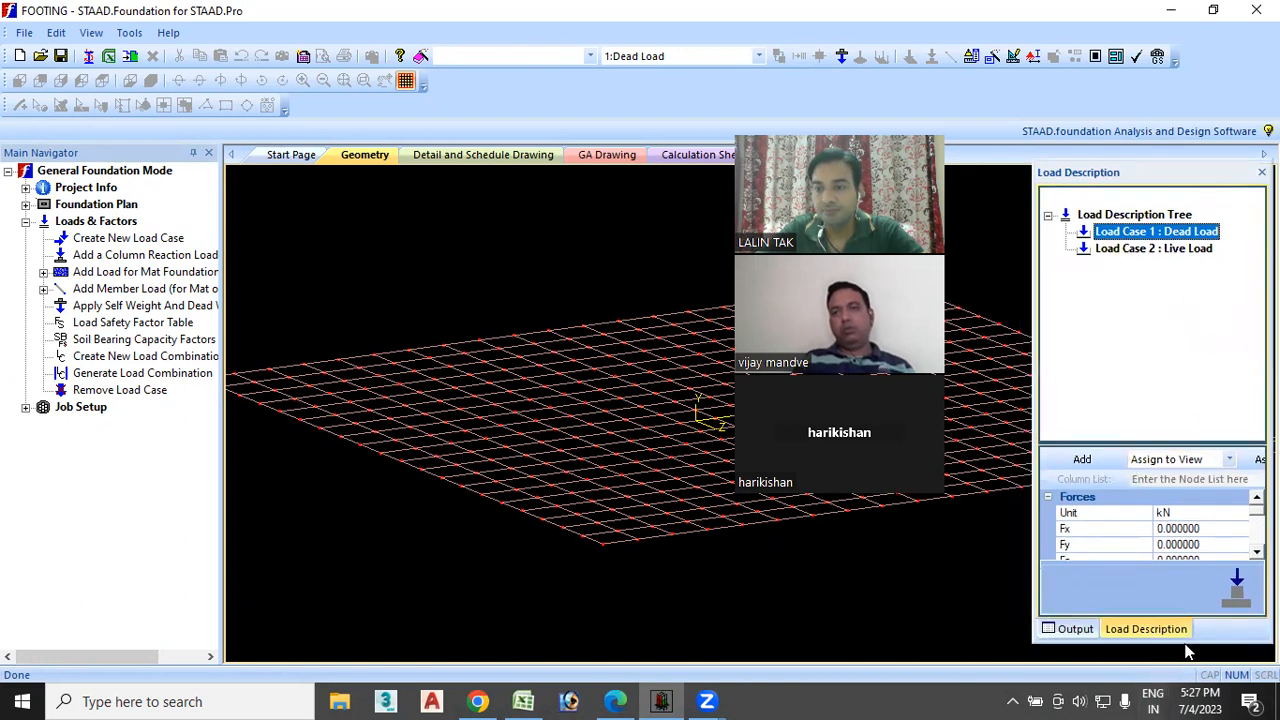
left_click_drag(1184, 645, 1185, 685)
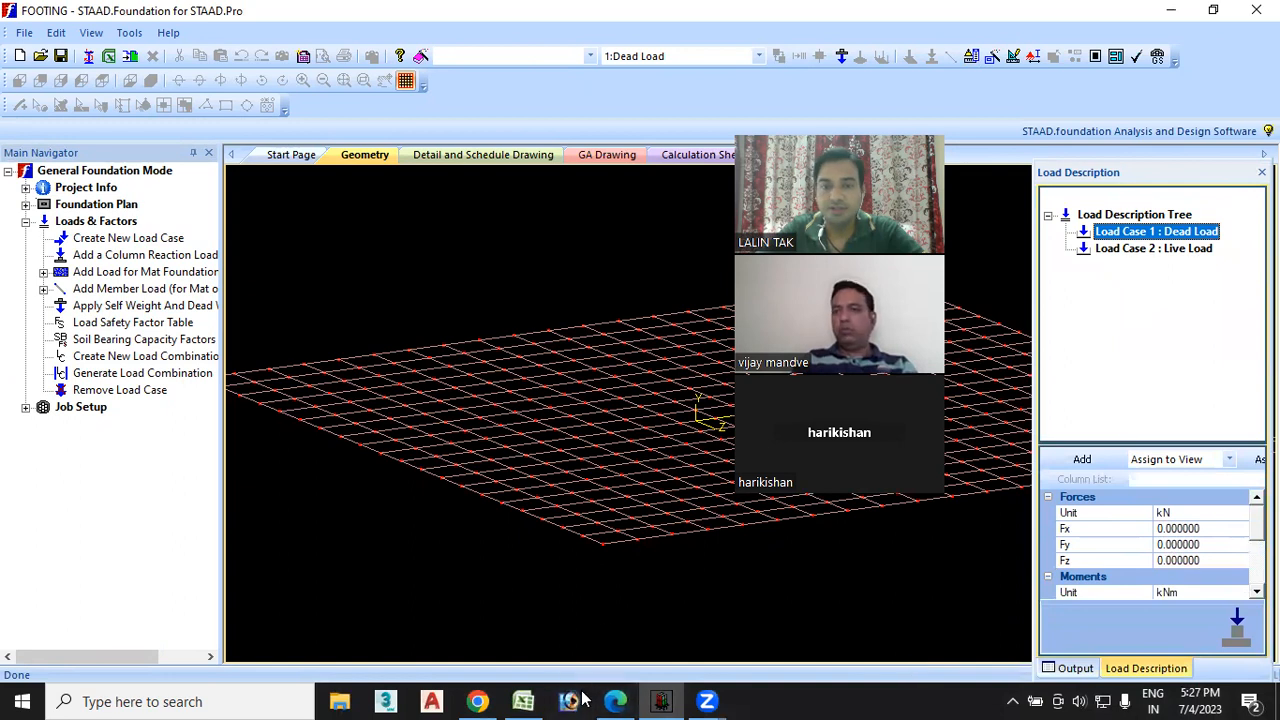
- Bring up FOOTING.xls in Excel and arrange it beside the restored-down STAAD.Foundation window and the Load Description pane
left_click(524, 699)
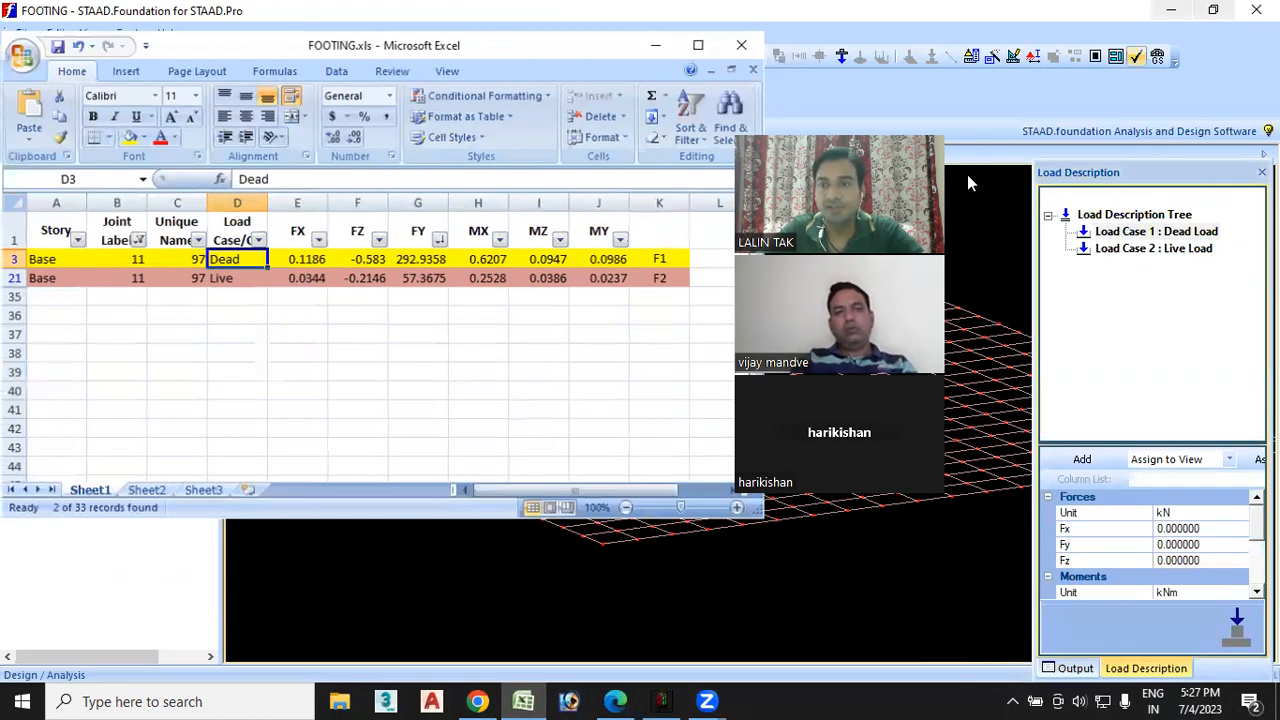
left_click(1213, 10)
left_click_drag(699, 41, 757, 47)
left_click(551, 45)
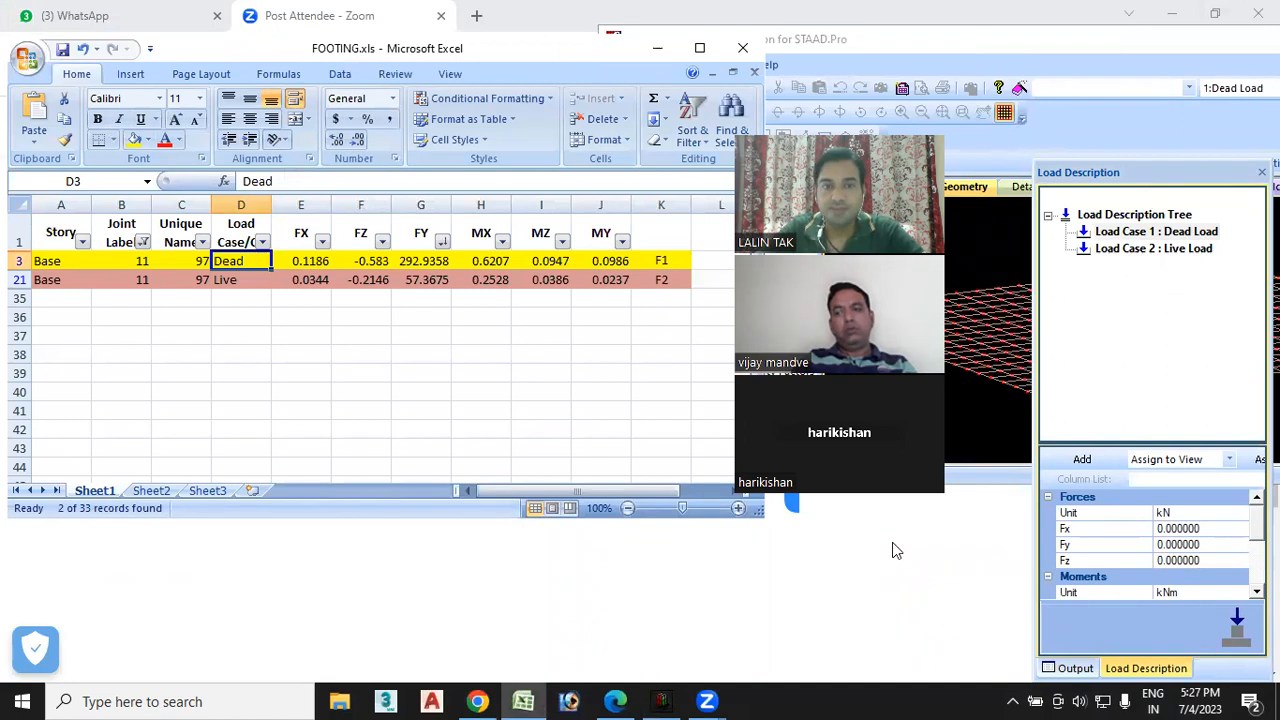
- Copy joint 11's dead load FX 0.1186 and FZ -0.583 from the sheet into the column reaction's Fx and Fz forces
left_click(309, 260)
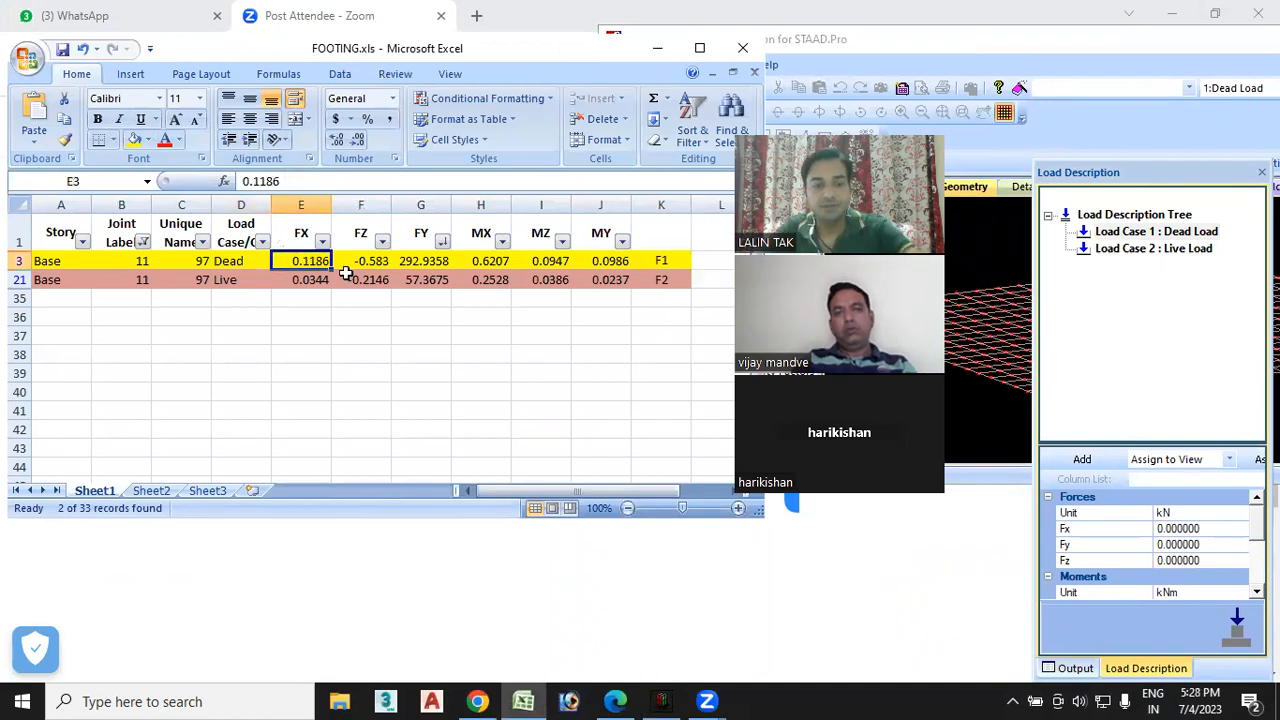
key("ctrl+c")
left_click(1165, 528)
key("ctrl+v")
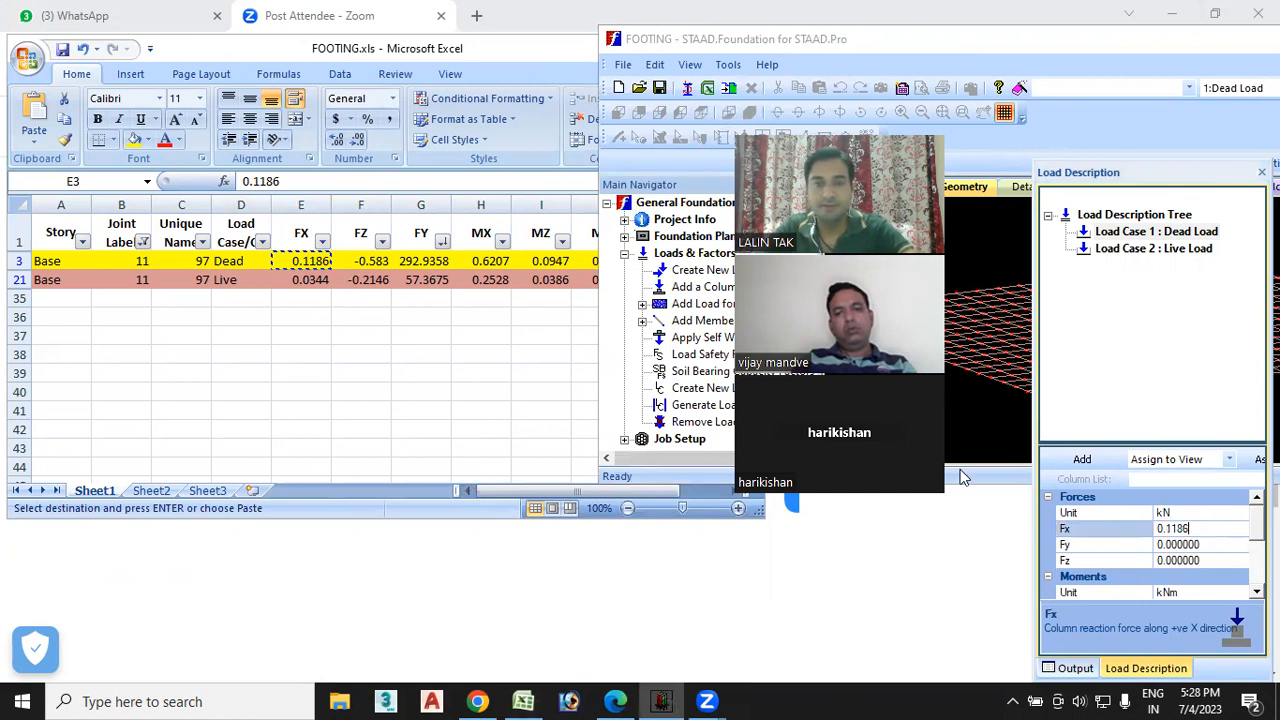
left_click(362, 262)
left_click(364, 260)
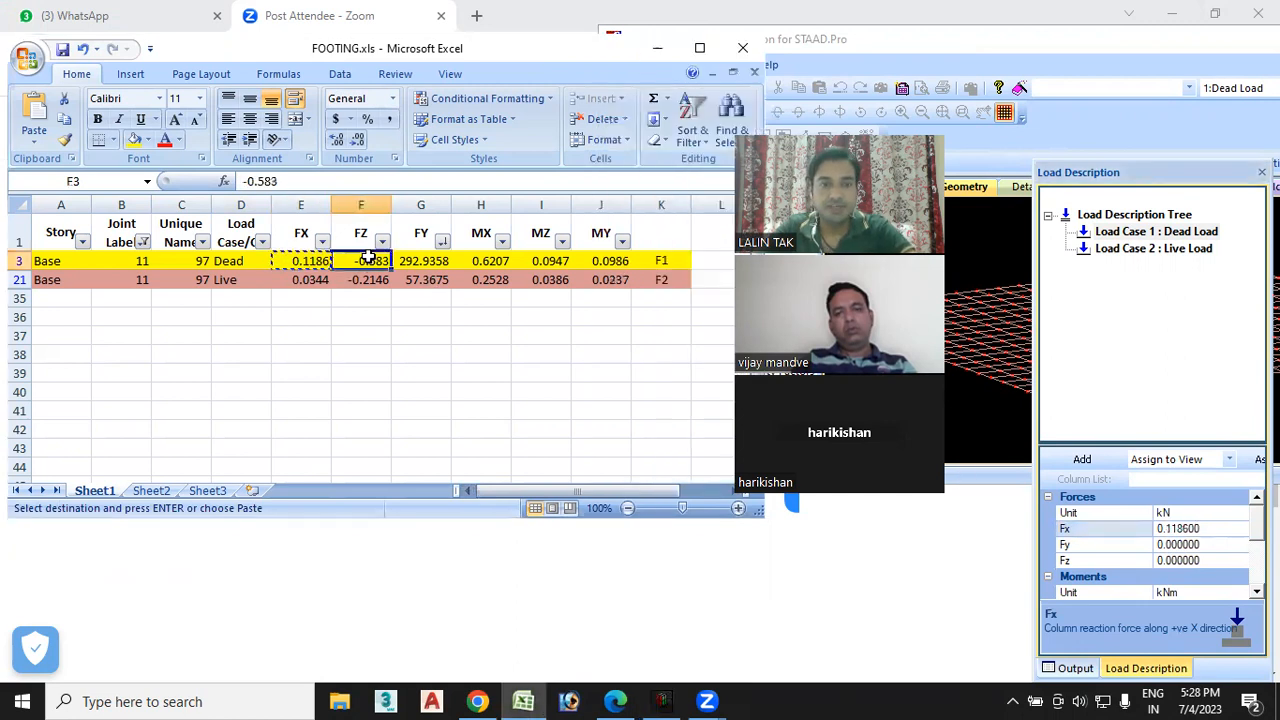
key("ctrl+c")
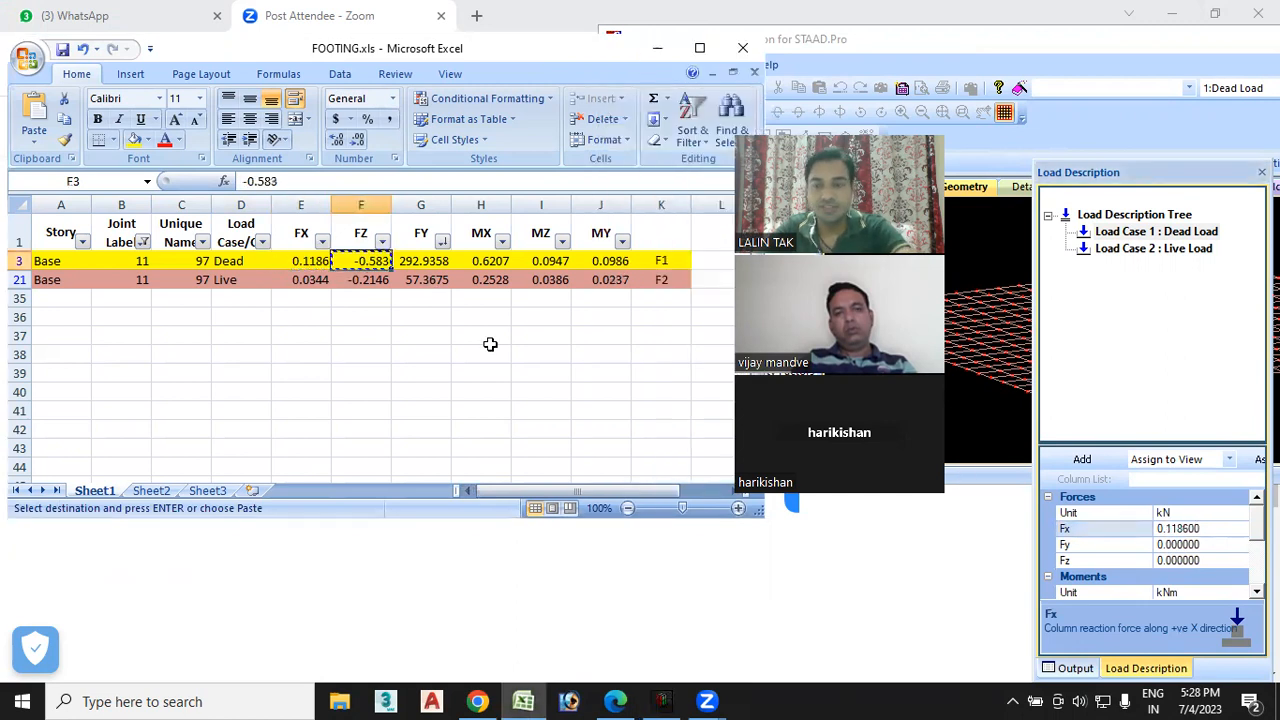
left_click(1194, 561)
key("ctrl+v")
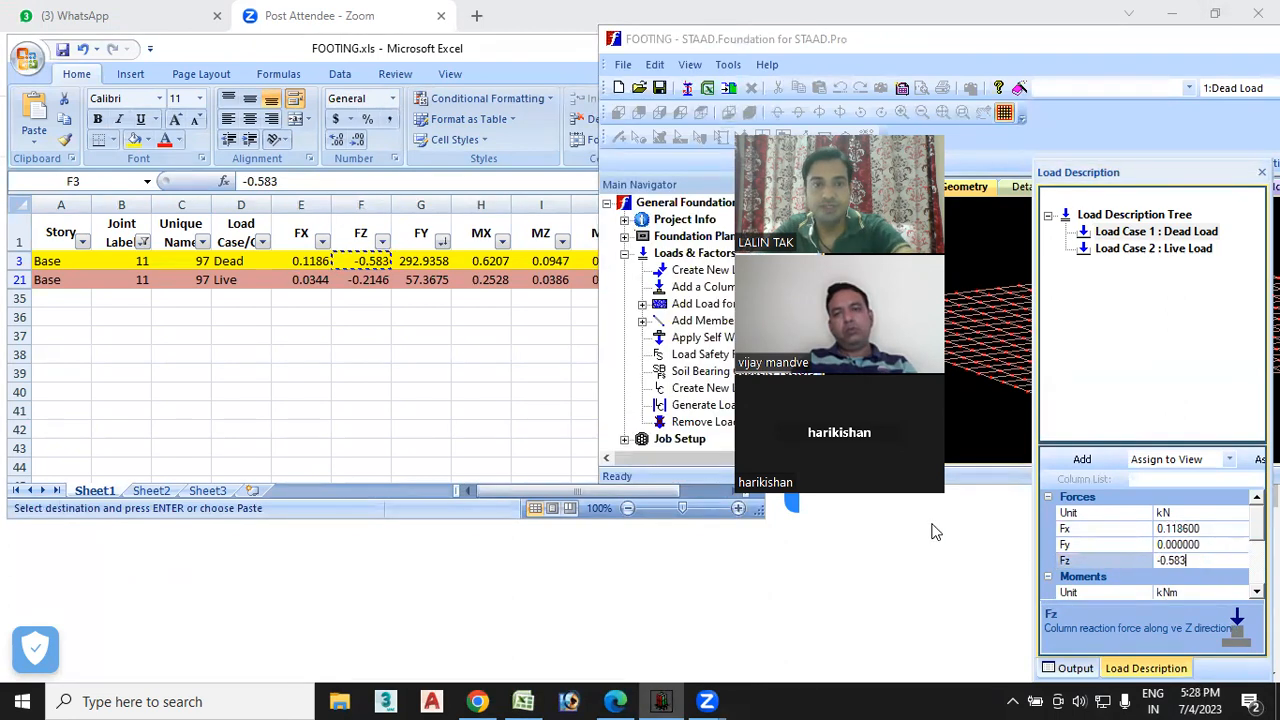
- Copy joint 11's dead load FY from the sheet and enter it as a downward Fy of -292.9358 kN
left_click(397, 262)
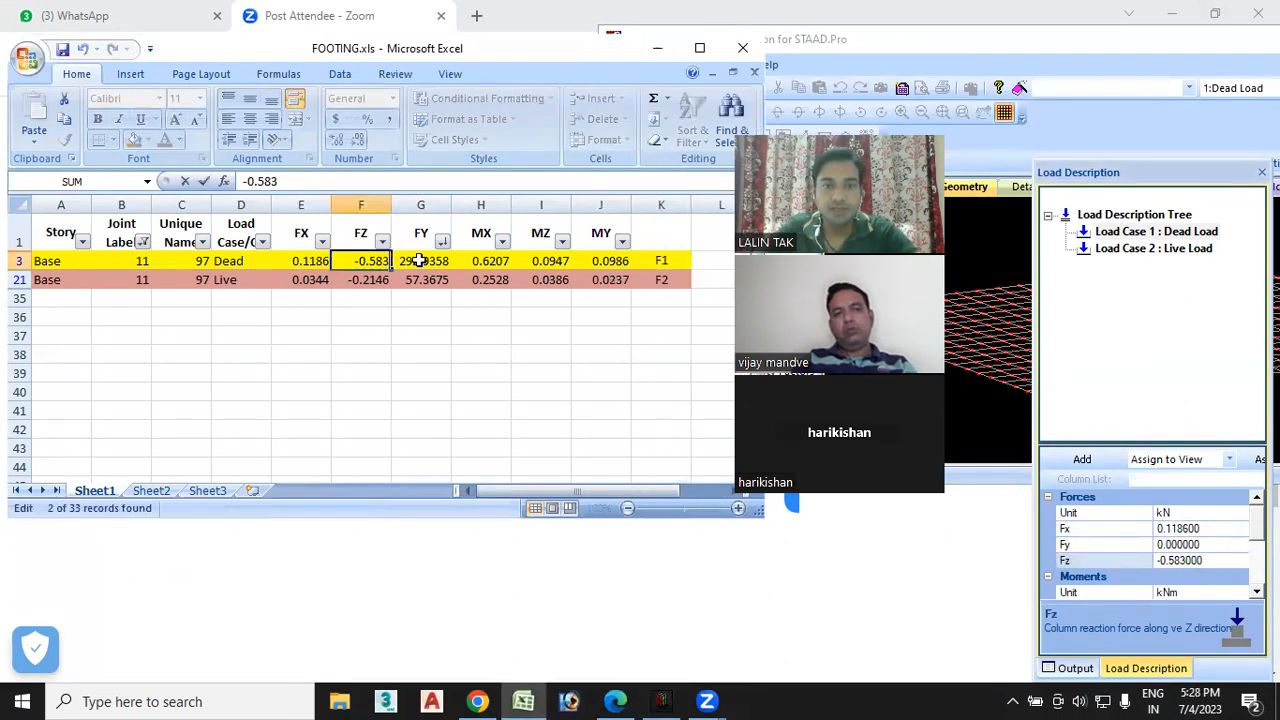
left_click(419, 261)
key("ctrl+c")
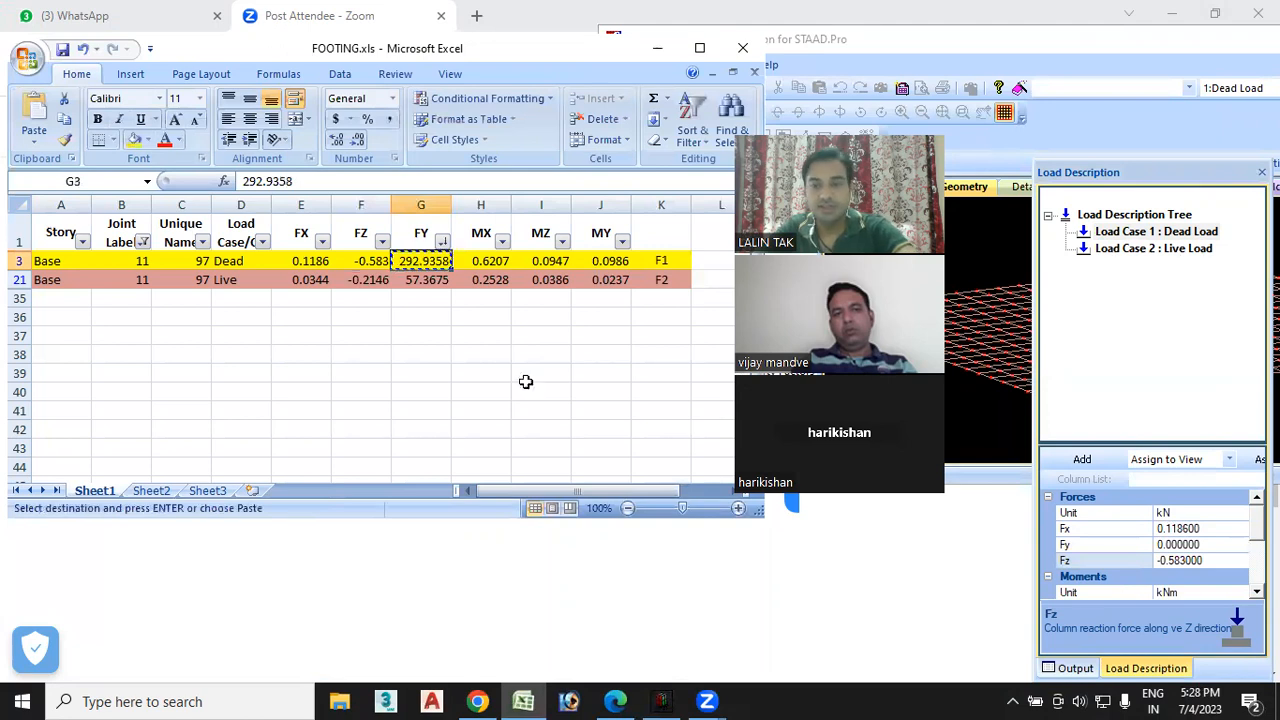
left_click(1203, 545)
left_click_drag(1205, 544, 1065, 559)
type("-")
key("ctrl+v")
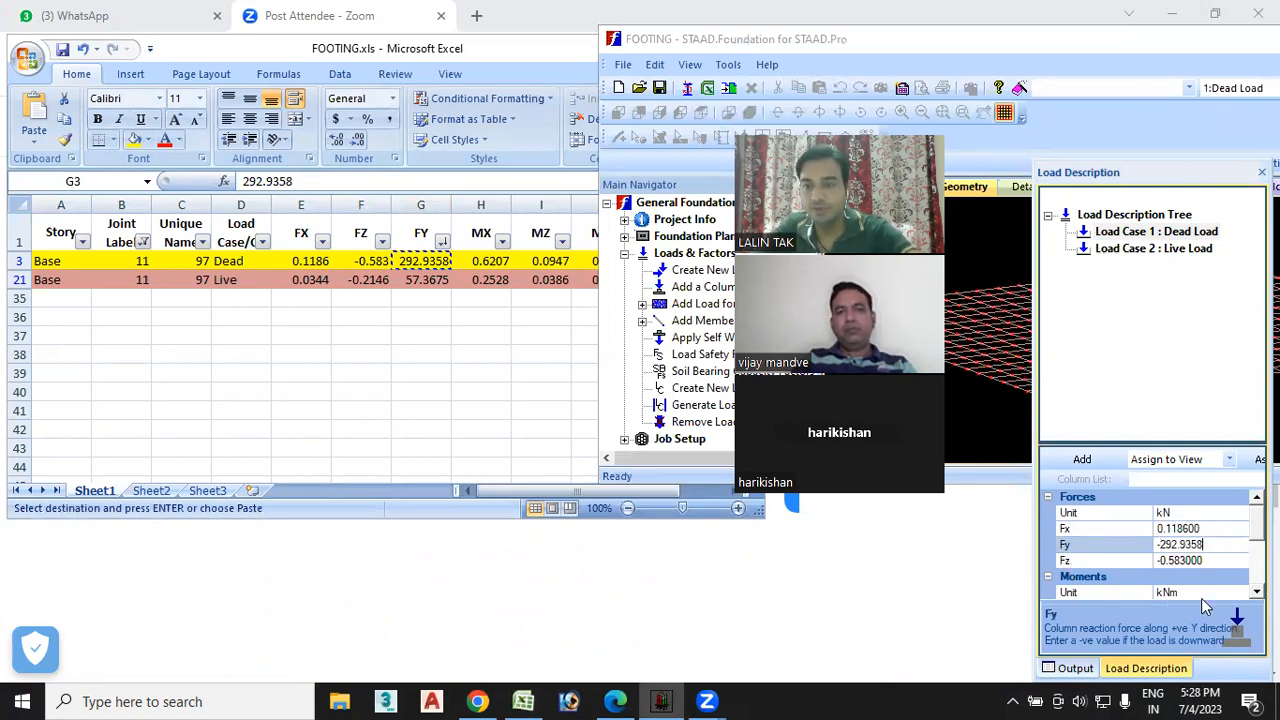
- Copy joint 11's dead load MX value of 0.6207 from the sheet into the column reaction's Mx moment
scroll(1077, 562, "down", 3)
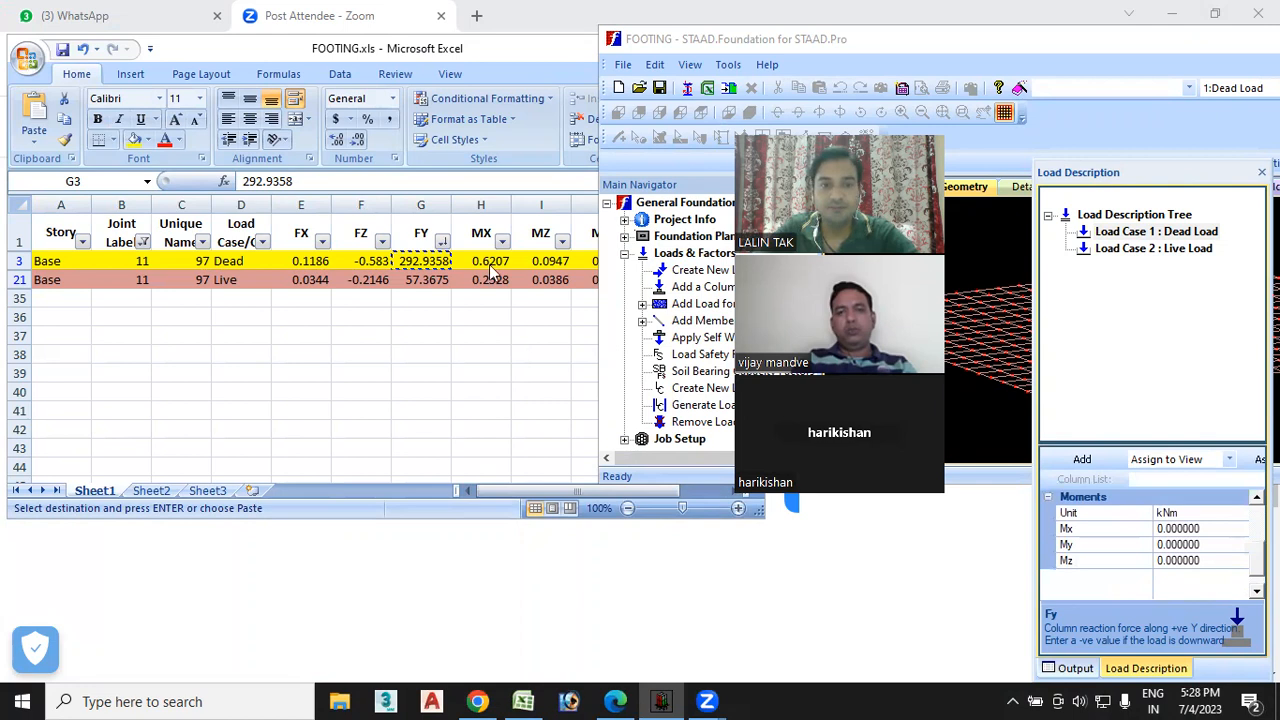
left_click(541, 486)
left_click_drag(643, 492, 685, 492)
left_click(364, 260)
key("ctrl+c")
left_click(1085, 528)
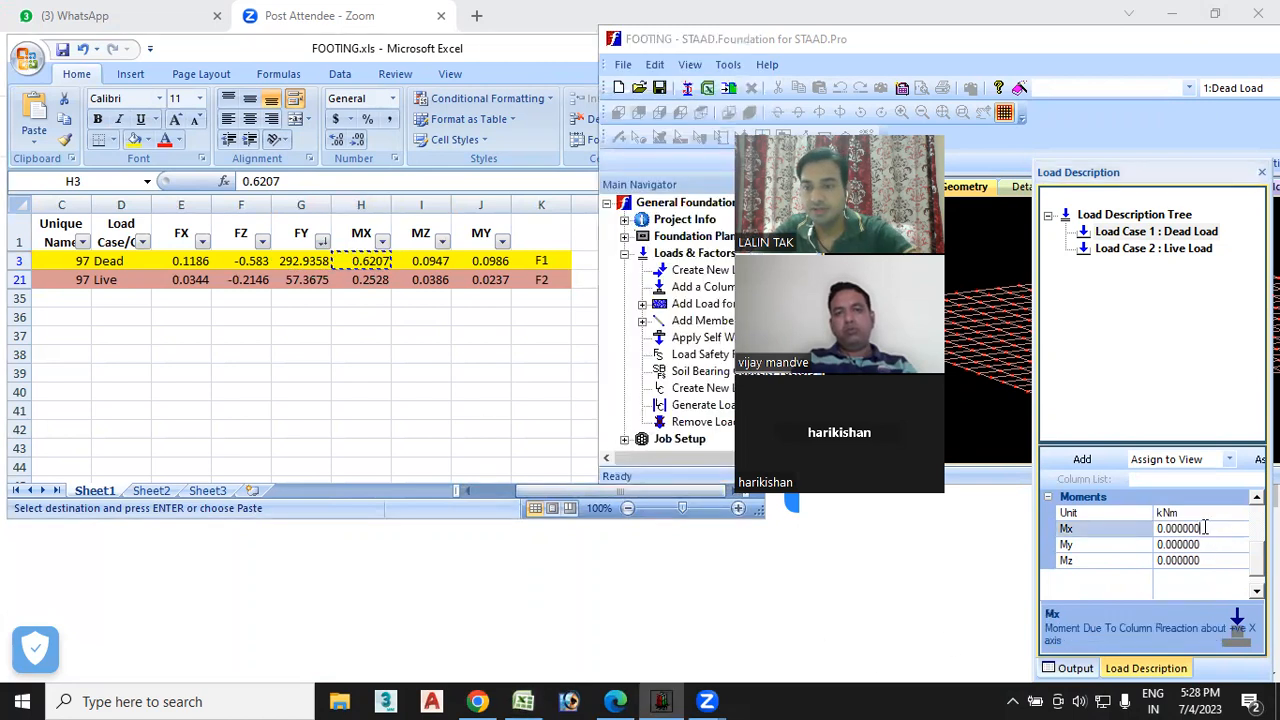
key("ctrl+v")
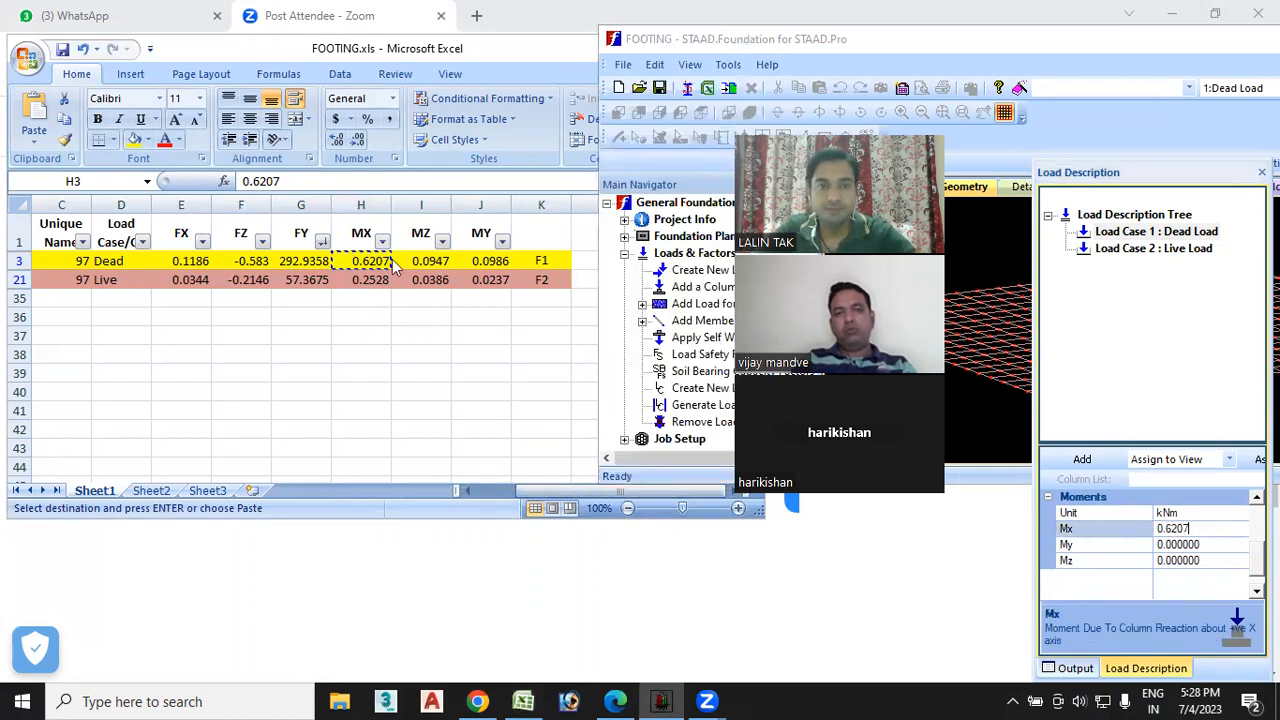
- Copy joint 11's dead load MZ value of 0.0947 from the sheet into the column reaction's Mz moment
left_click(422, 260)
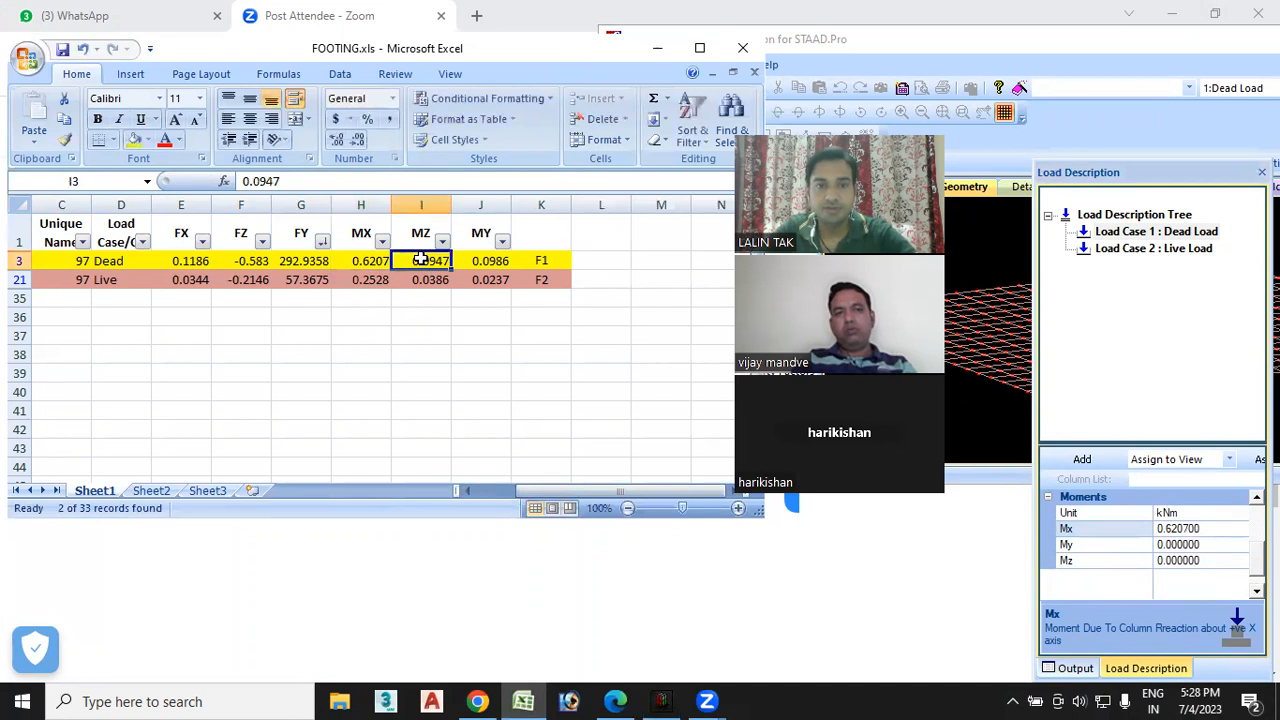
key("ctrl+c")
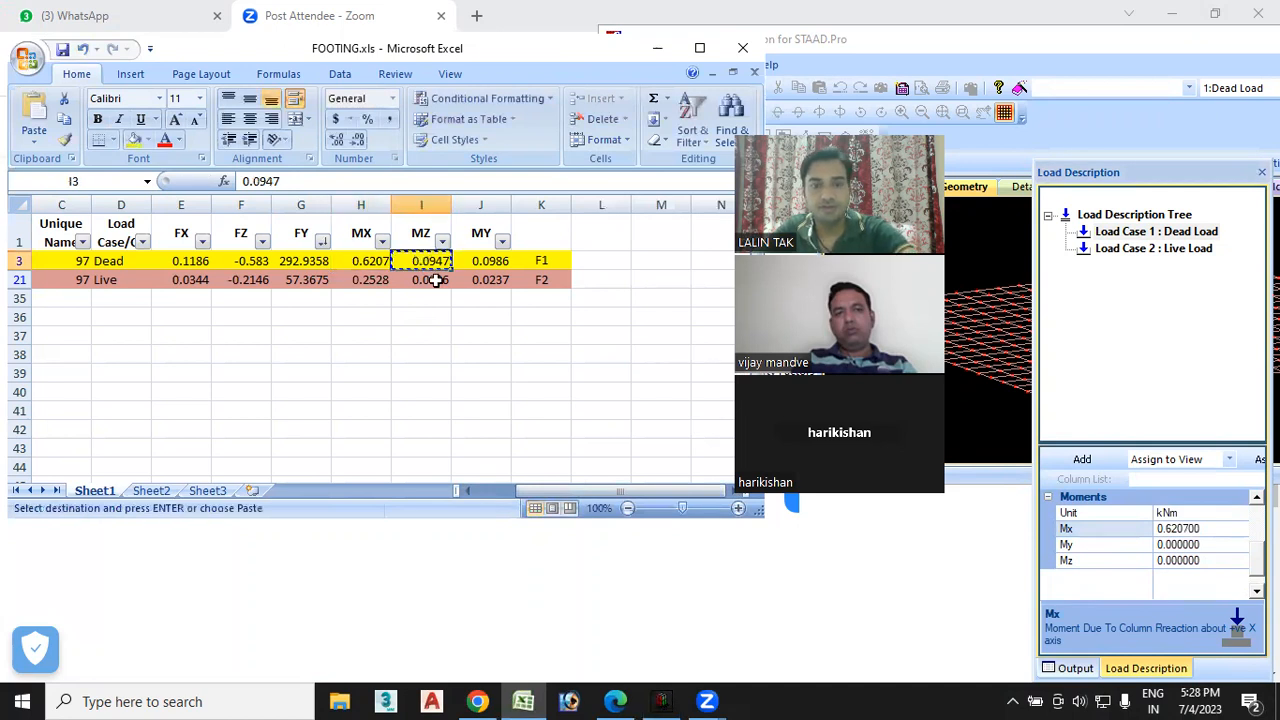
left_click(1200, 560)
left_click_drag(1205, 558, 1087, 568)
key("ctrl+v")
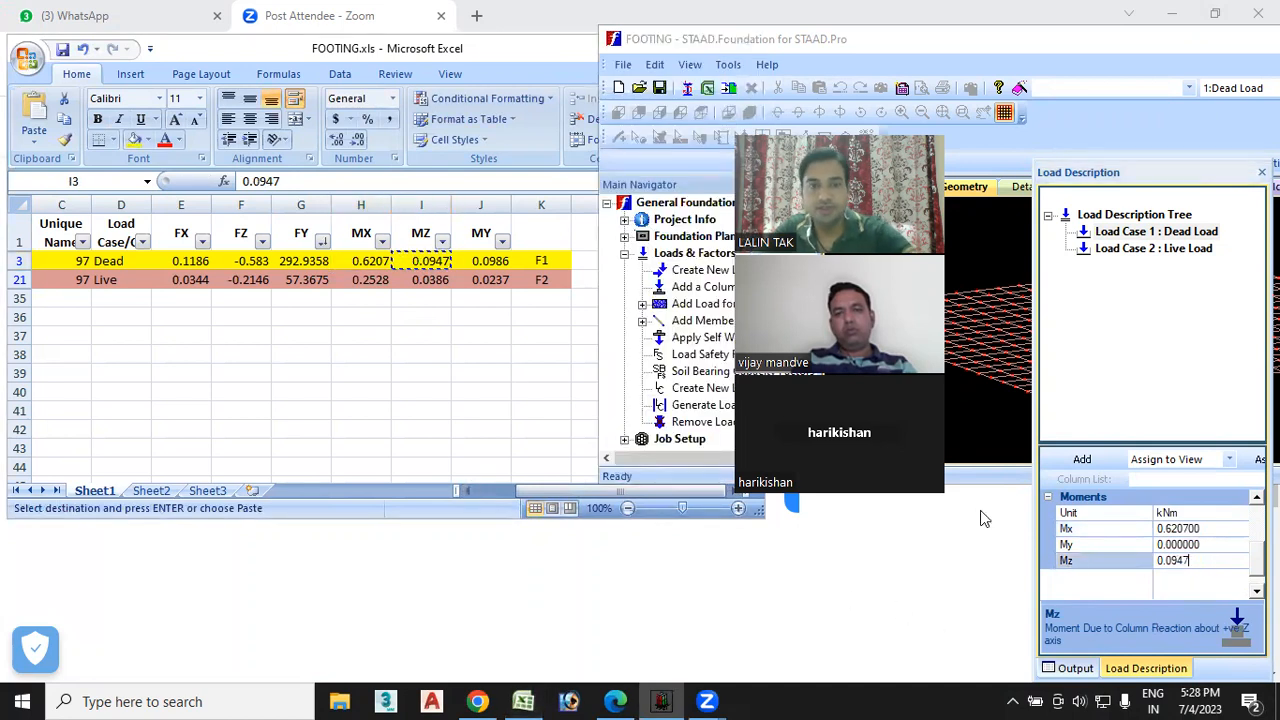
- Copy joint 11's dead load MY value of 0.0986 from the sheet into the column reaction's My moment
left_click(497, 260)
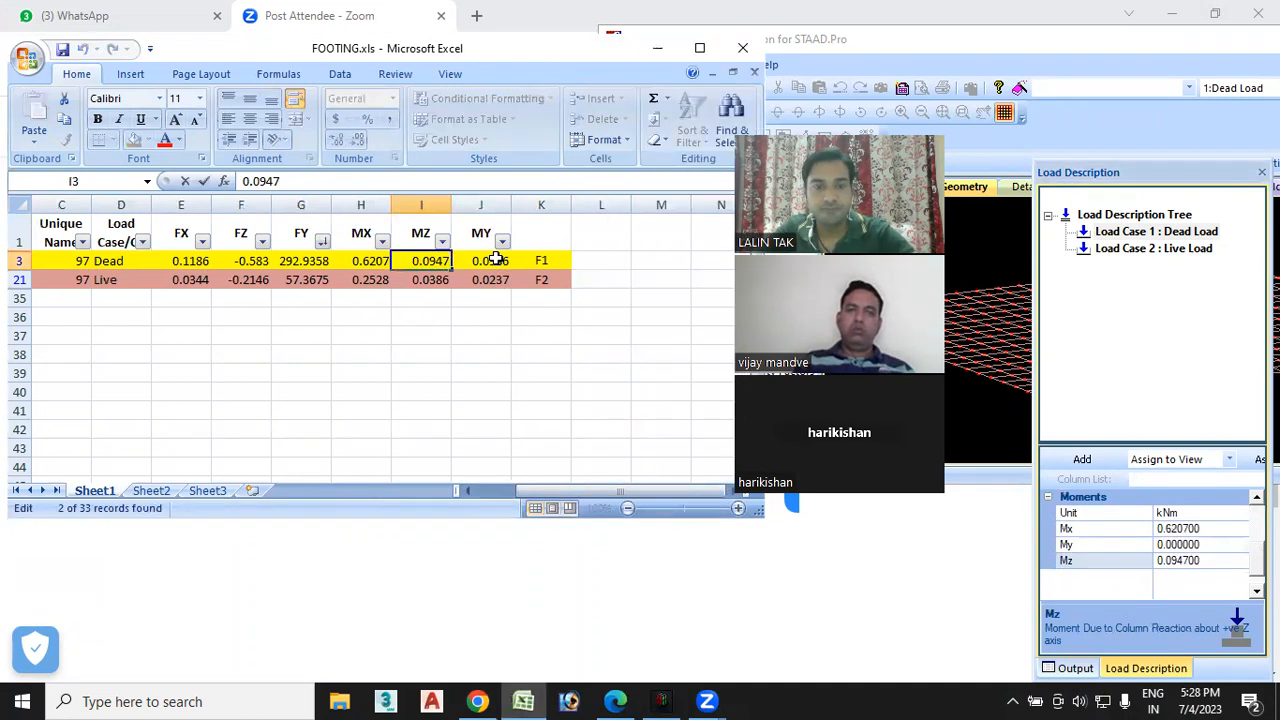
key("ctrl+c")
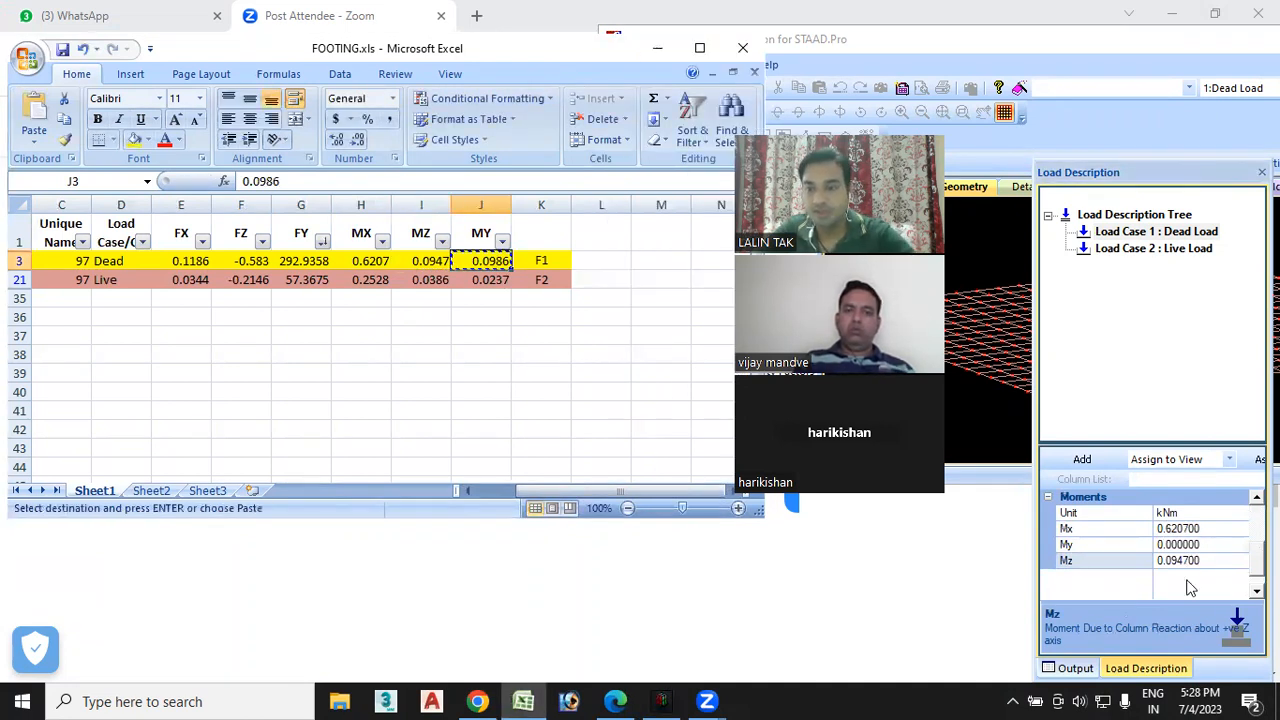
left_click(1208, 544)
left_click_drag(1208, 543, 1115, 555)
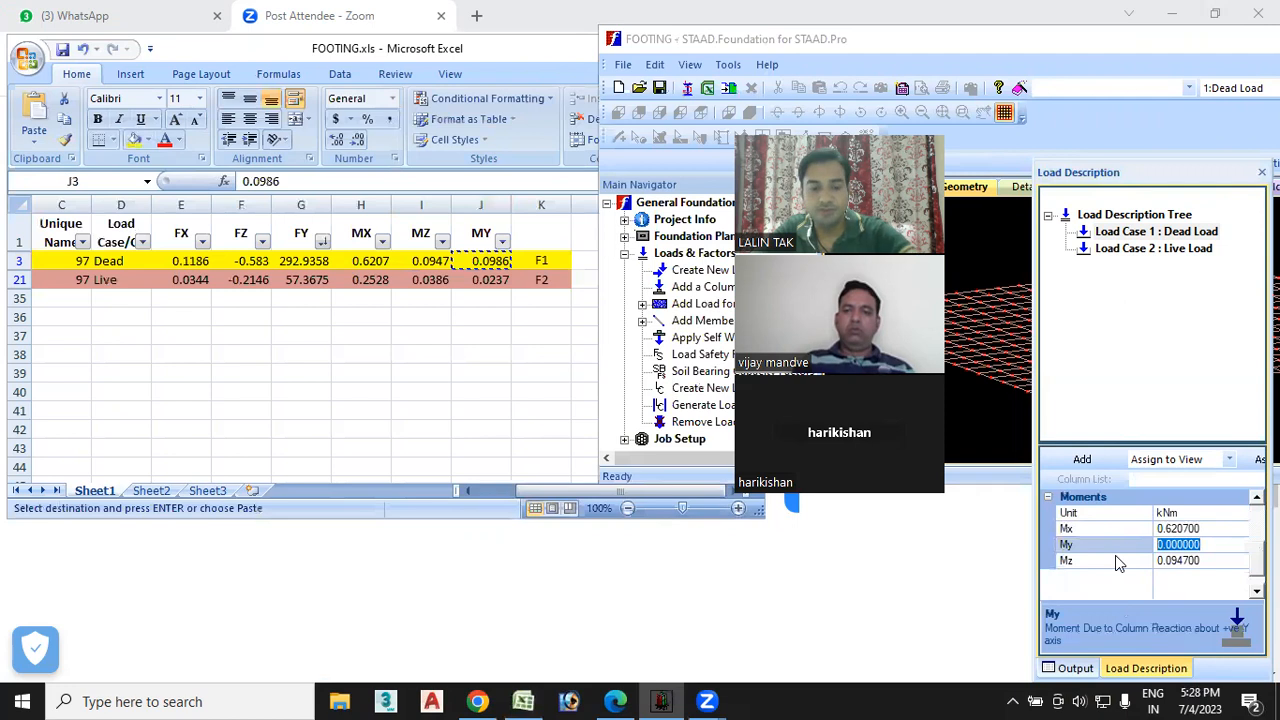
key("ctrl+v")
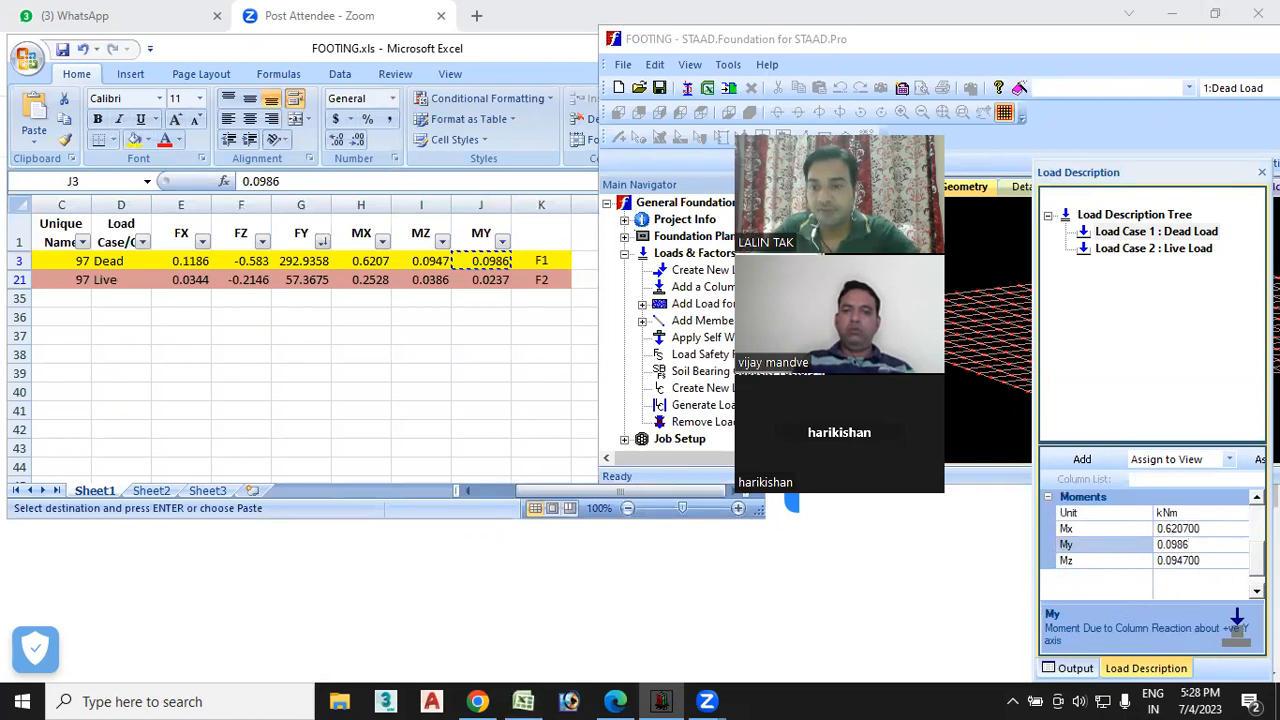
- Check the entered dead load forces and moments, and add the column reaction to Load Case 1
scroll(1152, 544, "up", 2)
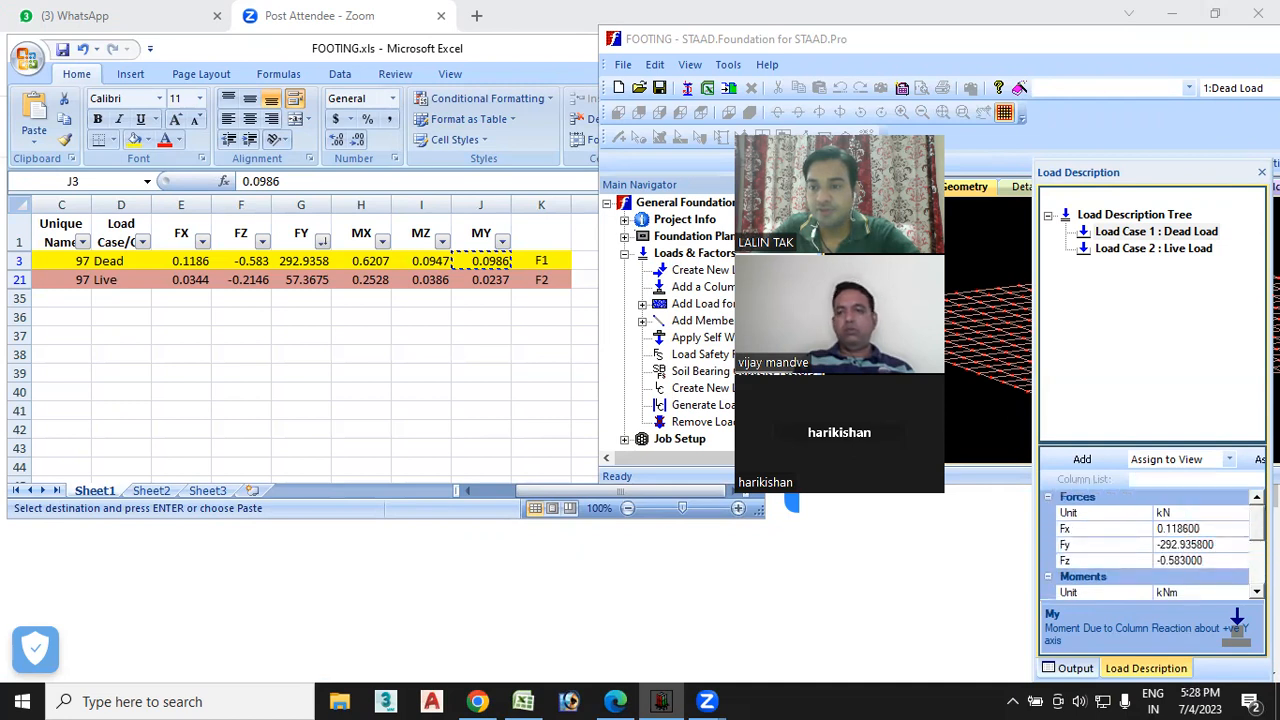
scroll(1152, 544, "down", 2)
scroll(1150, 544, "up", 2)
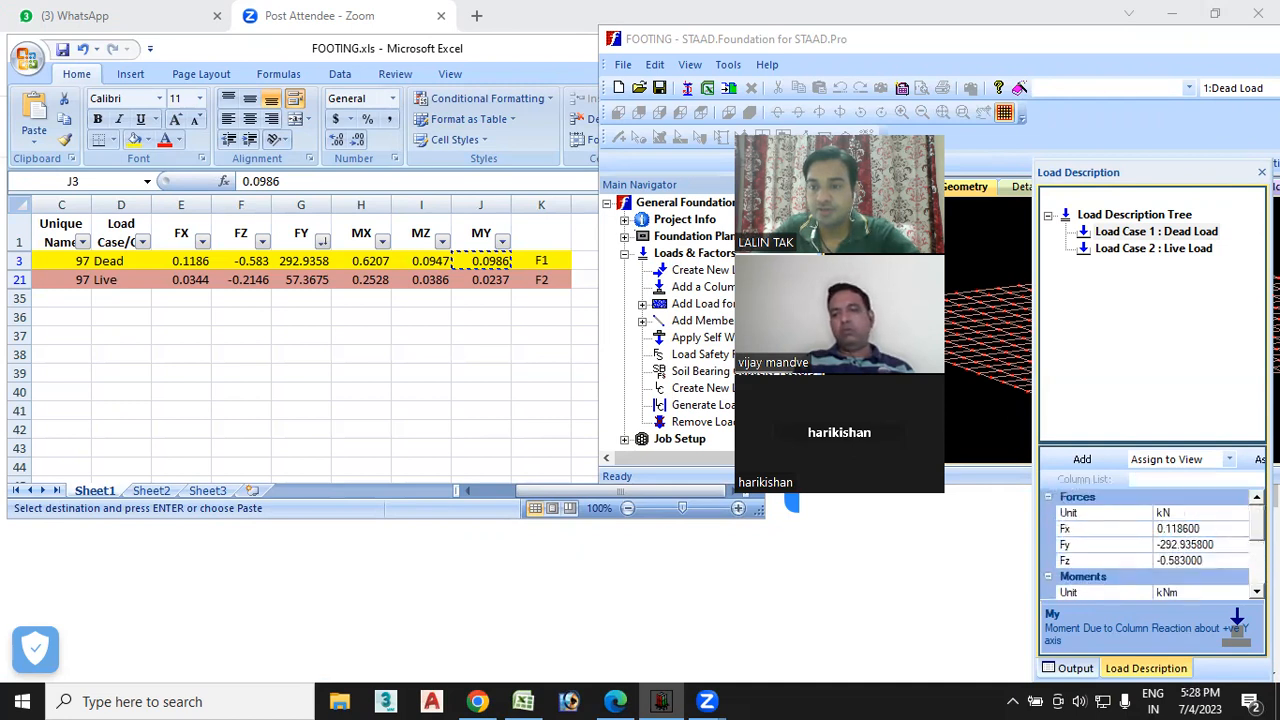
left_click(1083, 460)
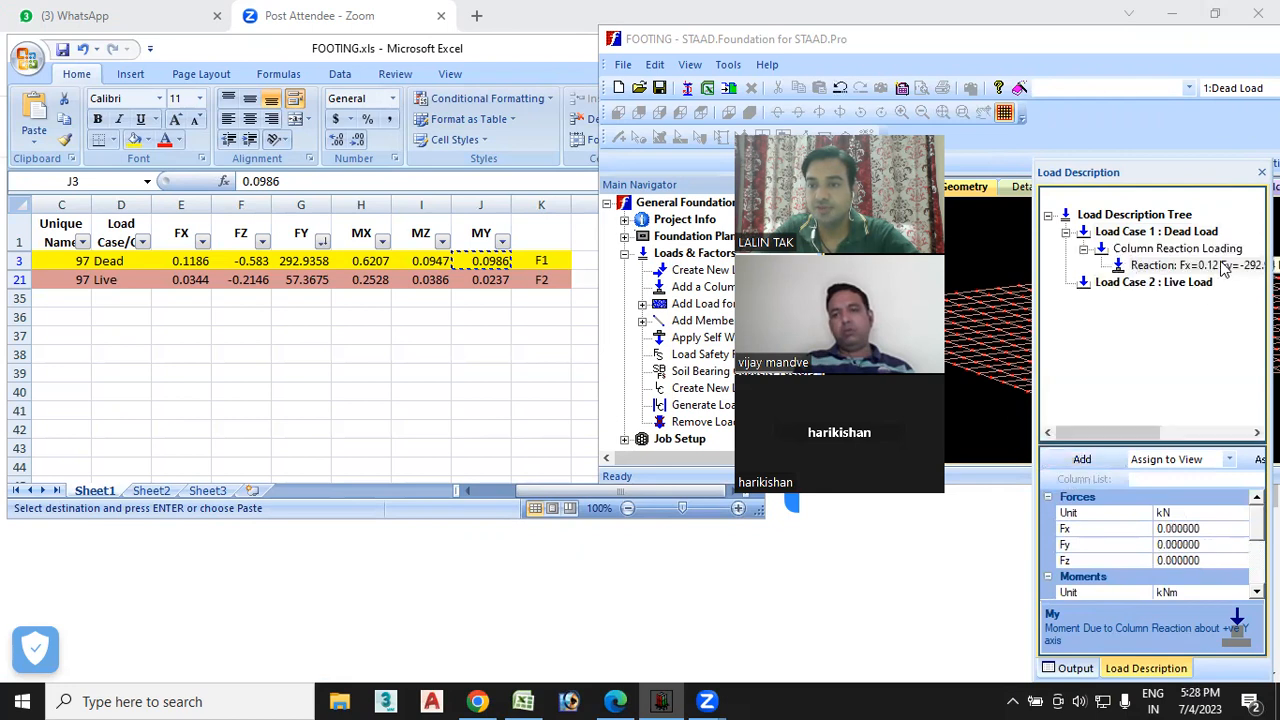
- Start a new column reaction load under Load Case 2 : Live Load
left_click(1164, 284)
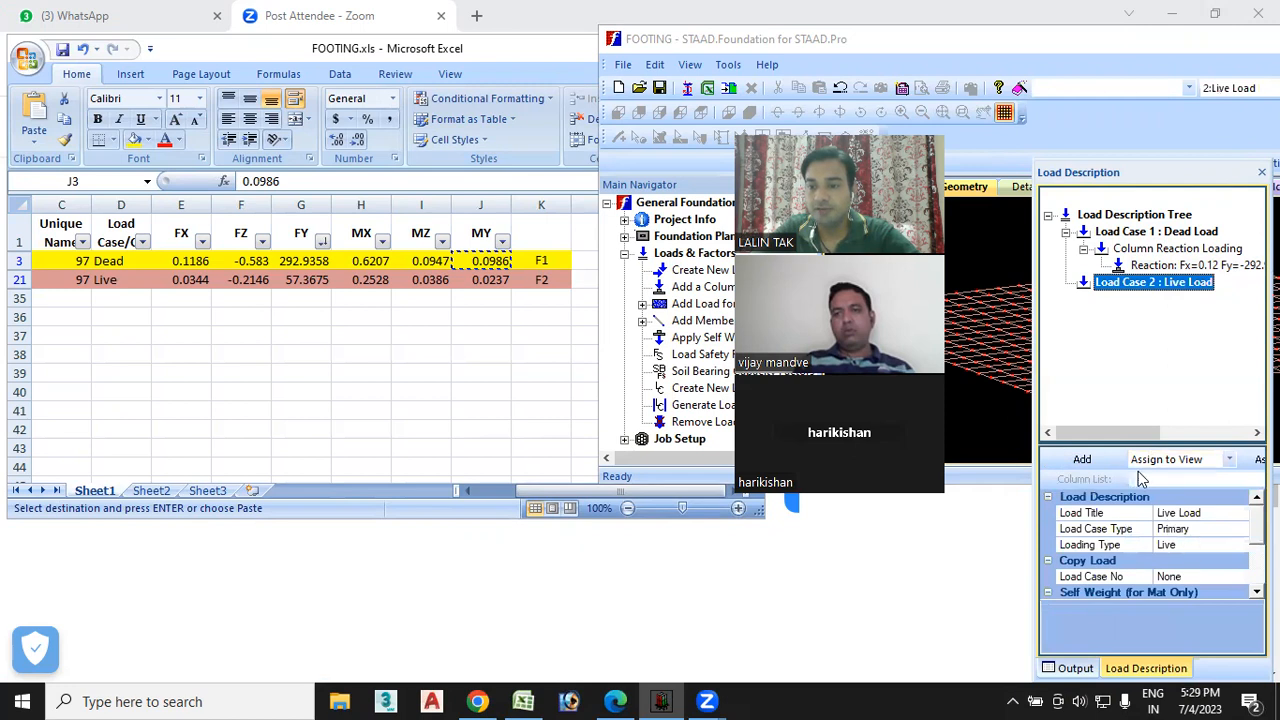
scroll(1152, 544, "down", 2)
scroll(1152, 544, "up", 1)
scroll(1152, 544, "up", 1)
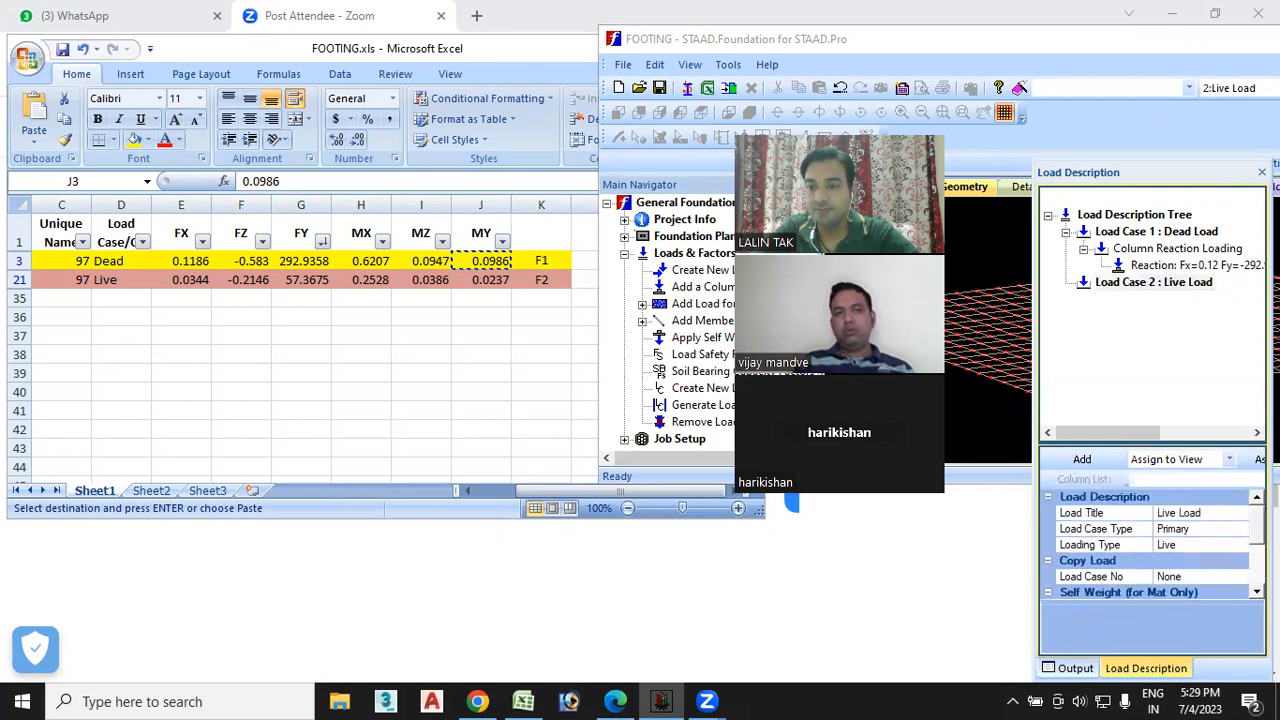
right_click(1152, 284)
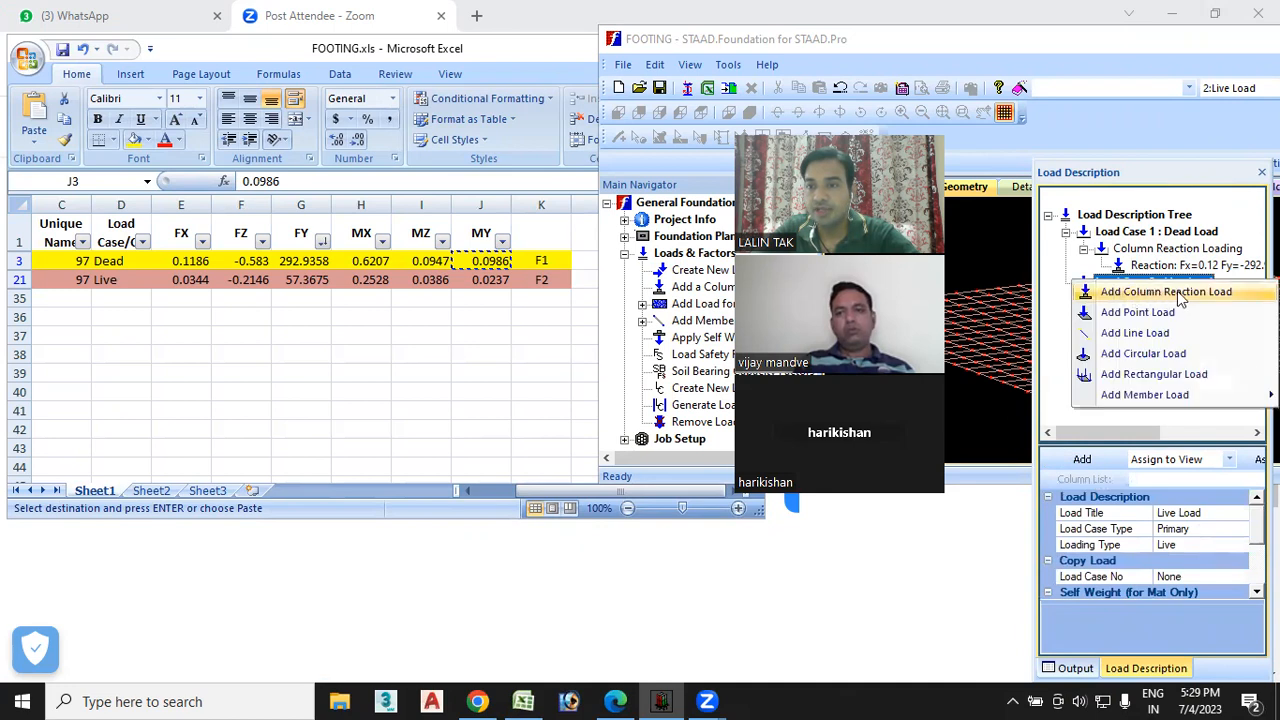
left_click(1180, 292)
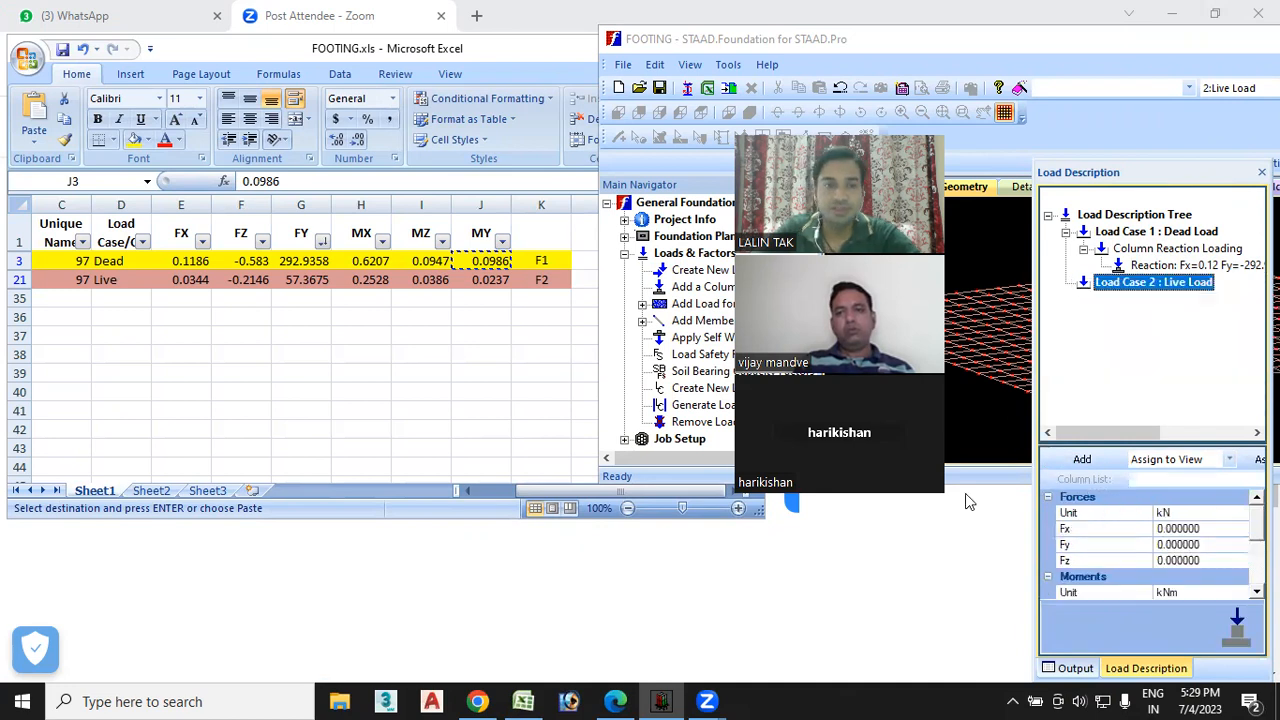
- Copy joint 11's live load FX value of 0.0344 from the sheet into the column reaction's Fx force
left_click(188, 281)
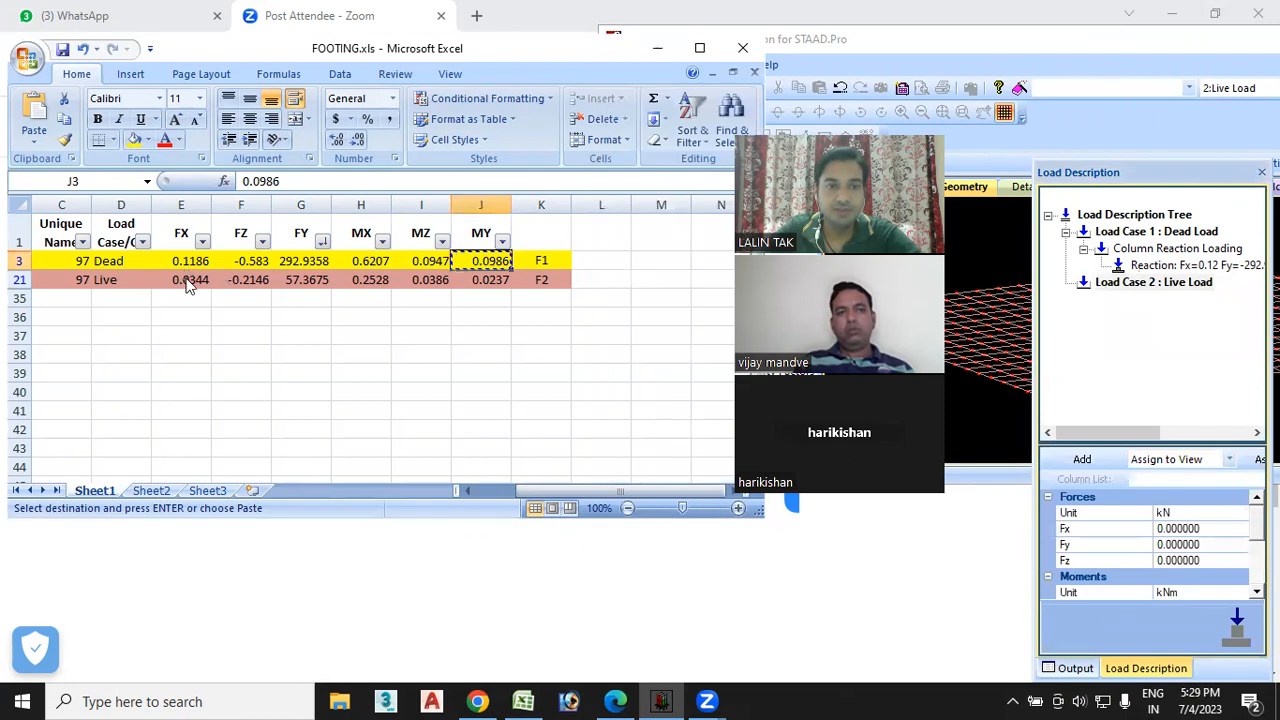
left_click(186, 278)
key("ctrl+c")
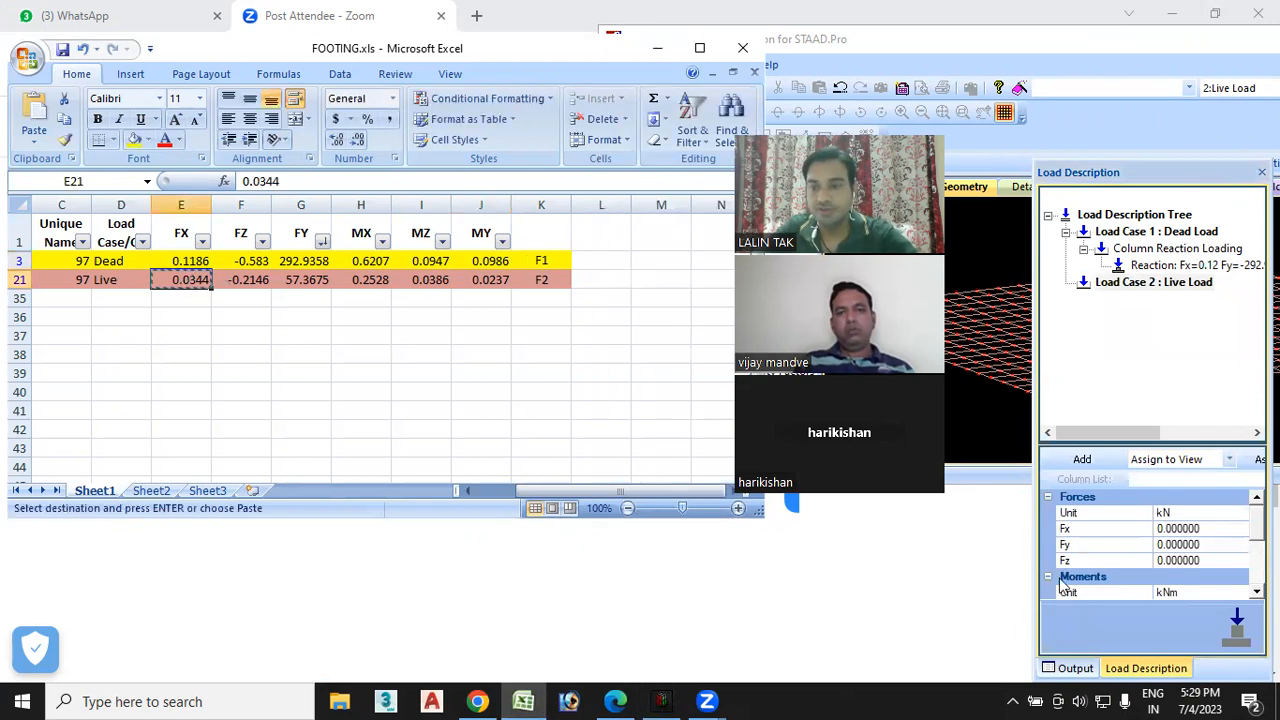
left_click(1205, 527)
double_click(1205, 527)
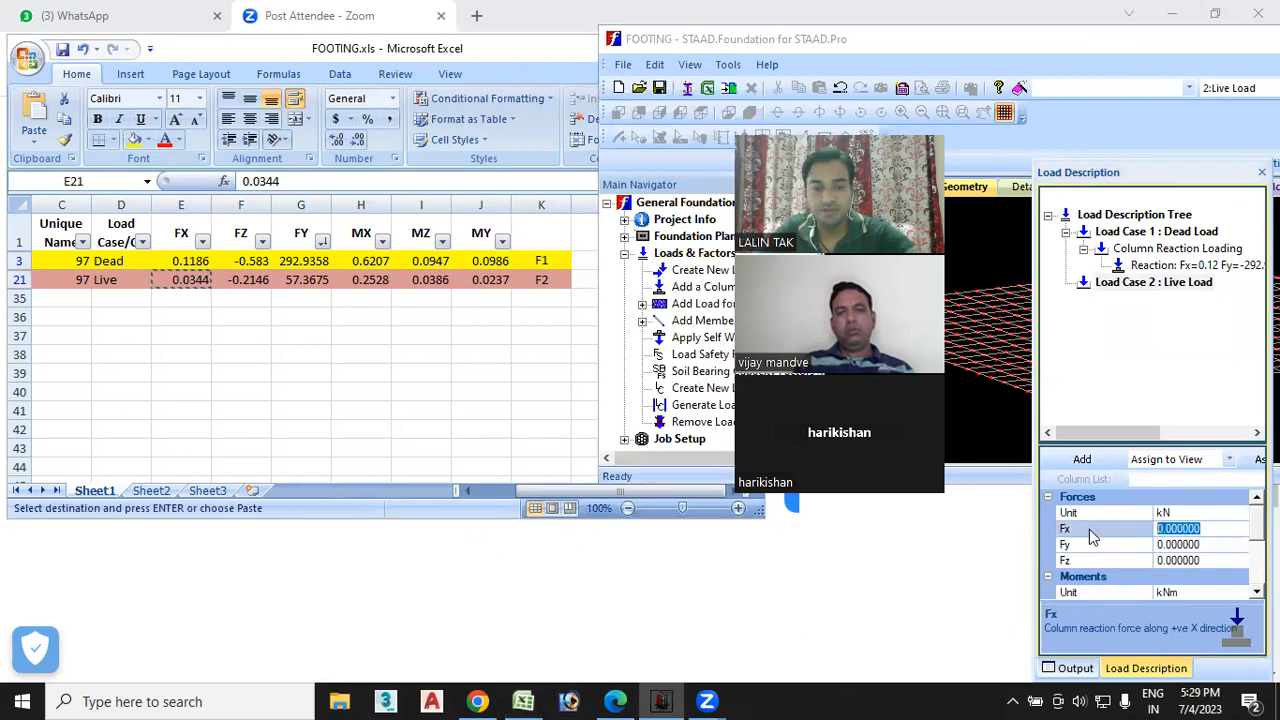
key("ctrl+v")
- Copy joint 11's live load FZ value of -0.2146 from the sheet into the column reaction's Fz force
left_click(248, 279)
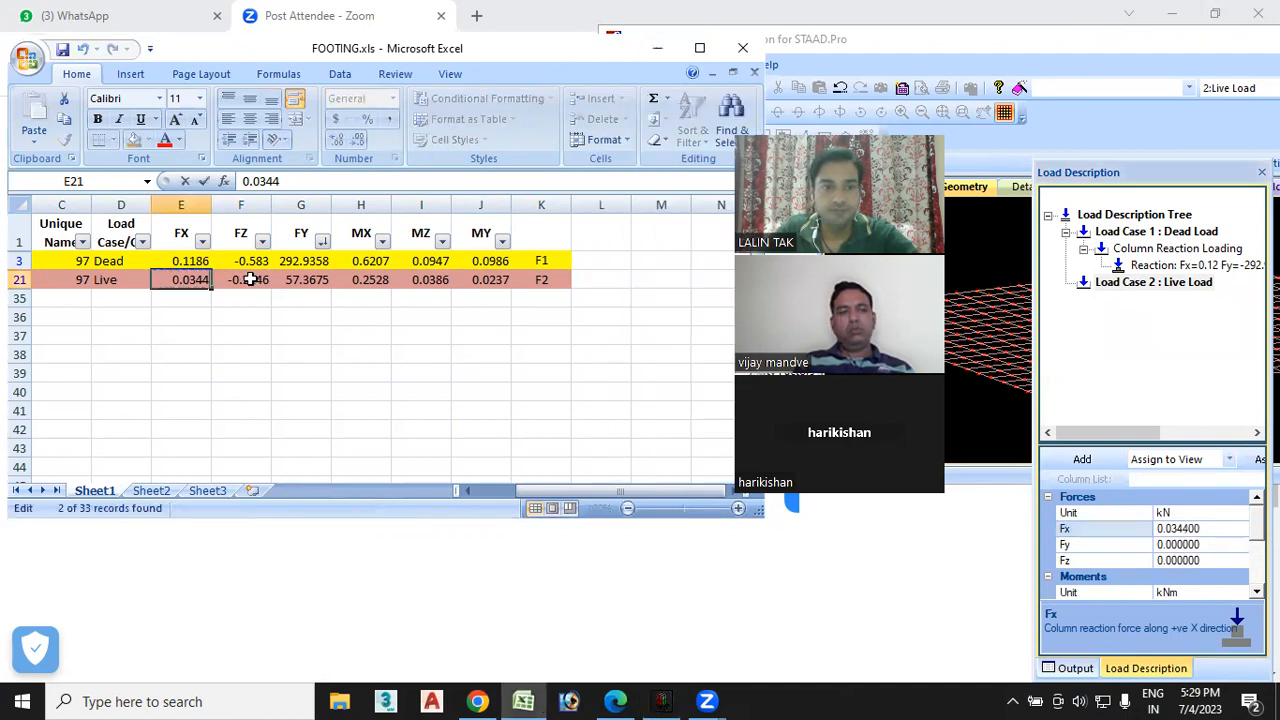
left_click(246, 281)
key("ctrl+c")
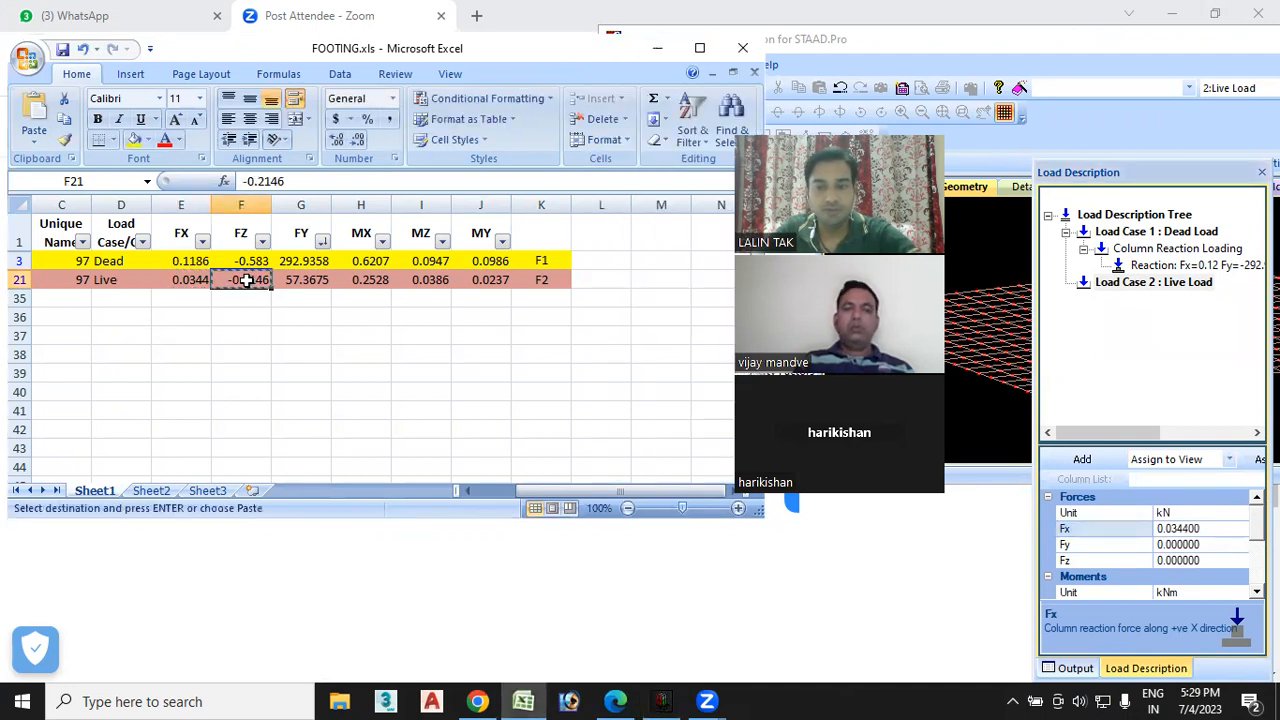
left_click(1190, 562)
double_click(1190, 562)
key("ctrl+v")
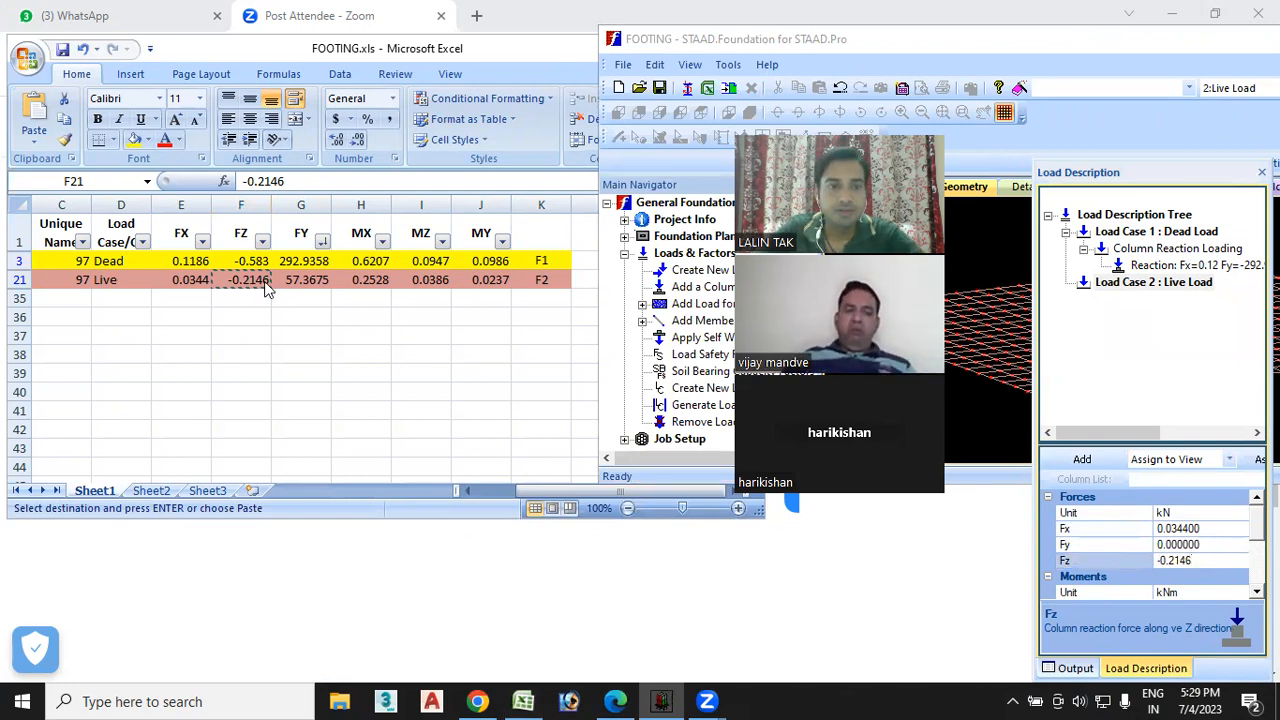
- Copy joint 11's live load FY from the sheet and enter it as a downward Fy of -57.3675 kN
left_click(308, 285)
left_click(300, 282)
key("ctrl+c")
left_click(1205, 546)
left_click(1063, 548)
key("BackSpace")
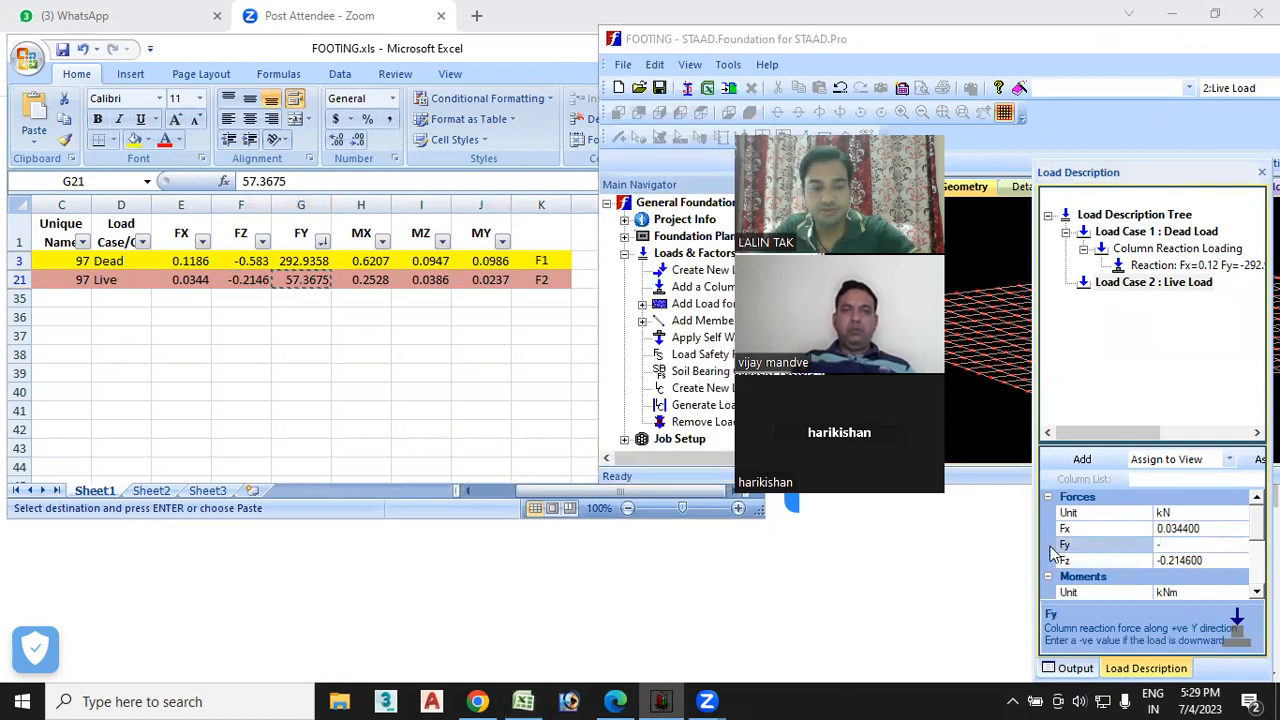
- Copy joint 11's live load MX value of 0.2528 from the sheet into the column reaction's Mx moment
scroll(1152, 544, "down", 2)
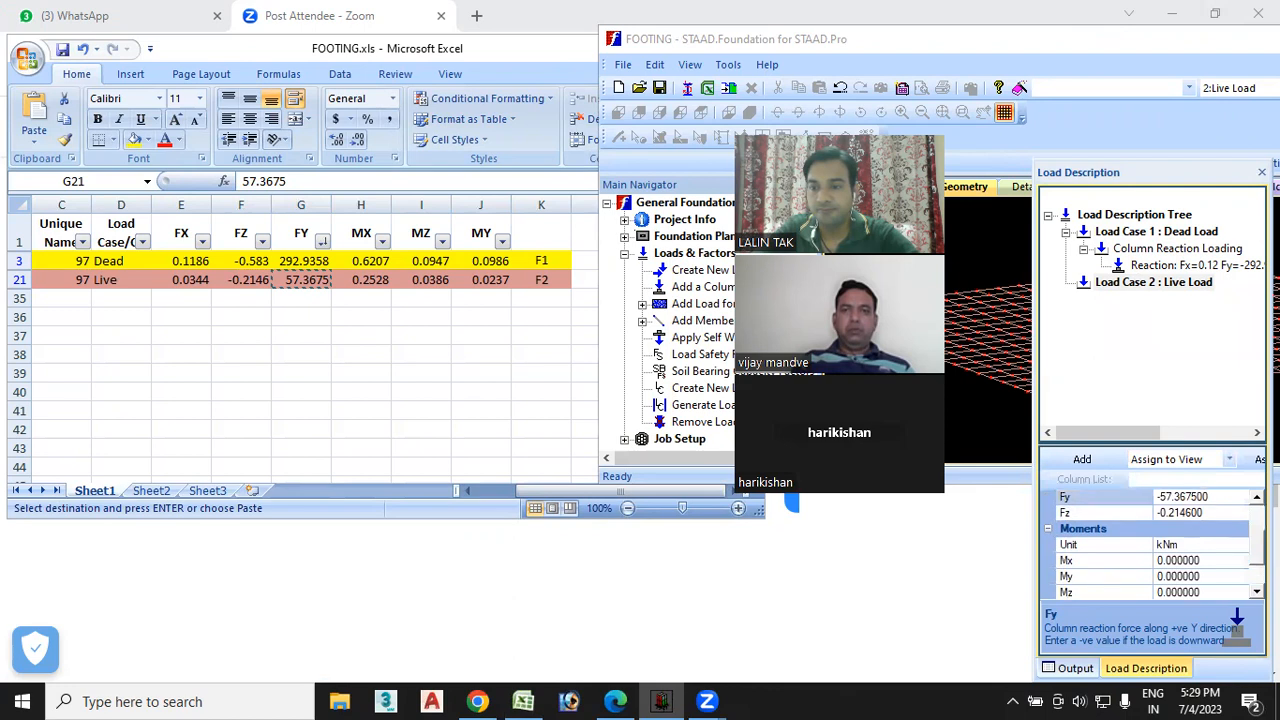
left_click(1185, 512)
double_click(1172, 512)
left_click(368, 285)
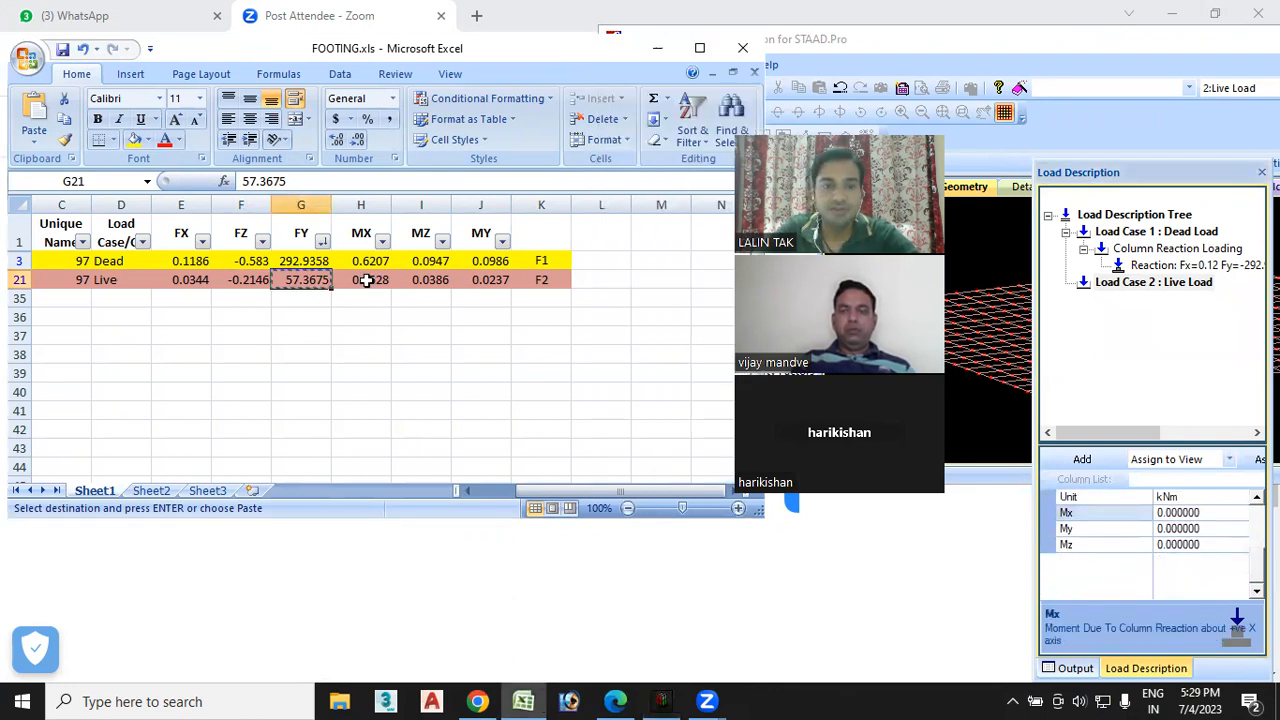
left_click(366, 282)
key("ctrl+c")
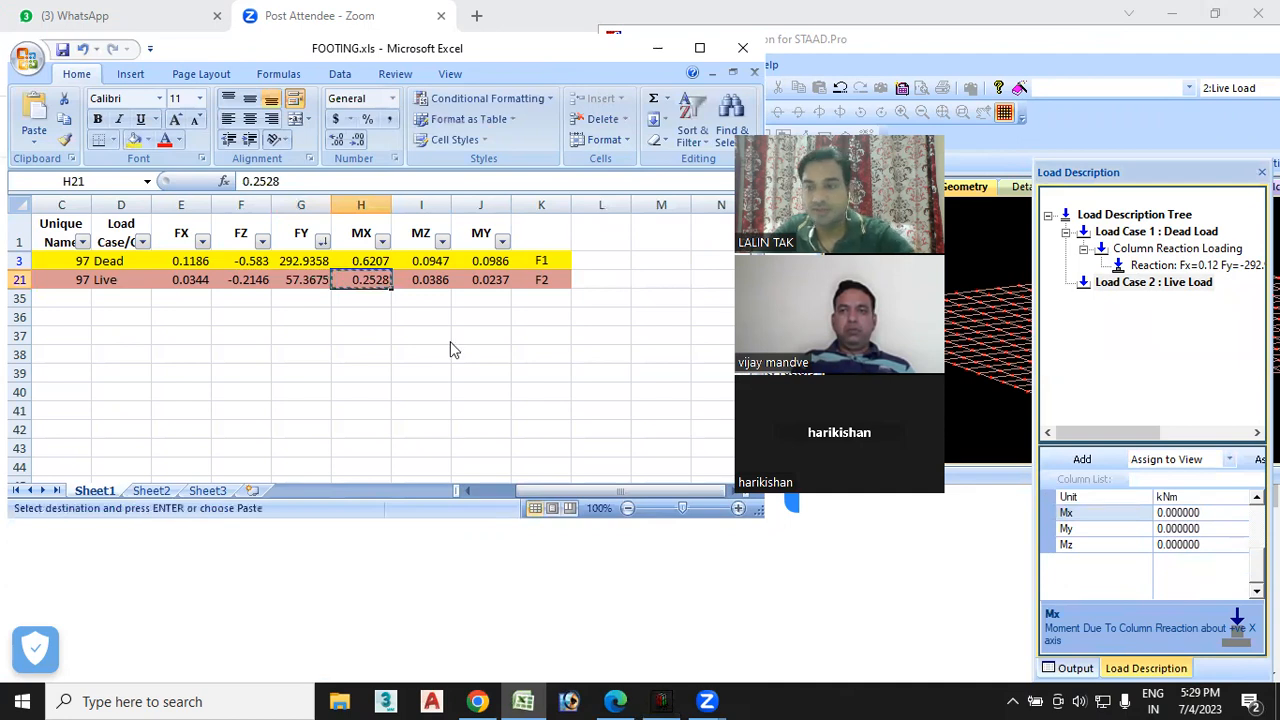
left_click(1067, 512)
key("ctrl+v")
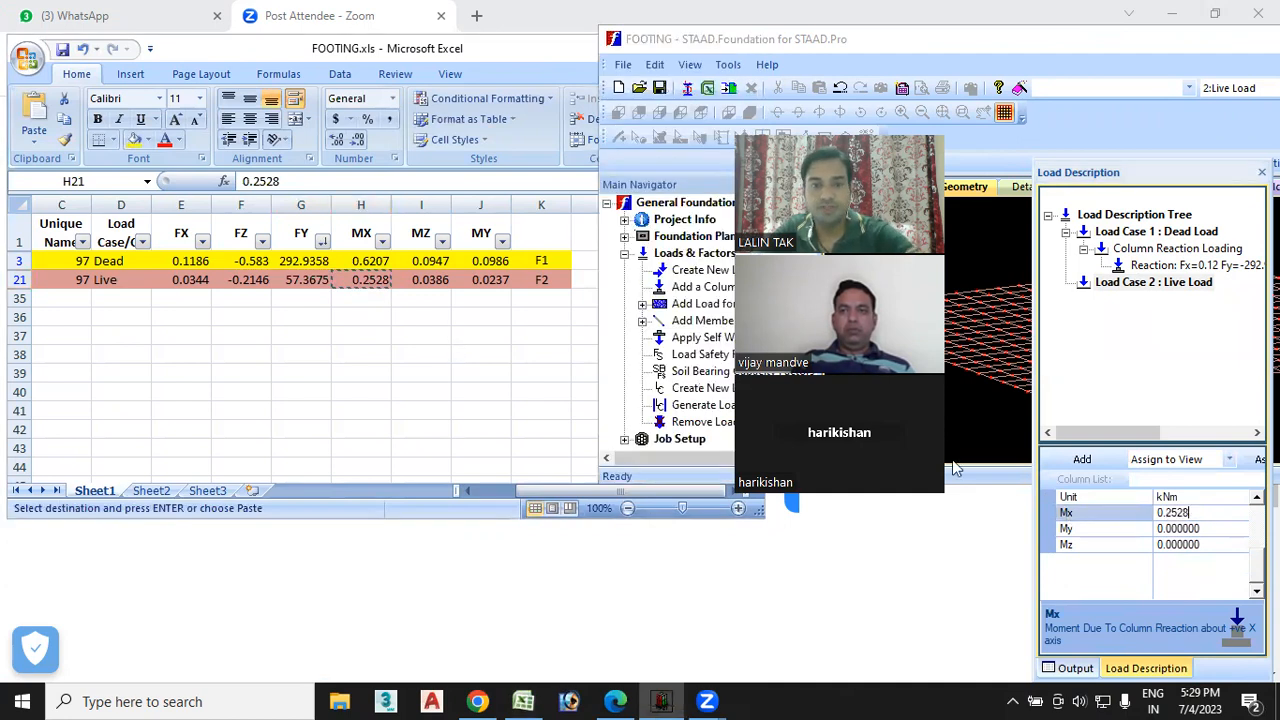
- Copy joint 11's live load MZ value of 0.0386 from the sheet into the column reaction's Mz moment
left_click(430, 282)
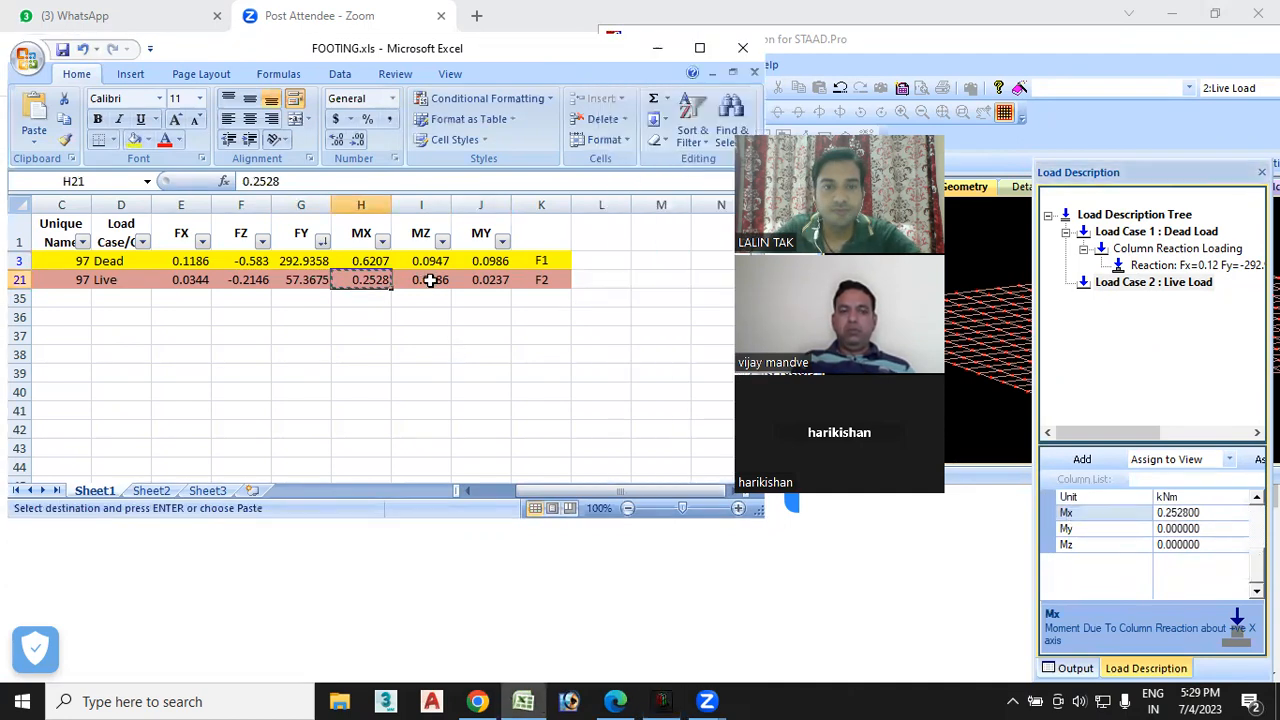
key("ctrl+c")
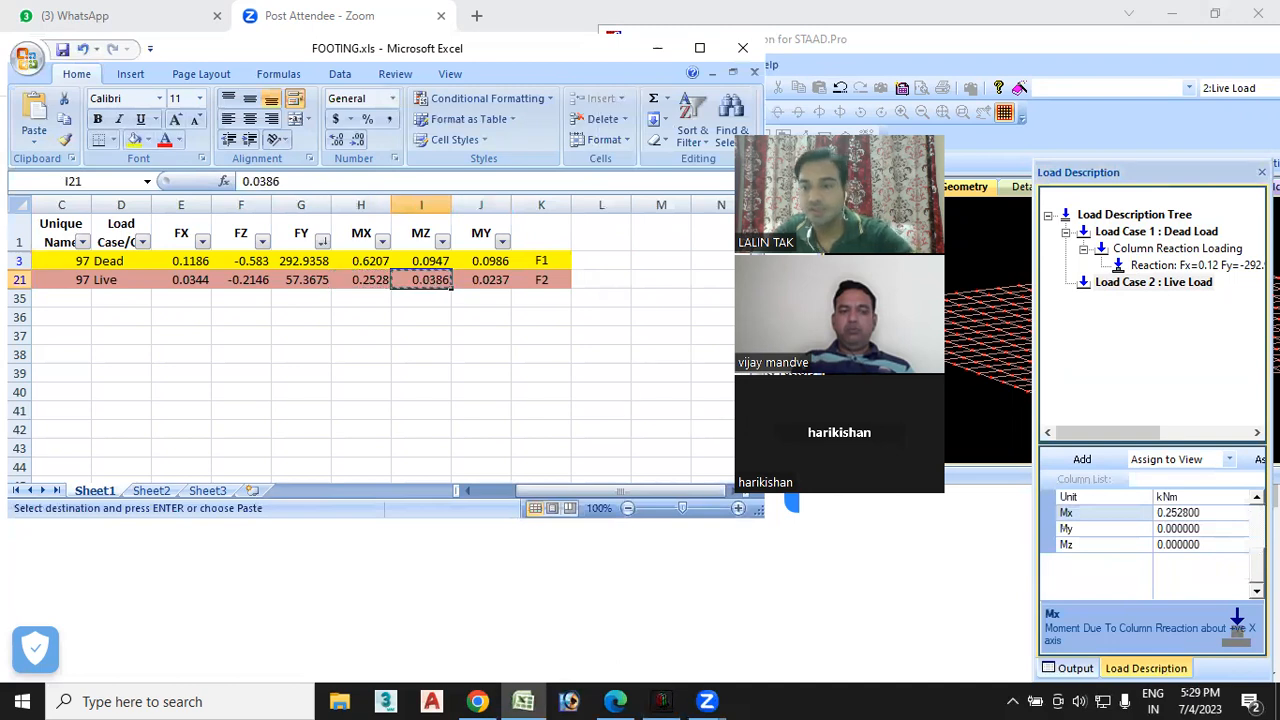
left_click(1211, 548)
left_click_drag(1208, 547, 1118, 547)
key("ctrl+v")
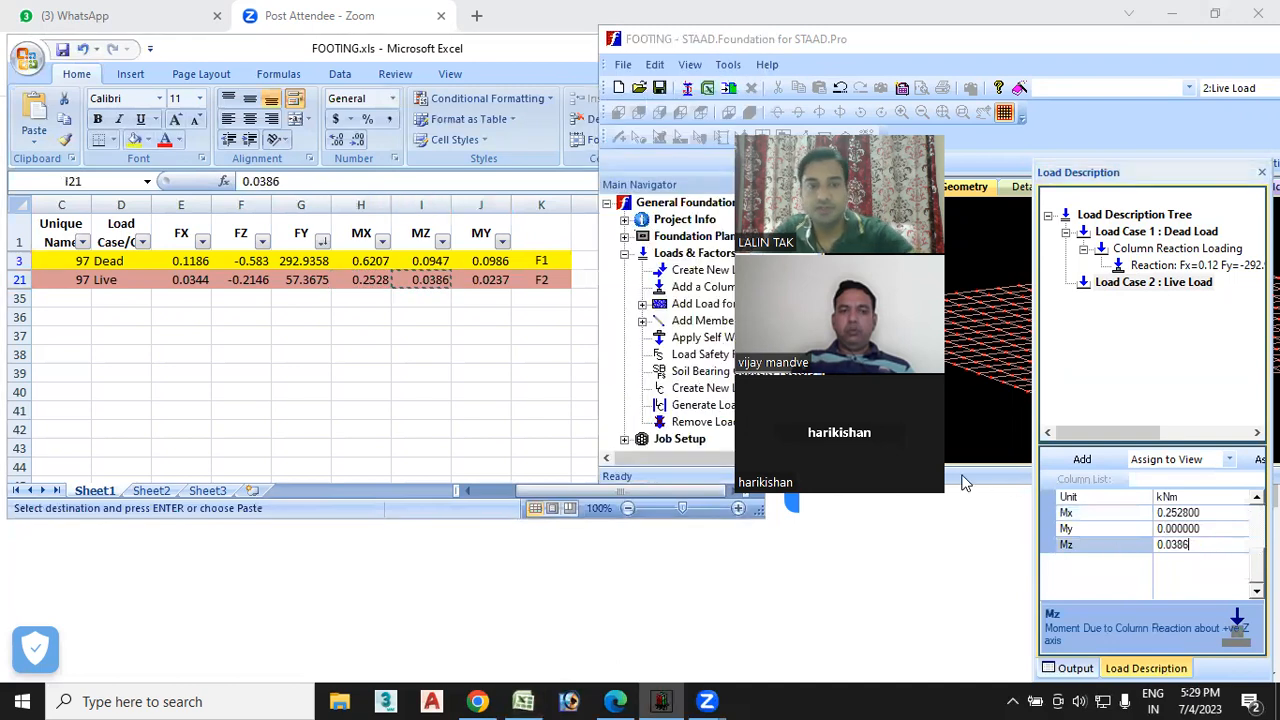
- Copy joint 11's live load MY value of 0.0237 into the My moment and add the column reaction to Load Case 2
left_click(491, 280)
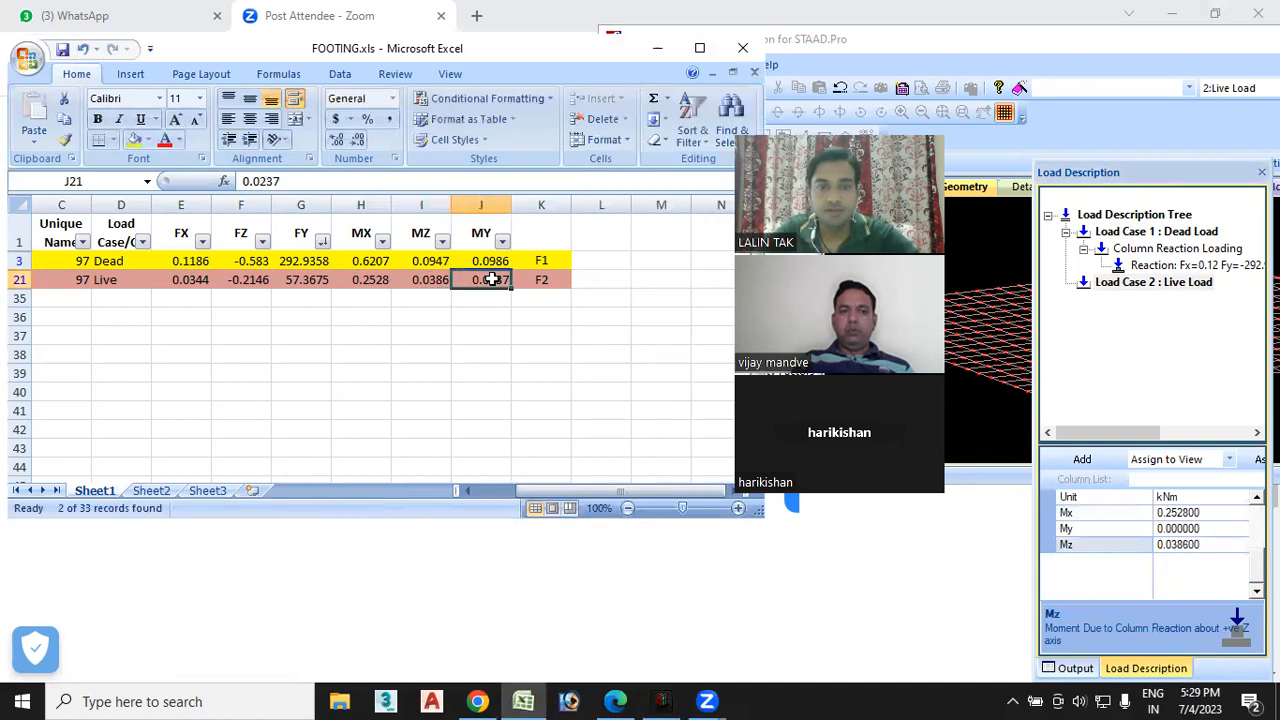
key("ctrl+c")
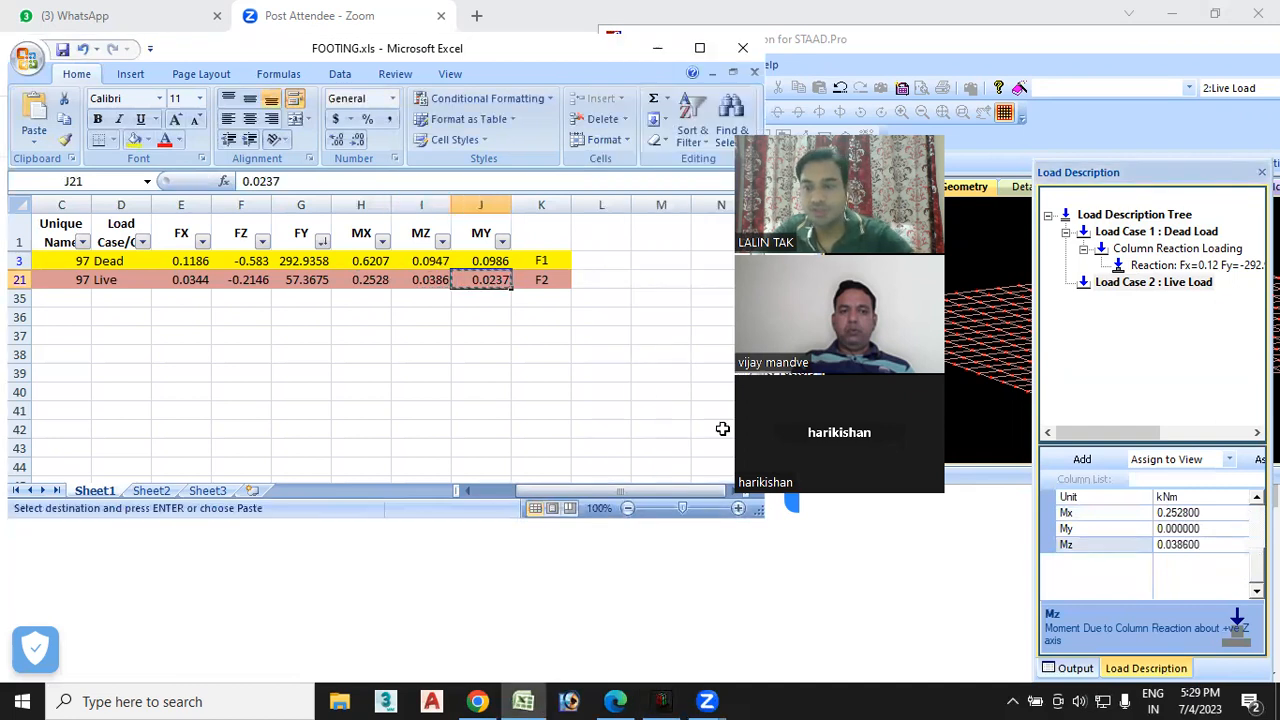
left_click(1203, 530)
left_click_drag(1203, 530, 1065, 530)
key("ctrl+v")
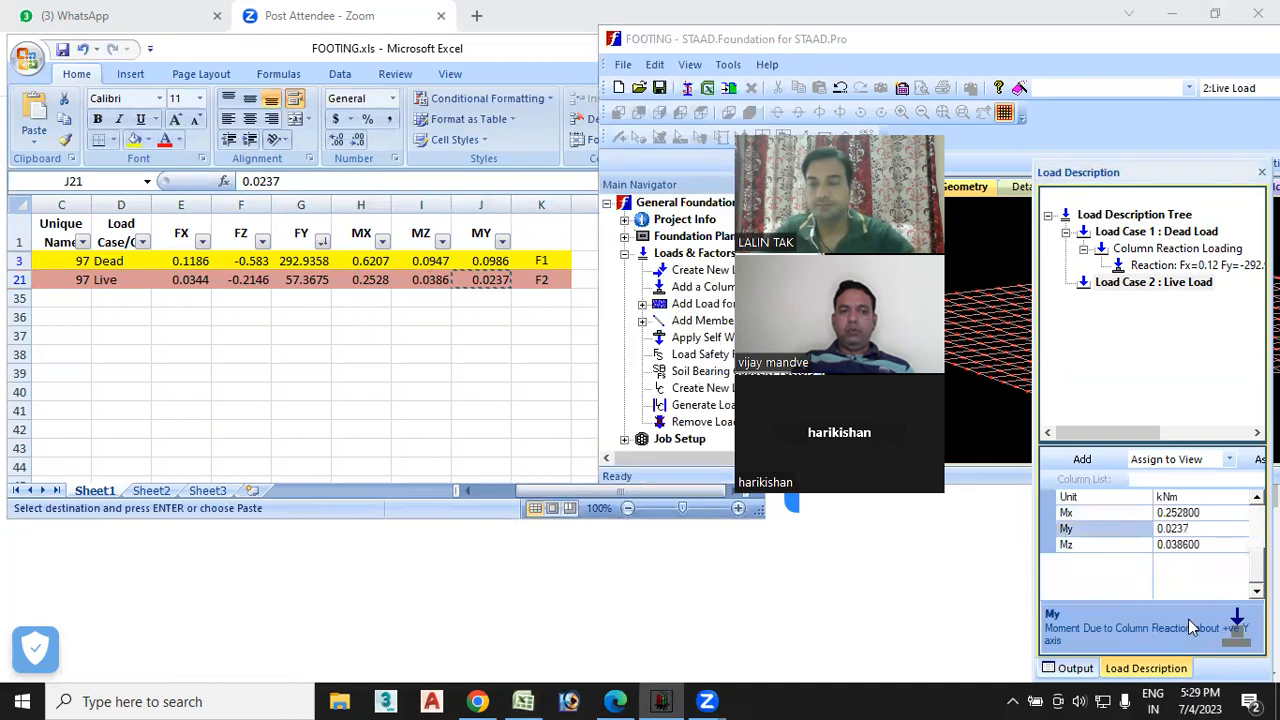
left_click(1097, 461)
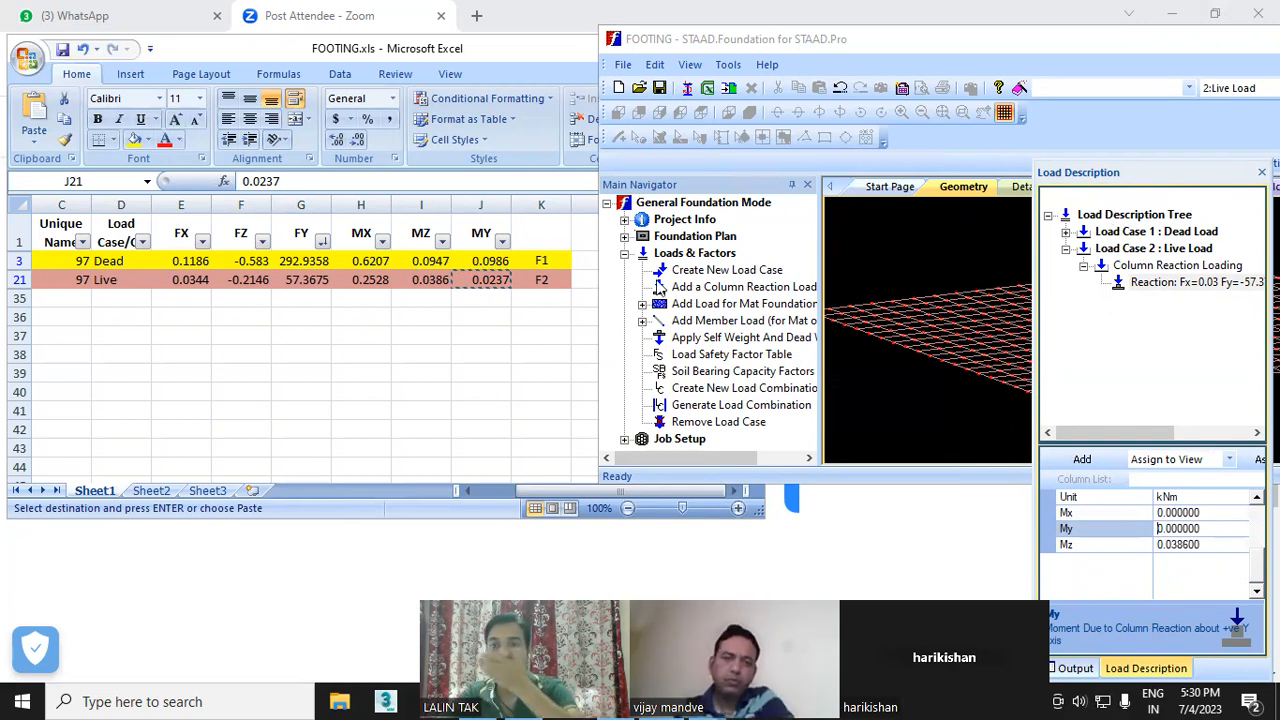
- Minimize the FOOTING.xls and browser windows and maximize STAAD.Foundation to work in its geometry view
left_click(486, 48)
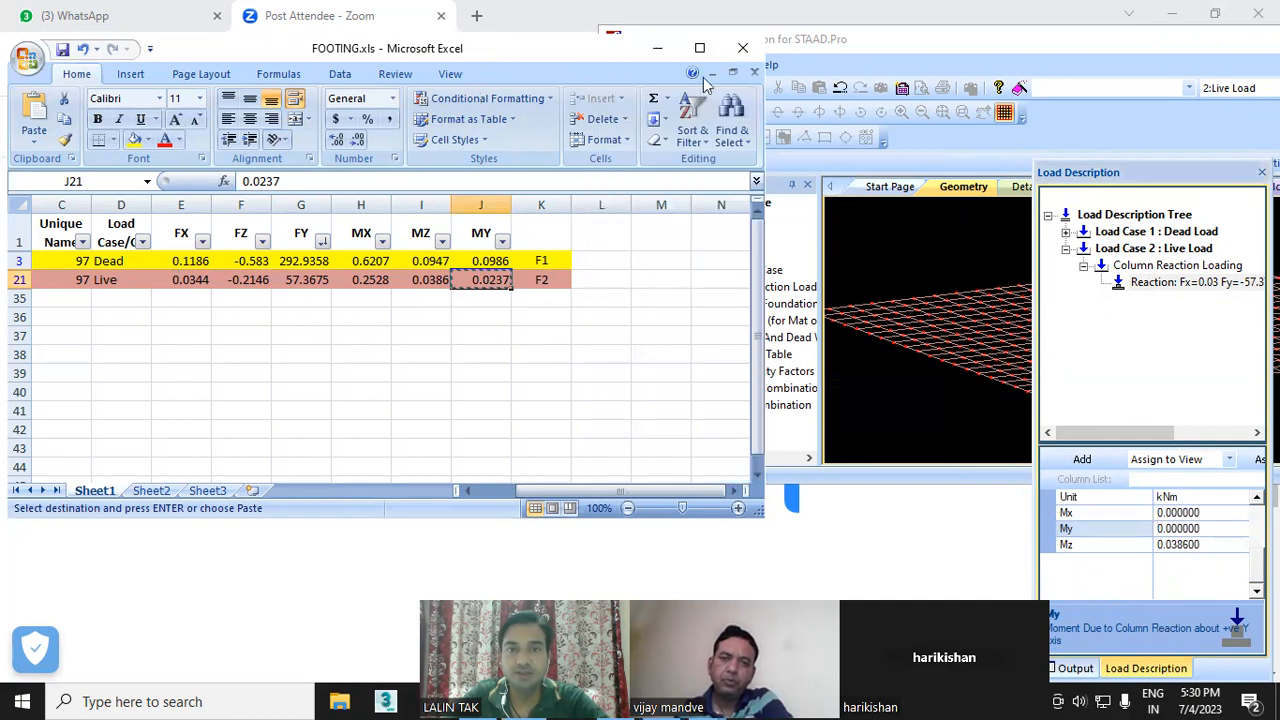
left_click(657, 48)
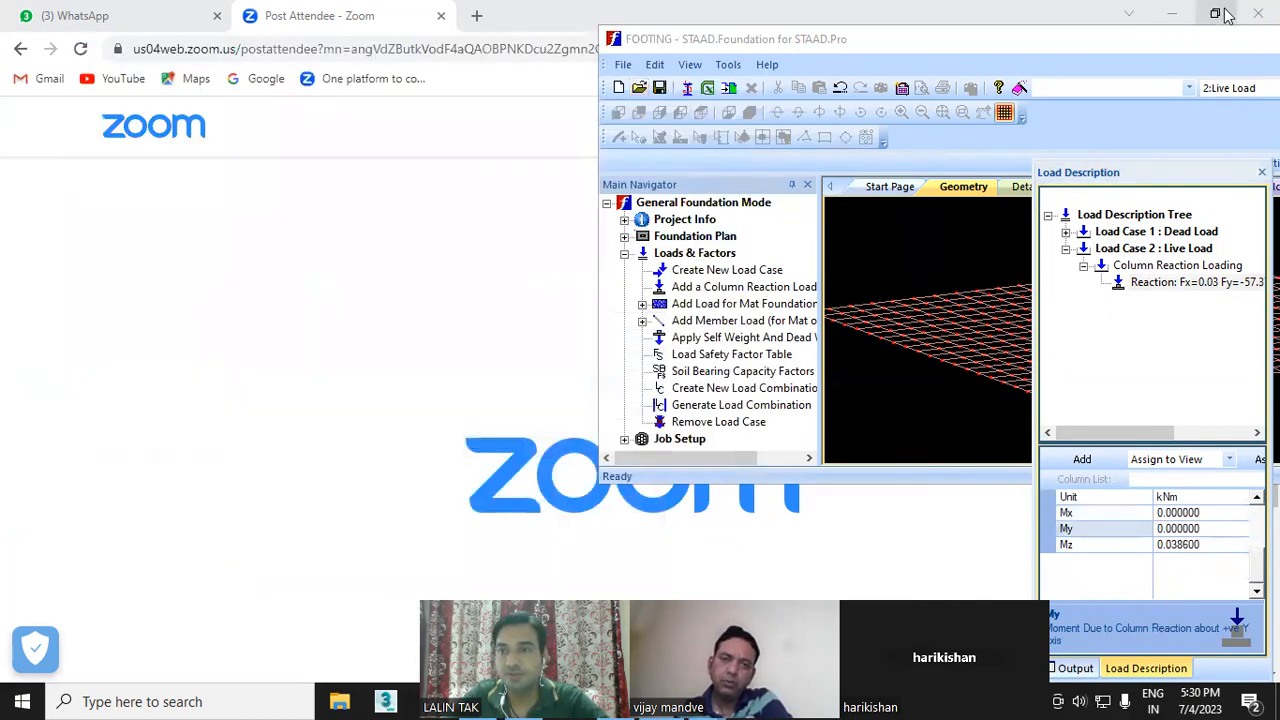
left_click(1216, 14)
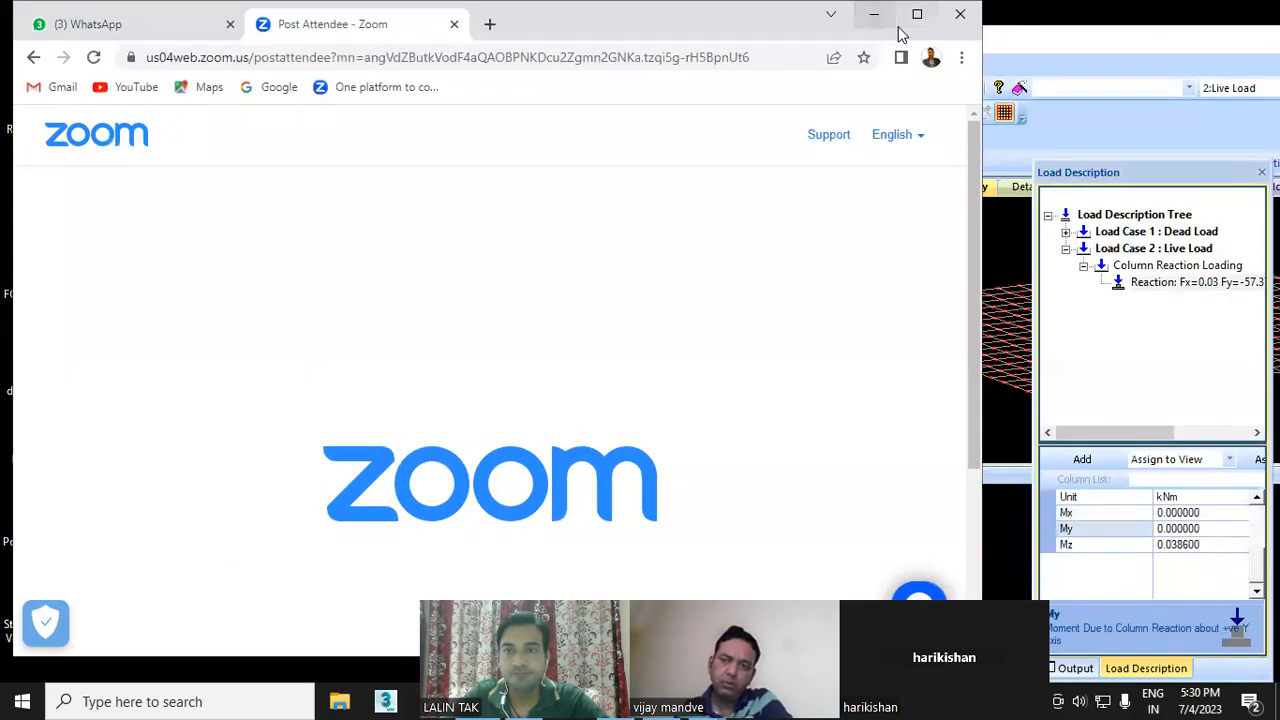
left_click(882, 16)
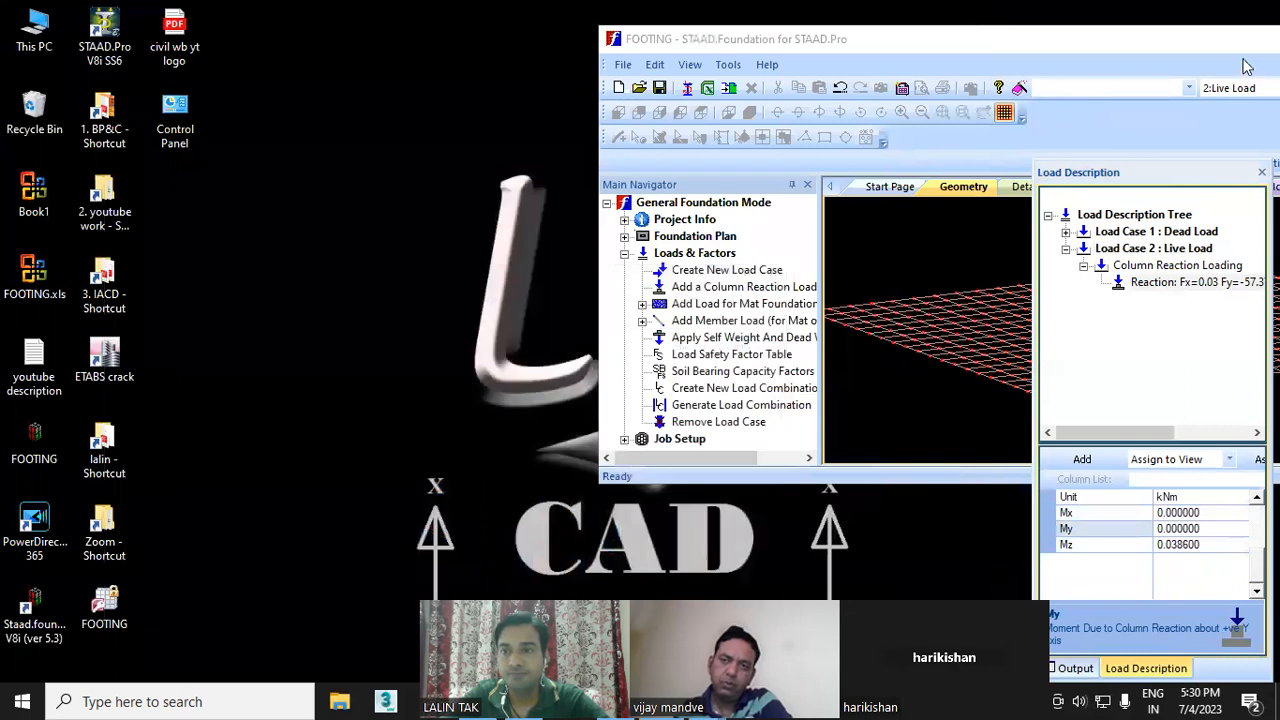
double_click(1151, 38)
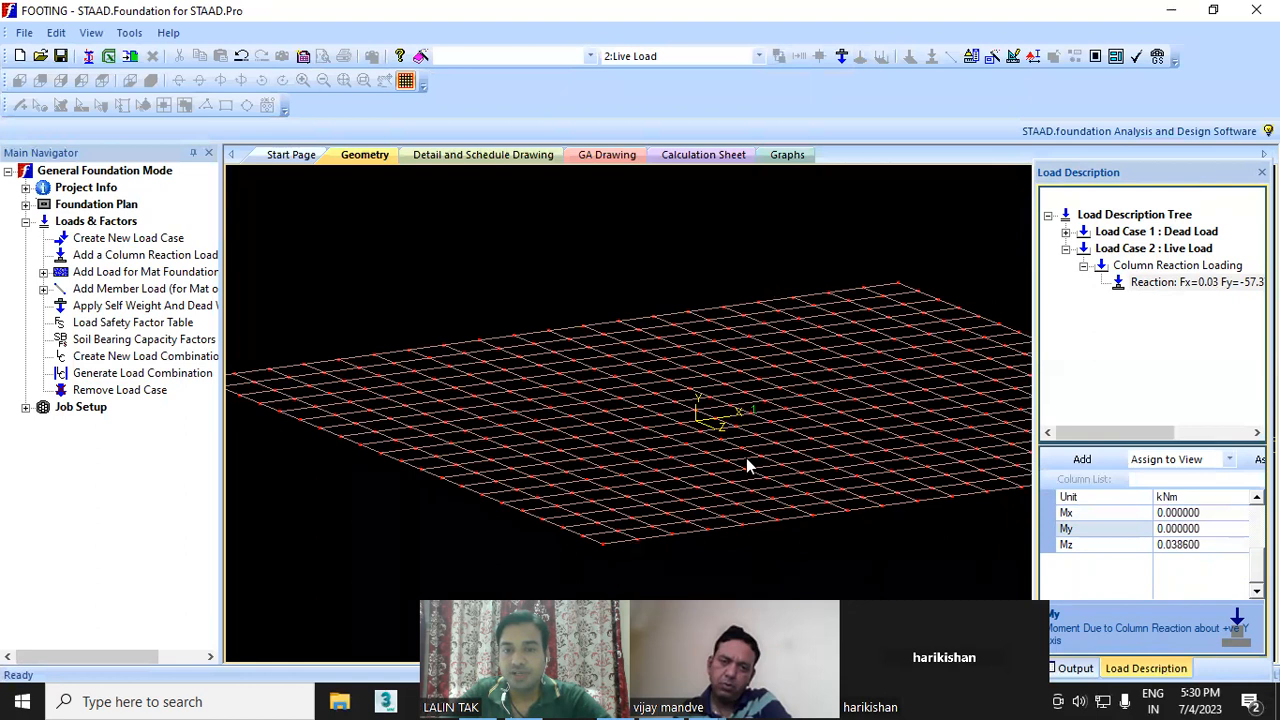
scroll(720, 410, "up", 5)
scroll(768, 405, "up", 5)
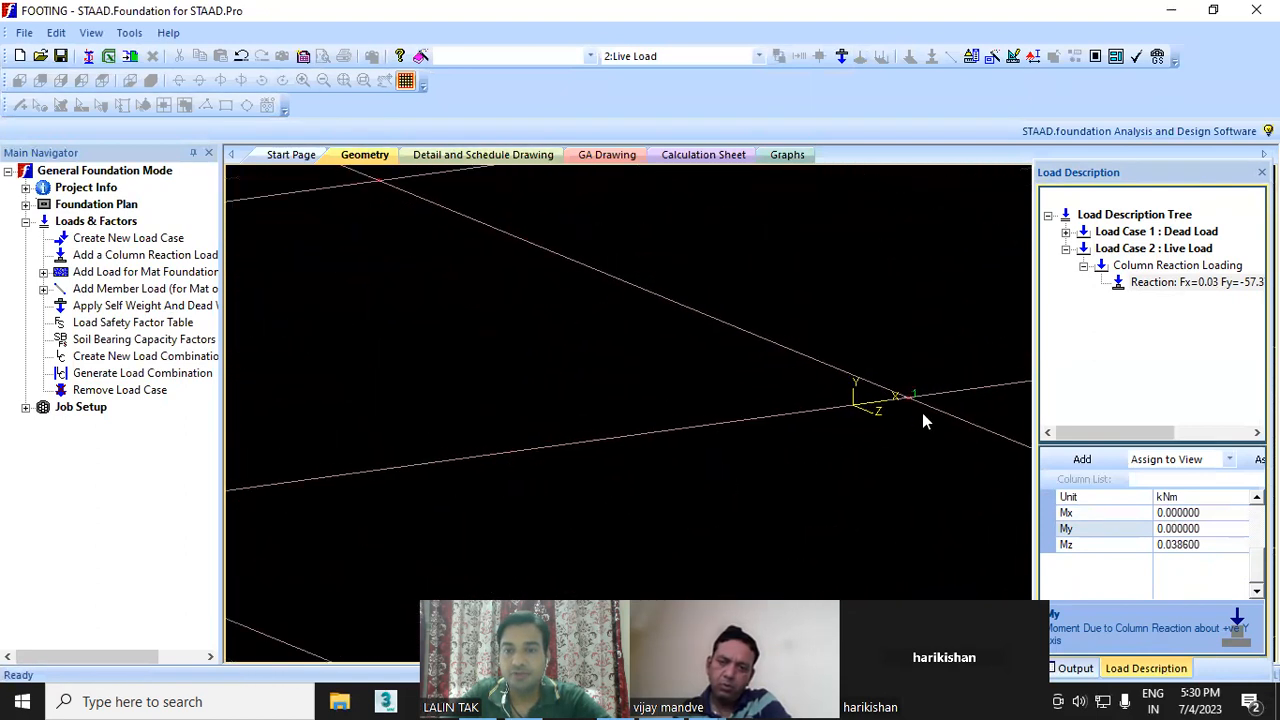
- Assign the column reaction of Load Case 1 : Dead Load to the column using Assign to View
middle_click_drag(922, 420, 750, 467)
scroll(750, 445, "up", 5)
middle_click_drag(750, 440, 697, 474)
scroll(647, 424, "up", 1)
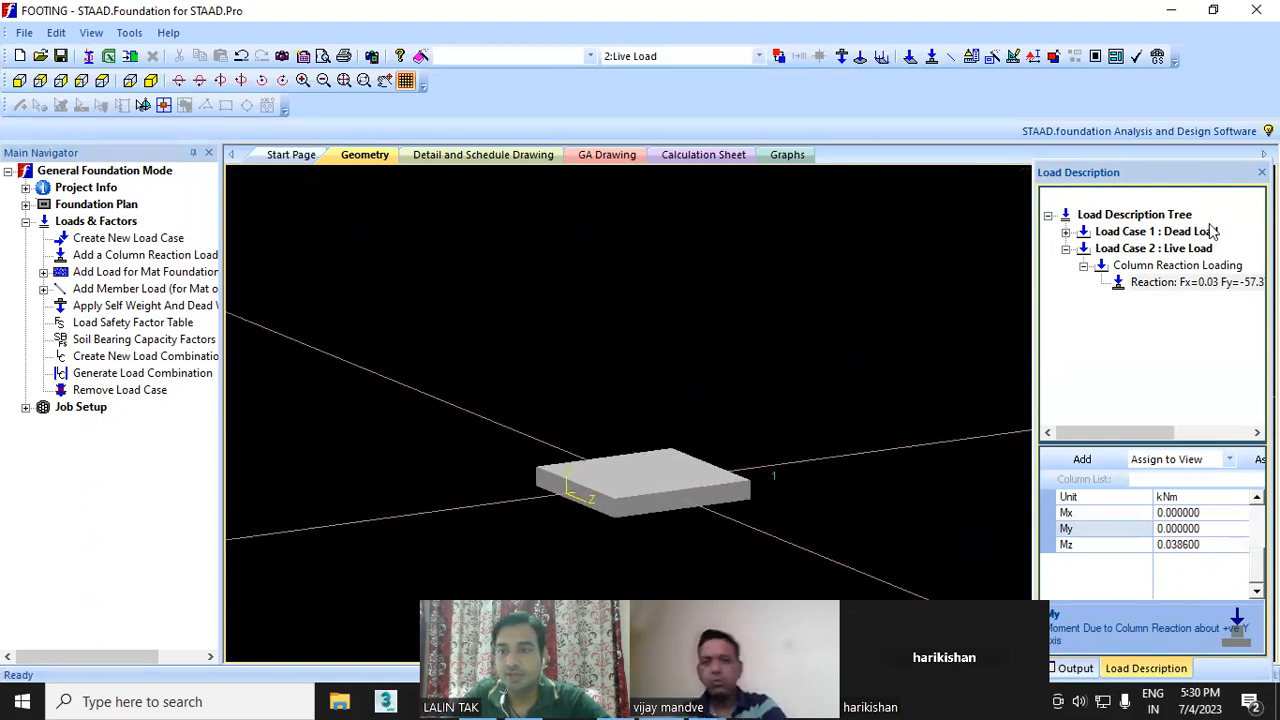
double_click(1160, 231)
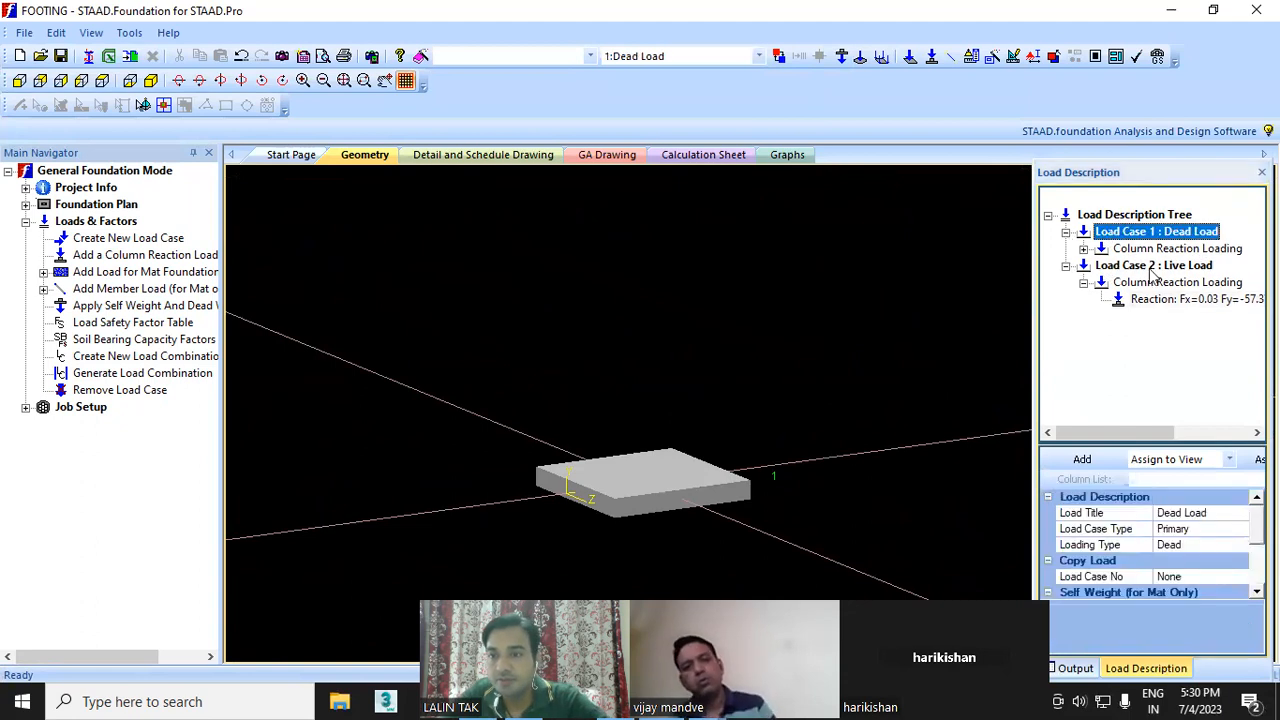
double_click(1140, 249)
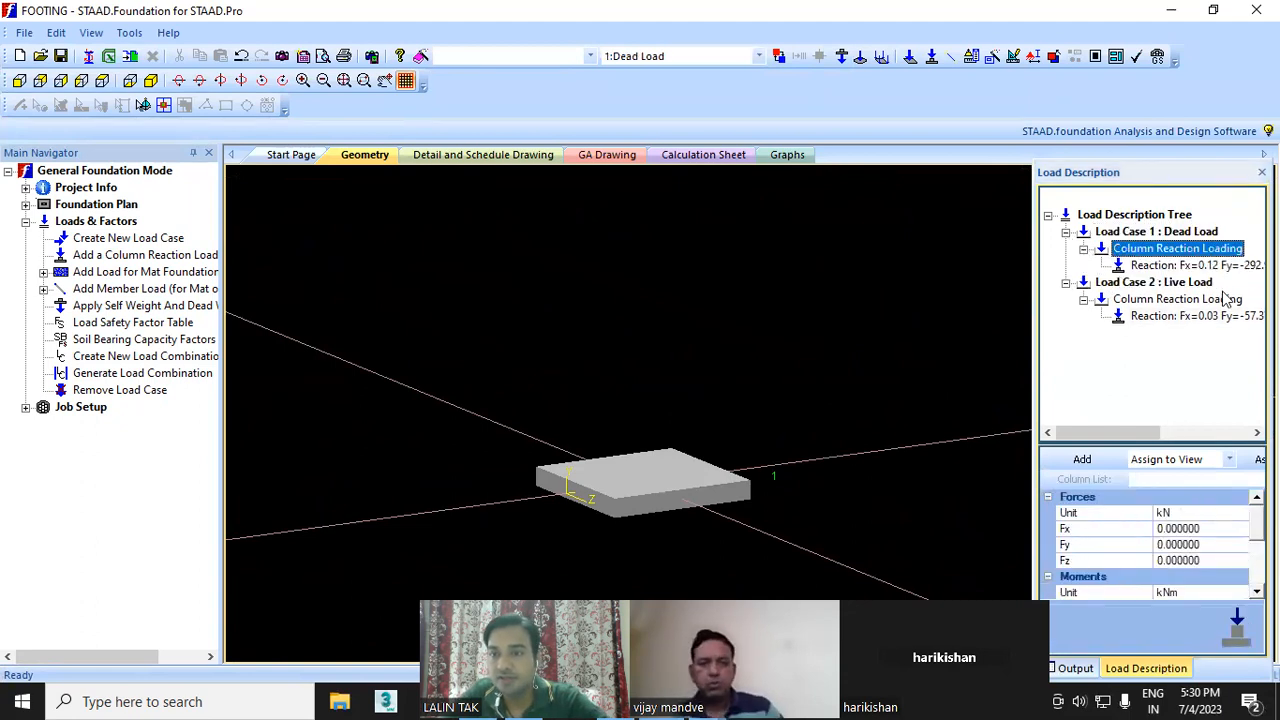
left_click(1212, 268)
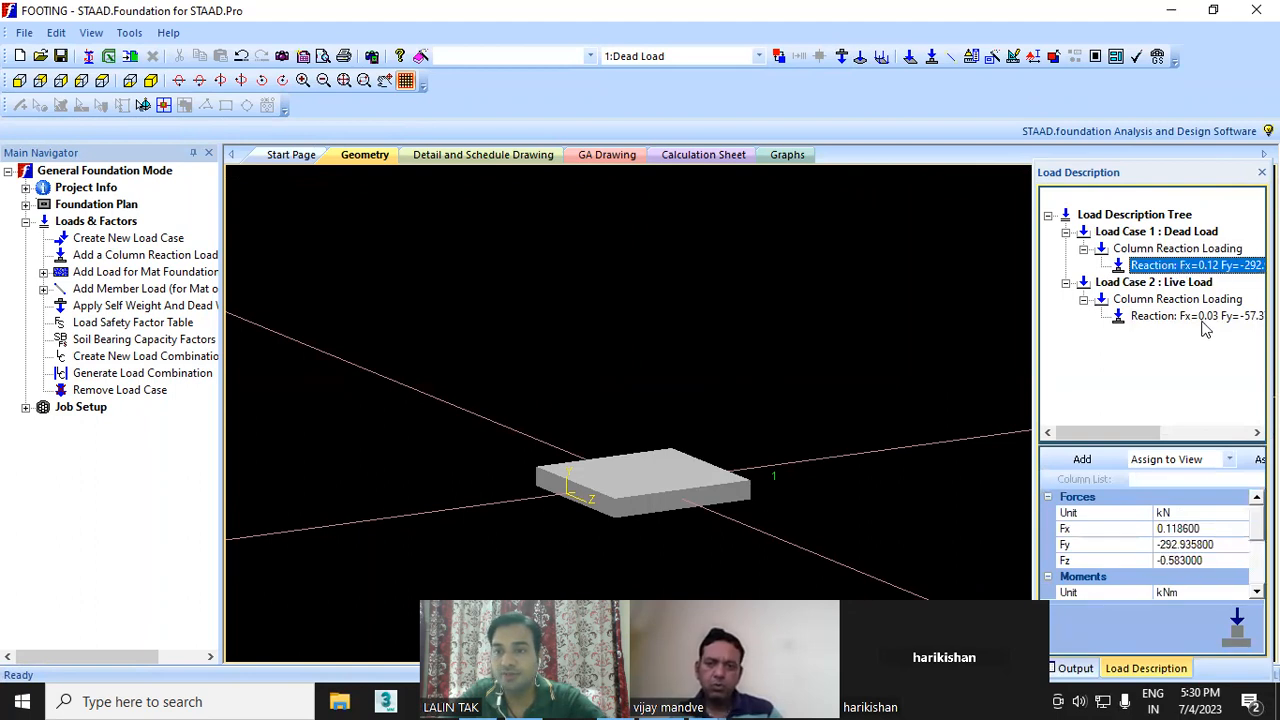
left_click(1177, 462)
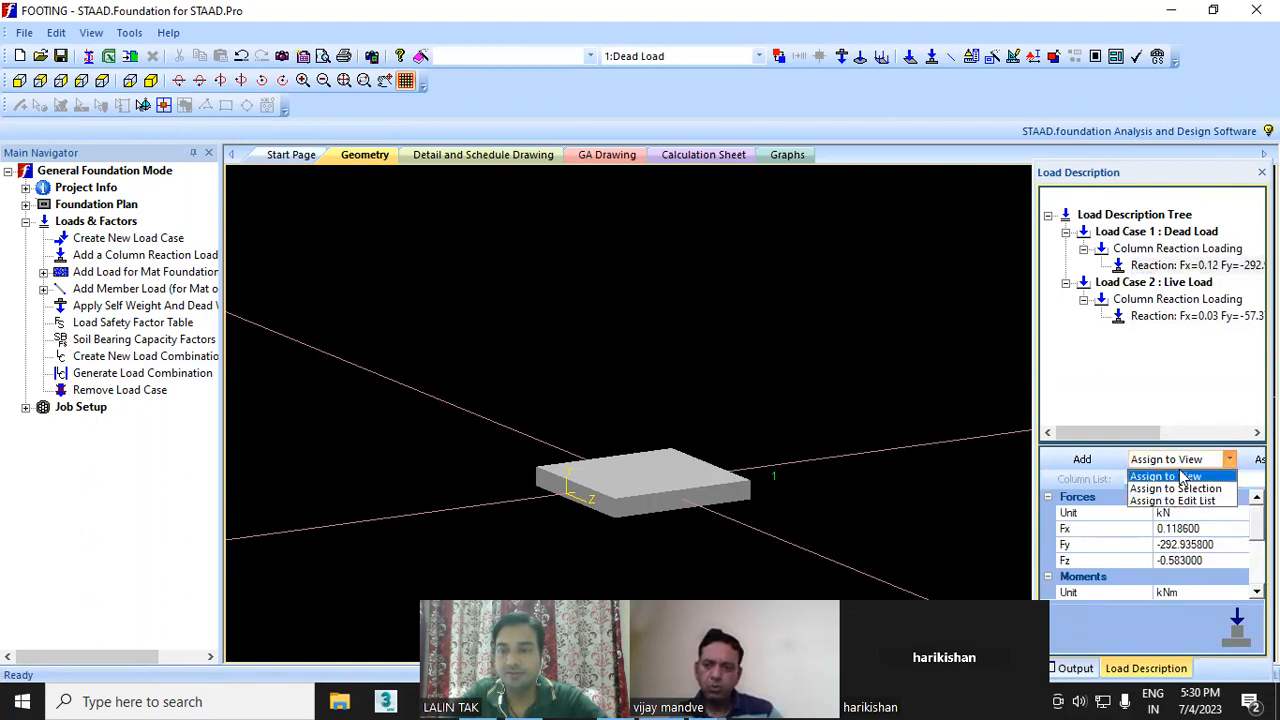
left_click(1145, 177)
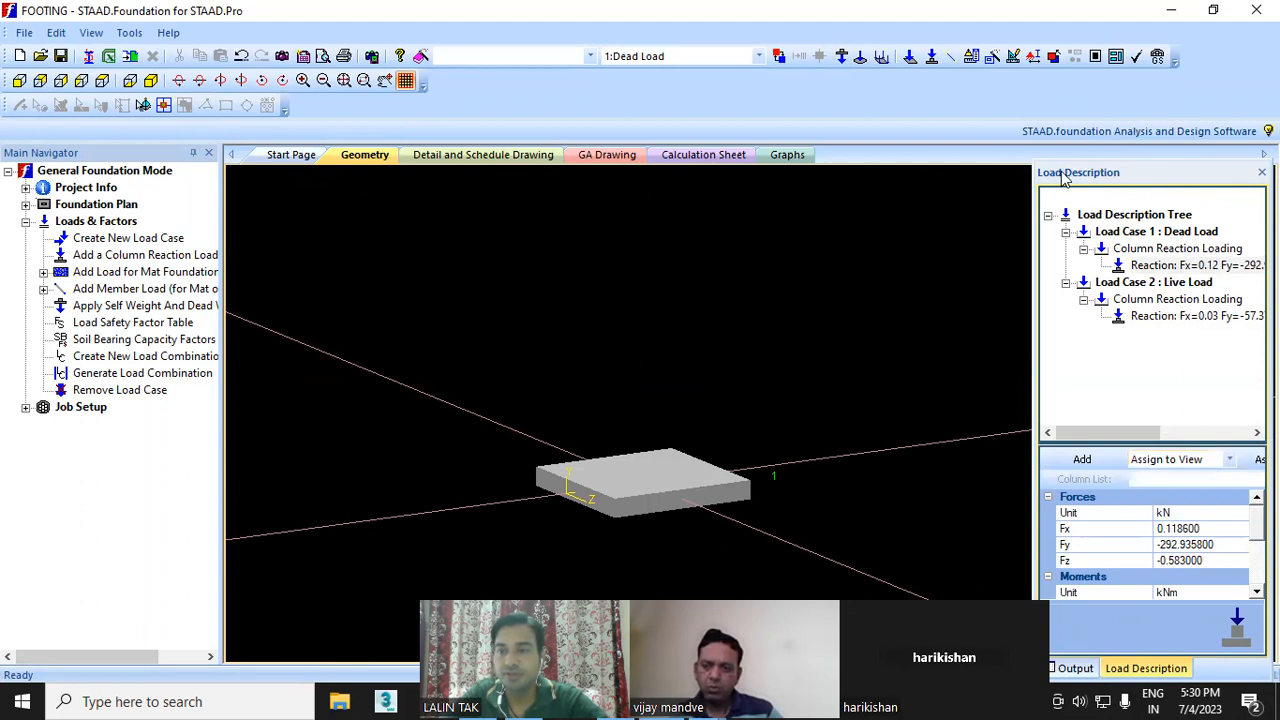
left_click_drag(1022, 175, 1036, 174)
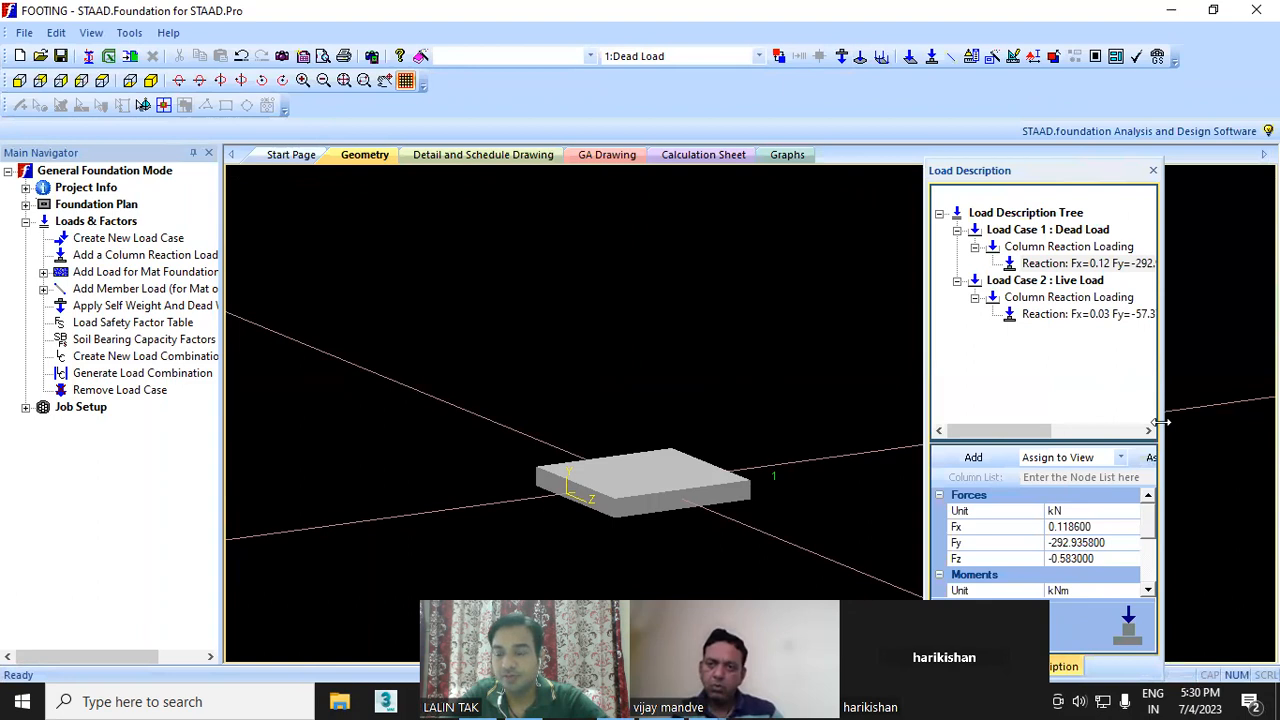
left_click_drag(1160, 423, 1260, 423)
left_click(1175, 458)
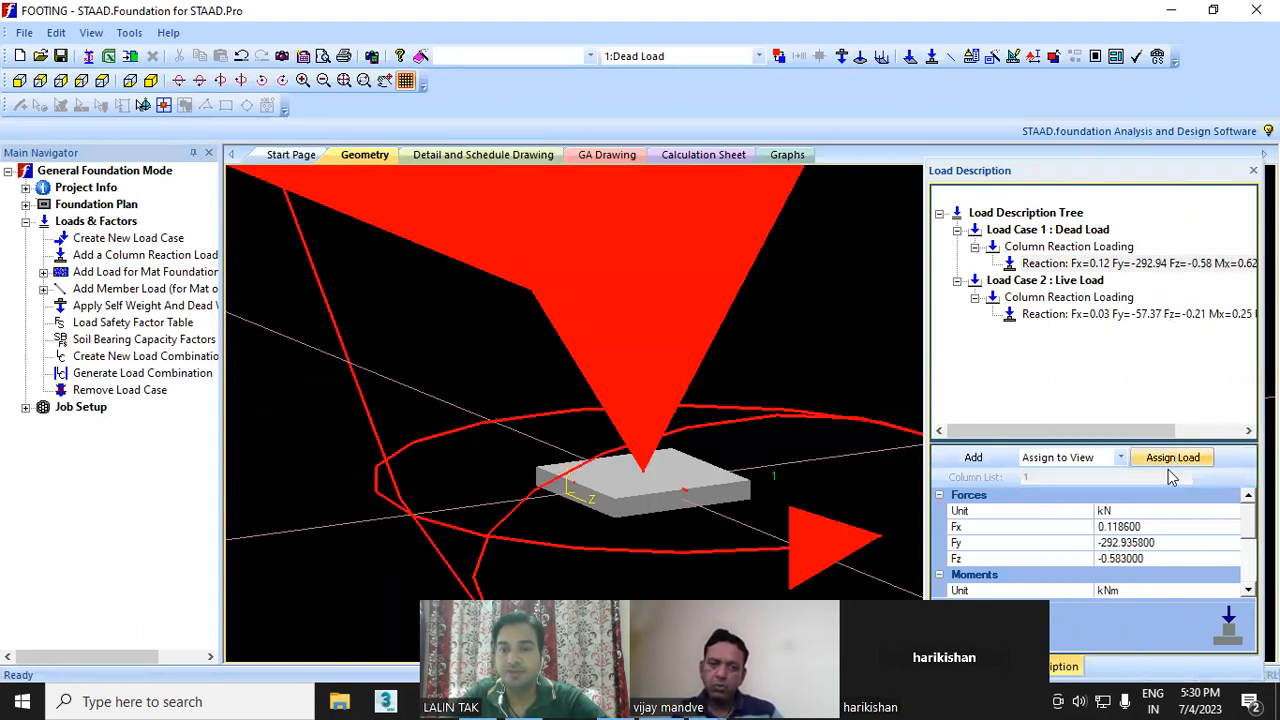
- Assign the column reaction of Load Case 2 : Live Load to the column using Assign to View
left_click(1066, 314)
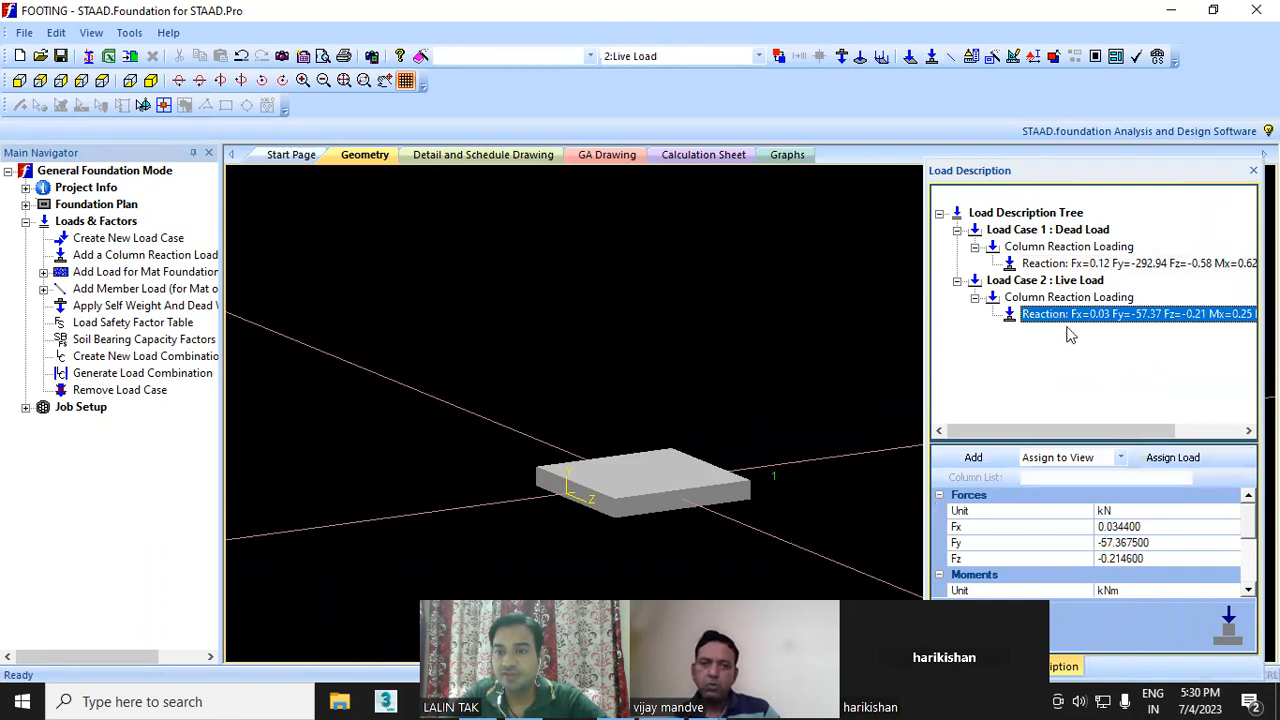
left_click(1170, 460)
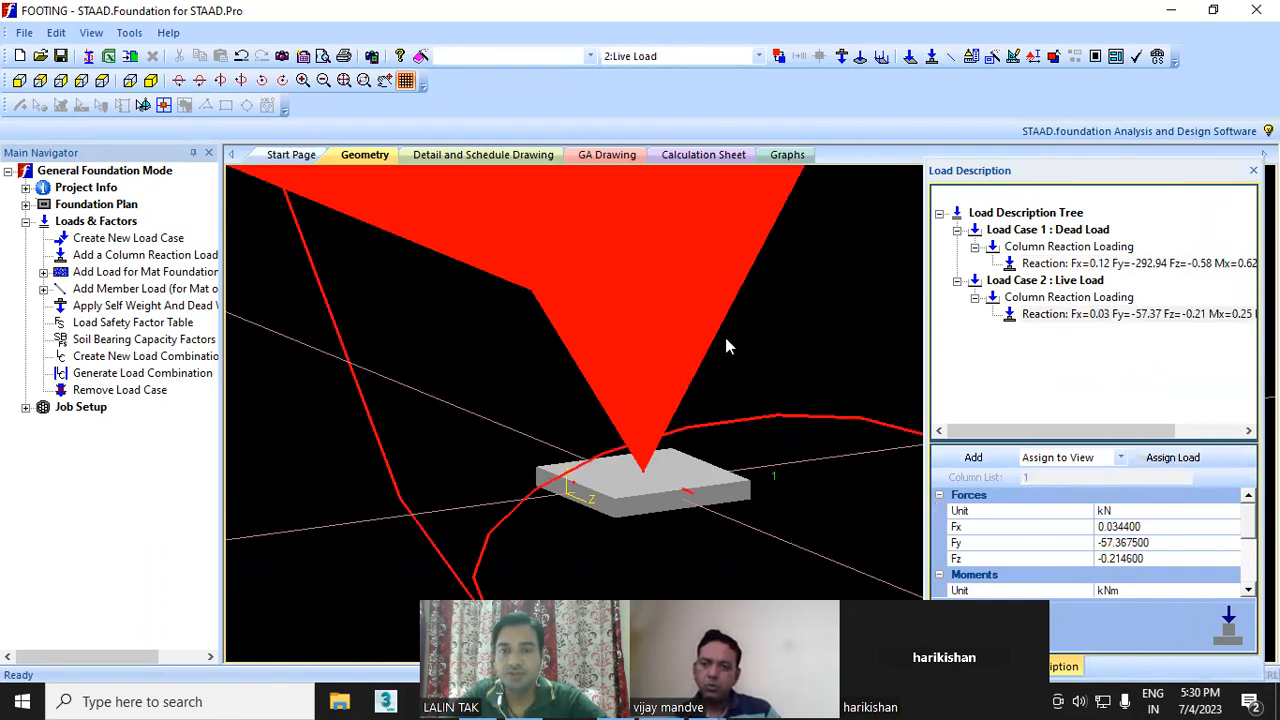
scroll(725, 337, "down", 5)
middle_click_drag(626, 371, 581, 439)
scroll(552, 418, "down", 3)
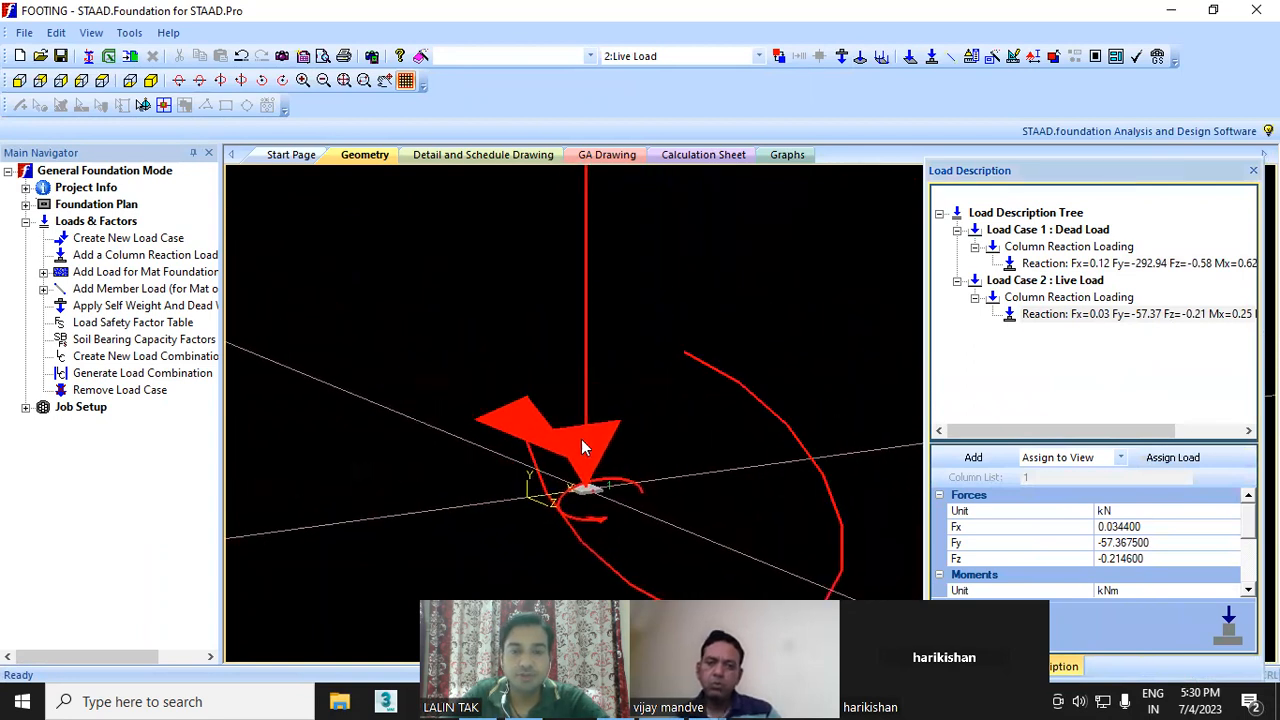
- Set the Point Load loading scale to 20 in the scale setup and refresh the load display
left_click(1013, 57)
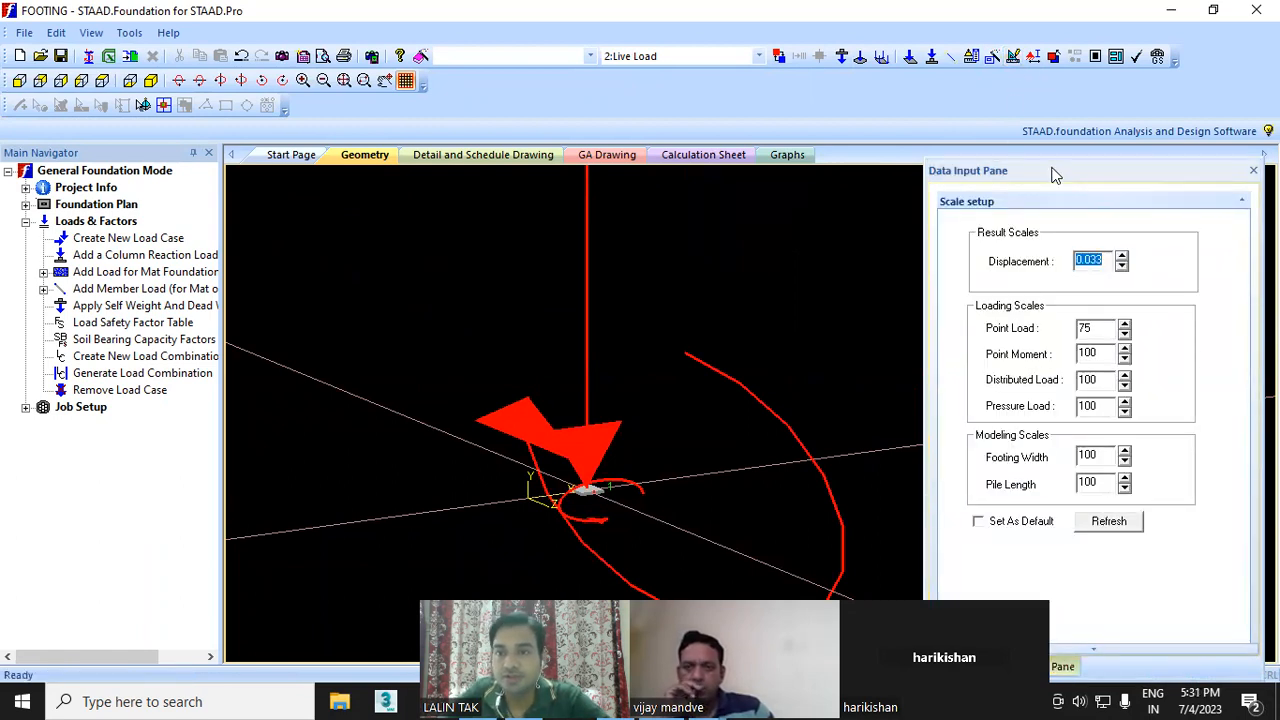
left_click_drag(1059, 171, 1058, 176)
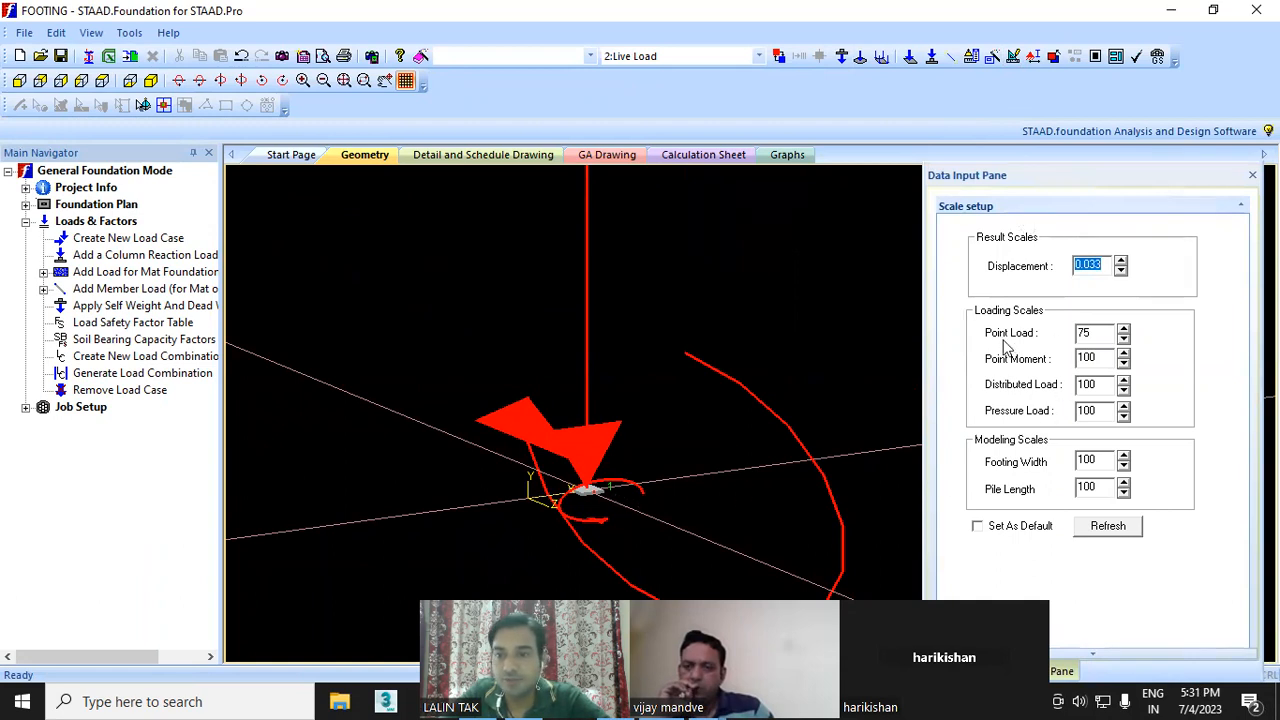
double_click(1094, 333)
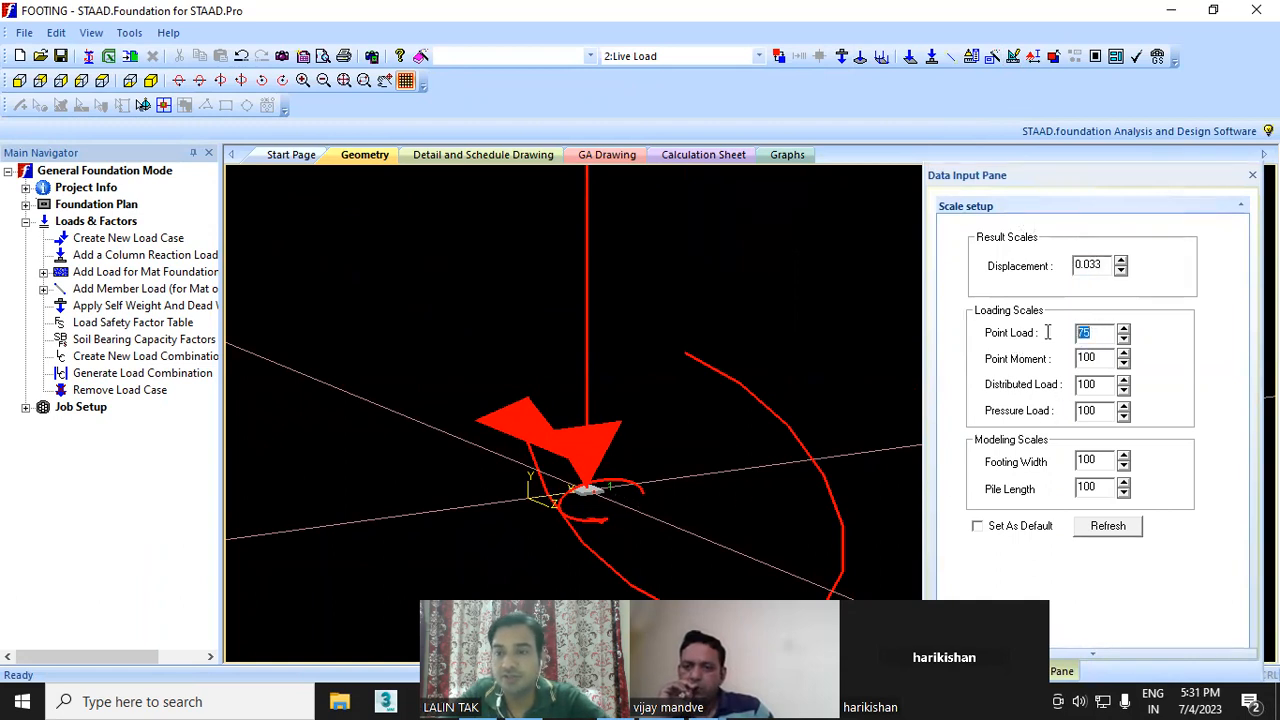
type("20")
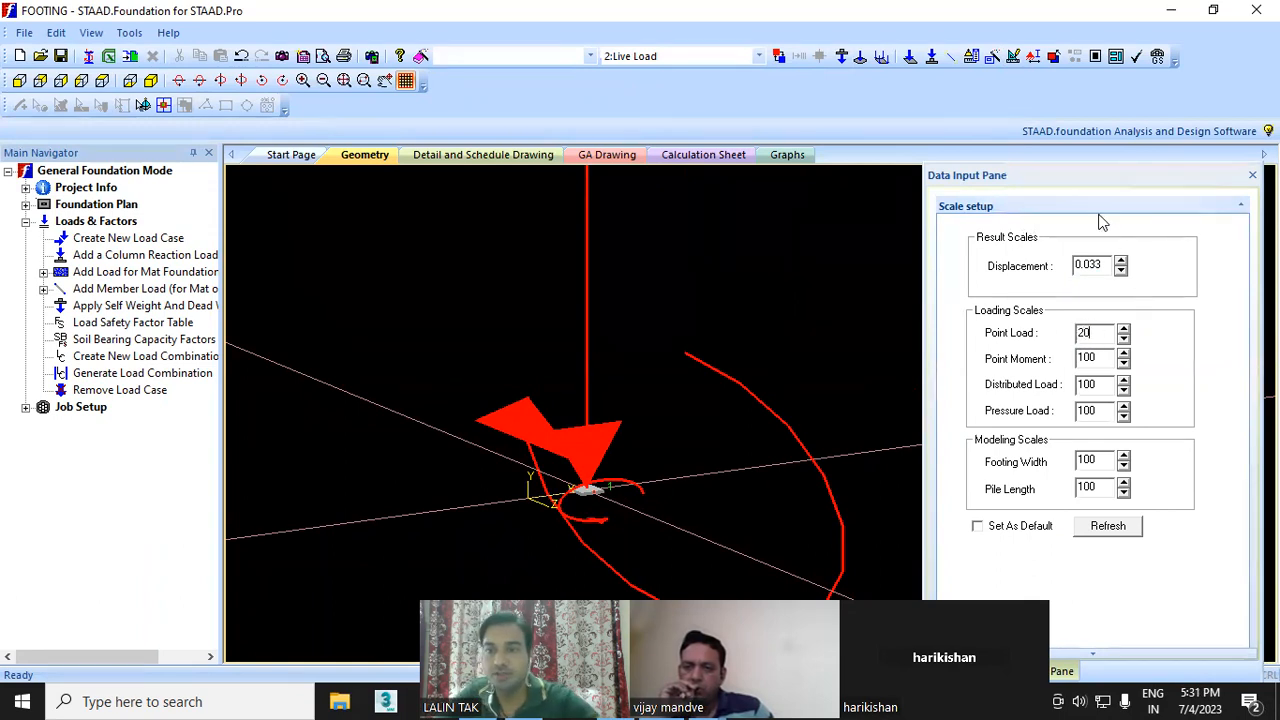
double_click(1107, 175)
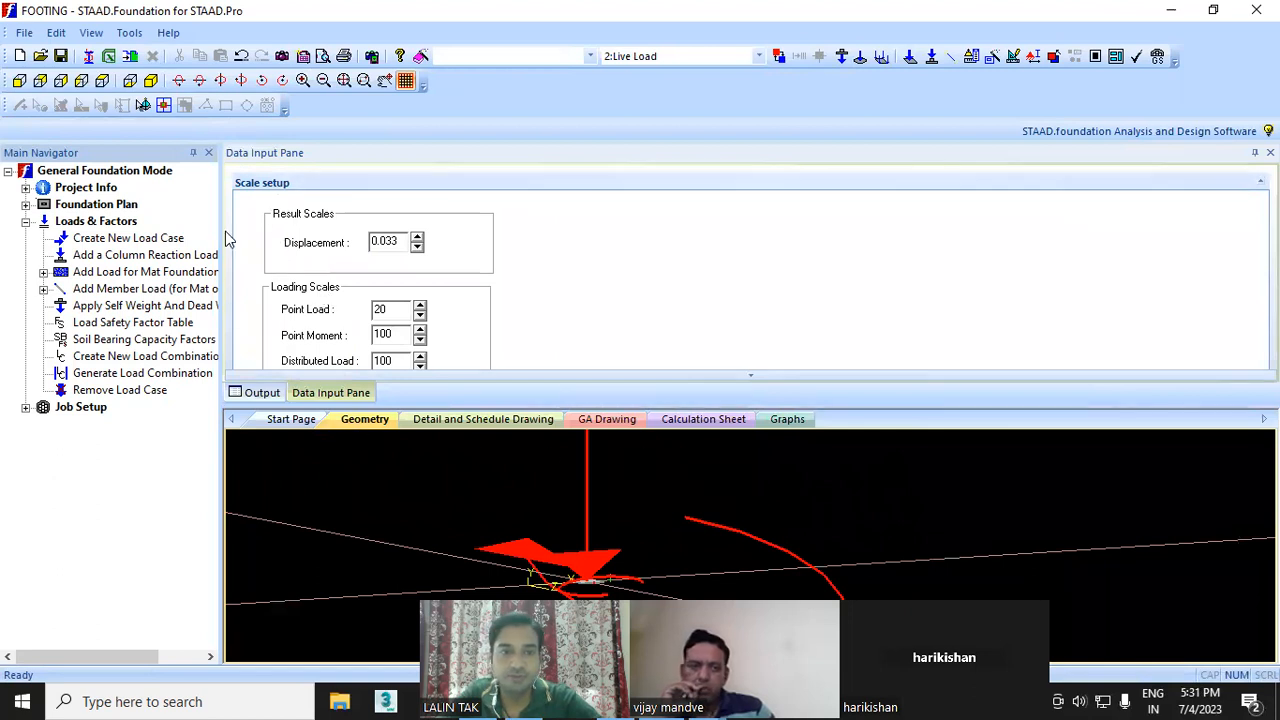
left_click_drag(220, 245, 846, 262)
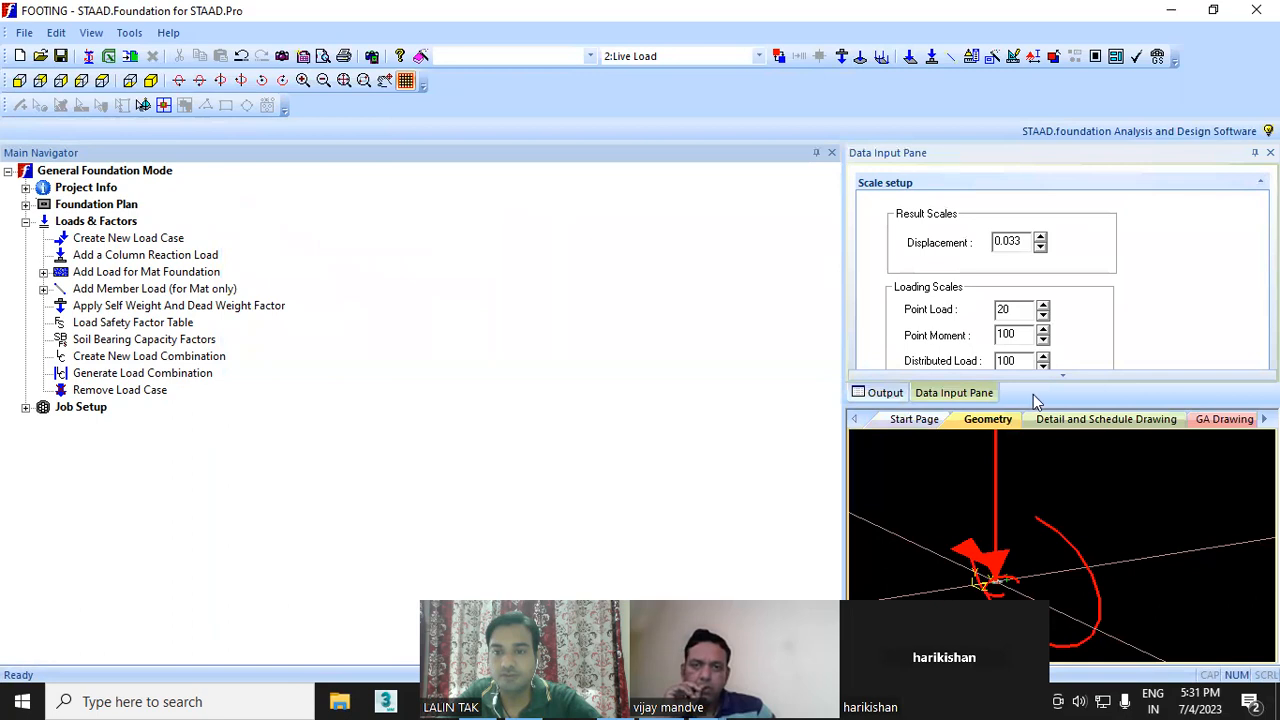
left_click_drag(621, 363, 645, 366)
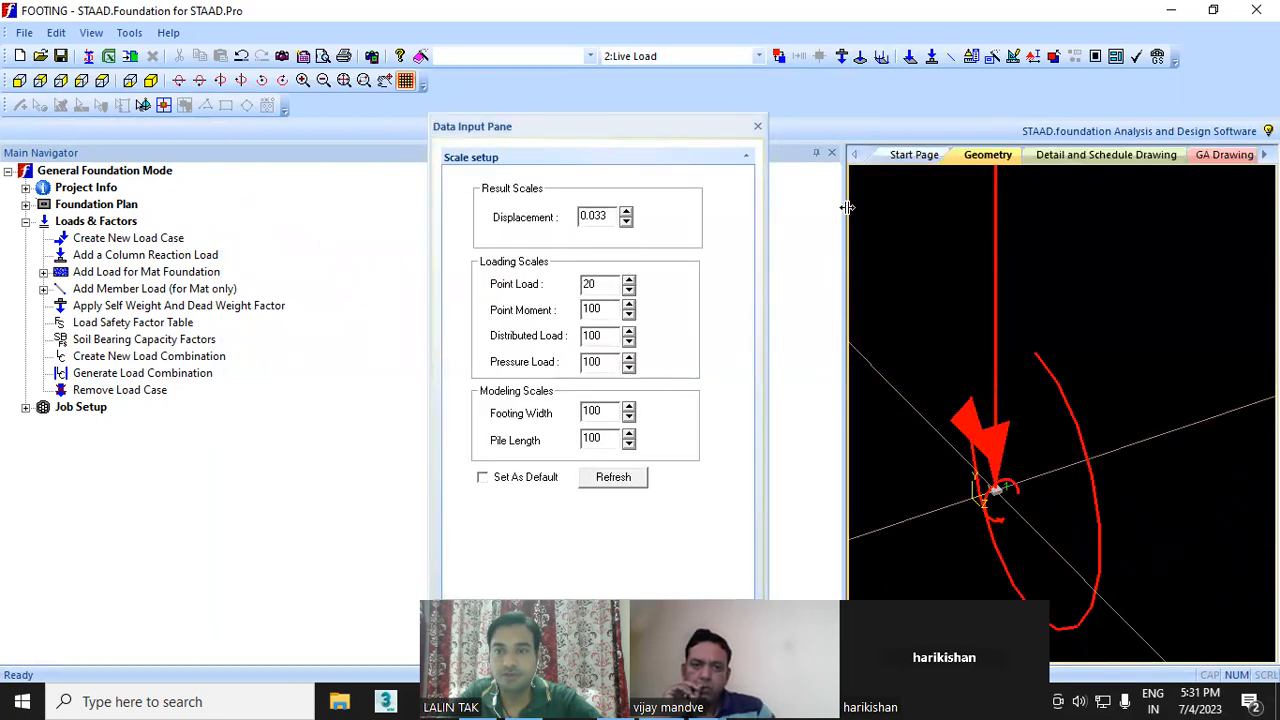
left_click_drag(284, 218, 285, 218)
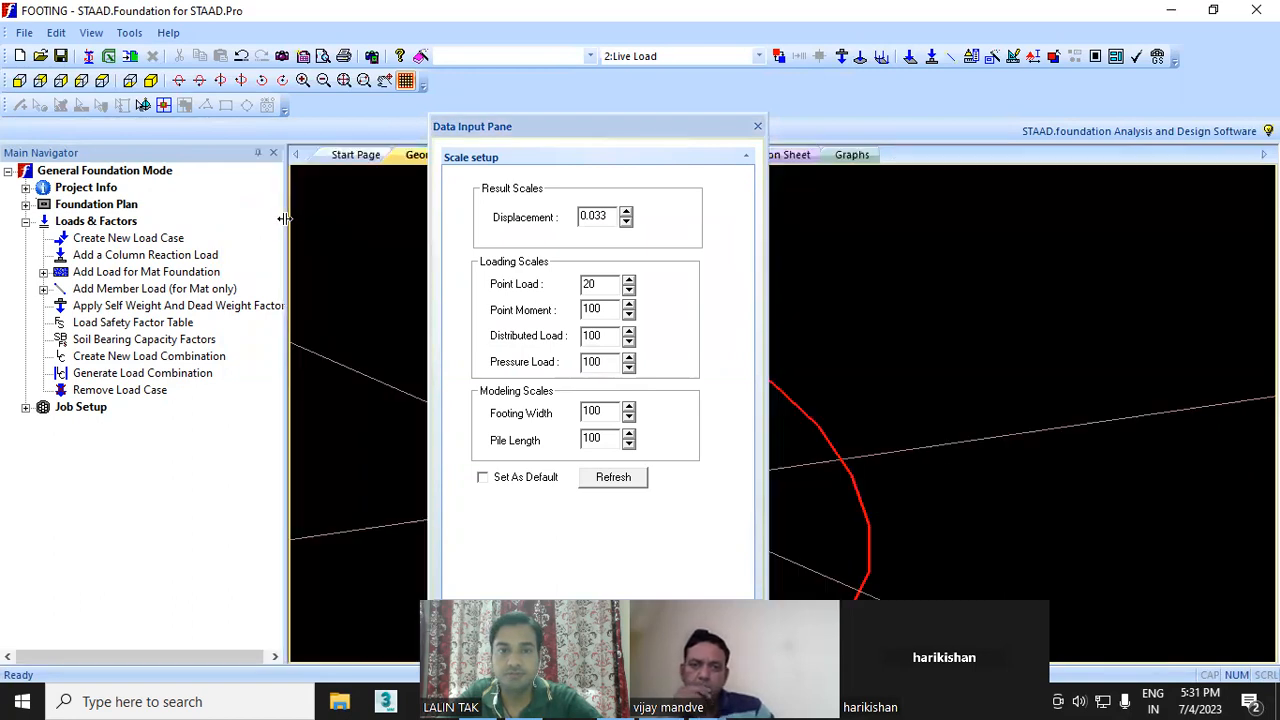
left_click_drag(954, 131, 954, 129)
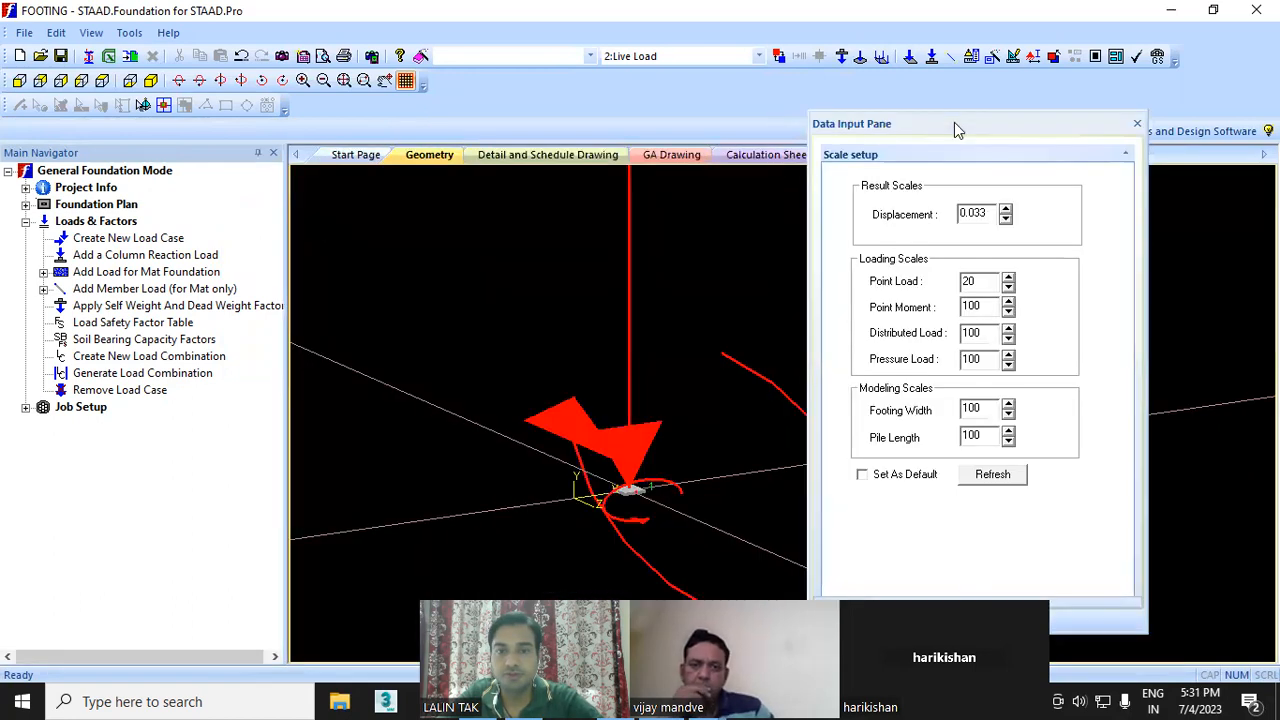
left_click(998, 480)
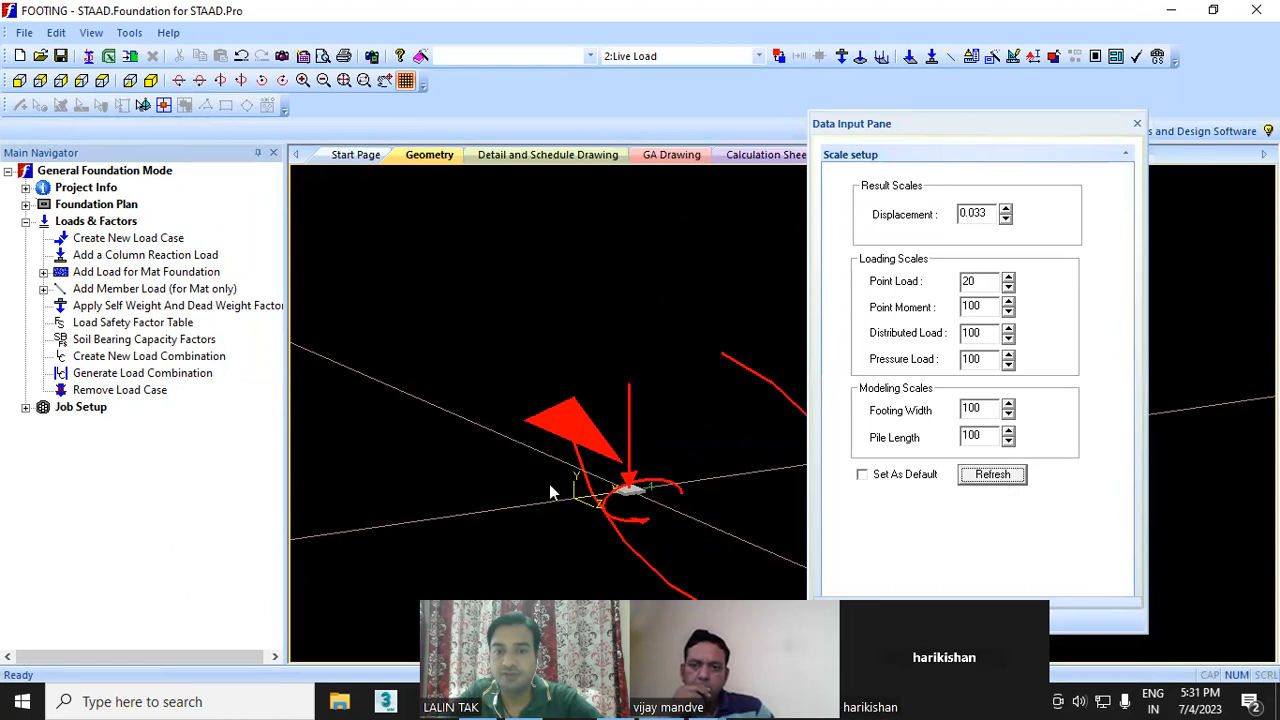
- Set the Point Moment loading scale to 20 and close the scale setup
scroll(617, 490, "up", 5)
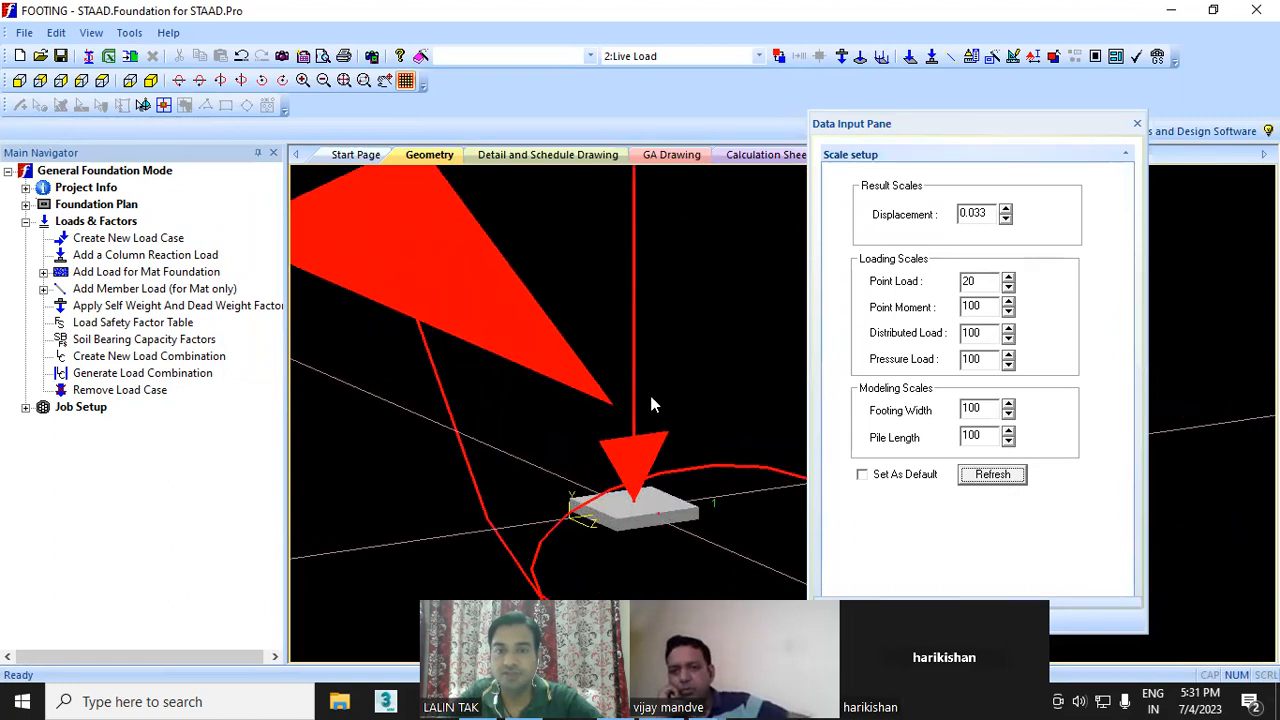
scroll(649, 415, "down", 3)
scroll(651, 432, "down", 1)
double_click(972, 306)
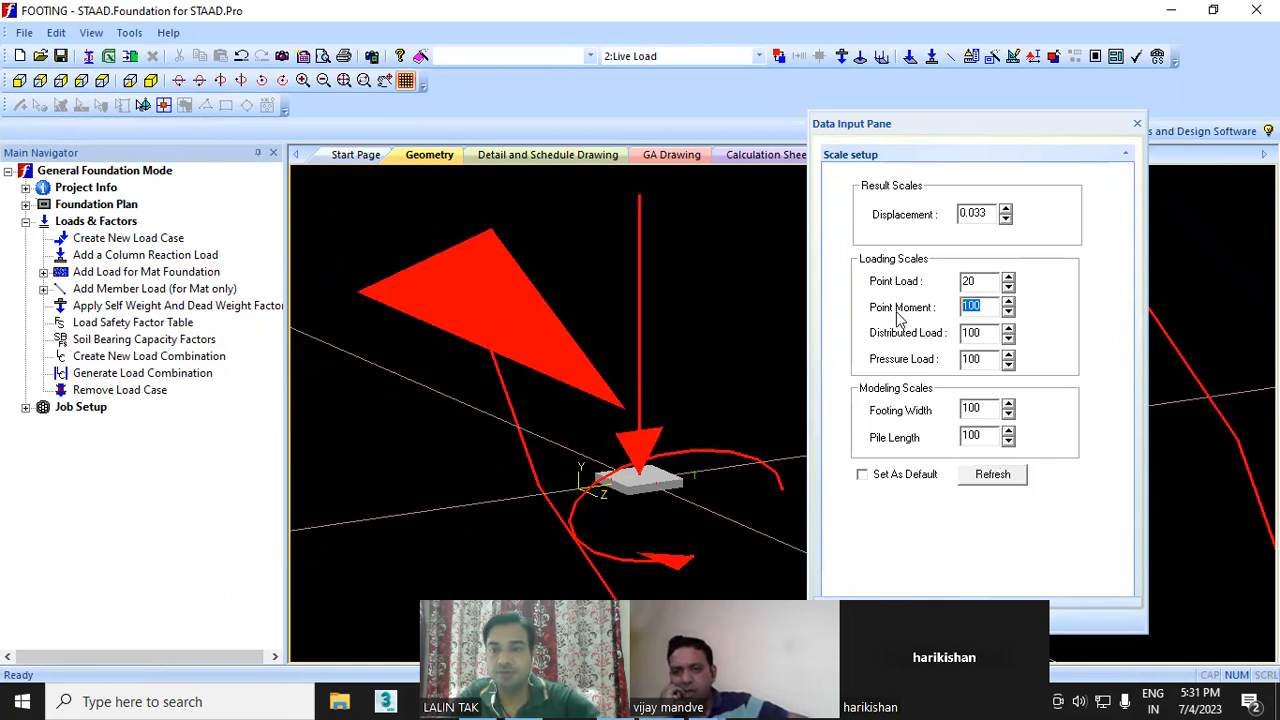
type("20")
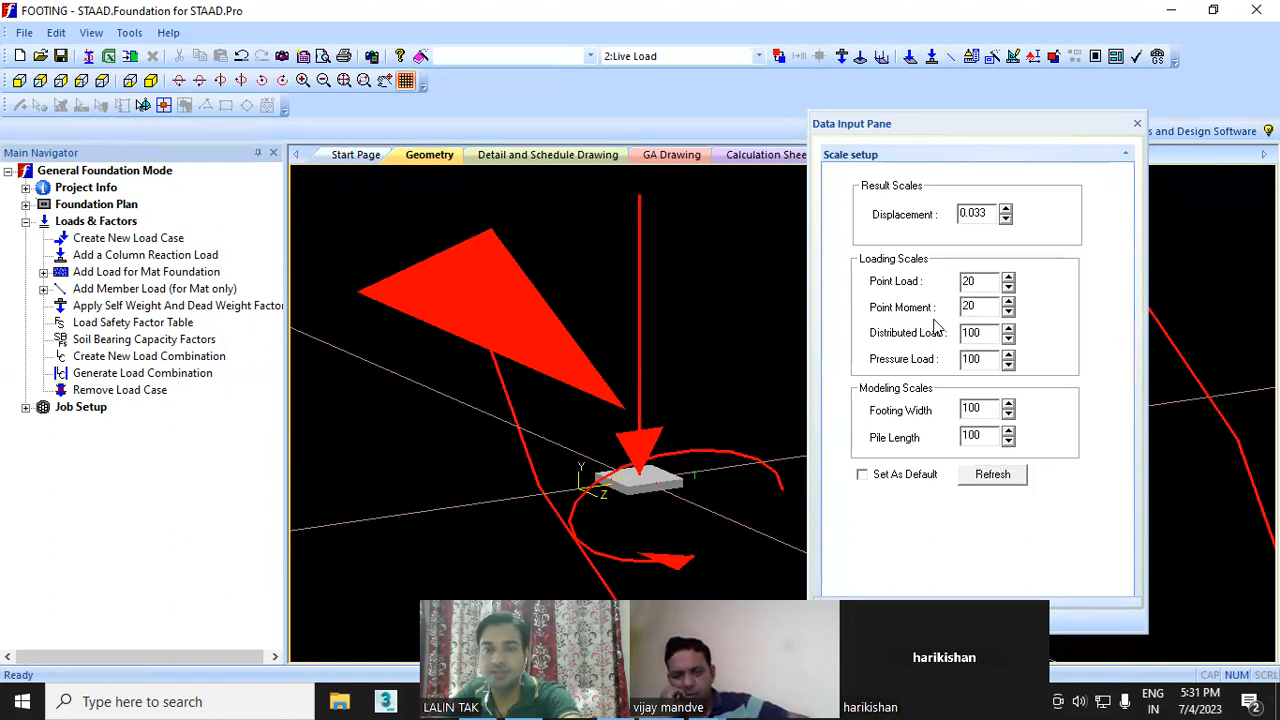
scroll(697, 405, "down", 3)
middle_click_drag(603, 489, 530, 495)
scroll(527, 442, "down", 1)
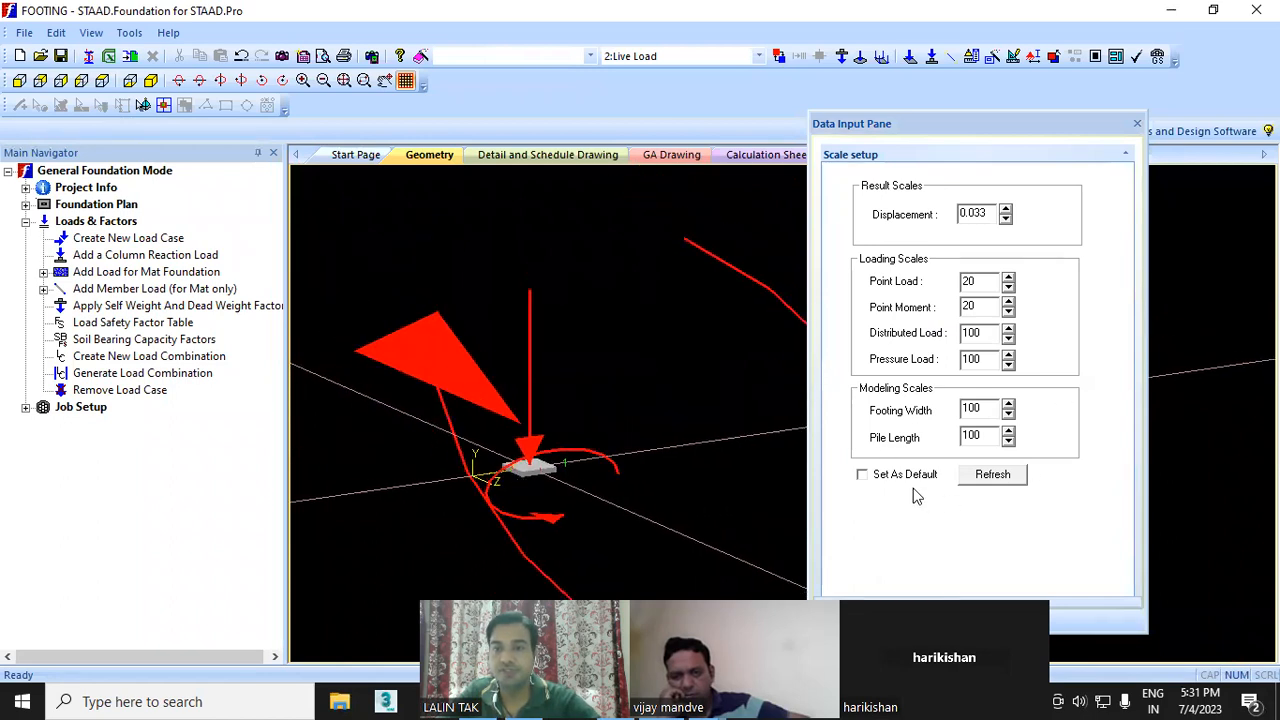
left_click(1137, 125)
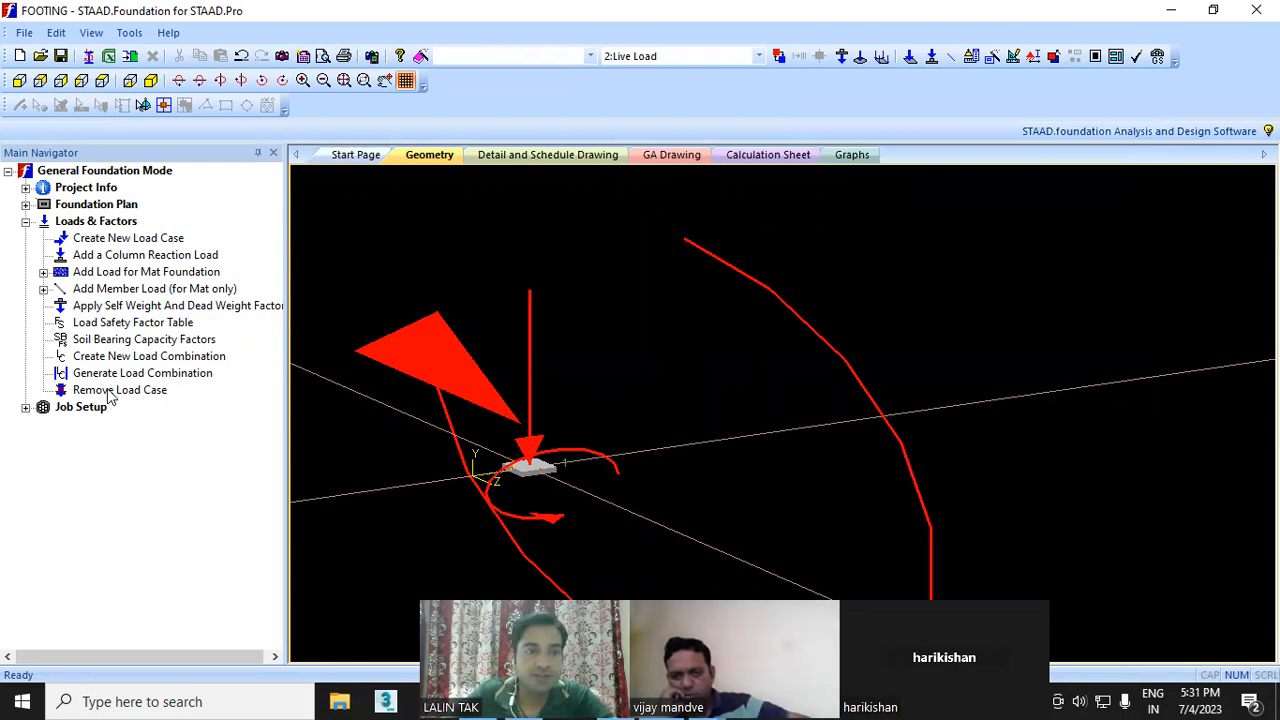
- Show the load description and choose the INDIAN load combination table for generating load combinations
left_click(100, 238)
left_click_drag(1102, 98, 1059, 98)
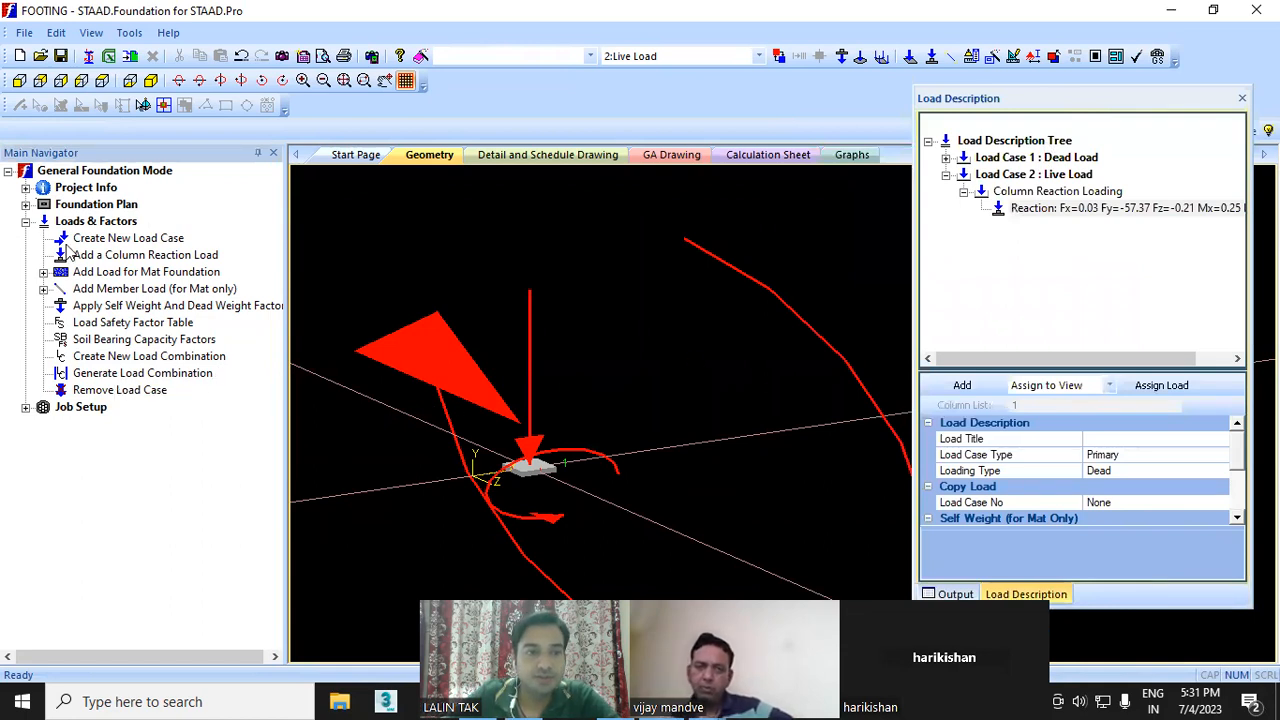
left_click(108, 375)
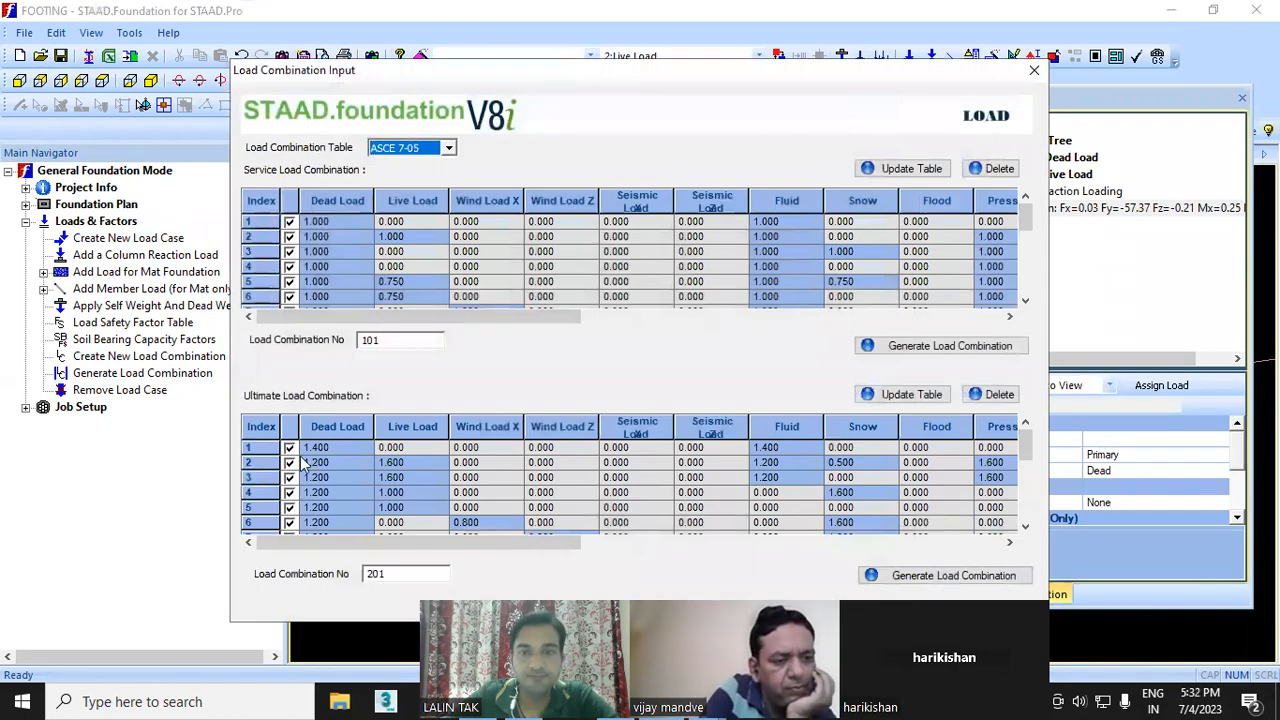
left_click_drag(680, 77, 642, 76)
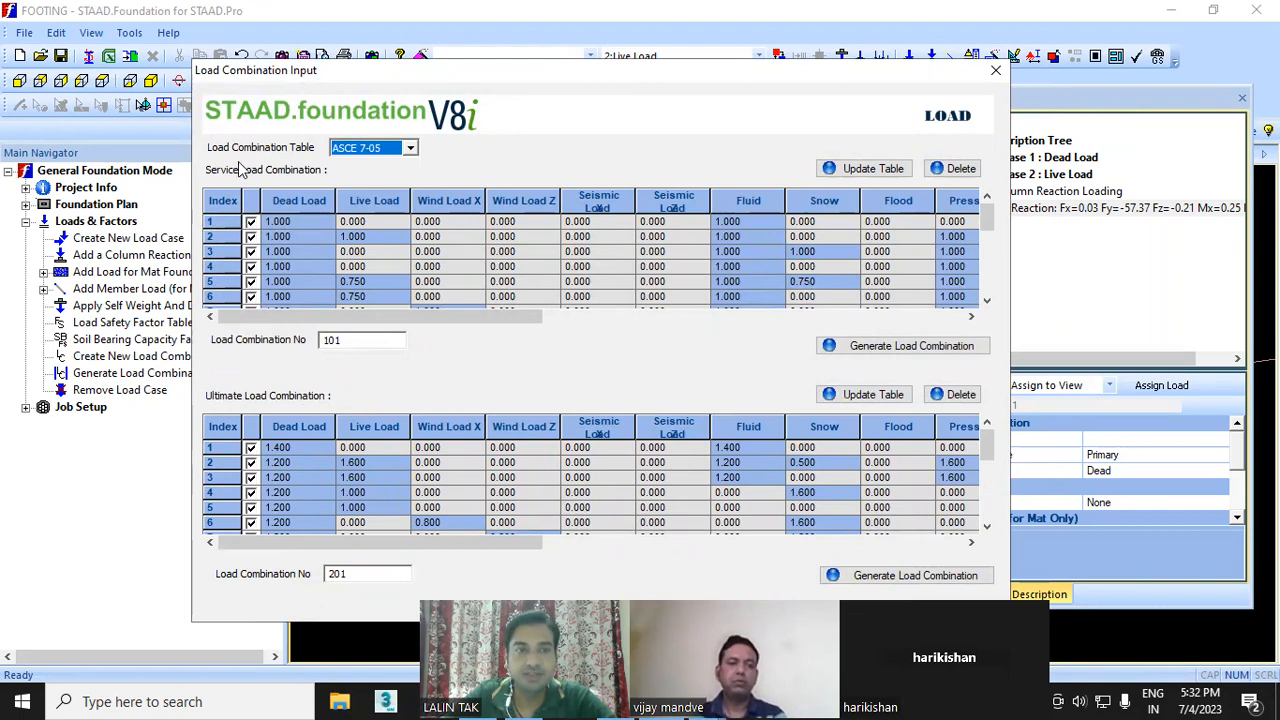
left_click(411, 150)
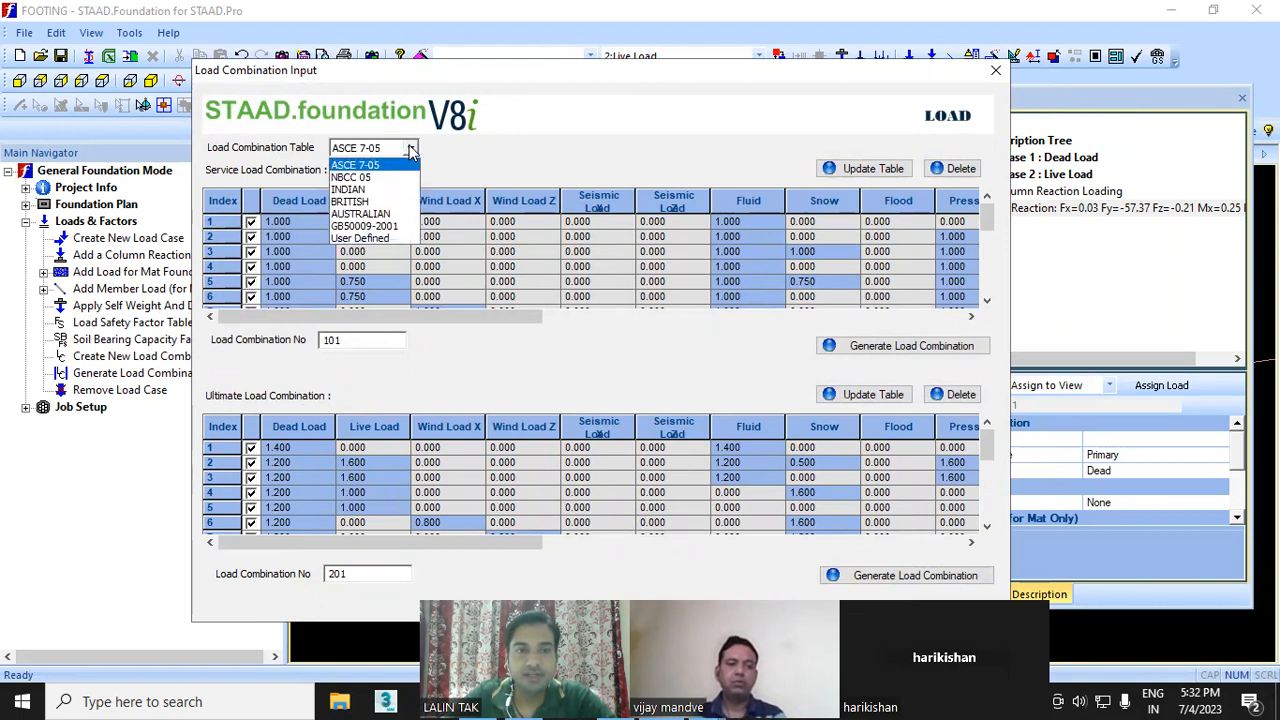
left_click(372, 190)
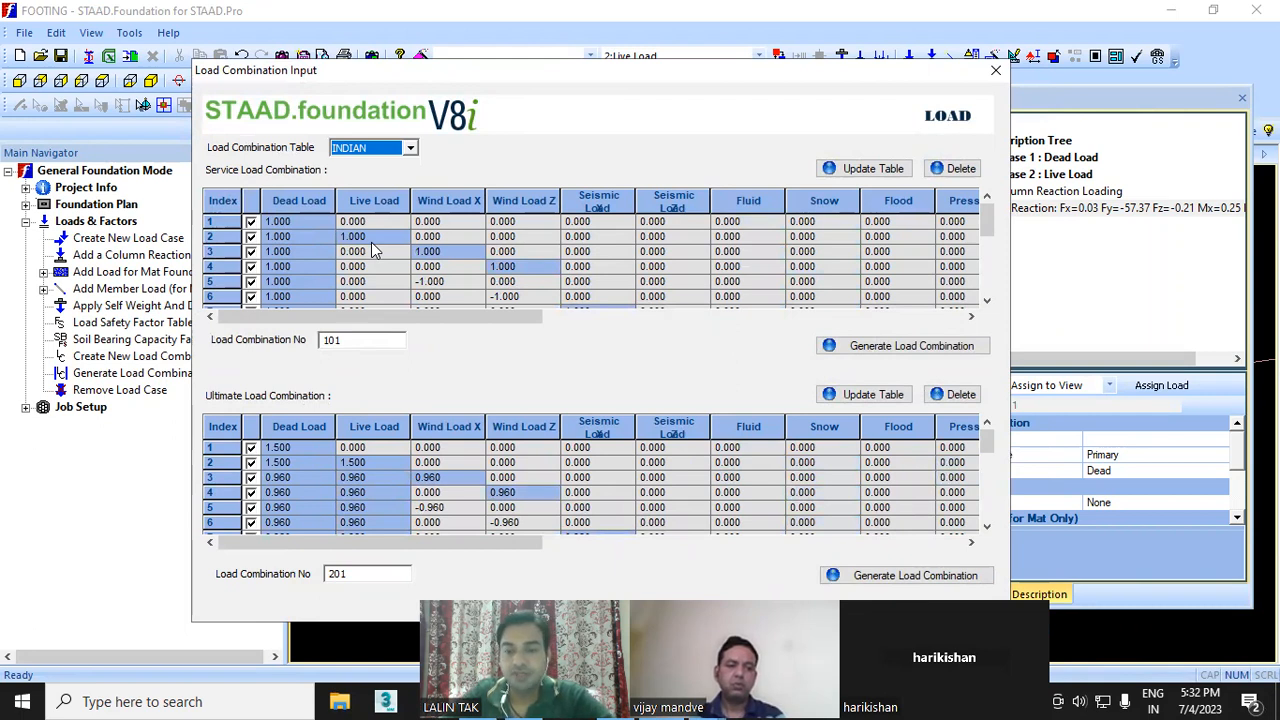
- Generate the service load combinations starting at number 101 and the ultimate load combinations starting at 201
left_click(905, 350)
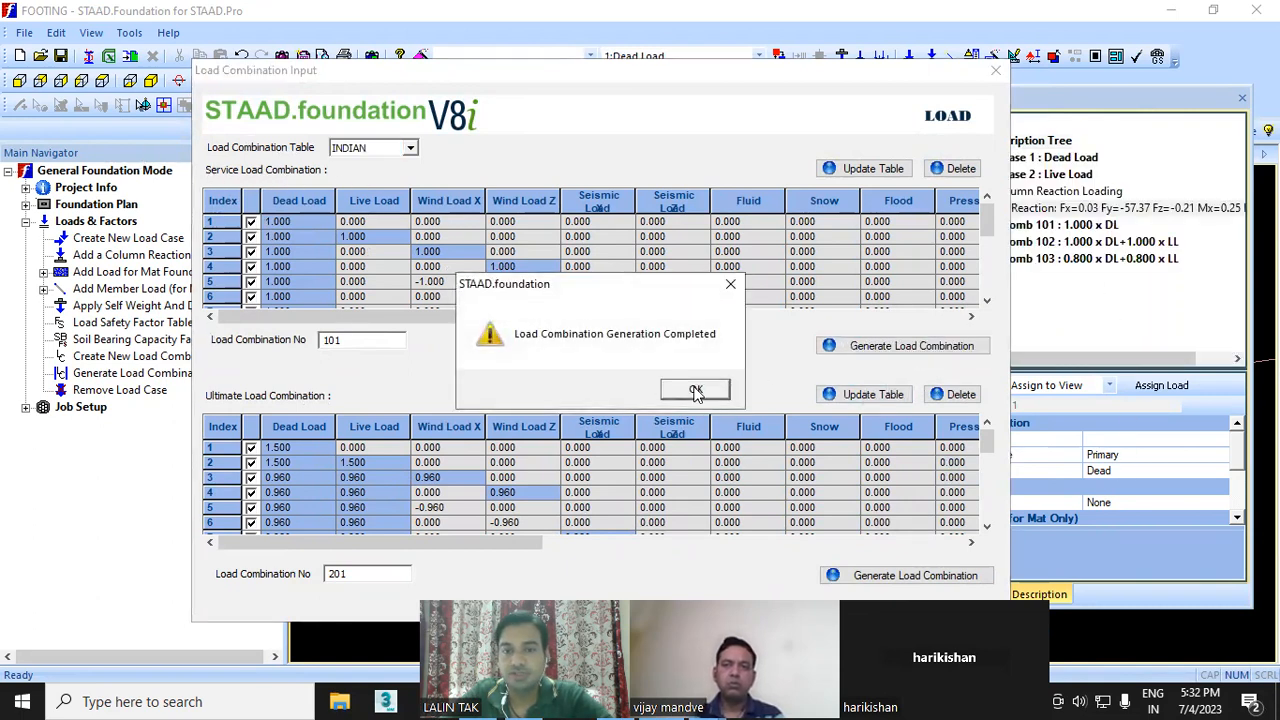
left_click(695, 390)
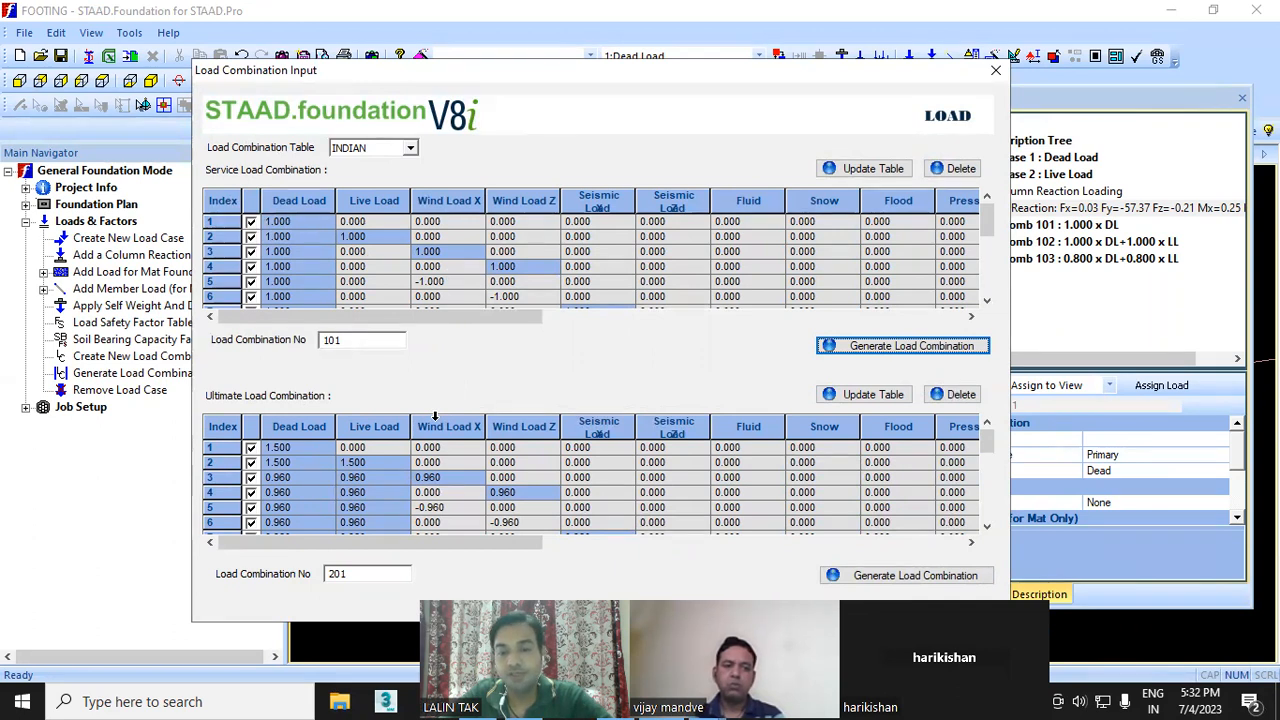
left_click(912, 578)
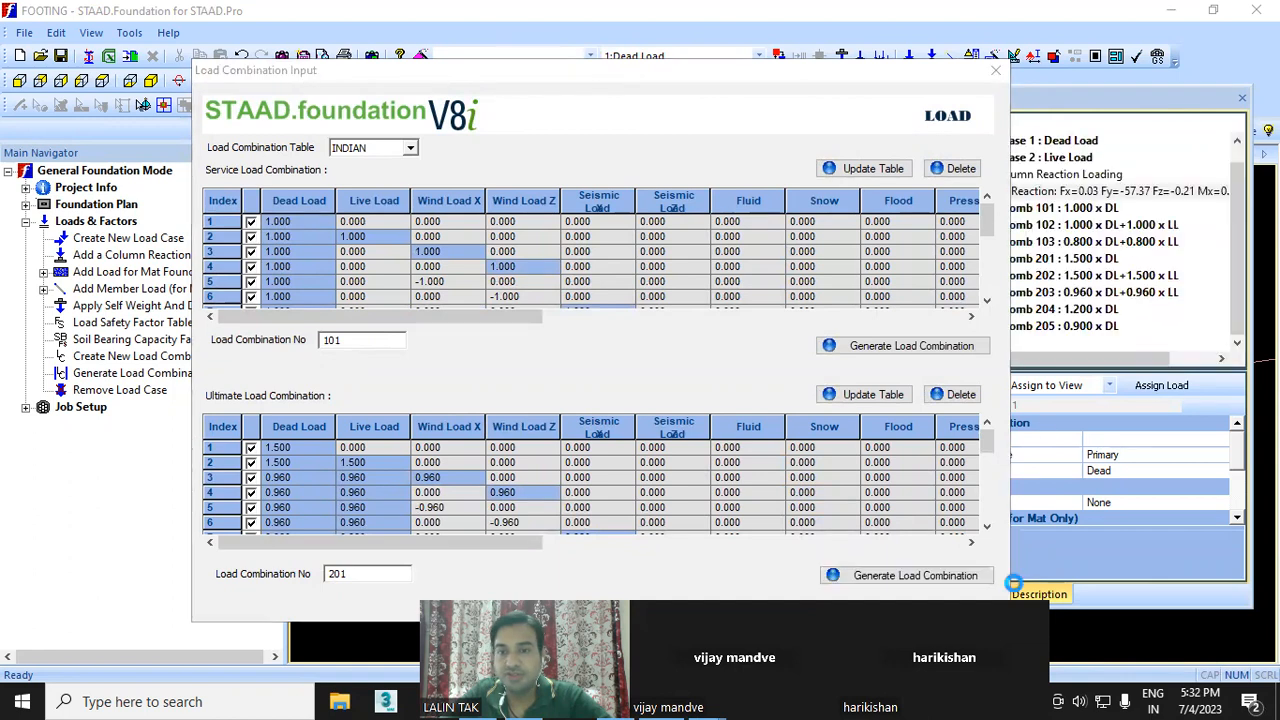
left_click(697, 392)
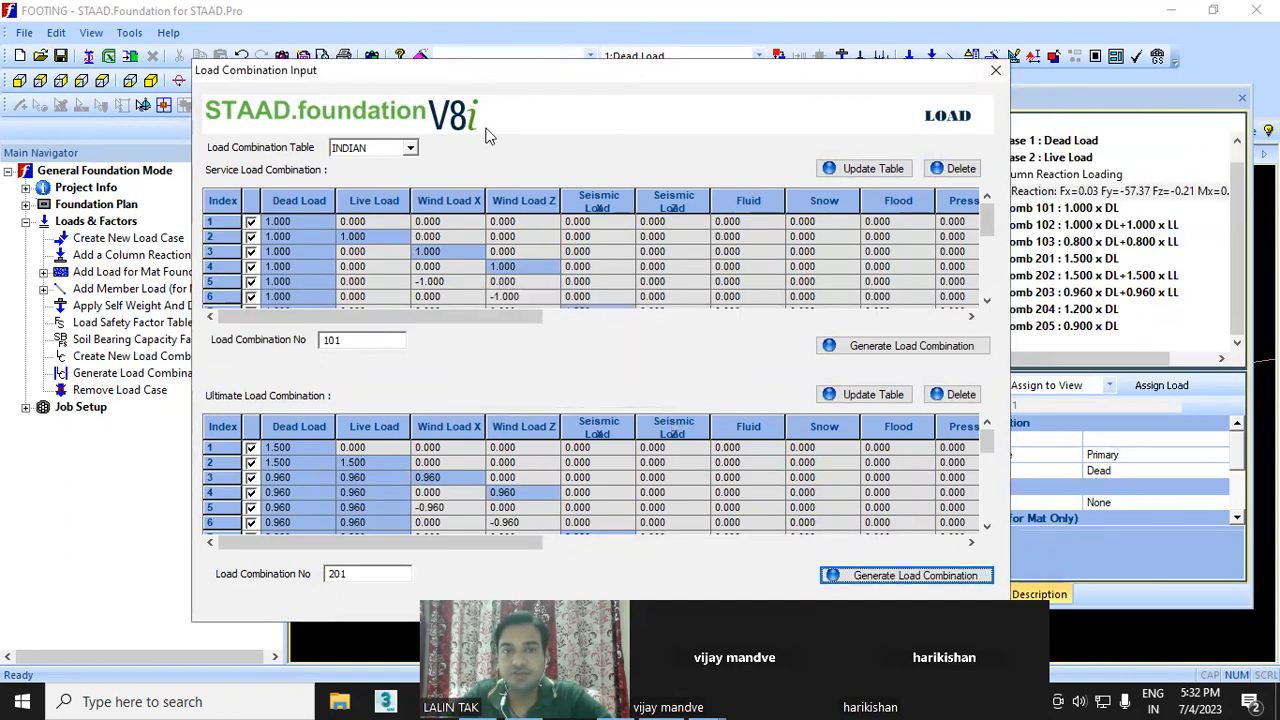
- Close the load combination input and set up a new Isolated job named F1 with the Indian design code
left_click(992, 71)
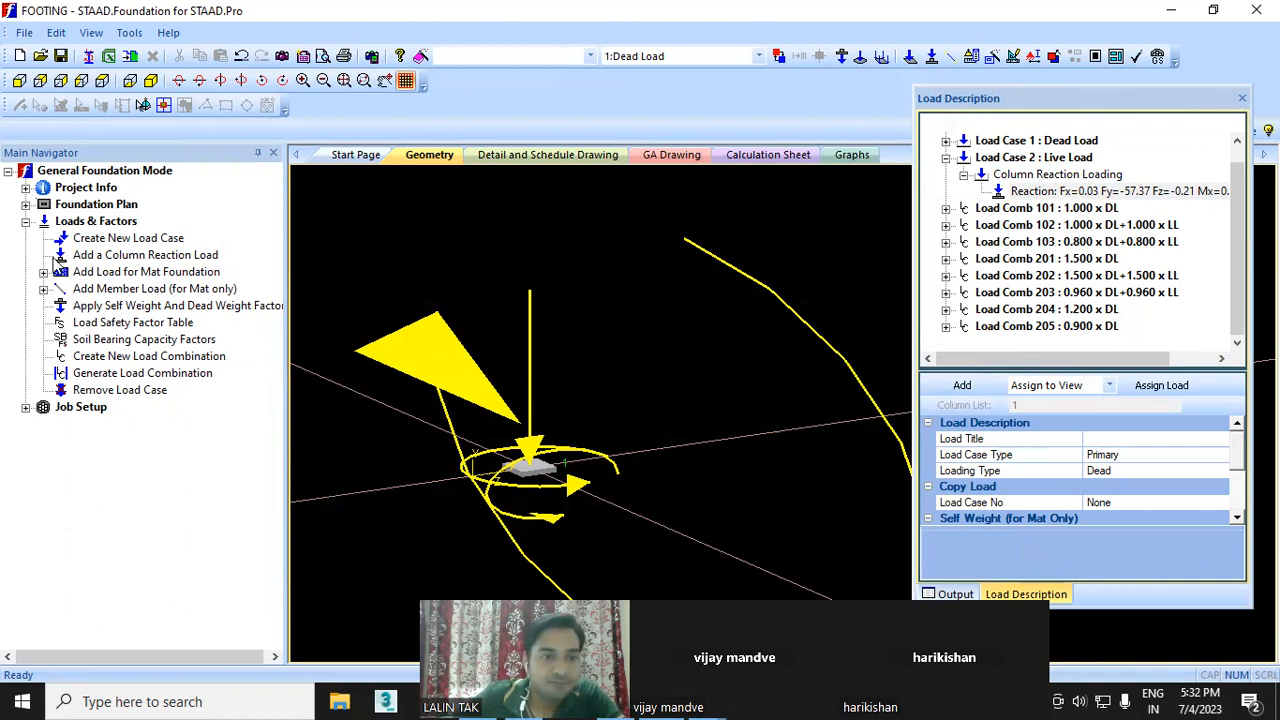
left_click(25, 408)
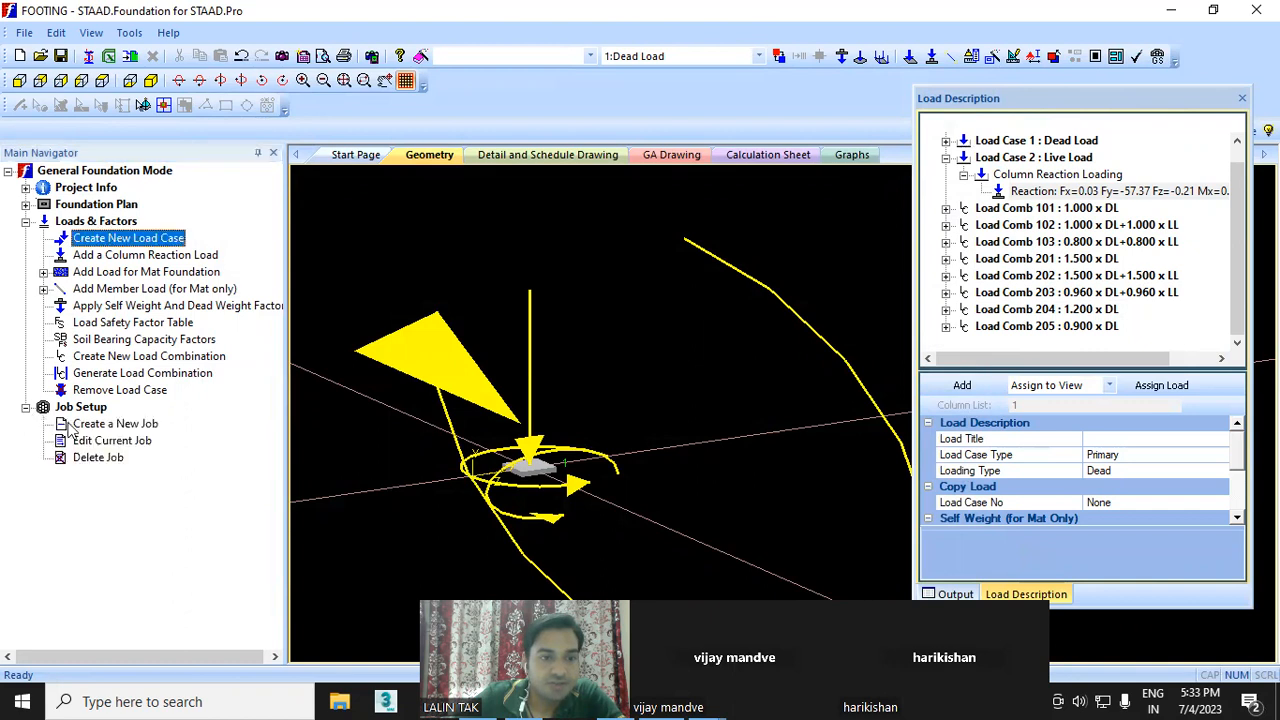
left_click(127, 428)
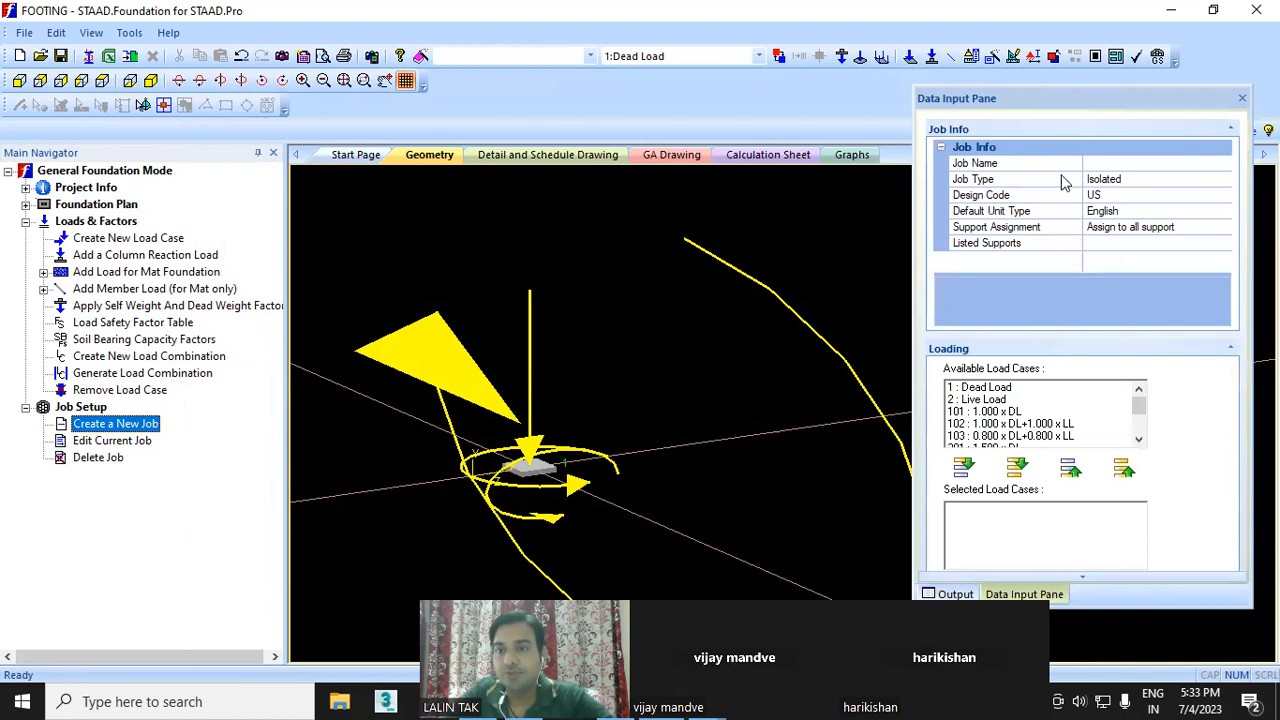
left_click(1109, 164)
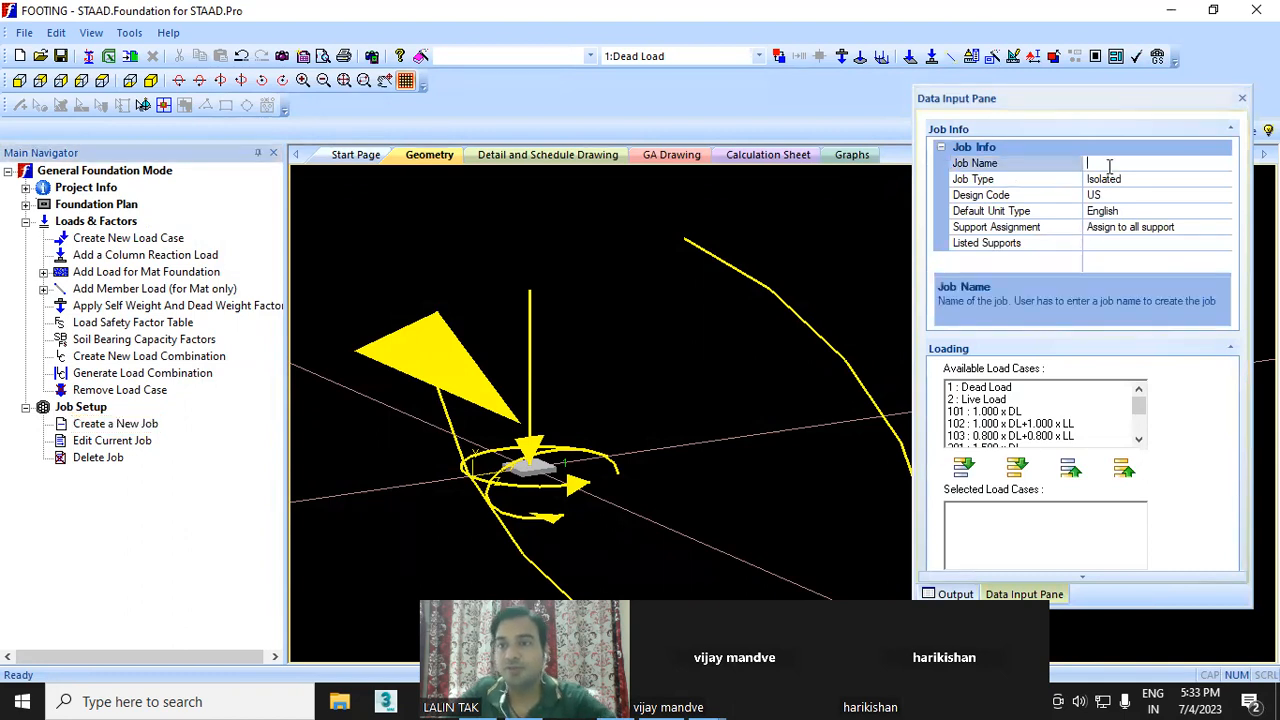
type("F1")
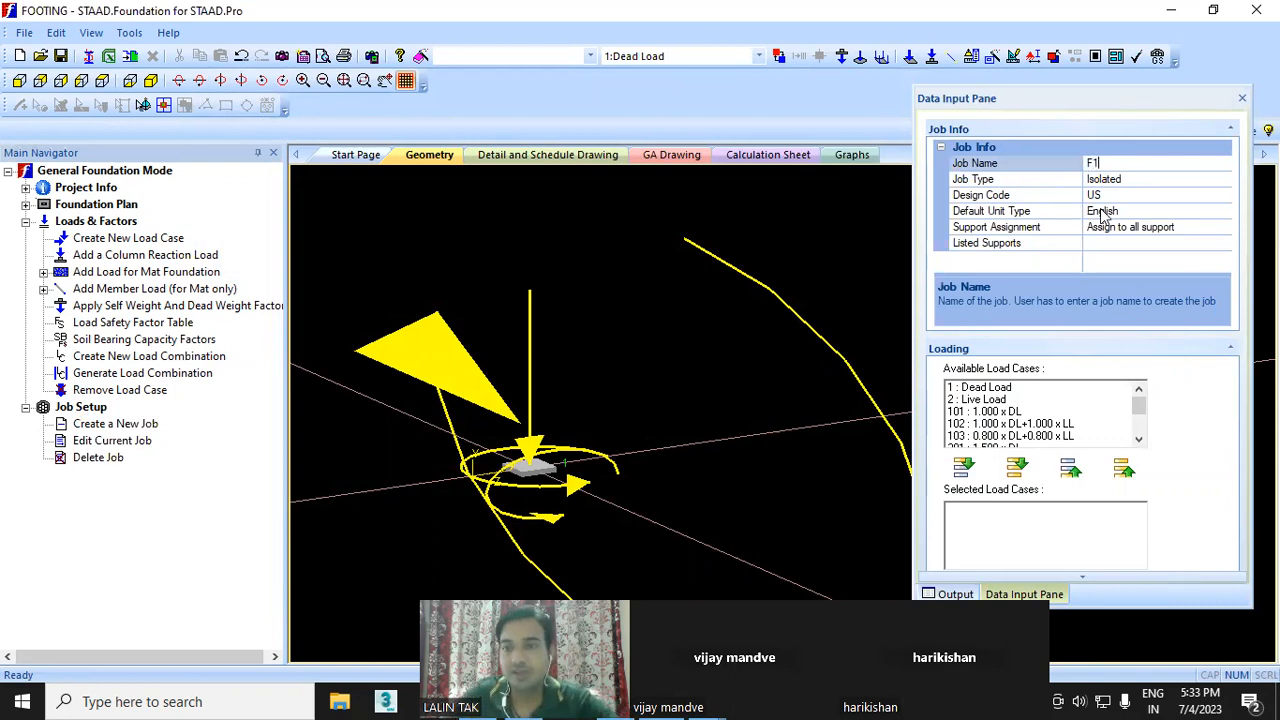
left_click(1216, 179)
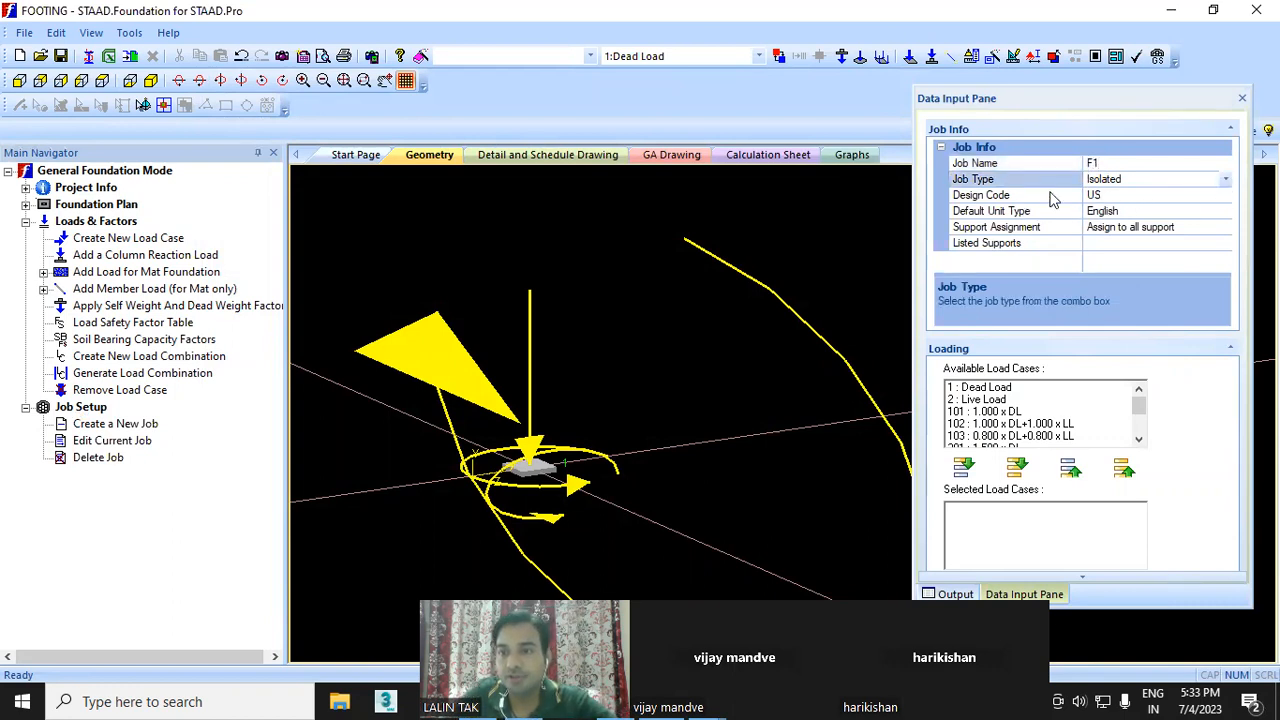
left_click(1226, 198)
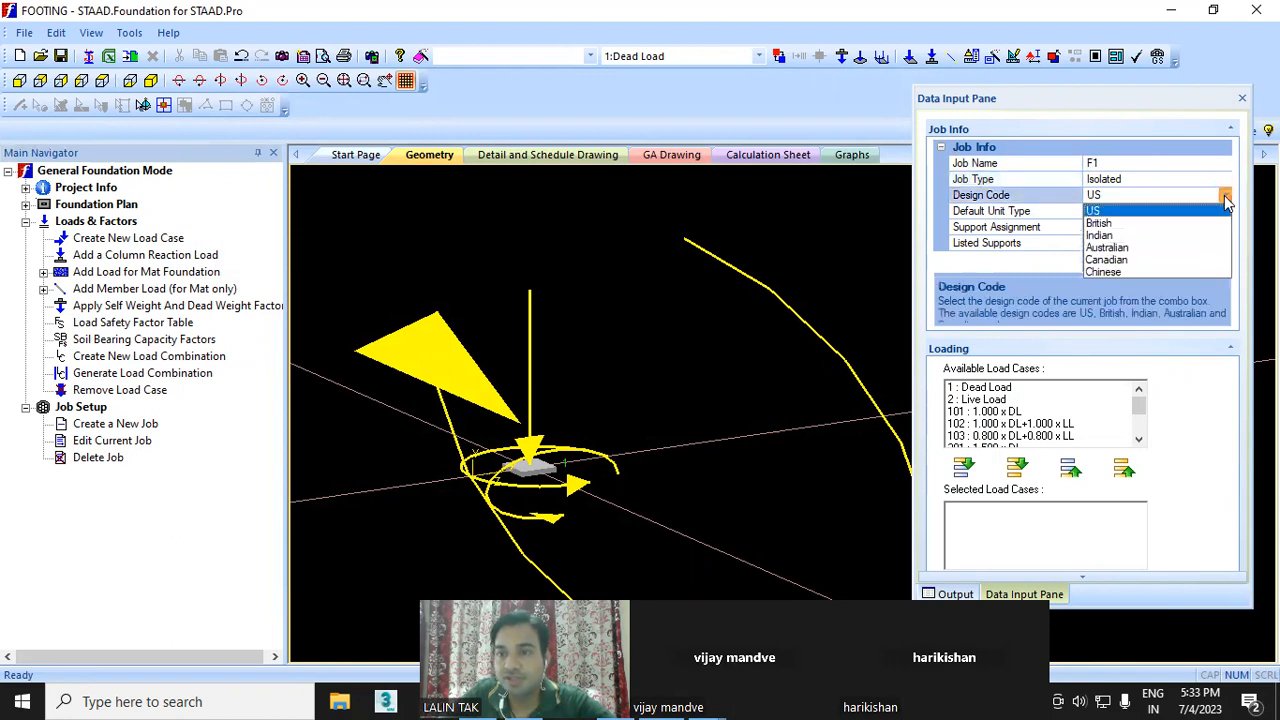
left_click(1112, 235)
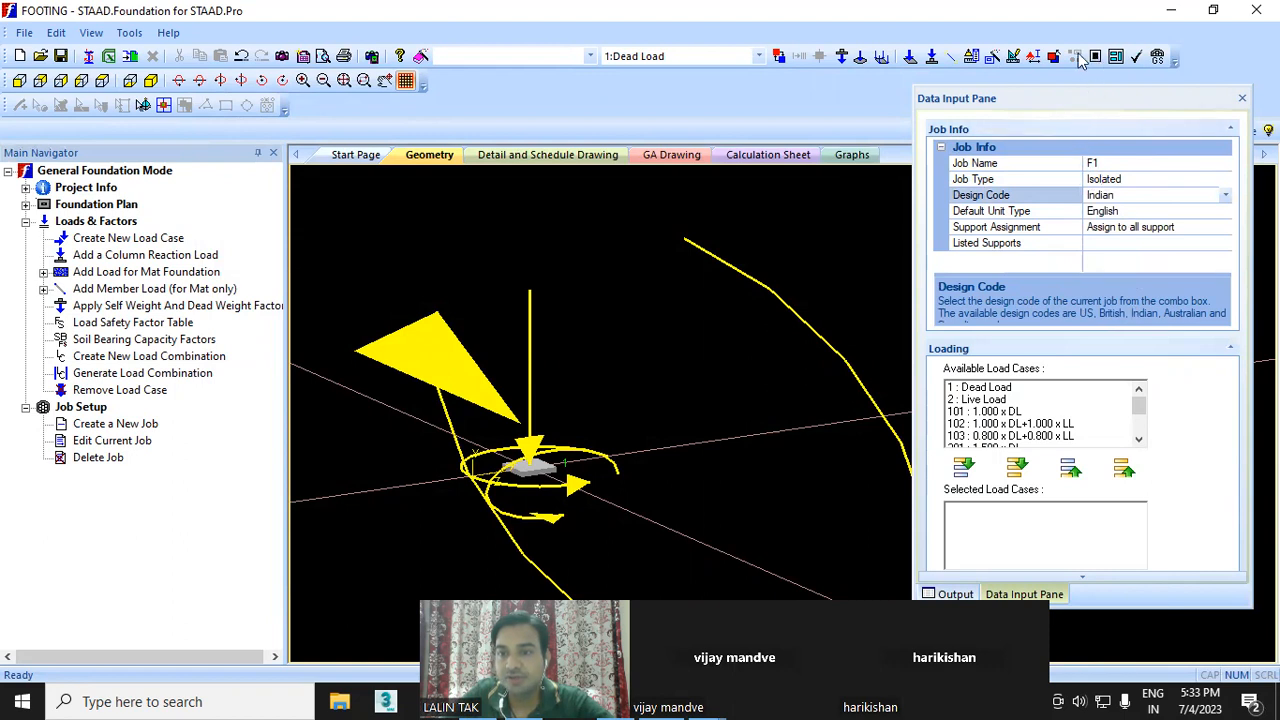
left_click_drag(1040, 98, 1050, 56)
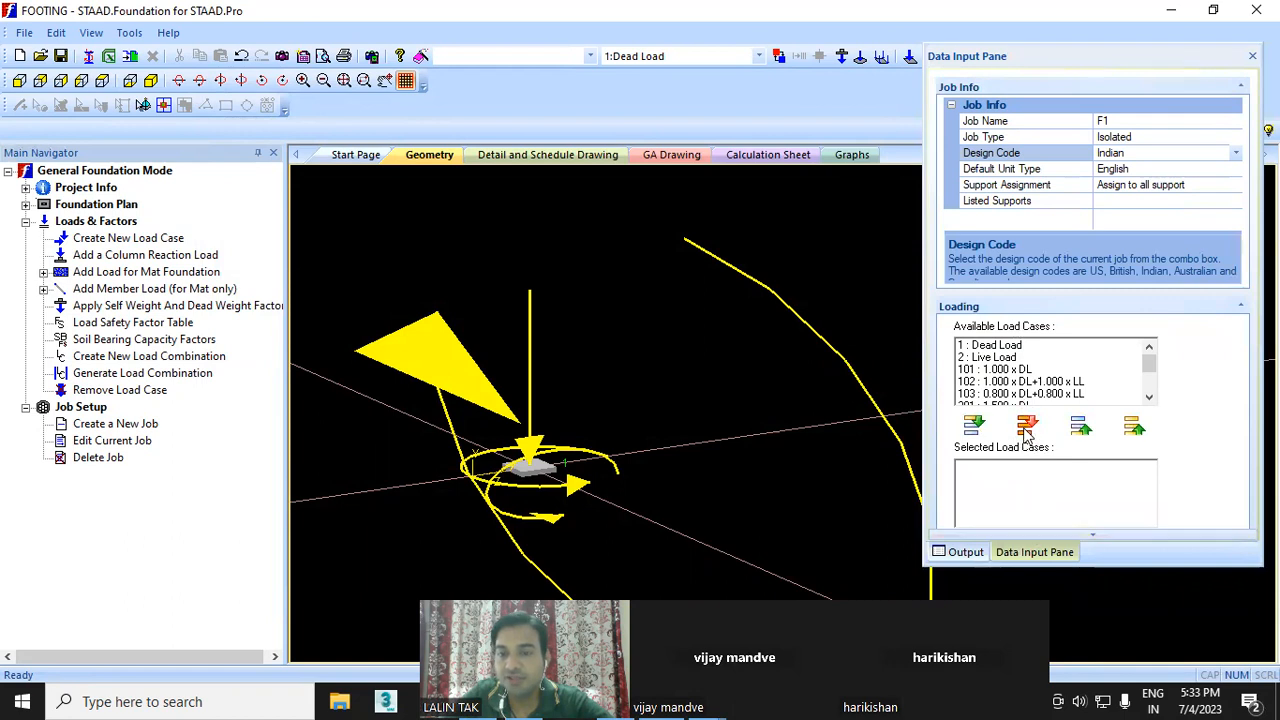
left_click(992, 346)
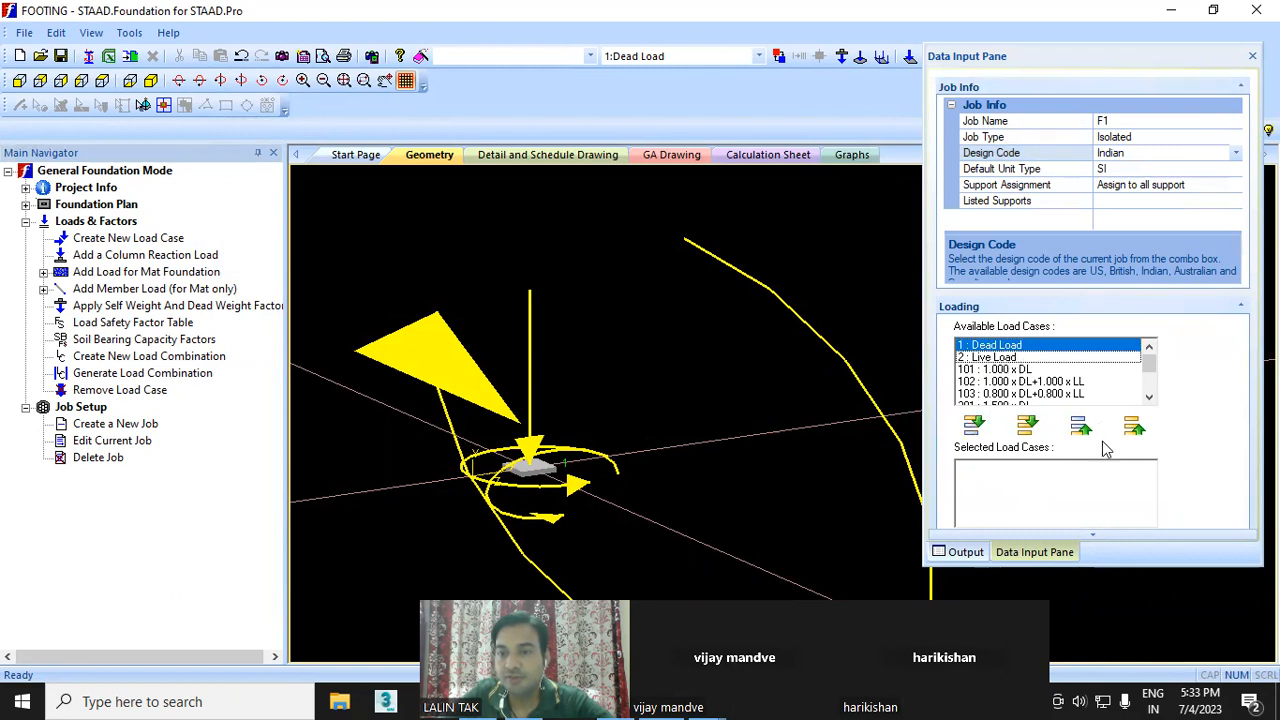
left_click(1078, 497)
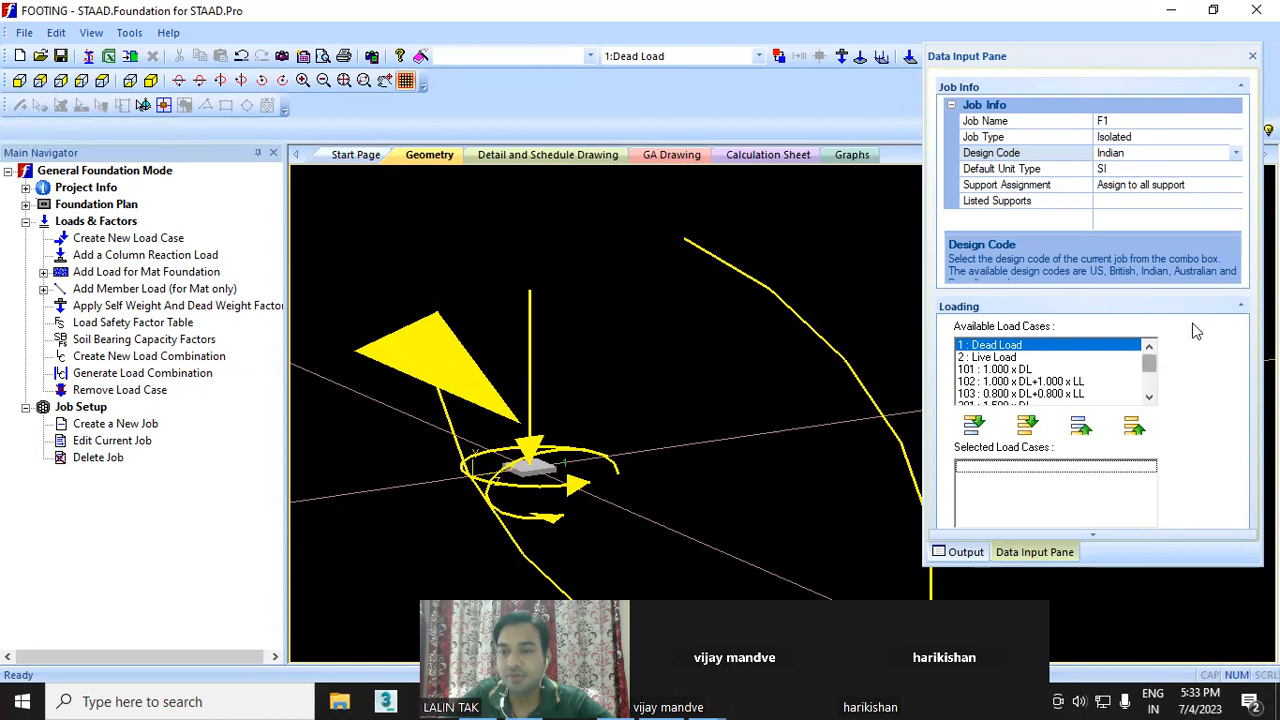
left_click(1133, 357, "ctrl")
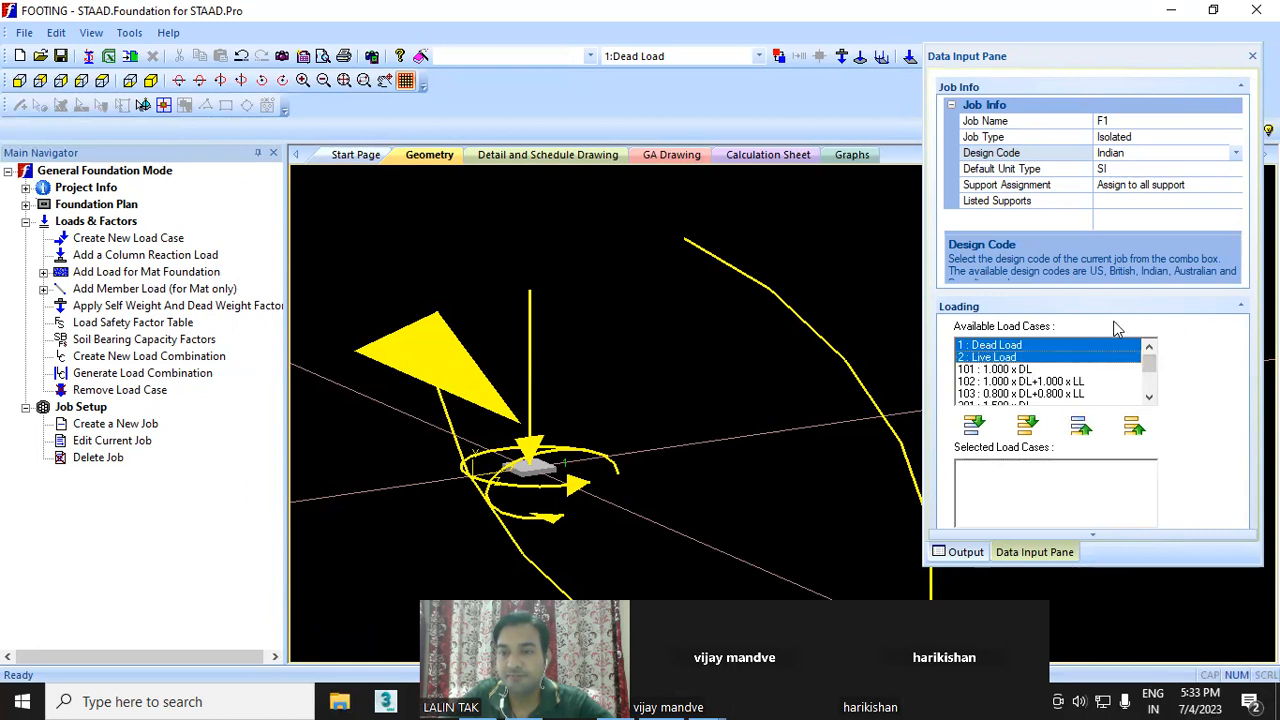
left_click(1128, 382, "ctrl")
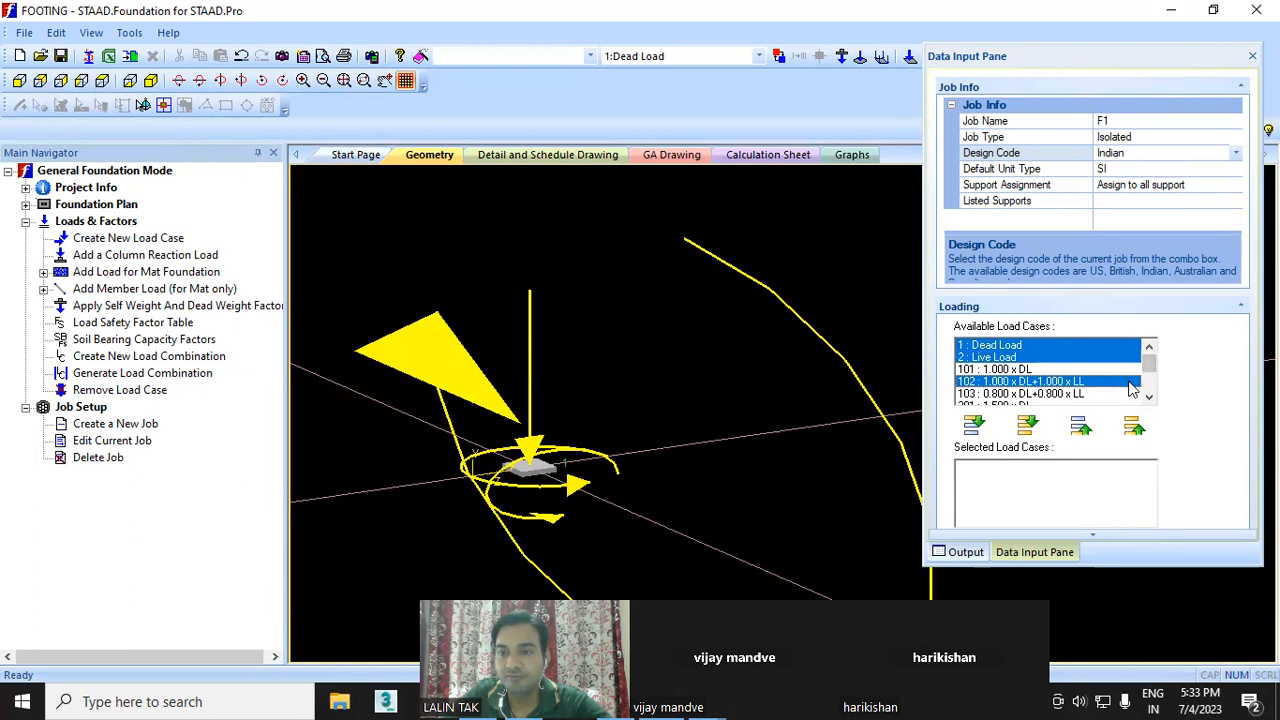
left_click(1117, 370, "ctrl")
left_click(1084, 383, "ctrl")
left_click(1080, 370, "ctrl")
left_click(1017, 357, "ctrl")
left_click(1015, 345, "ctrl")
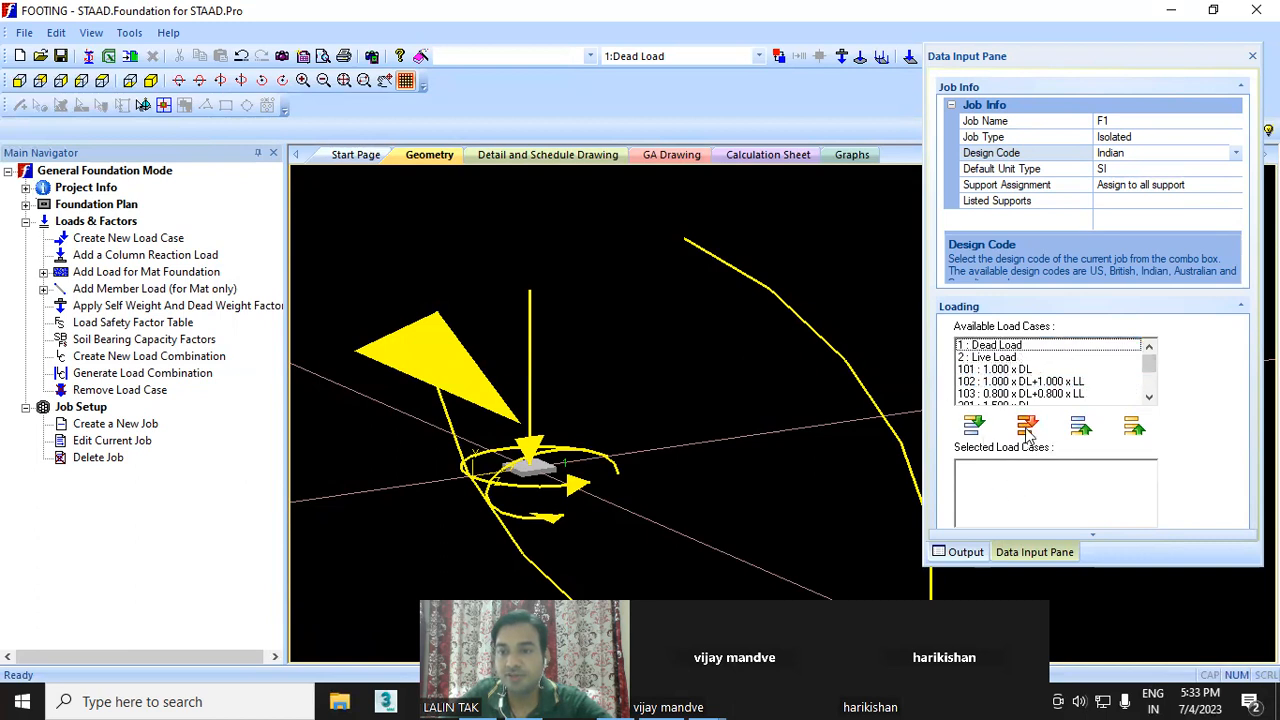
- Include all load cases except the primary Dead Load and Live Load in the job's selected load cases, and create the job
left_click(1027, 428)
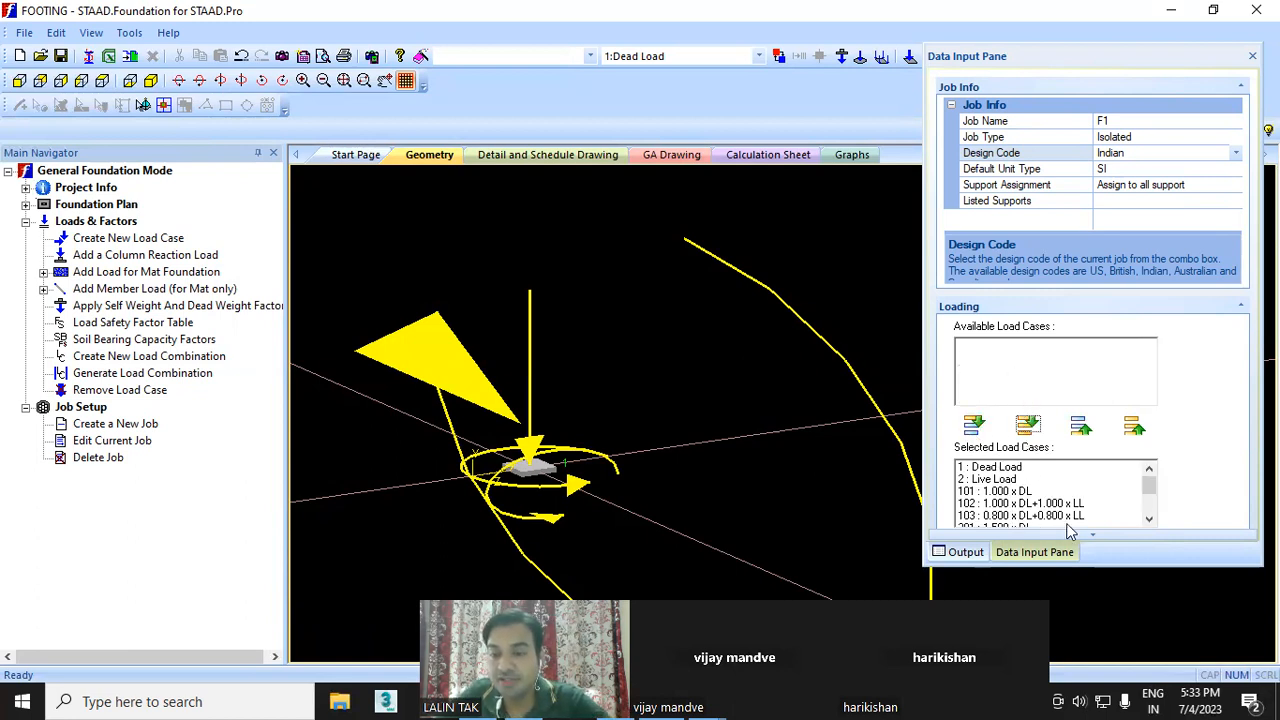
left_click(1017, 467)
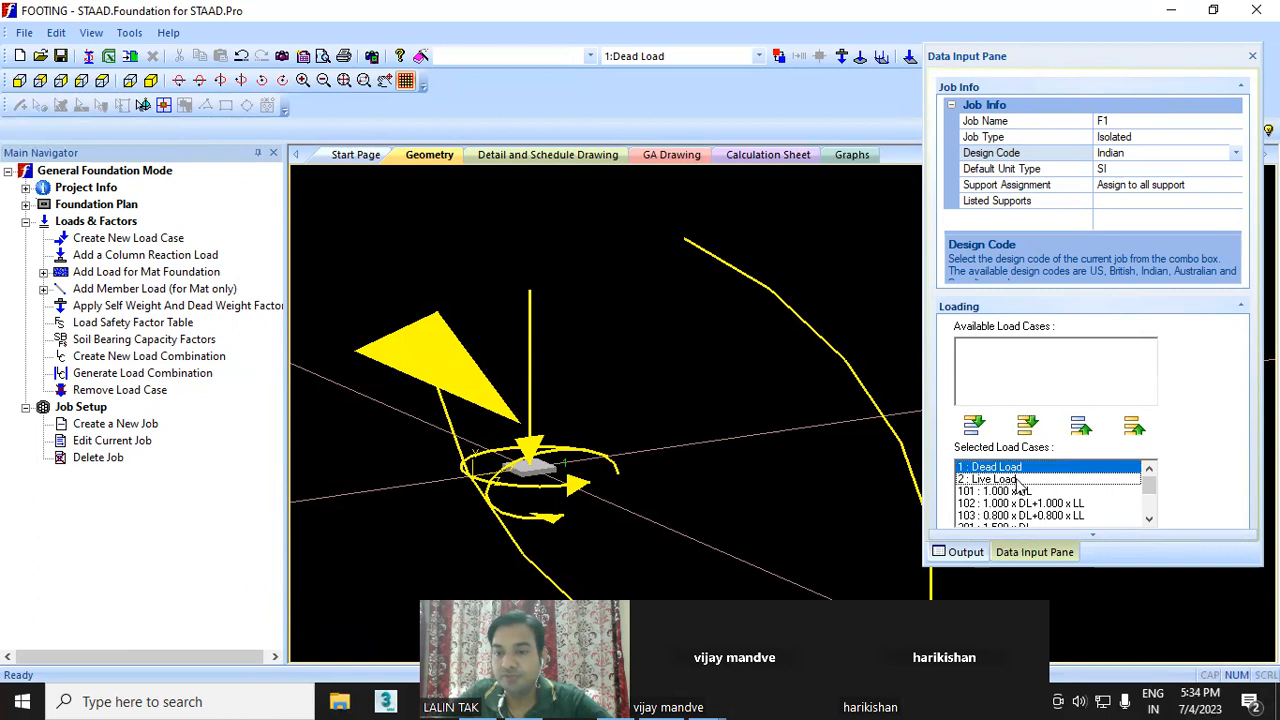
left_click(1017, 480, "ctrl")
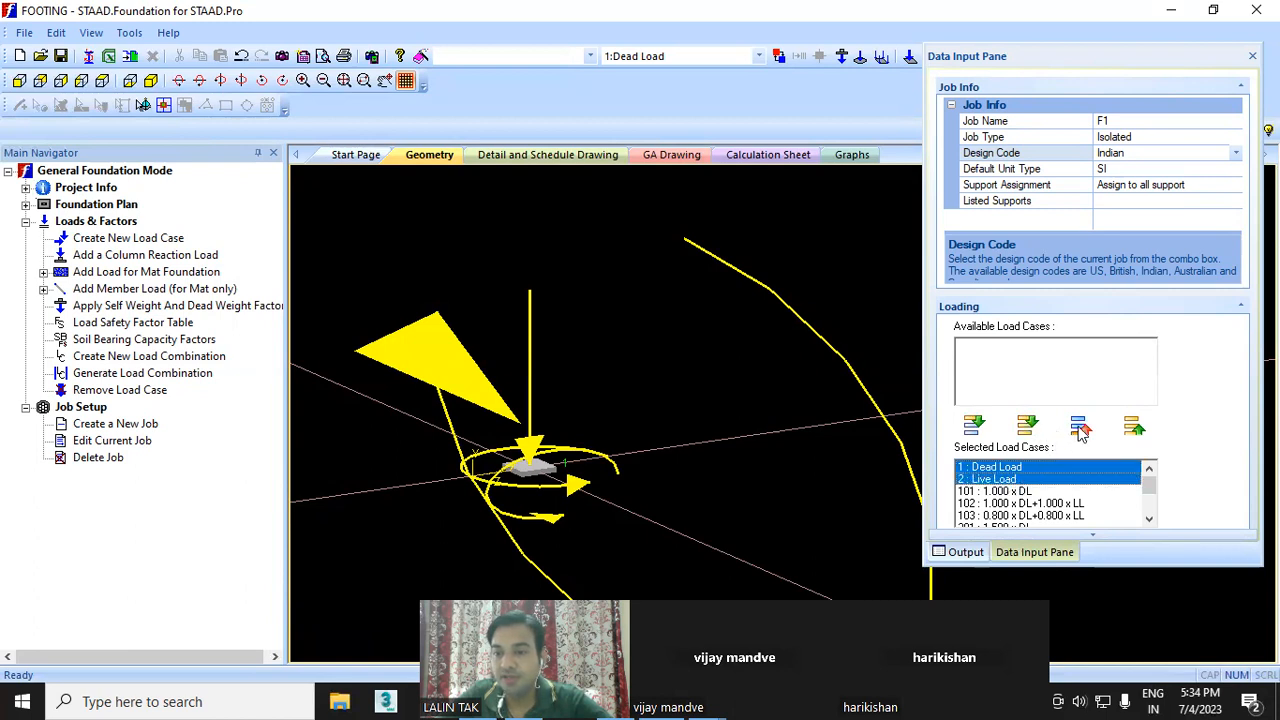
left_click(1079, 427)
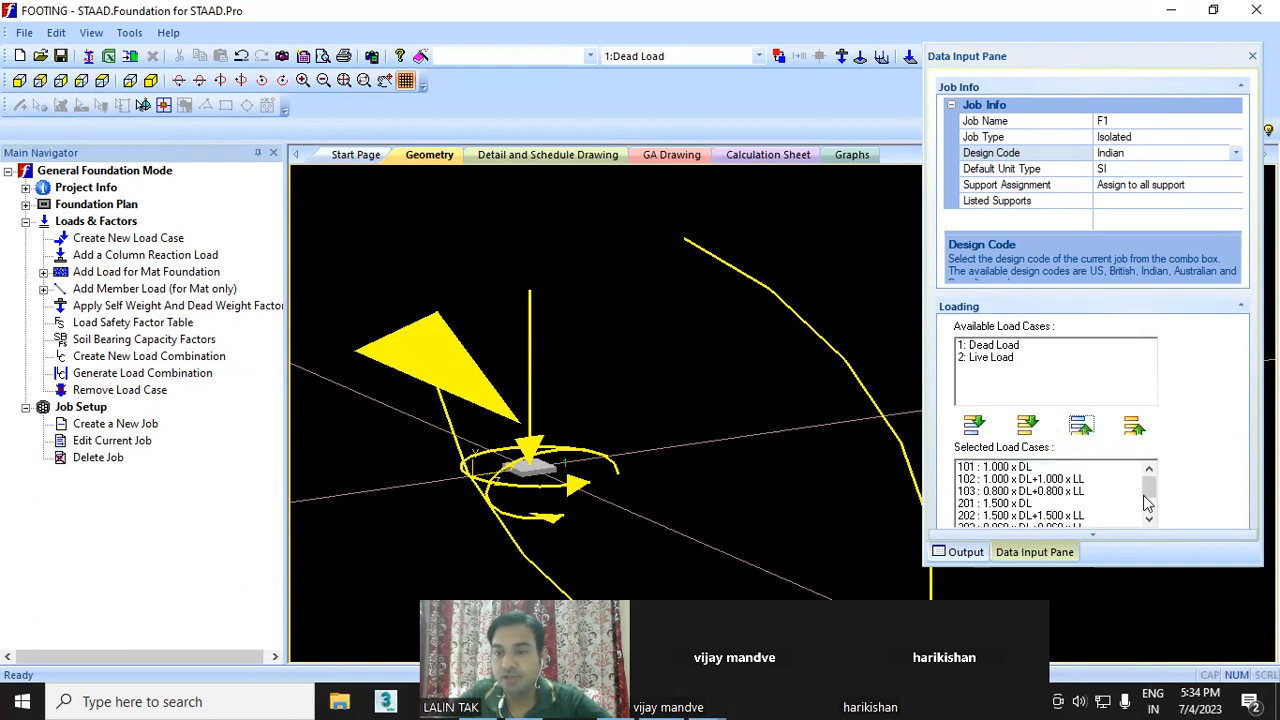
left_click_drag(1150, 485, 1155, 505)
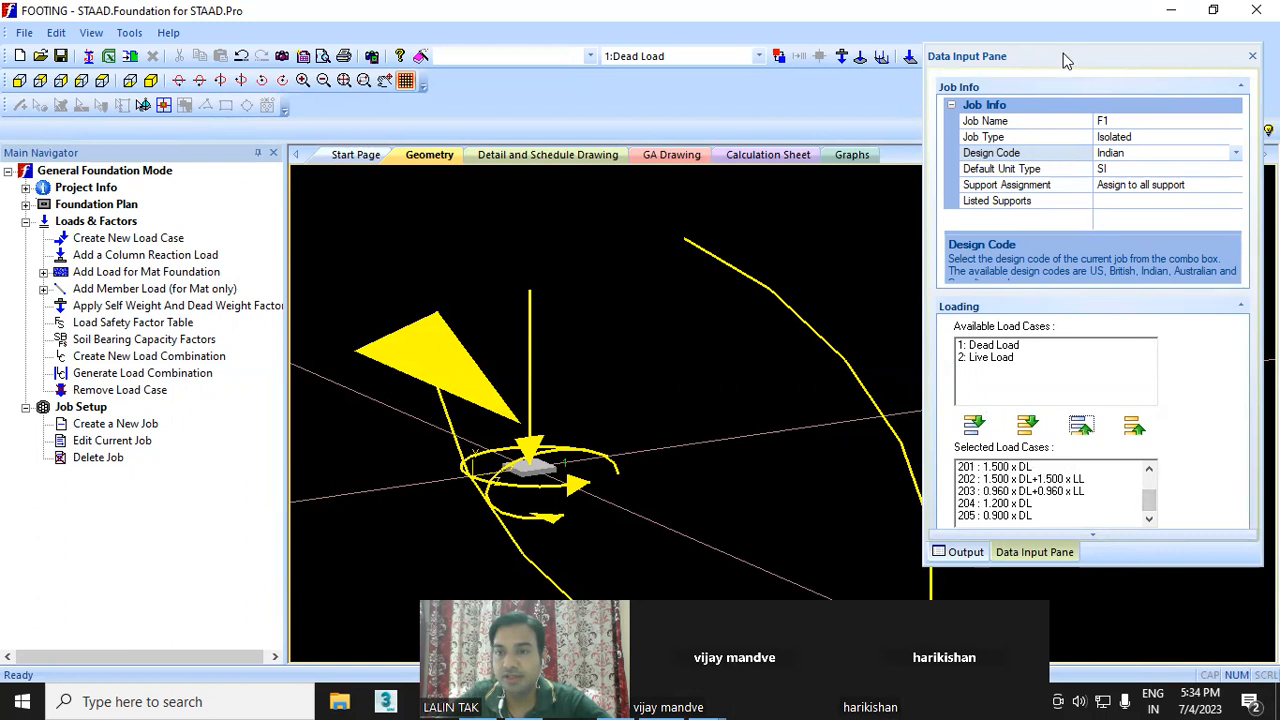
left_click_drag(1067, 54, 1067, 51)
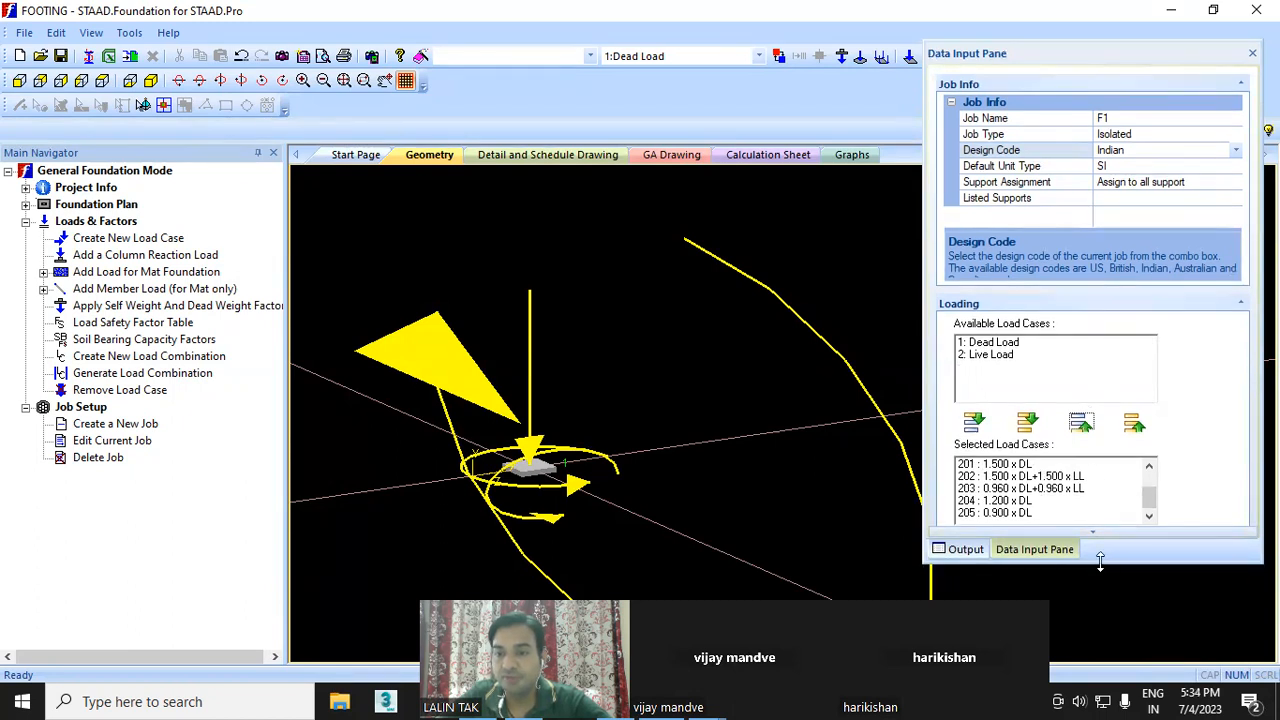
left_click_drag(1100, 563, 1102, 601)
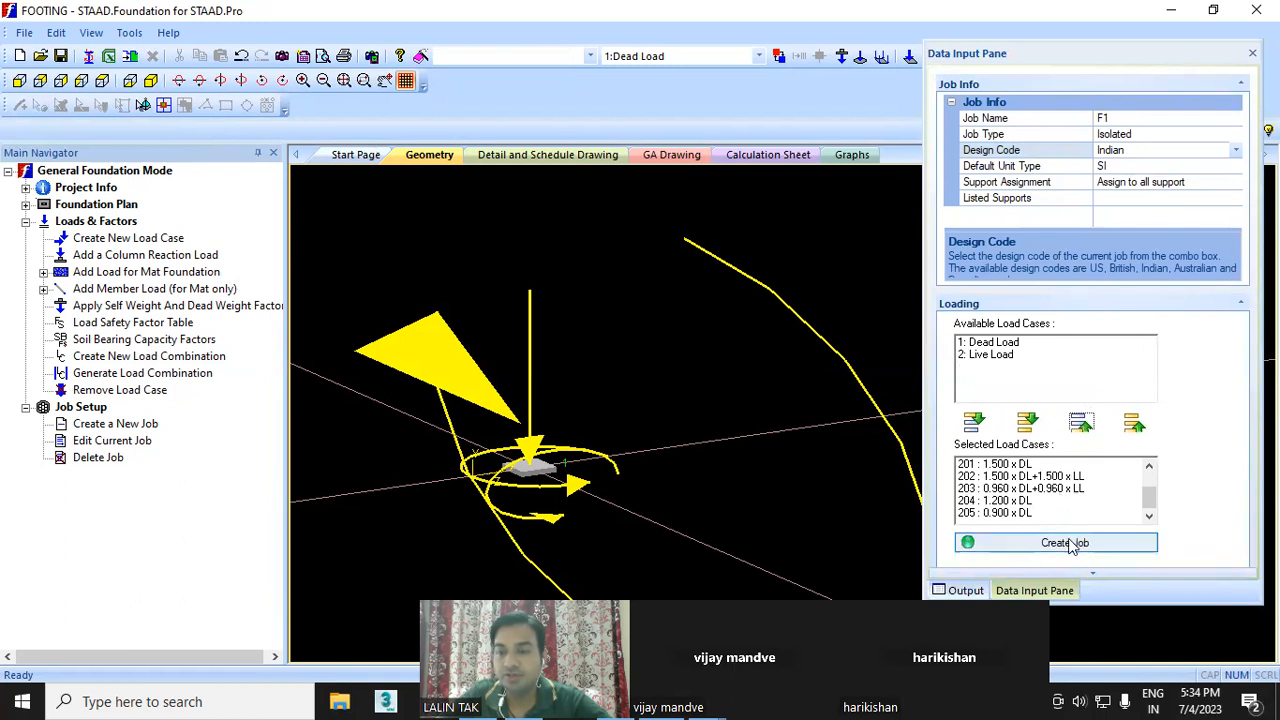
left_click(1063, 543)
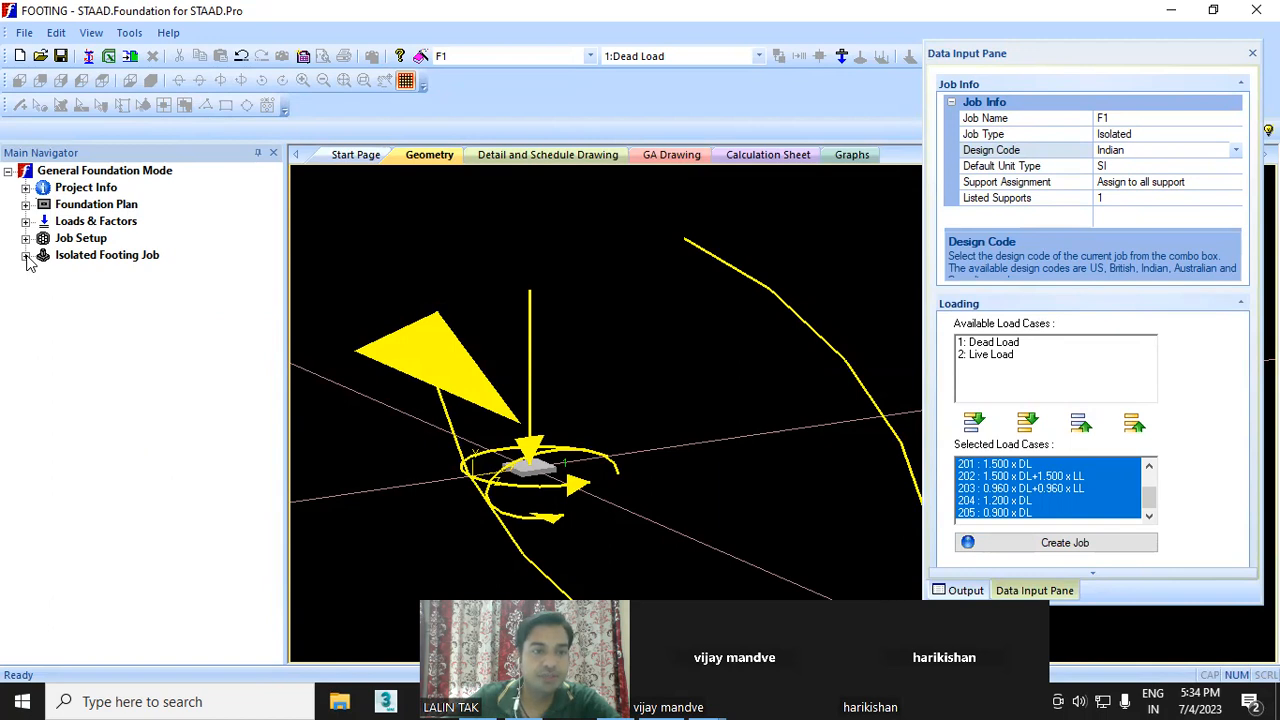
- Open the isolated footing job's Concrete & Rebar design parameters and set the maximum bar spacing to 300 mm
left_click(26, 257)
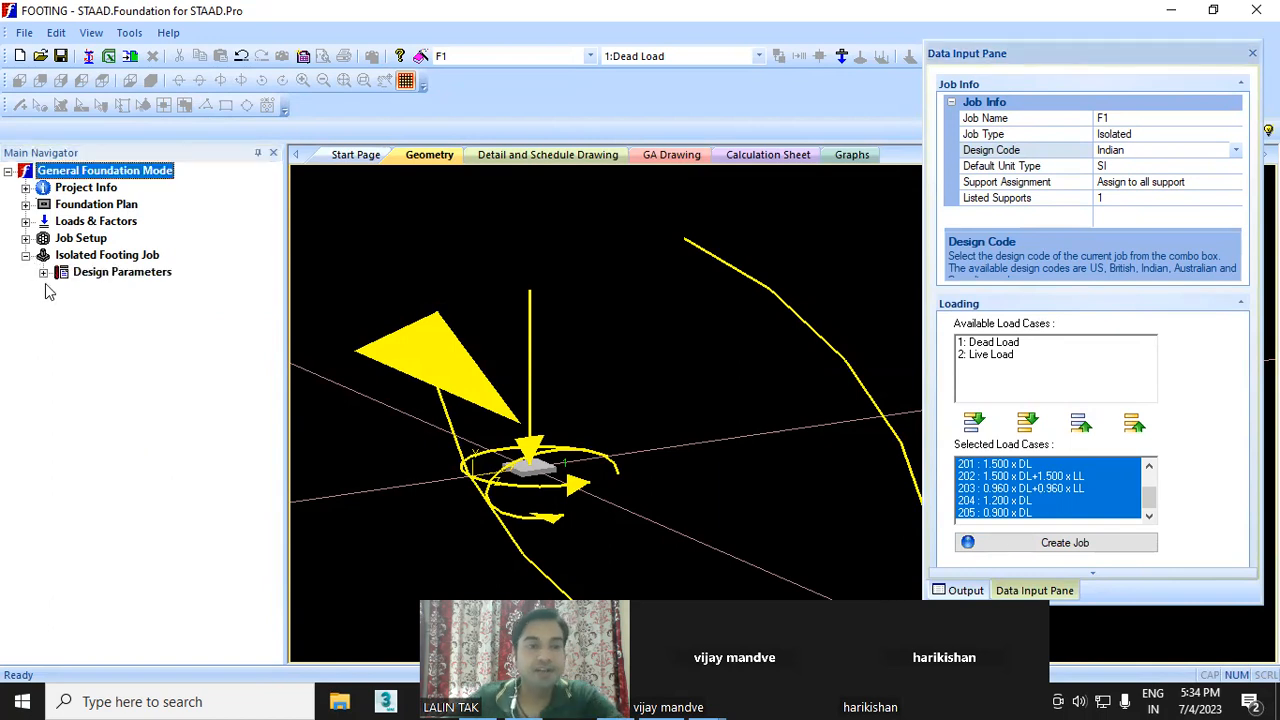
left_click(43, 272)
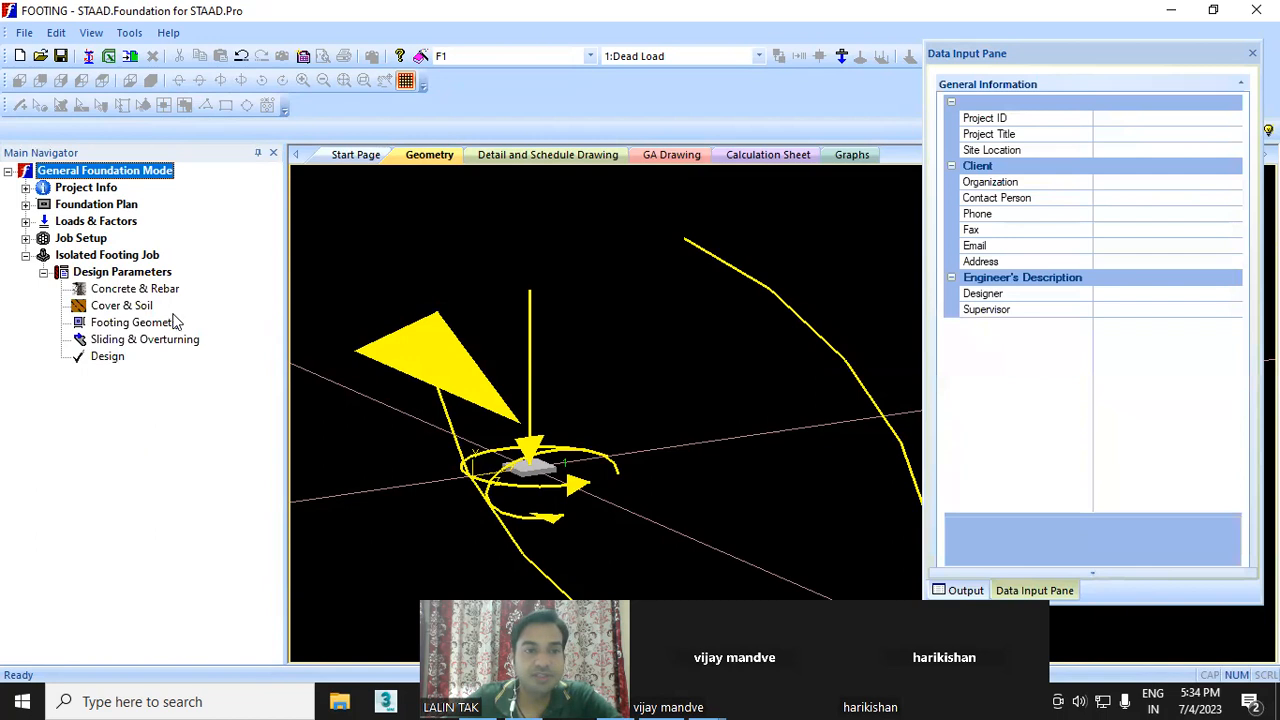
left_click(124, 292)
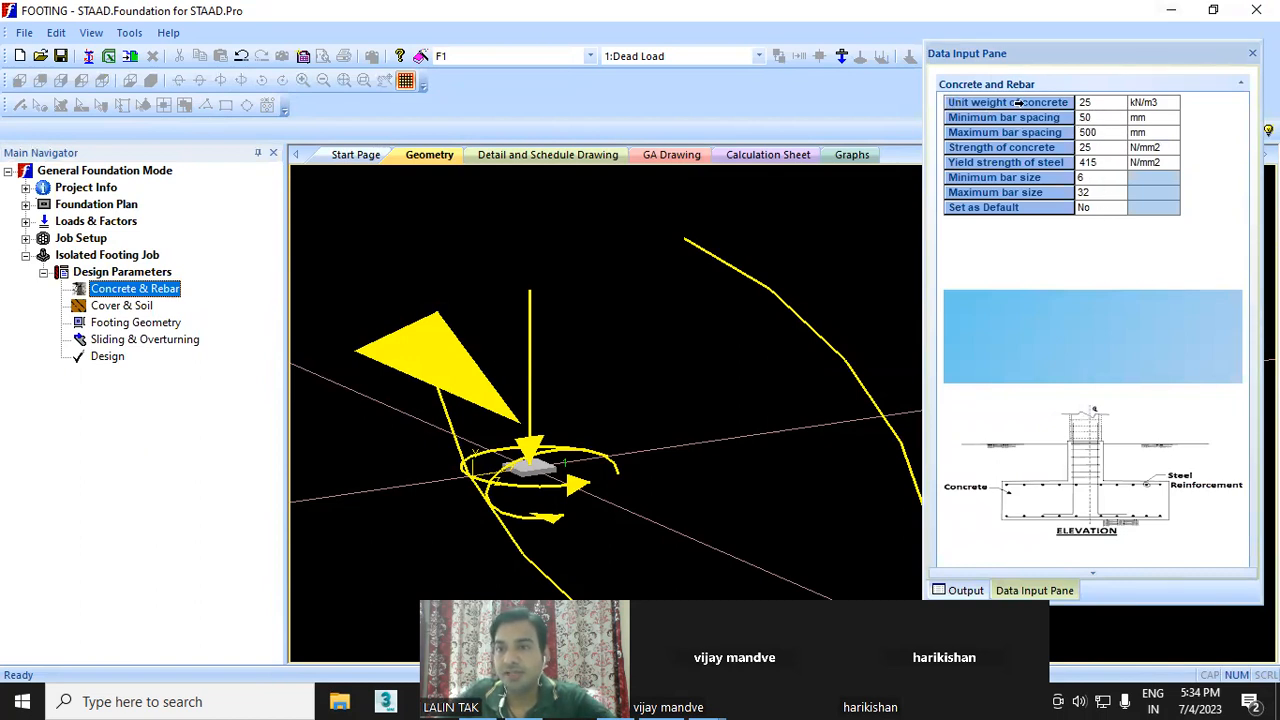
left_click(1103, 106)
left_click(1104, 106)
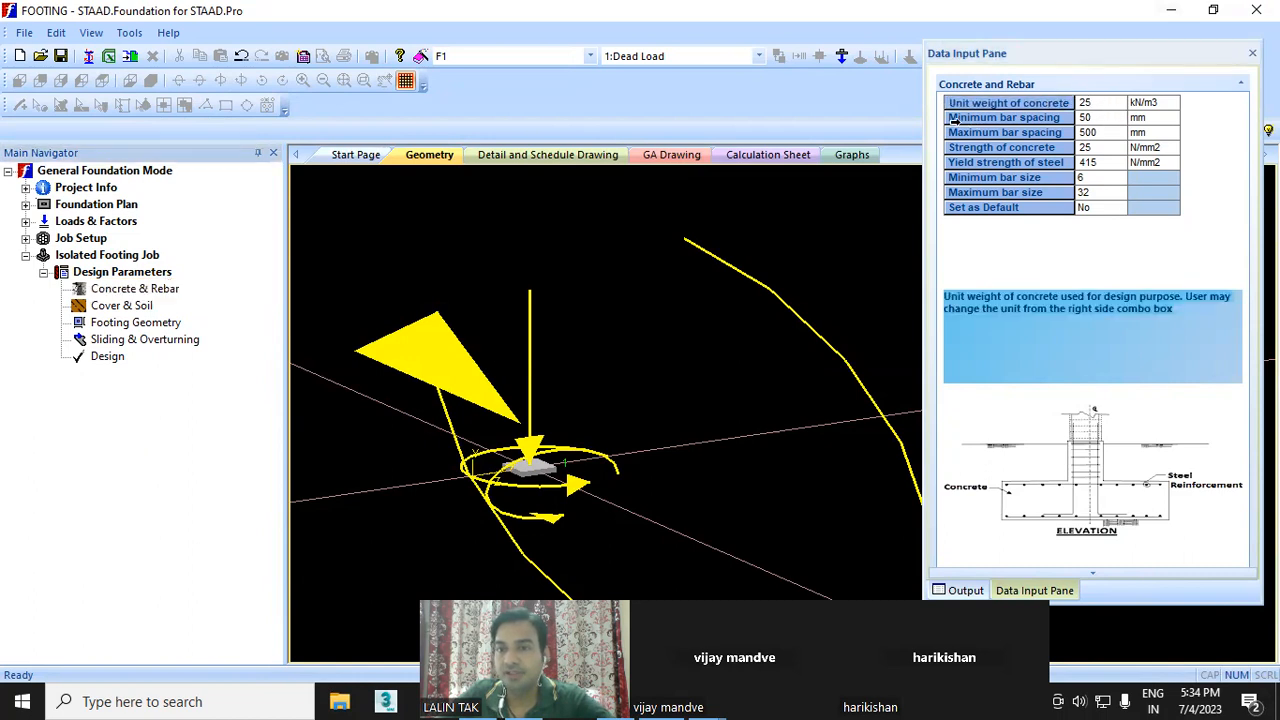
left_click(1100, 119)
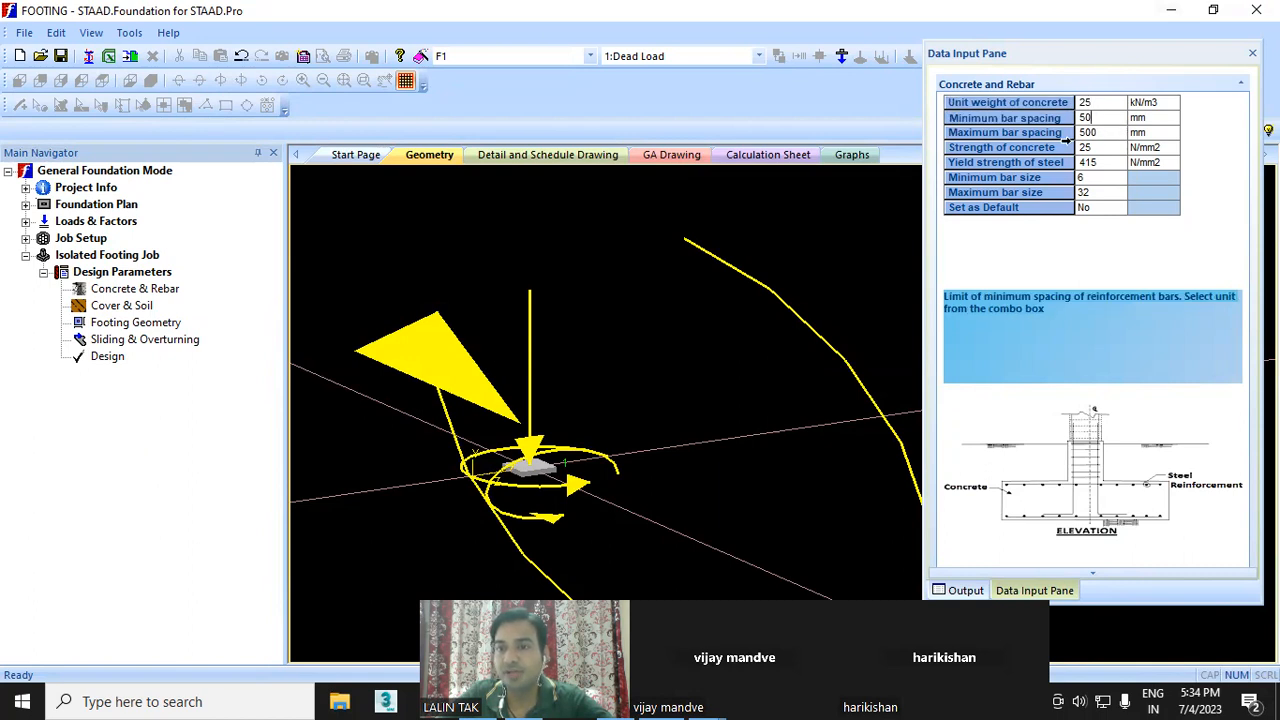
left_click(1100, 132)
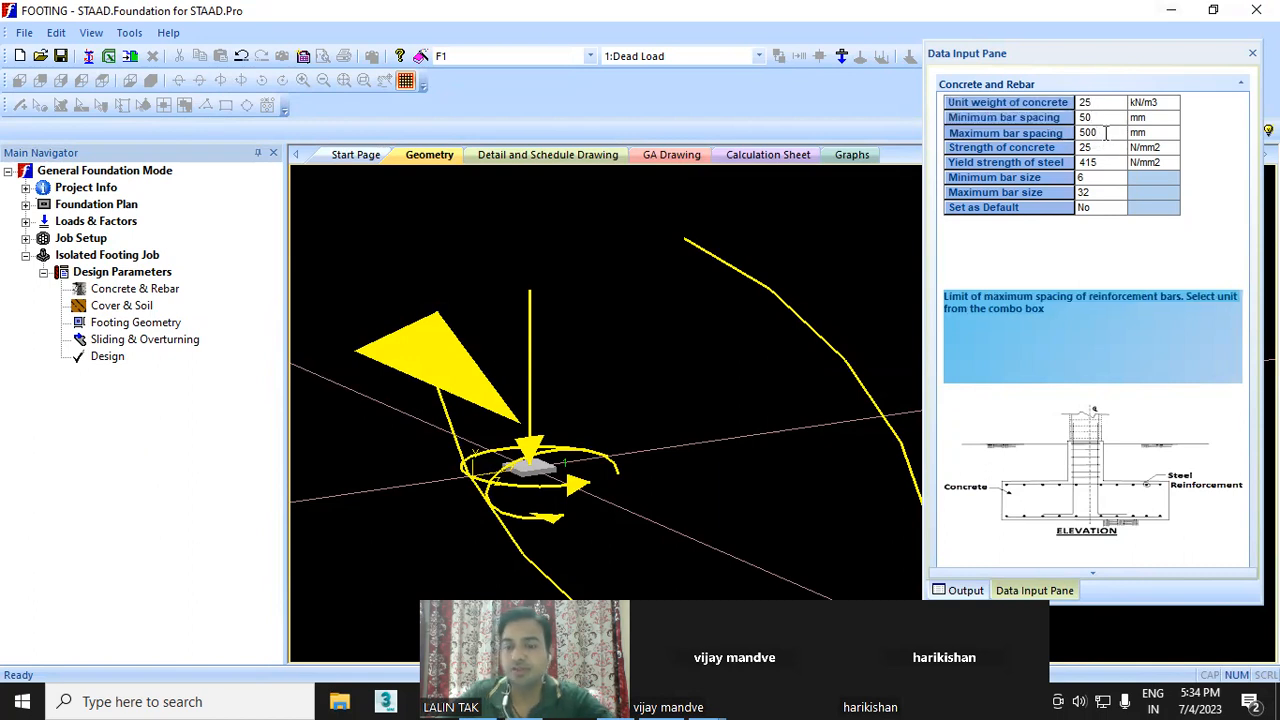
key("BackSpace")
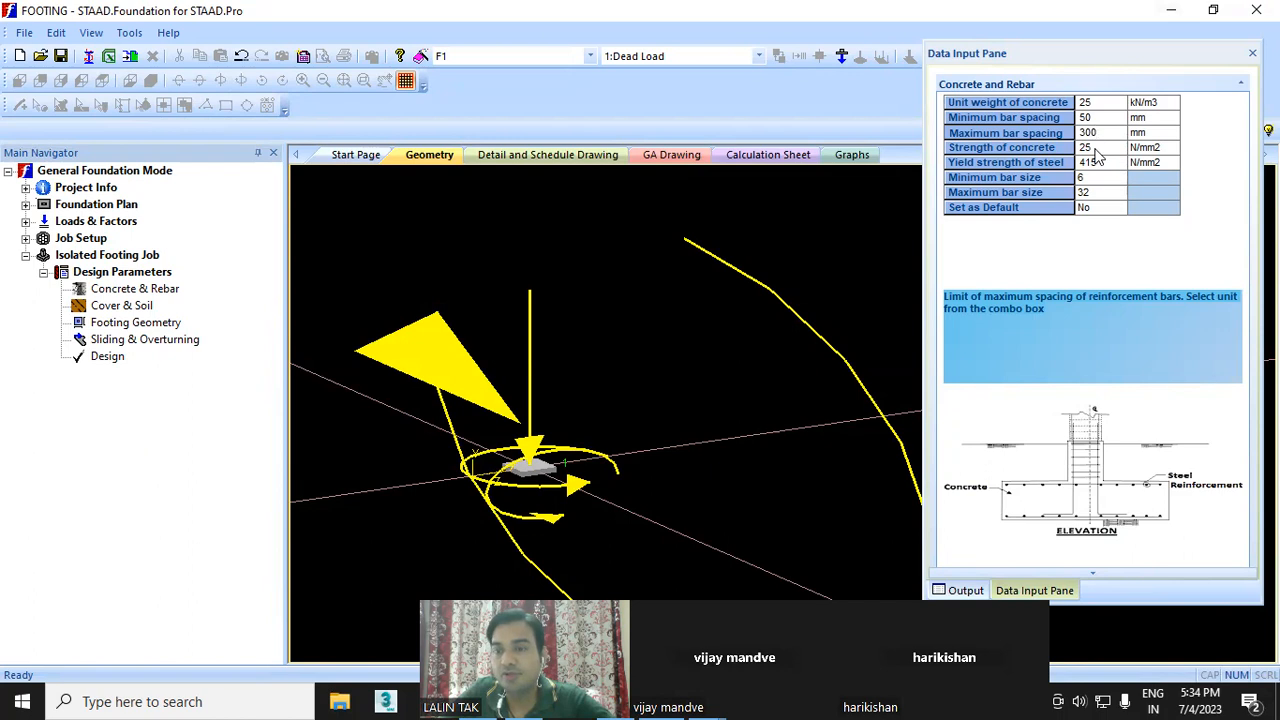
- Set the footing reinforcement's minimum bar size to 8 and maximum bar size to 16
left_click(1097, 148)
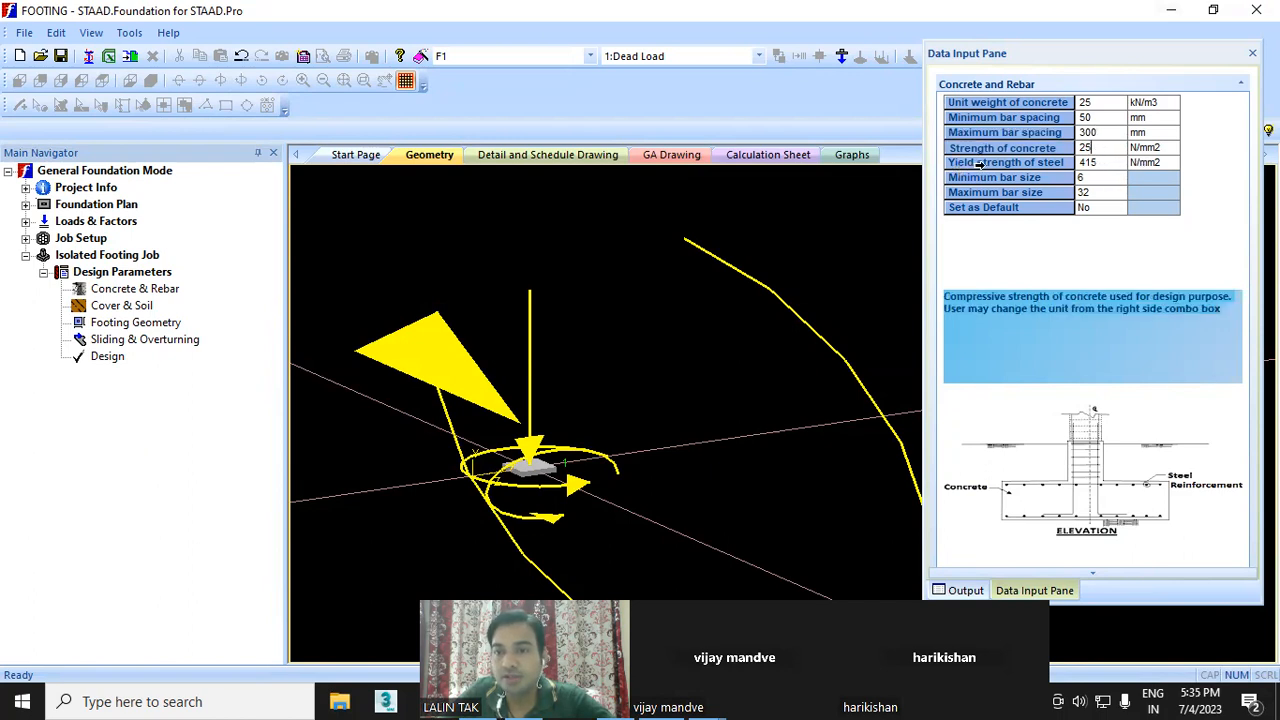
left_click(1100, 163)
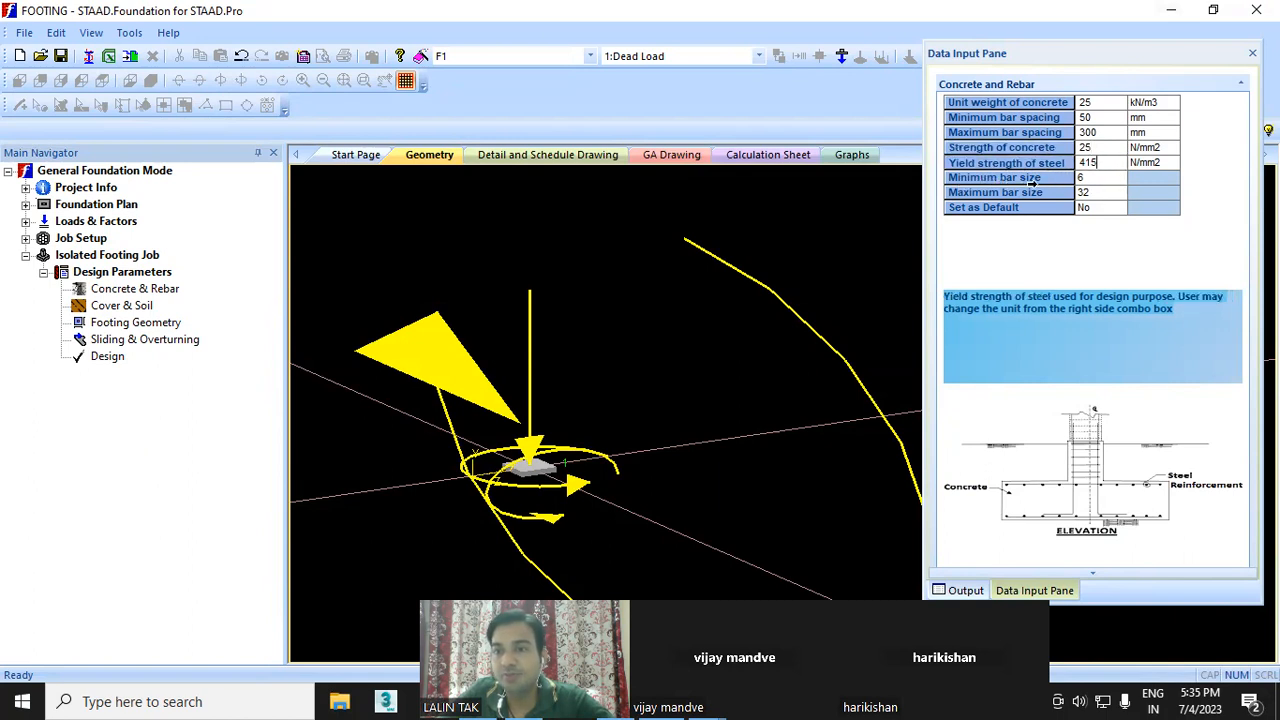
left_click(1100, 180)
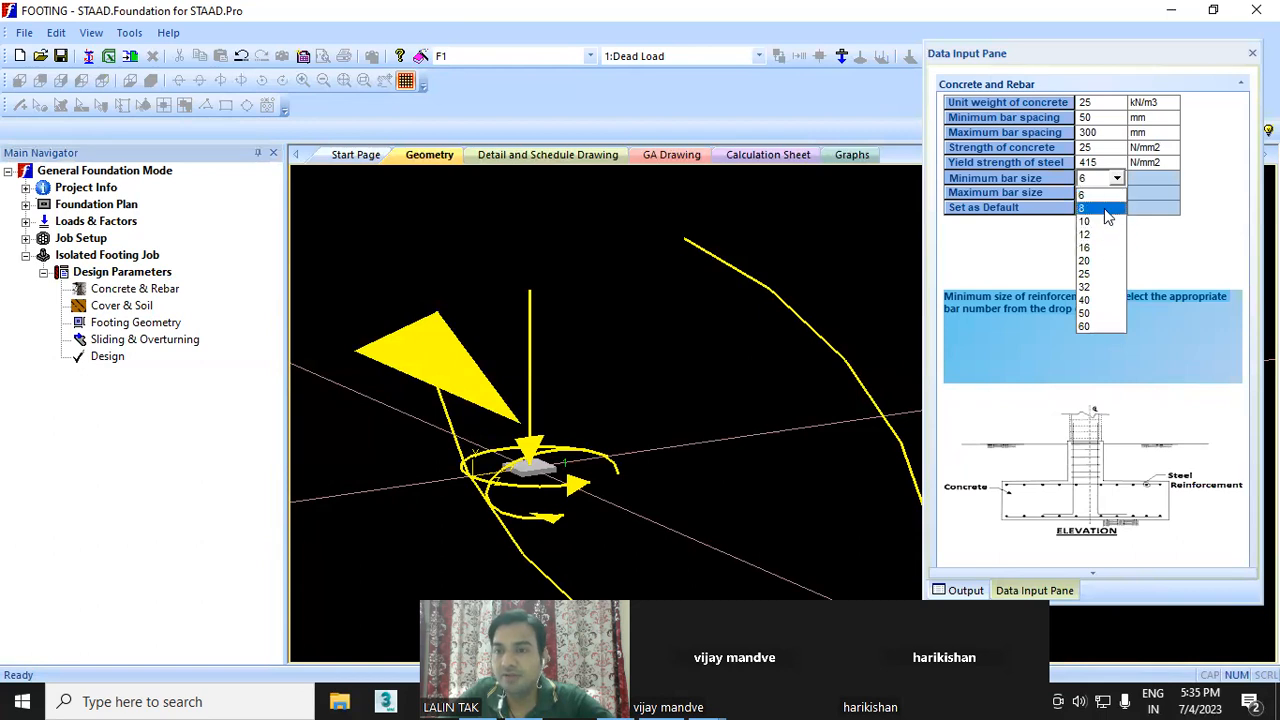
left_click(1099, 210)
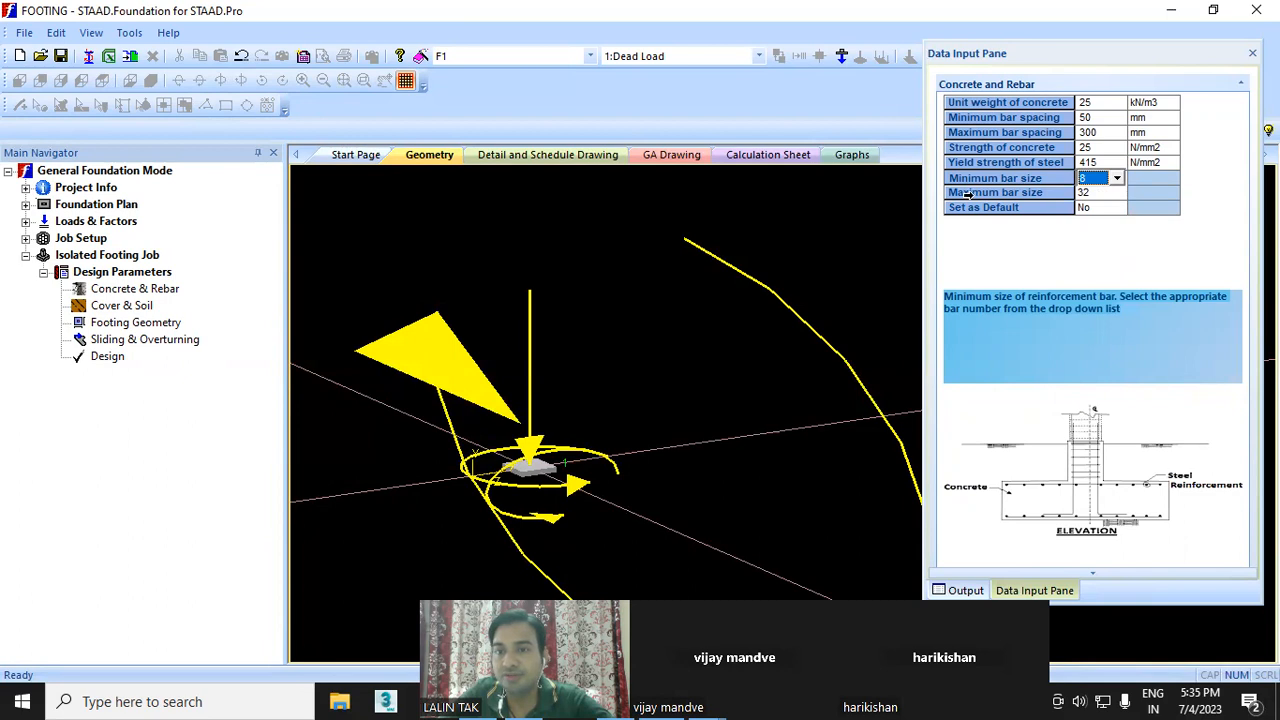
left_click(1116, 193)
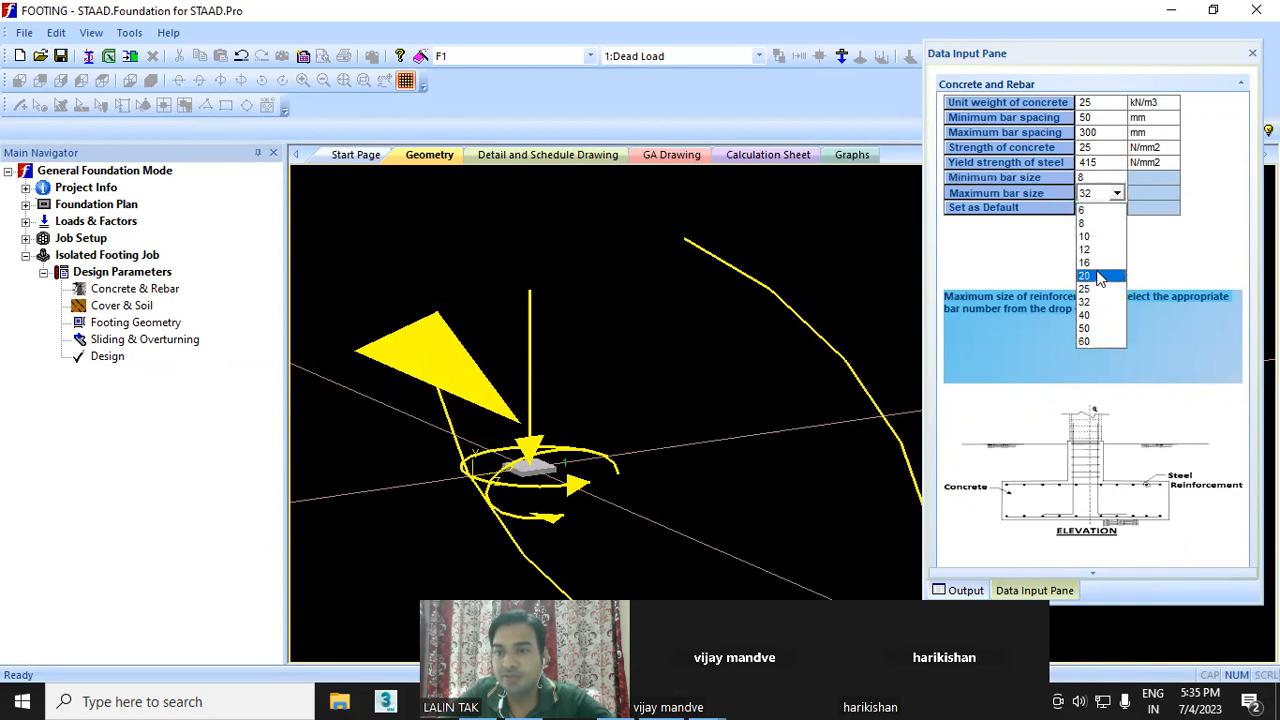
left_click(1087, 262)
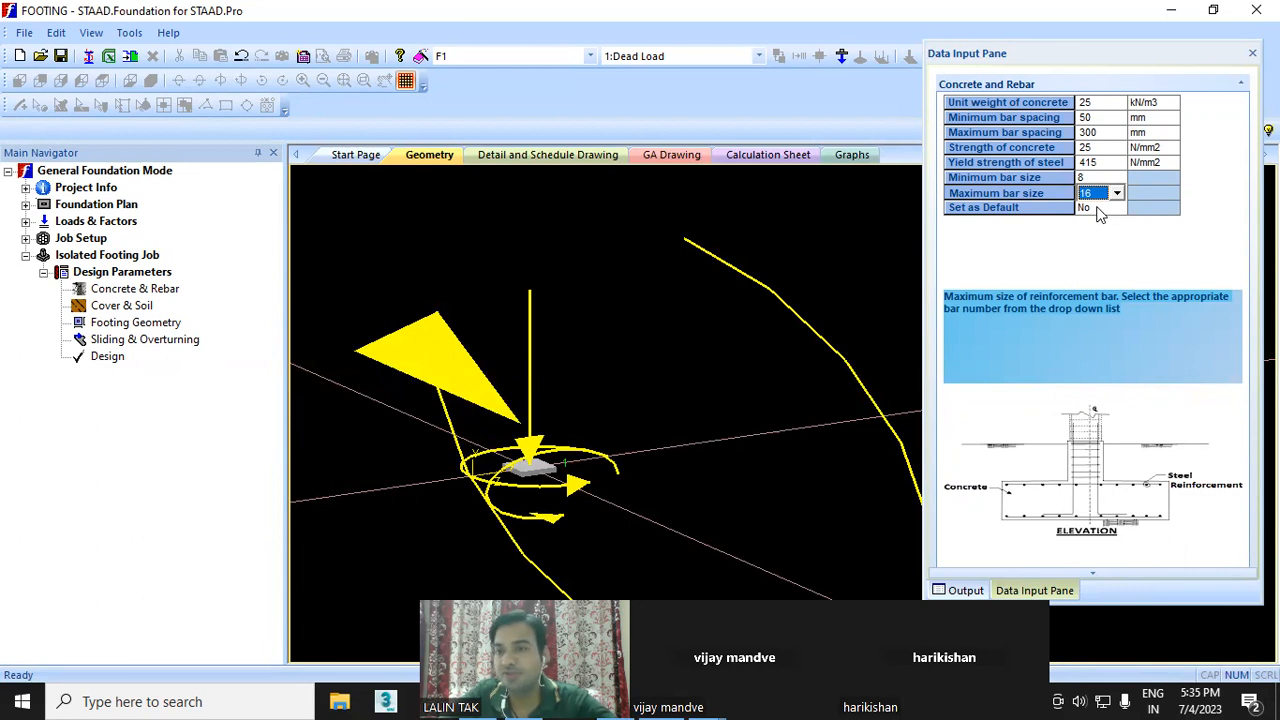
- In the footing job's Cover & Soil parameters, set the depth of soil above the footing to 1500 mm
left_click(127, 306)
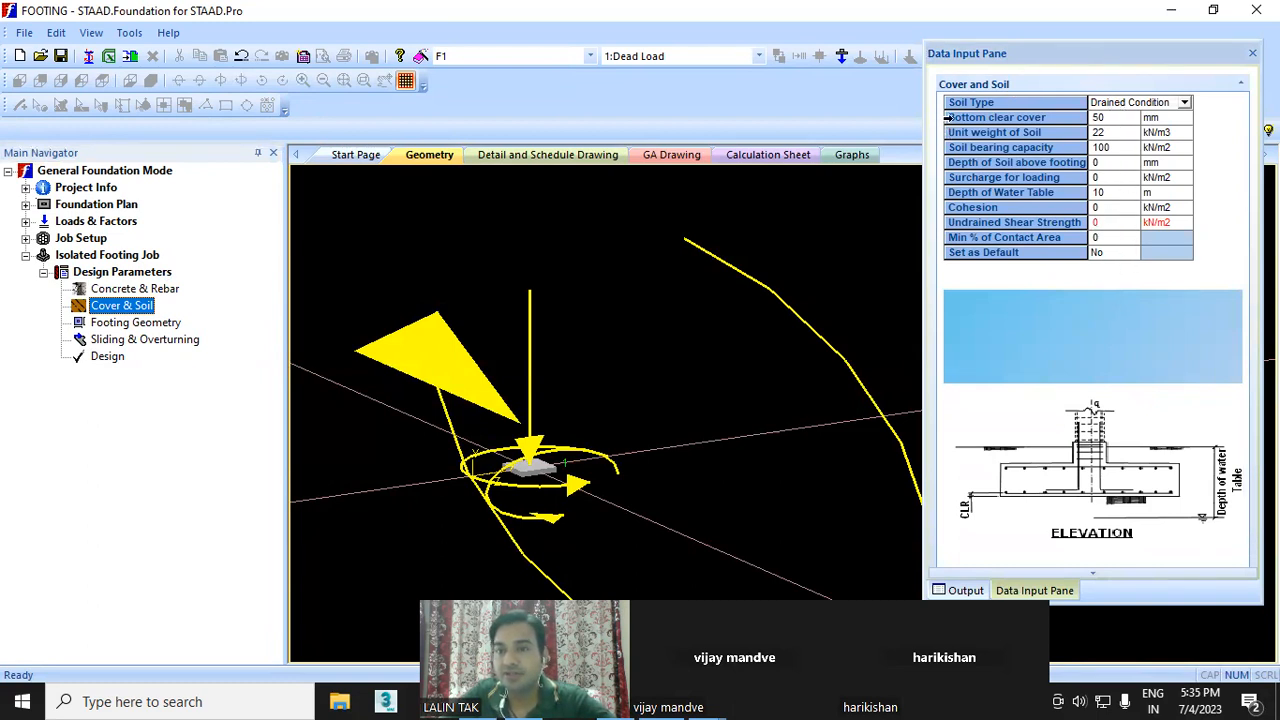
left_click(1112, 119)
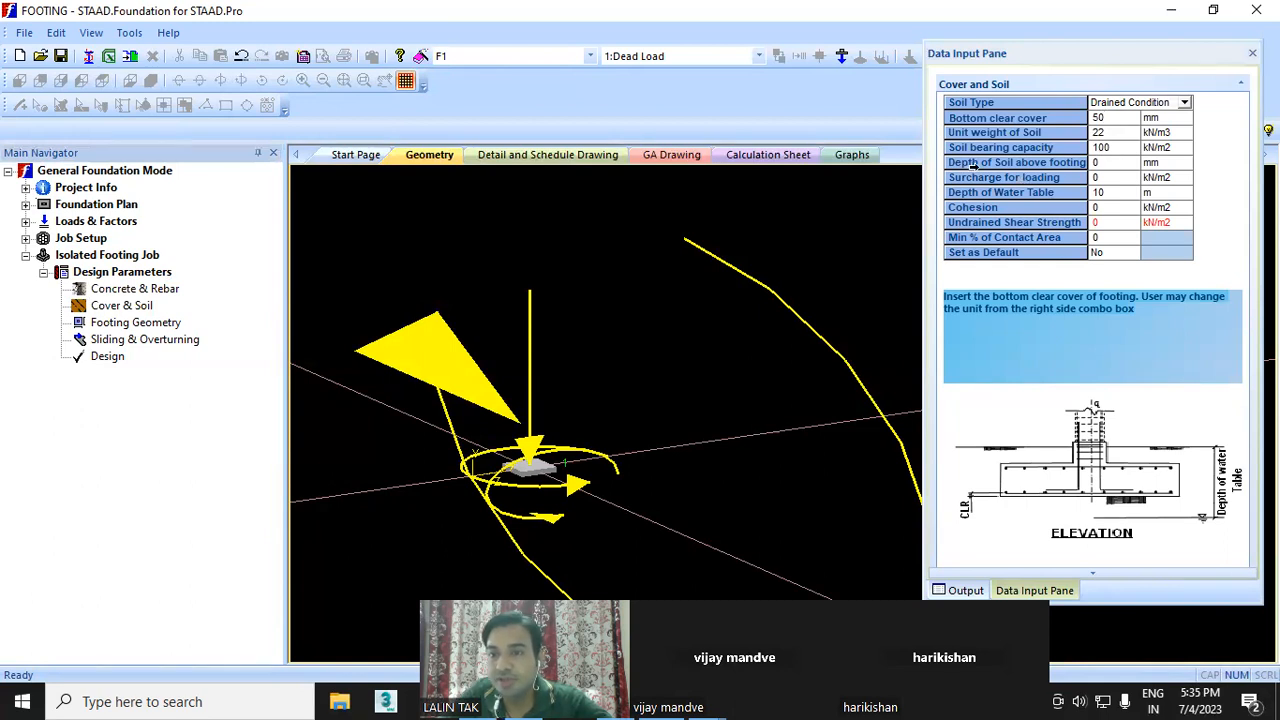
left_click(1104, 163)
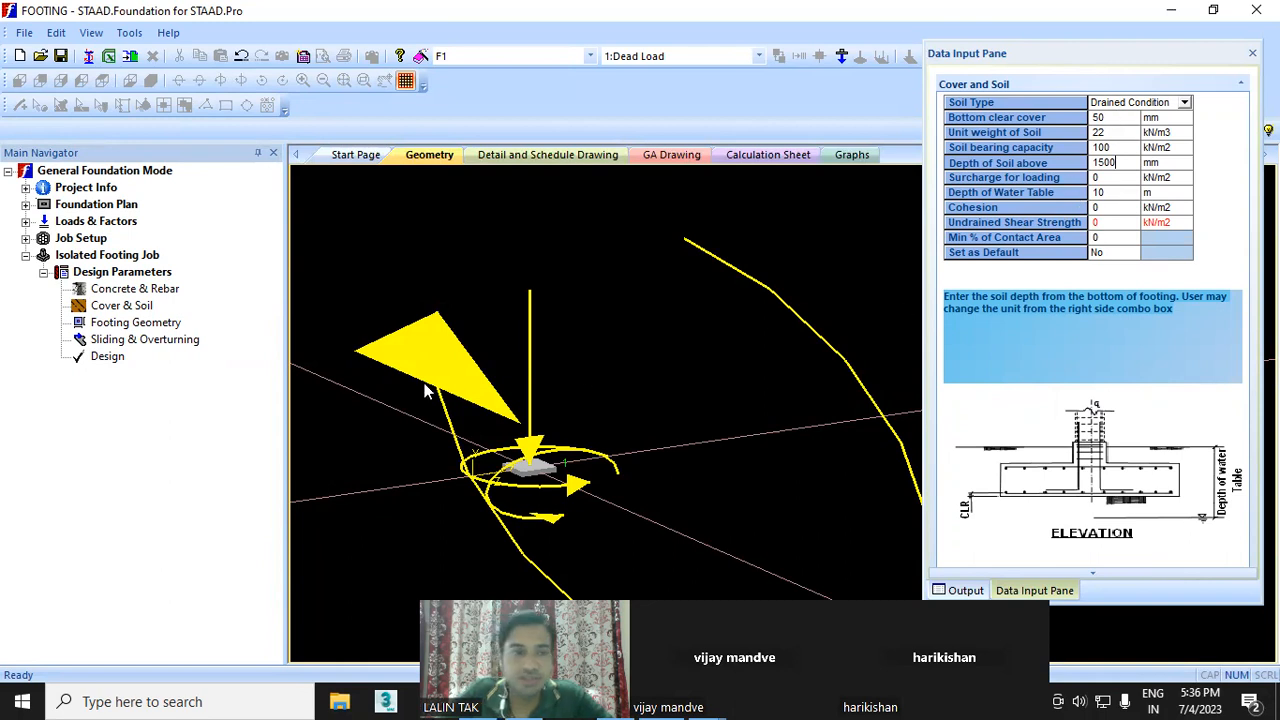
- In the Footing Geometry parameters, set the footing type to Sloped and the design type to Calculate Dimension
left_click(123, 323)
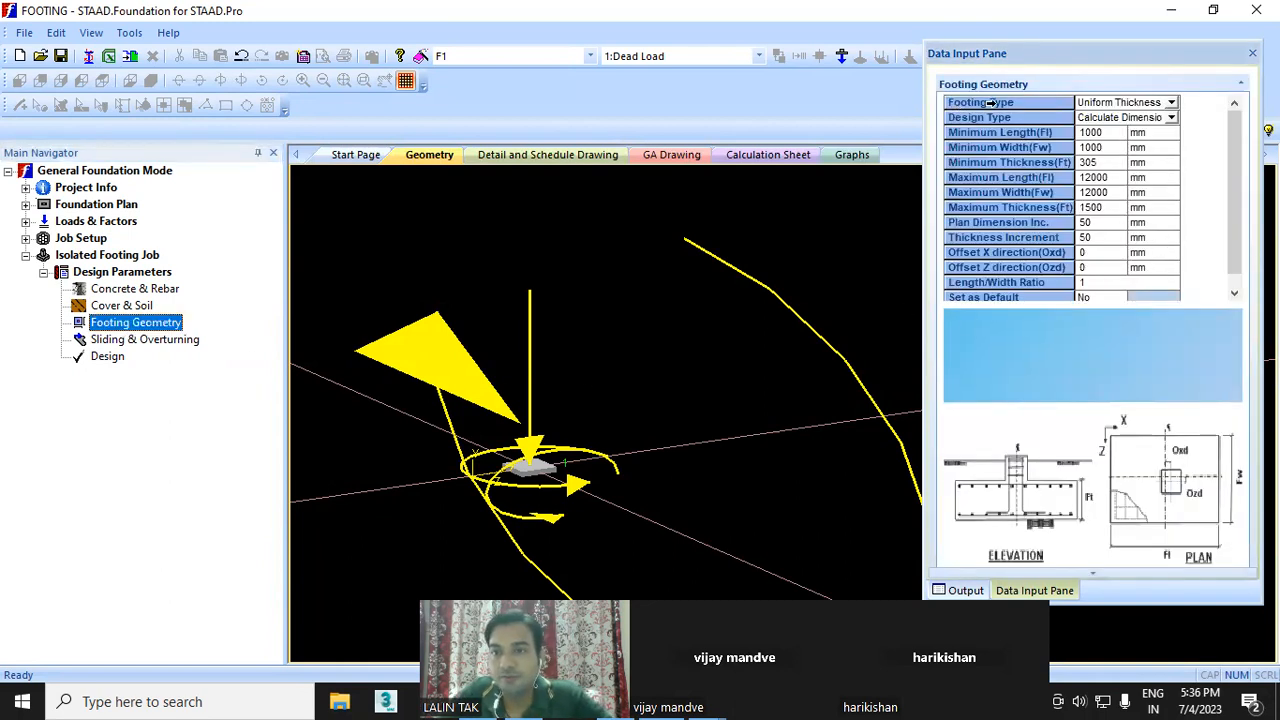
left_click(1170, 103)
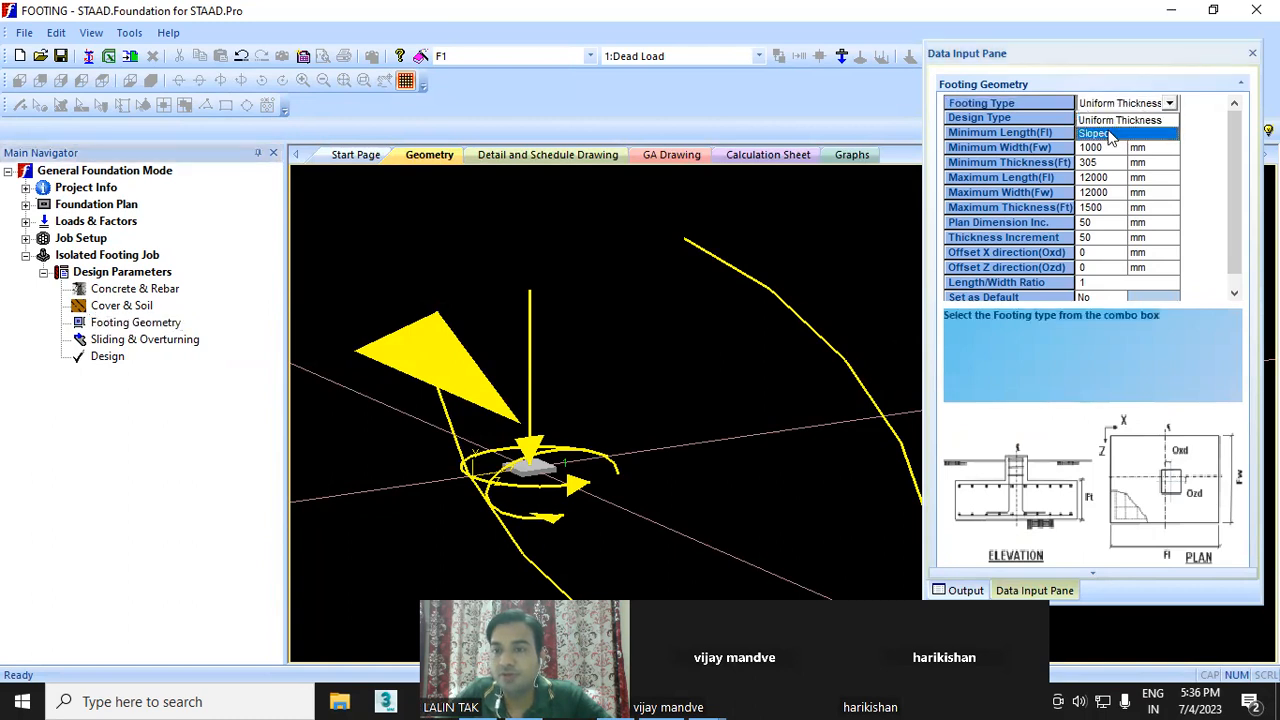
left_click(1108, 134)
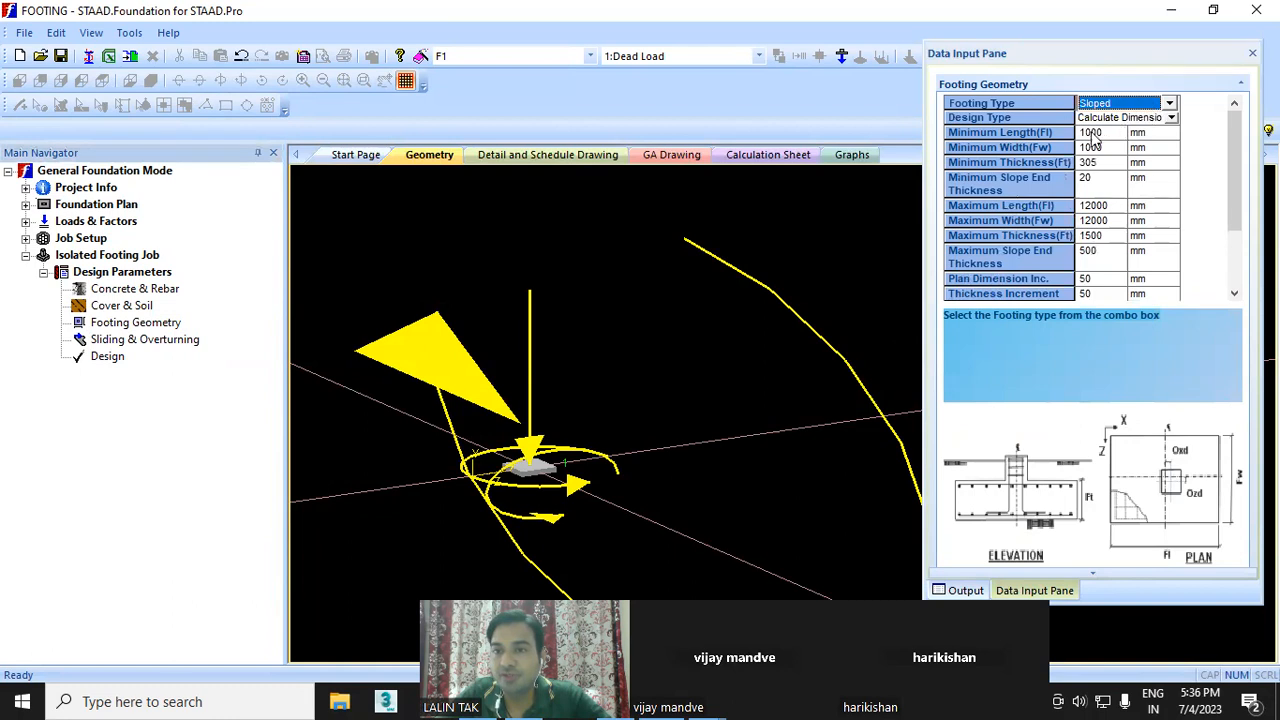
left_click(1170, 118)
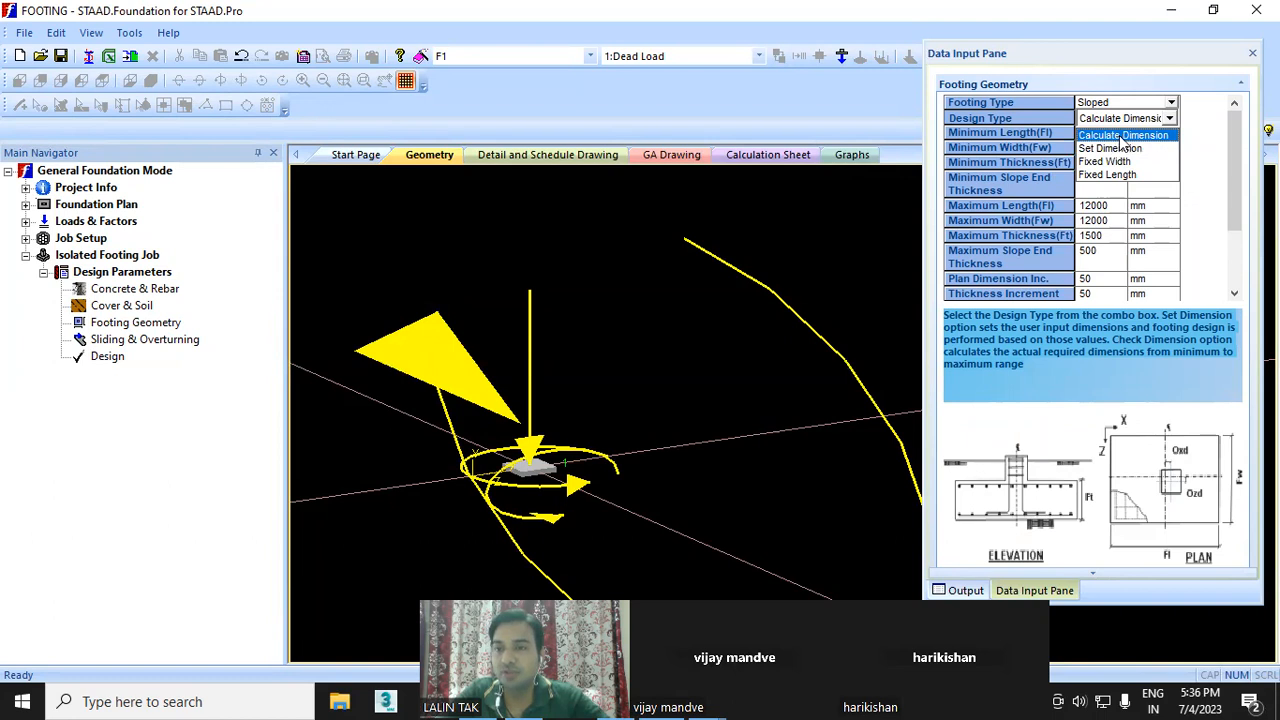
left_click(1122, 136)
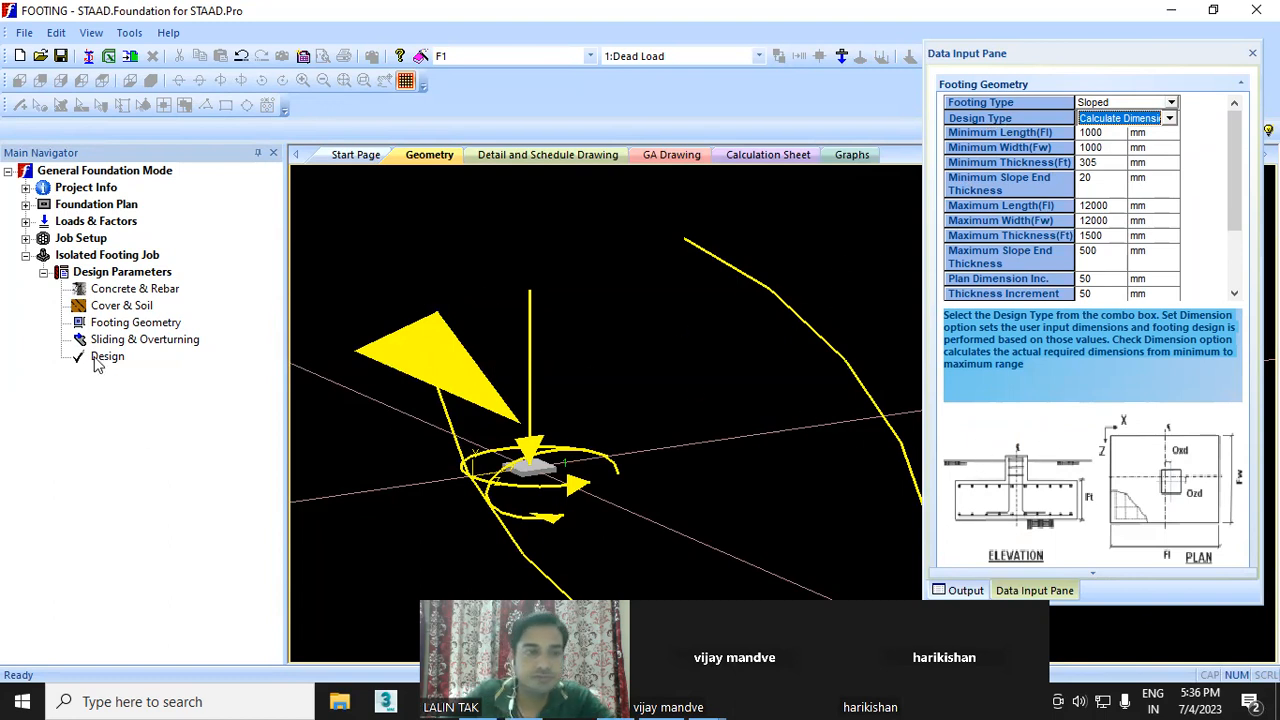
- Review the Sliding & Overturning parameters, decline the auto-save, and run the isolated footing analysis and design
left_click(124, 342)
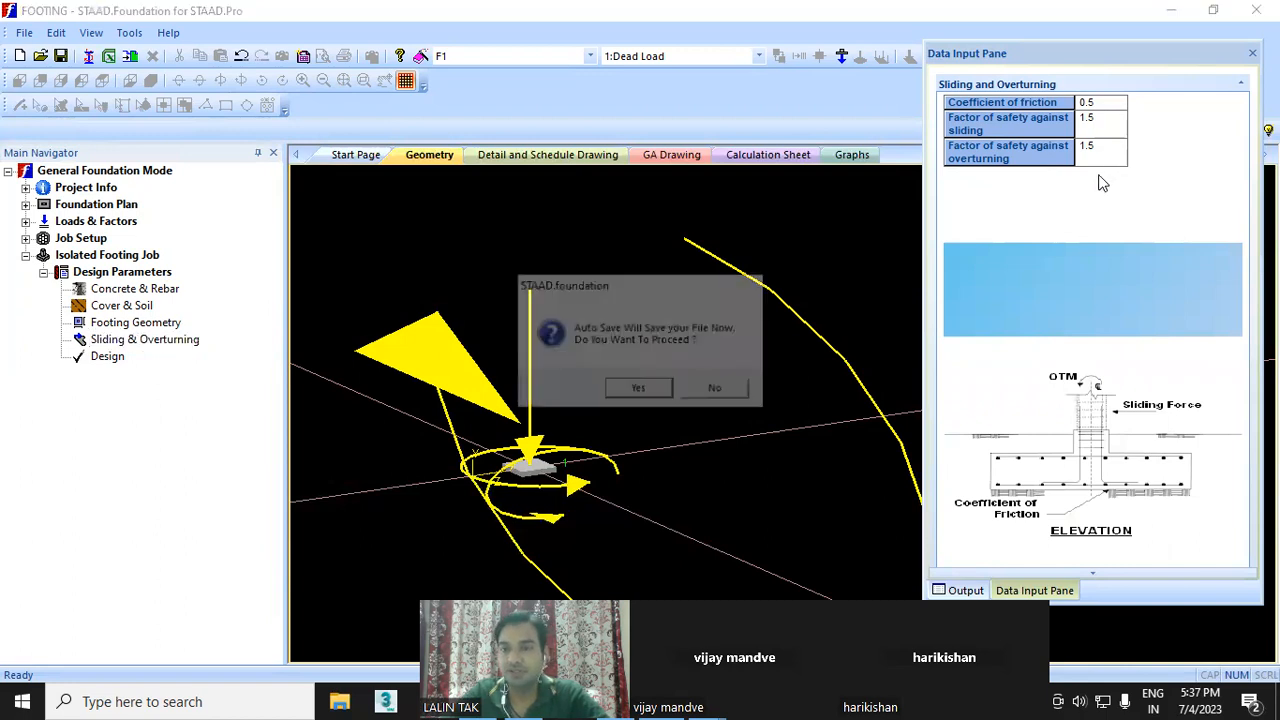
left_click(699, 394)
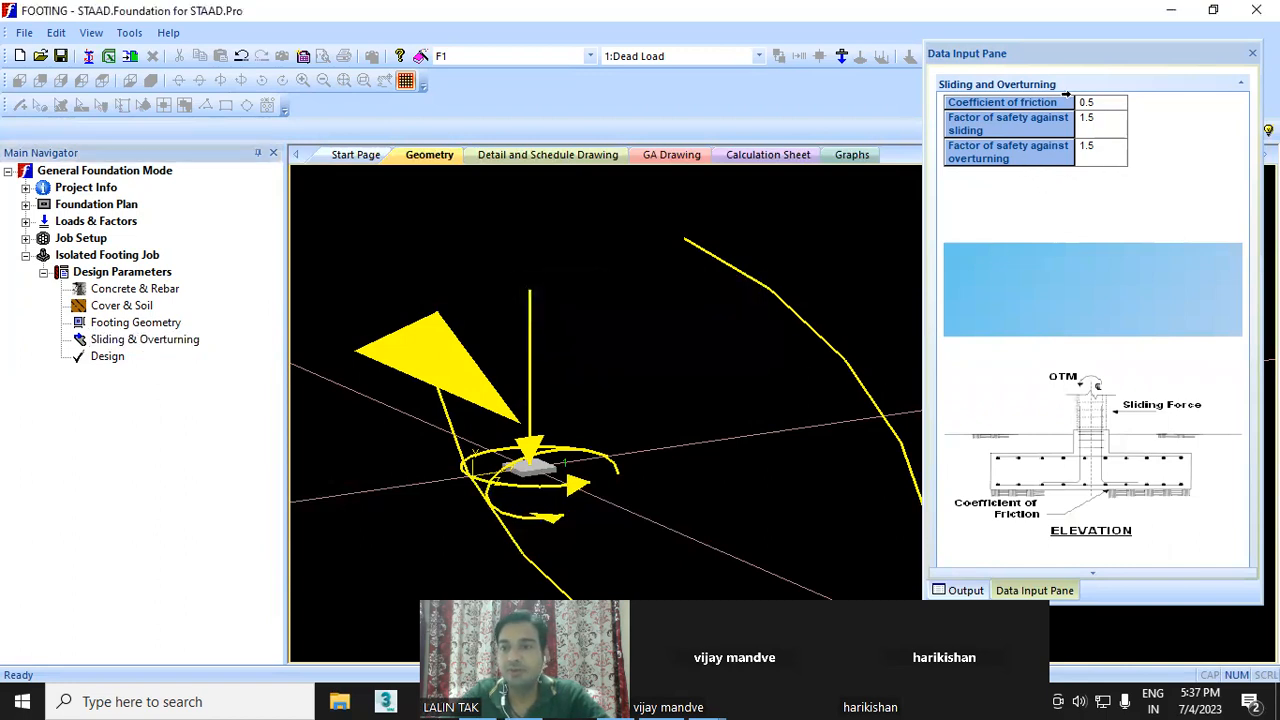
left_click(106, 358)
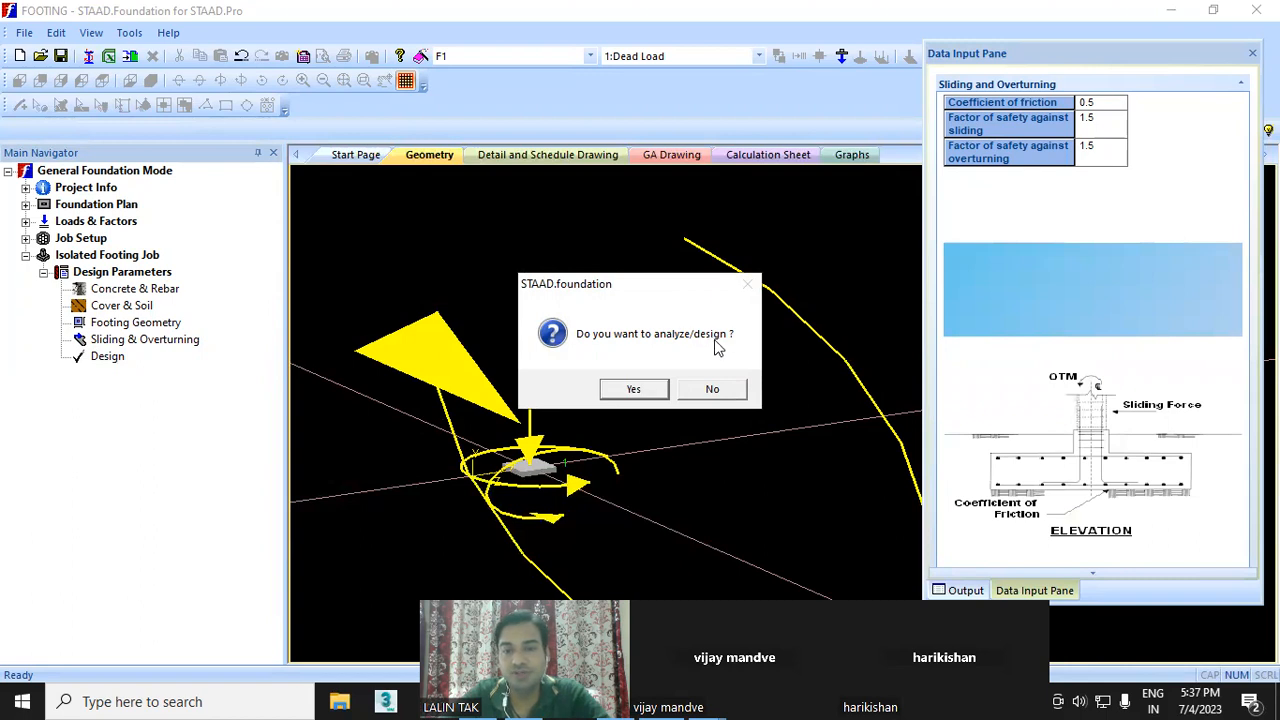
left_click(636, 389)
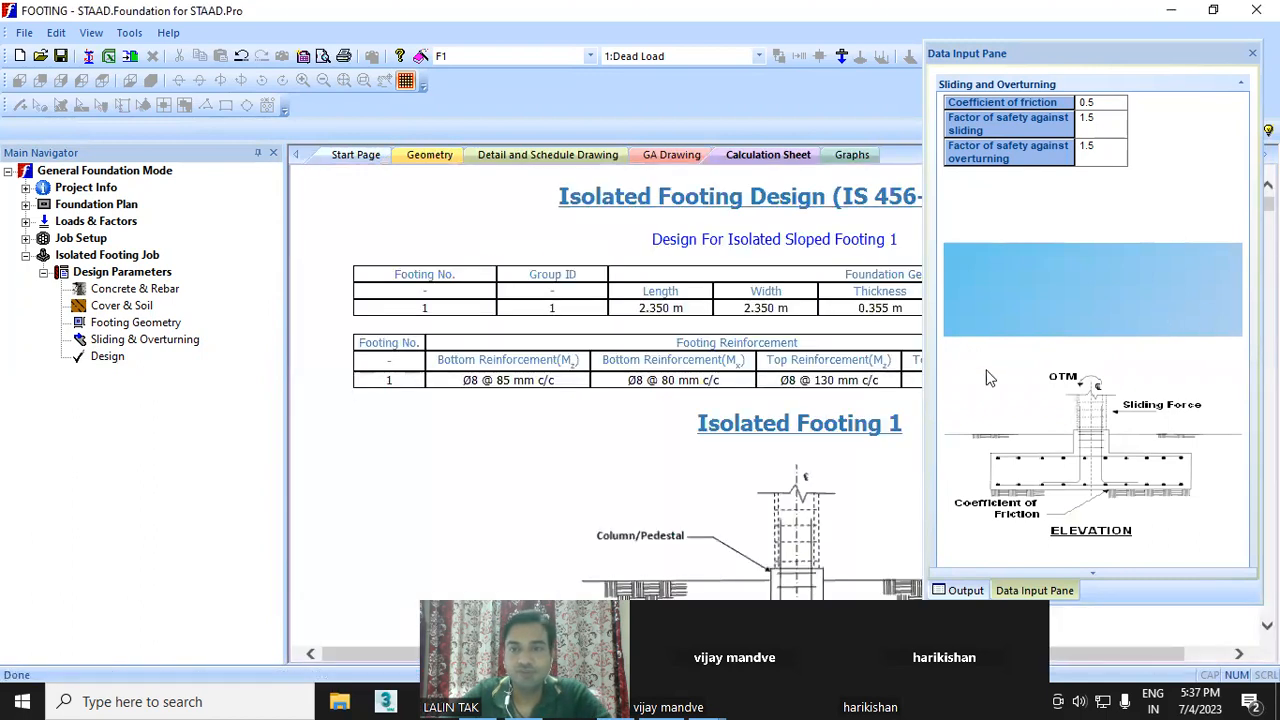
- Open the footing's detail drawing and examine the plan view, down to the bottom reinforcement callout at its lower corner
left_click(522, 158)
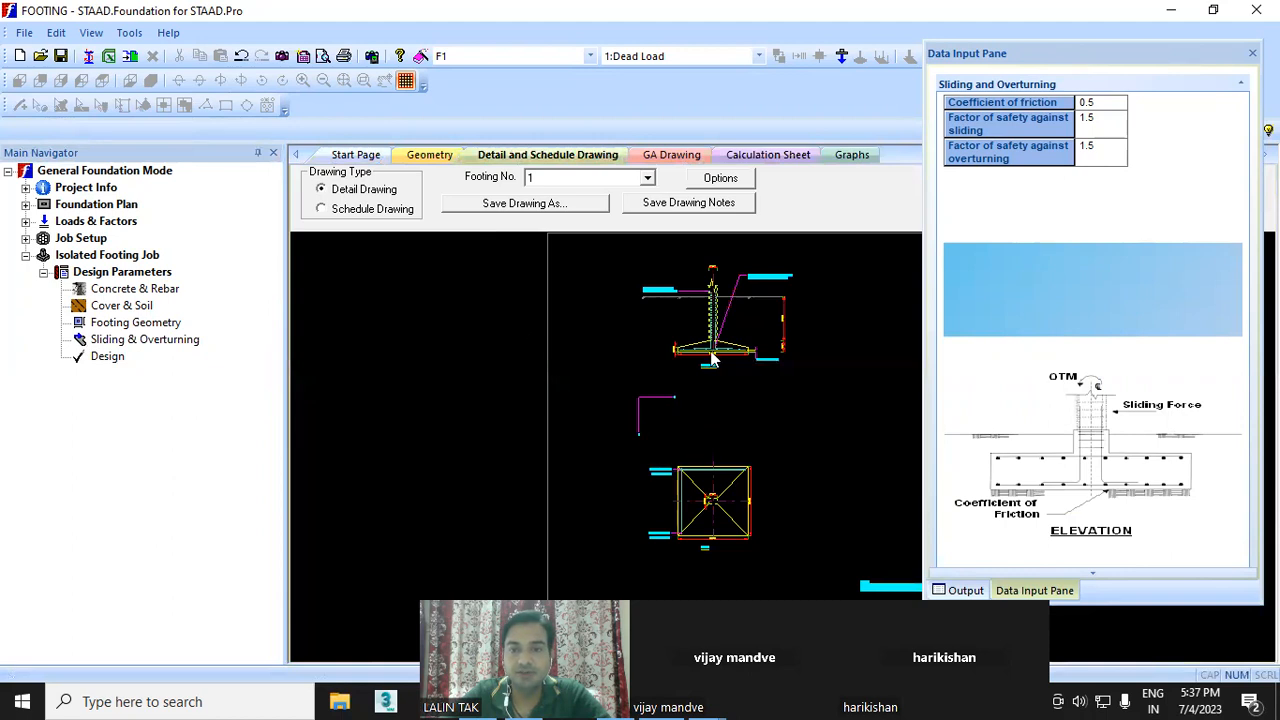
scroll(715, 370, "down", 2)
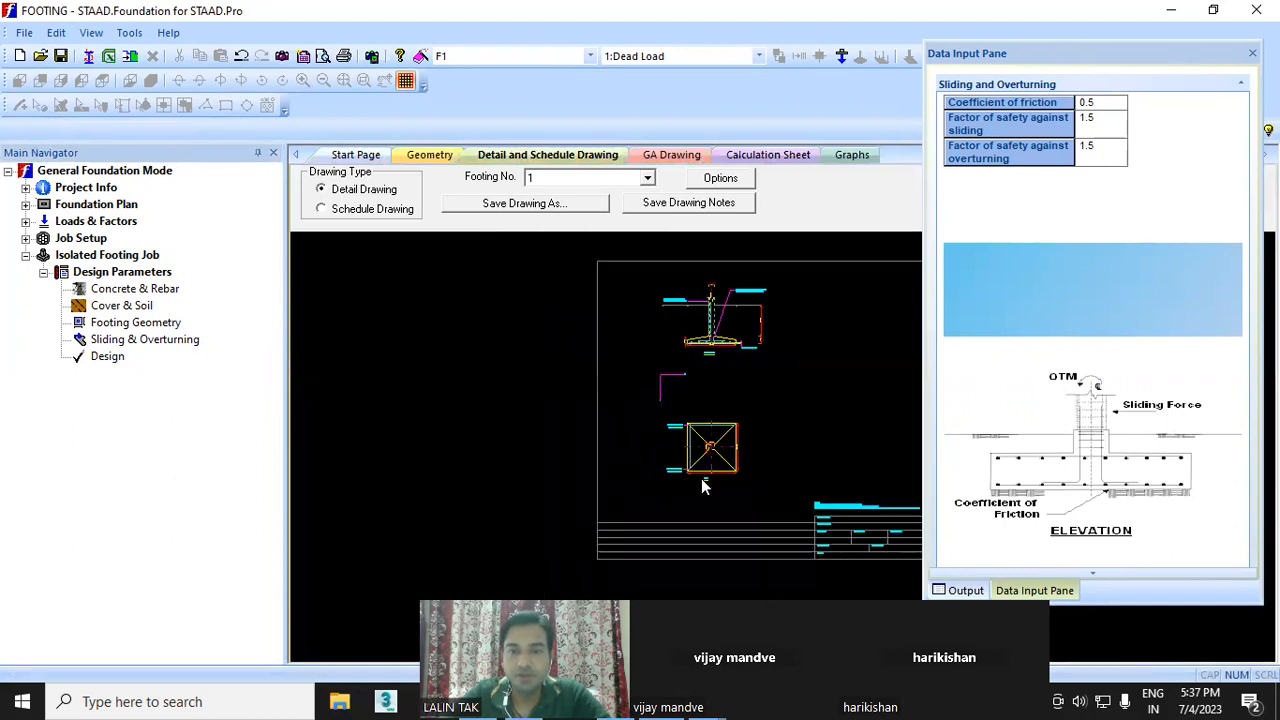
scroll(703, 478, "down", 1)
scroll(706, 477, "up", 4)
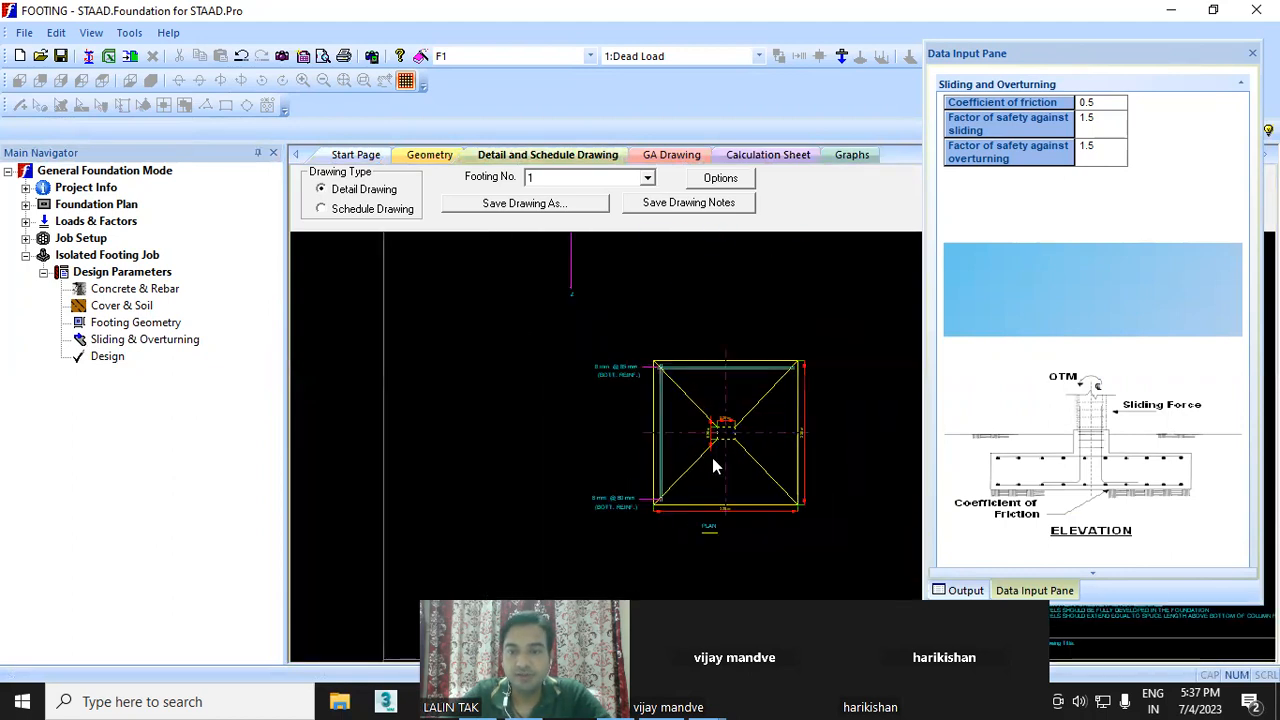
scroll(720, 450, "up", 5)
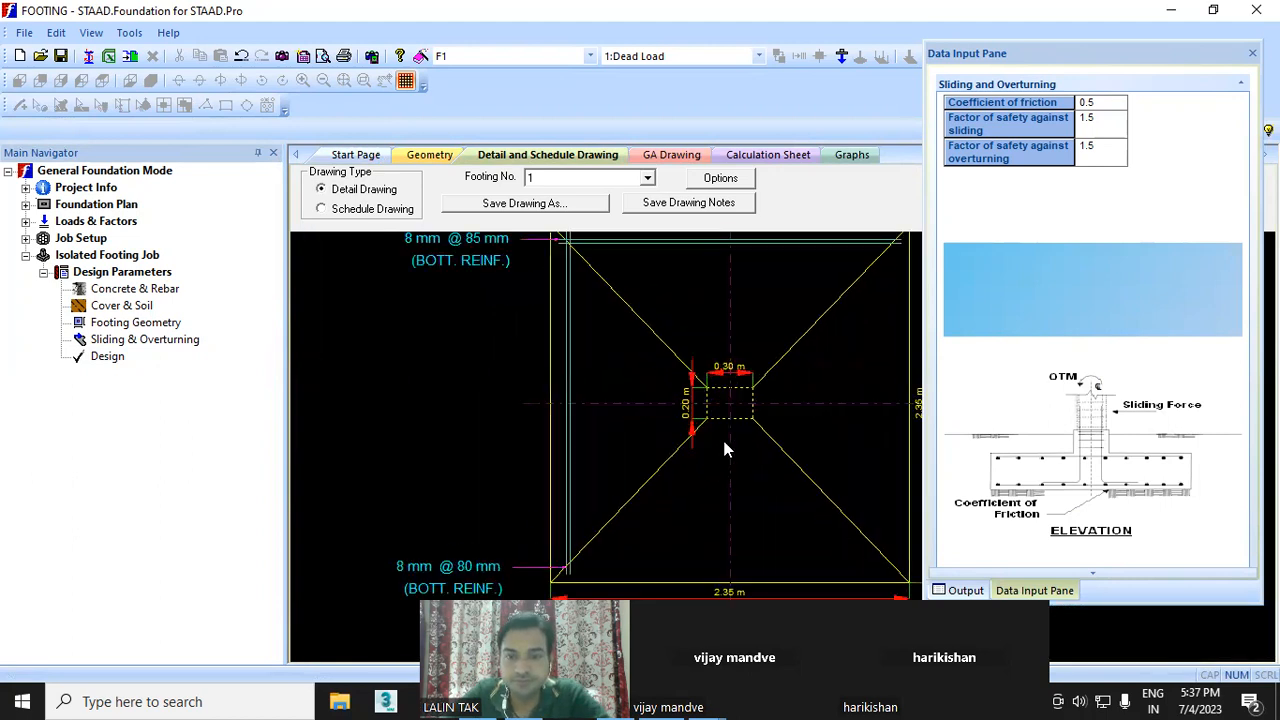
mouse_move(651, 438)
middle_mouse_down()
mouse_move(666, 406)
mouse_move(723, 432)
mouse_move(746, 368)
mouse_move(722, 346)
middle_mouse_up()
scroll(637, 423, "up", 1)
middle_click_drag(690, 412, 737, 361)
middle_click_drag(660, 380, 652, 412)
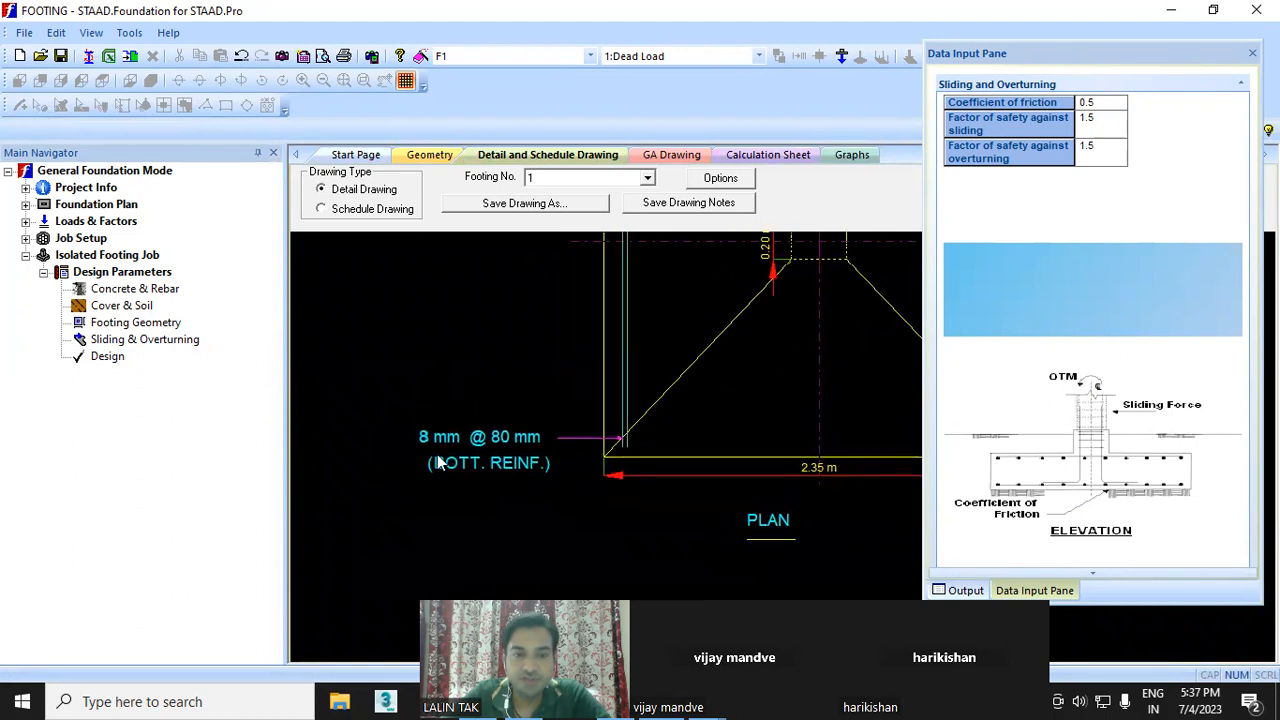
scroll(436, 462, "up", 1)
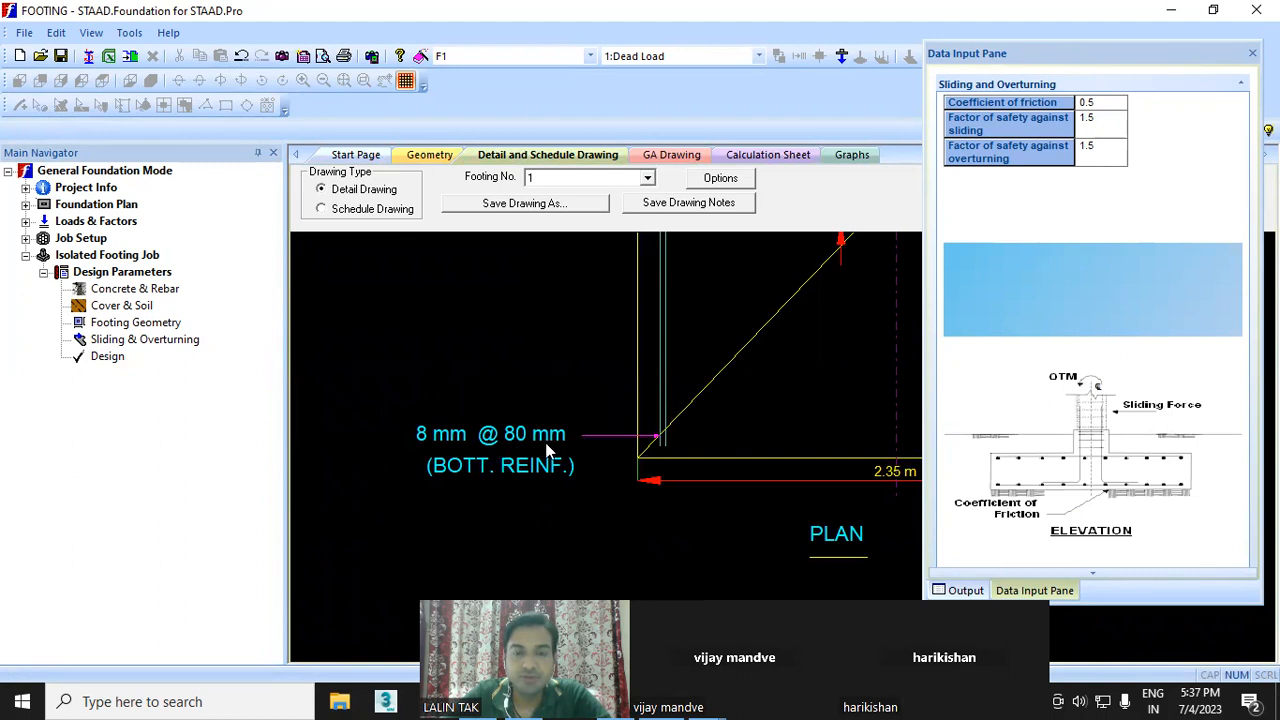
- Examine the column dimensions and the bottom reinforcement callout at the upper corner of the footing plan
middle_click_drag(655, 443, 601, 503)
middle_click_drag(536, 390, 534, 449)
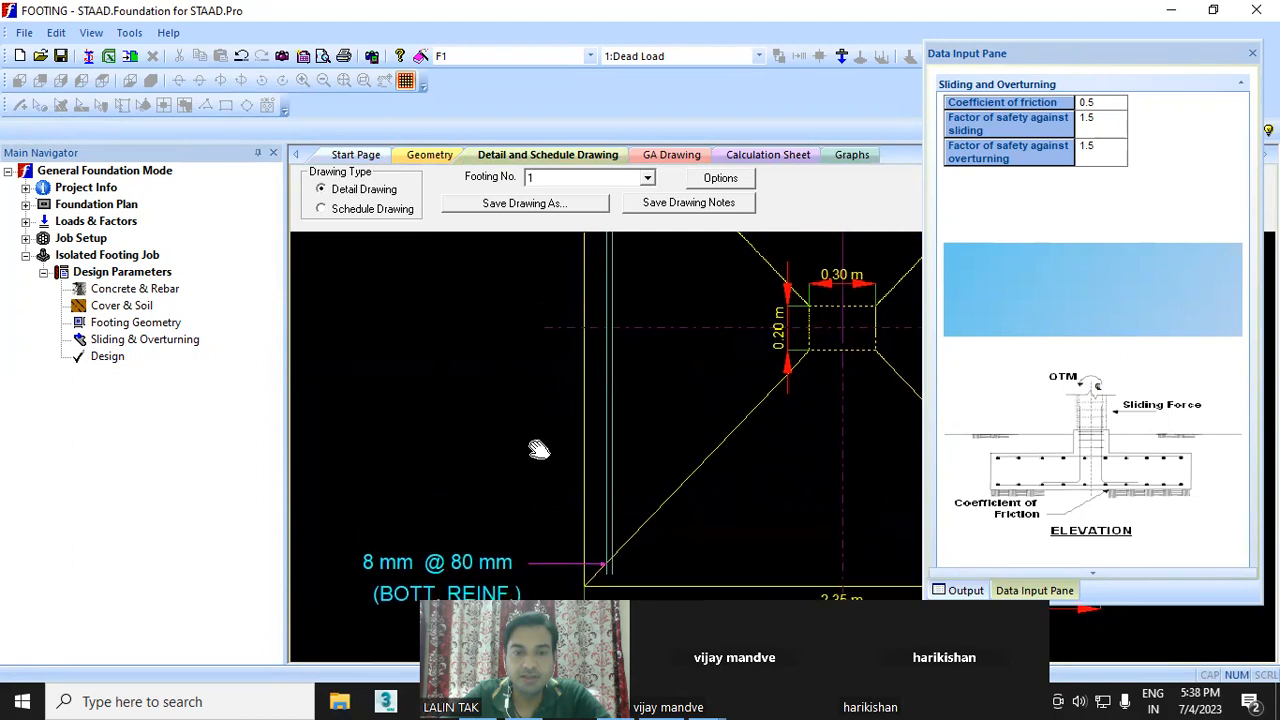
mouse_move(543, 371)
middle_mouse_down()
mouse_move(543, 457)
mouse_move(522, 352)
middle_mouse_up()
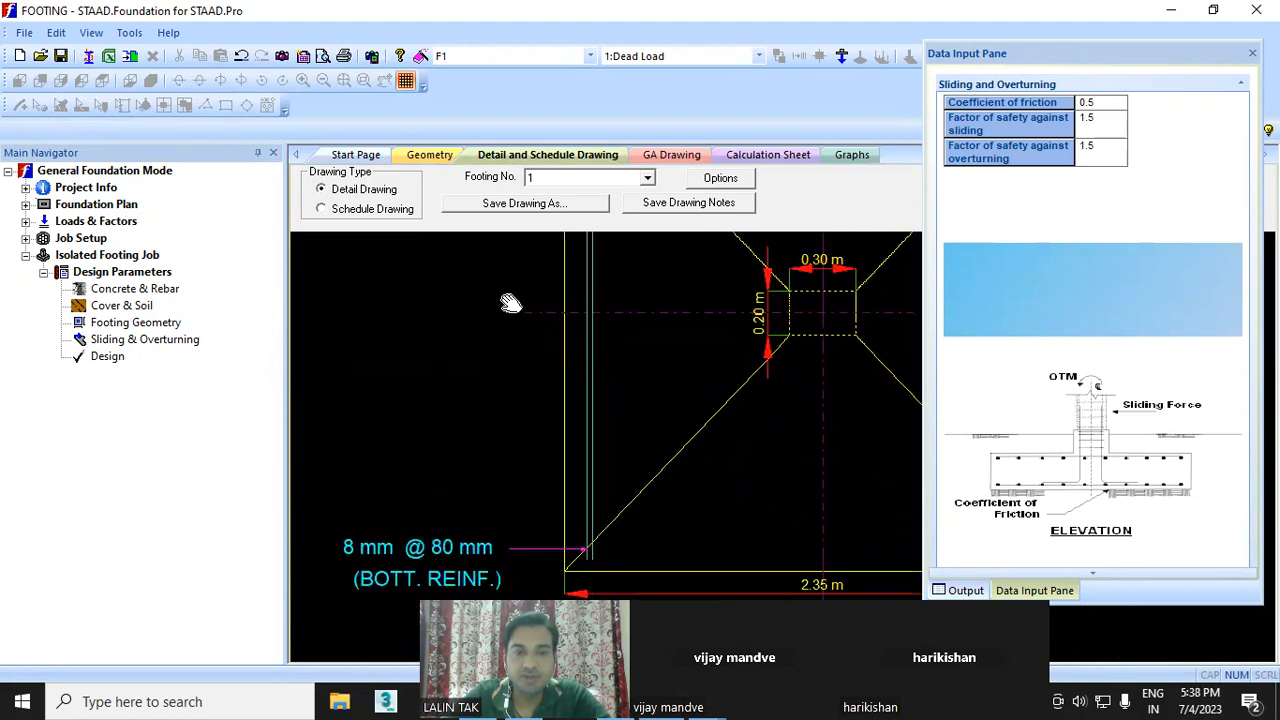
middle_click_drag(510, 303, 552, 475)
middle_click_drag(529, 323, 532, 413)
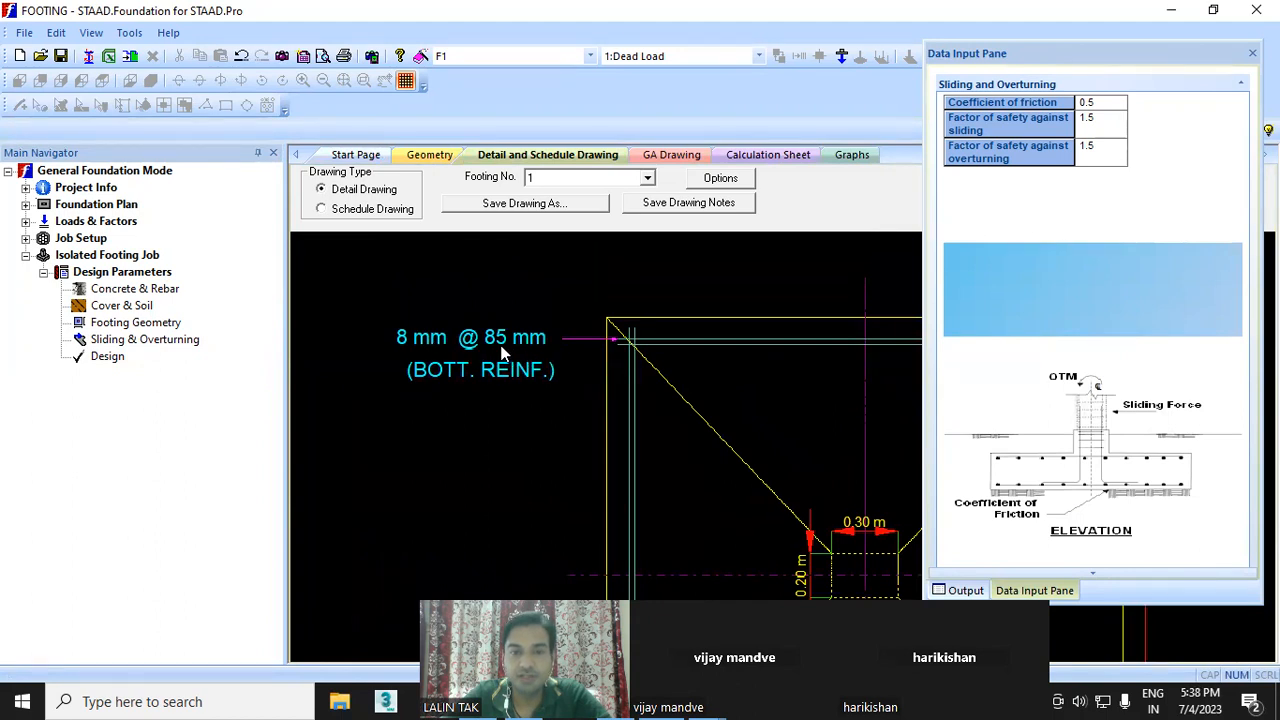
middle_click_drag(571, 372, 469, 382)
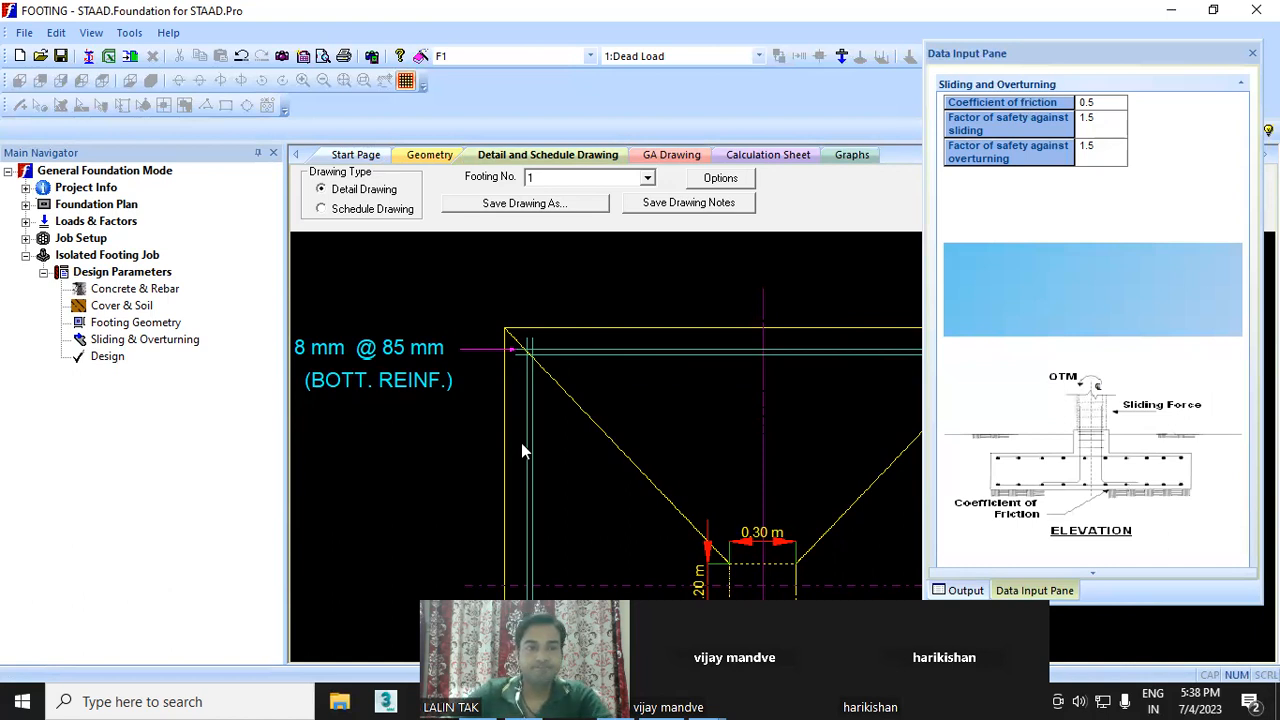
middle_click_drag(744, 371, 729, 363)
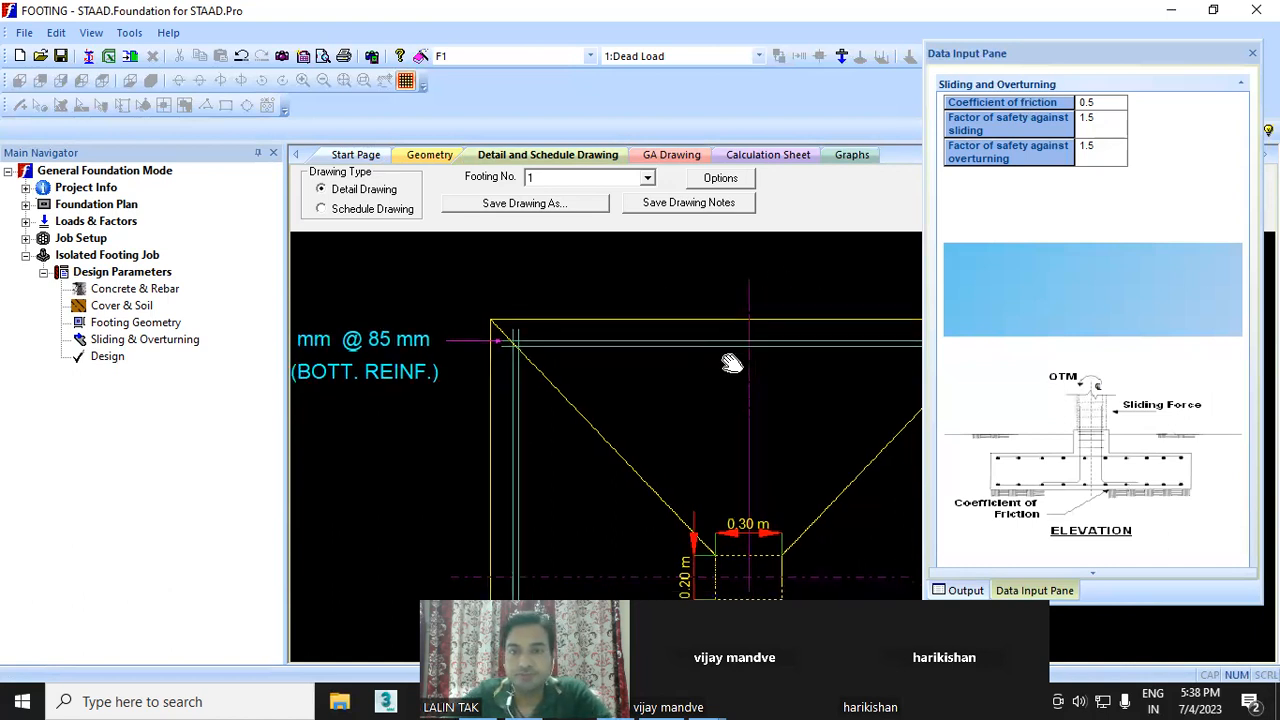
- Show the Isofoot Design Summary output, widen it to fit all its columns, and place it below the detail drawing
left_click(92, 34)
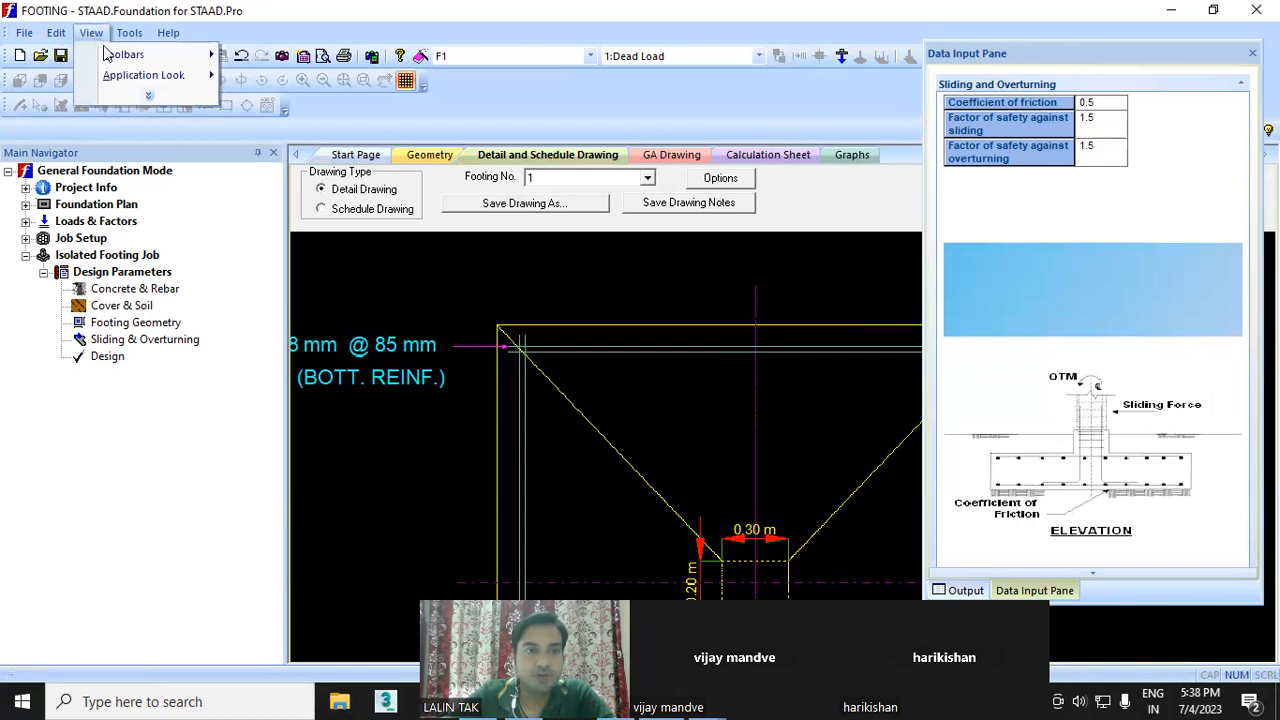
mouse_move(174, 58)
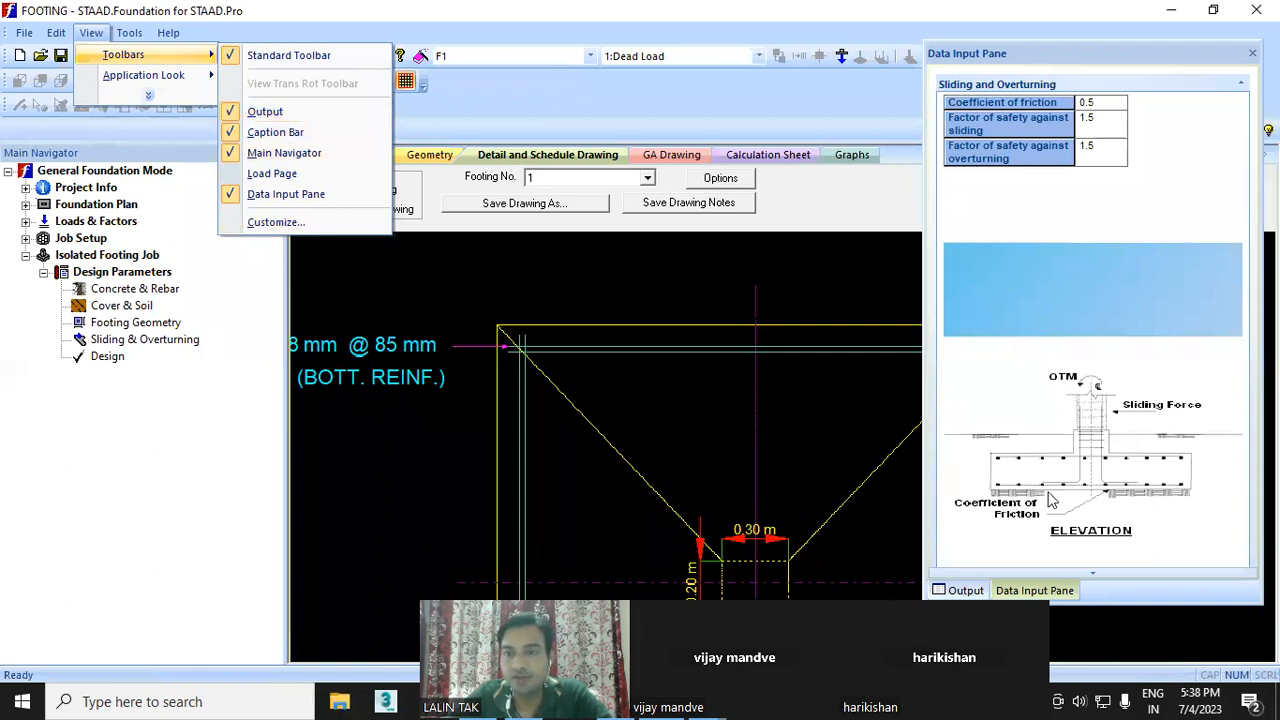
left_click_drag(1057, 51, 1008, 51)
left_click(916, 589)
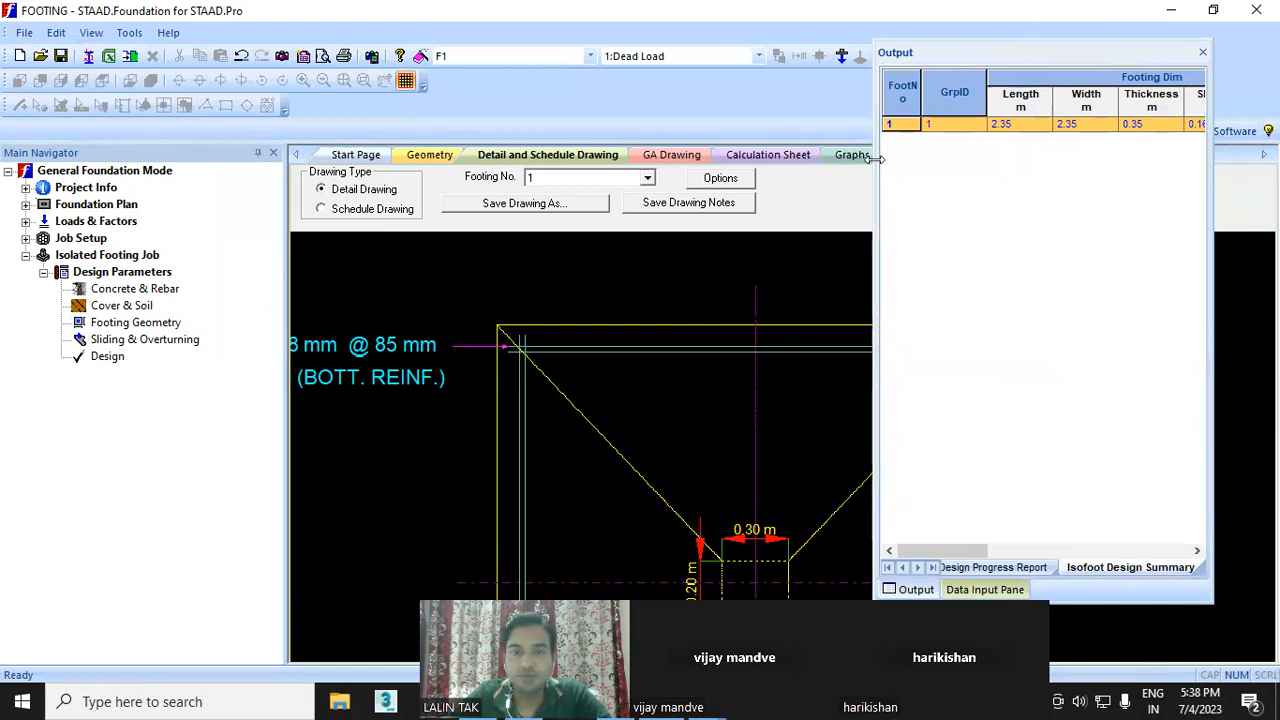
left_click_drag(876, 158, 190, 158)
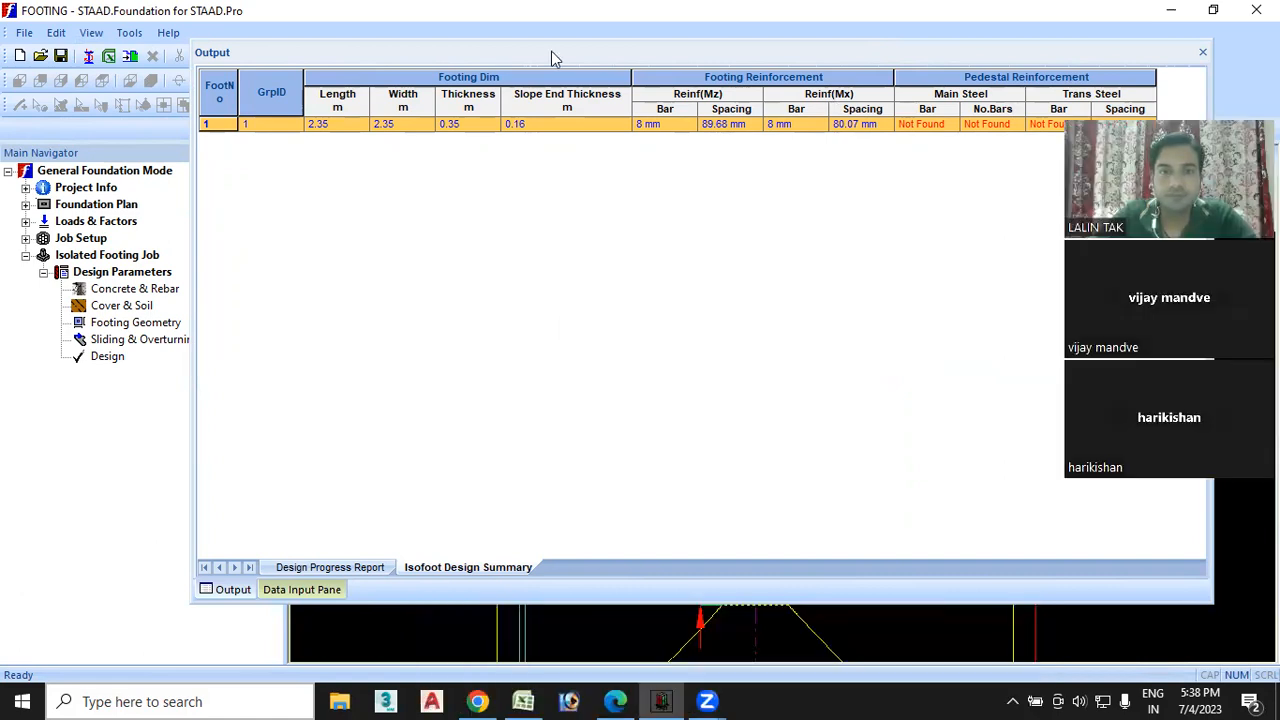
mouse_move(503, 460)
left_mouse_down()
mouse_move(507, 549)
mouse_move(480, 548)
left_mouse_up()
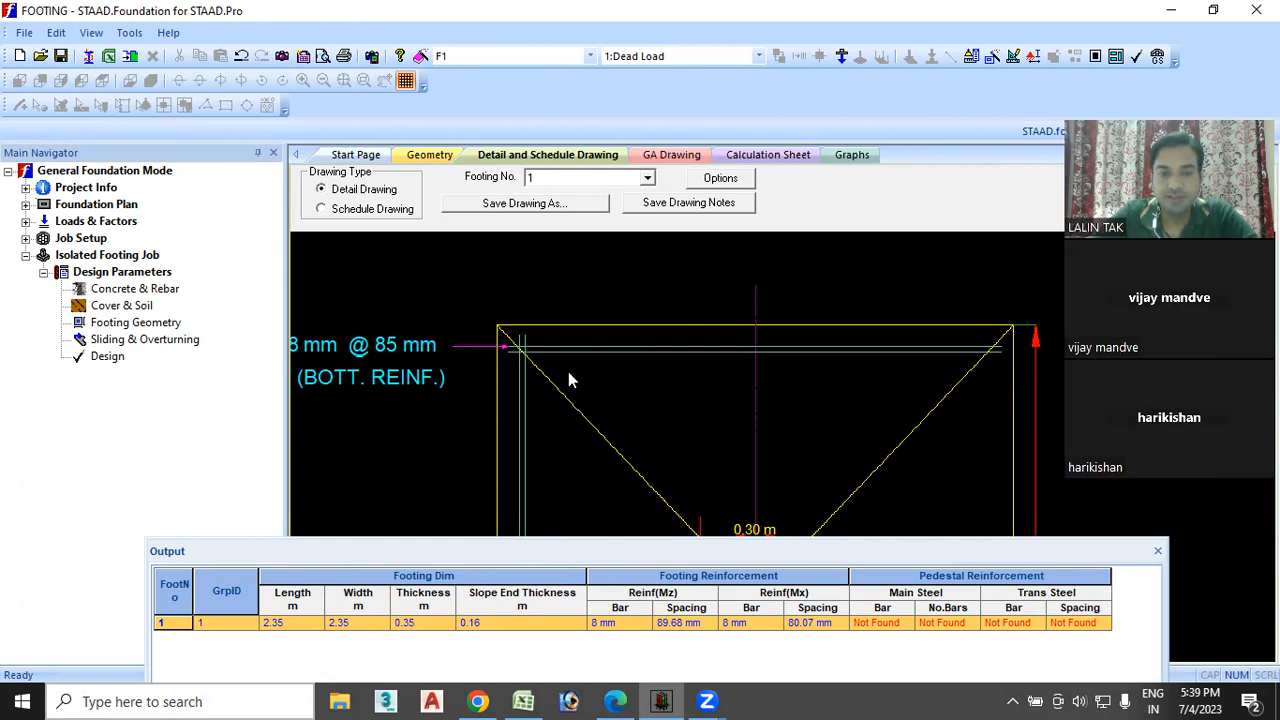
- Examine the sloped footing's elevation in the detail drawing, comparing its dimensions, clear cover and bars with the design summary
scroll(571, 397, "up", 3)
scroll(583, 403, "down", 4)
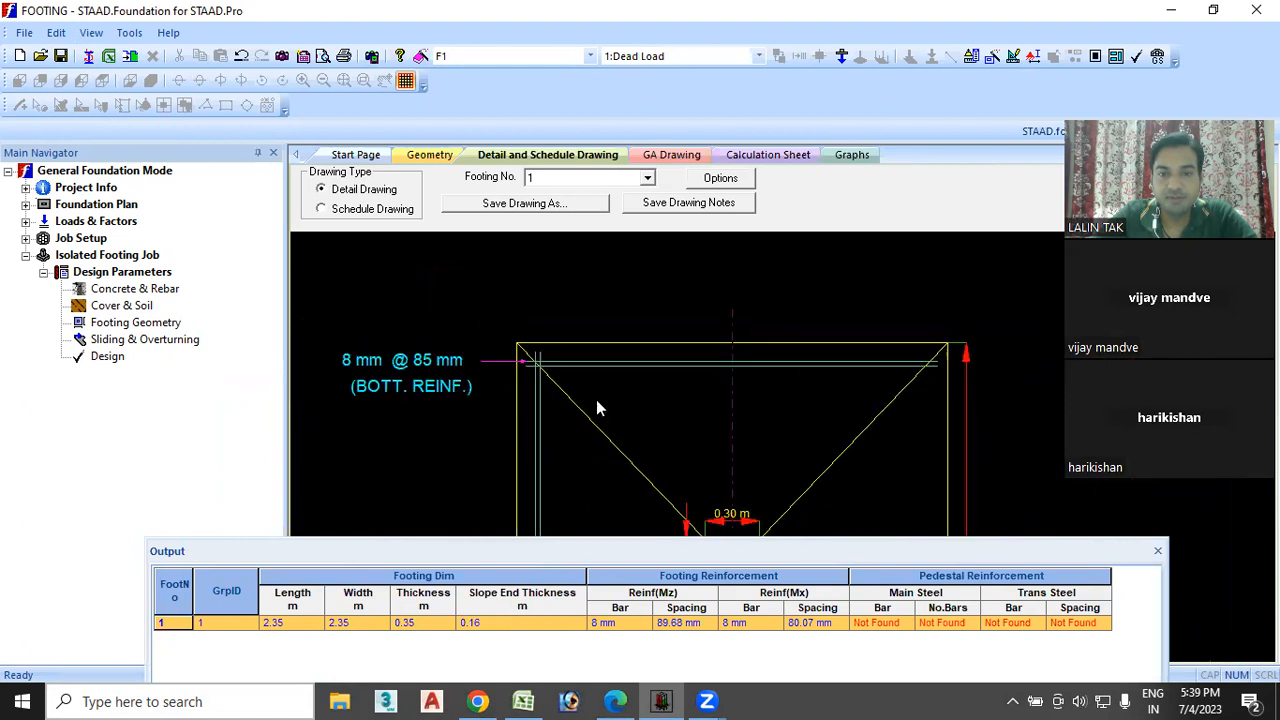
scroll(600, 402, "down", 3)
middle_click_drag(603, 415, 606, 549)
middle_click_drag(646, 298, 622, 516)
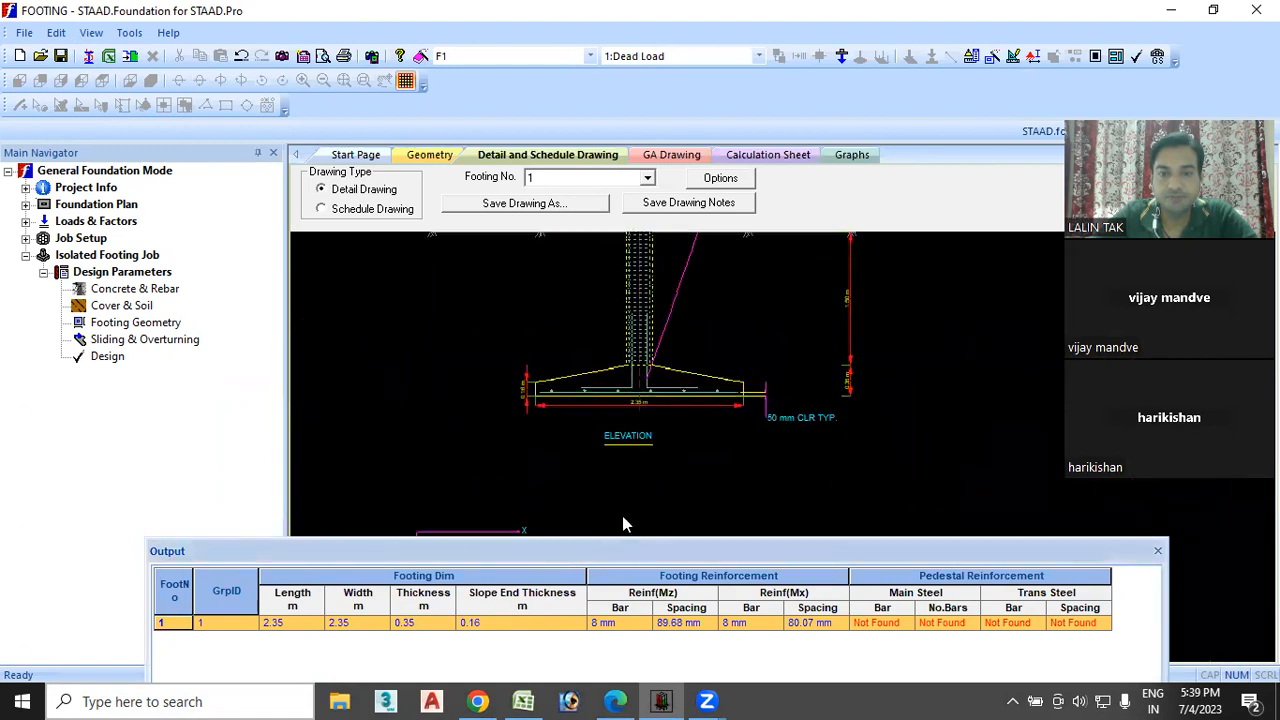
scroll(647, 405, "up", 4)
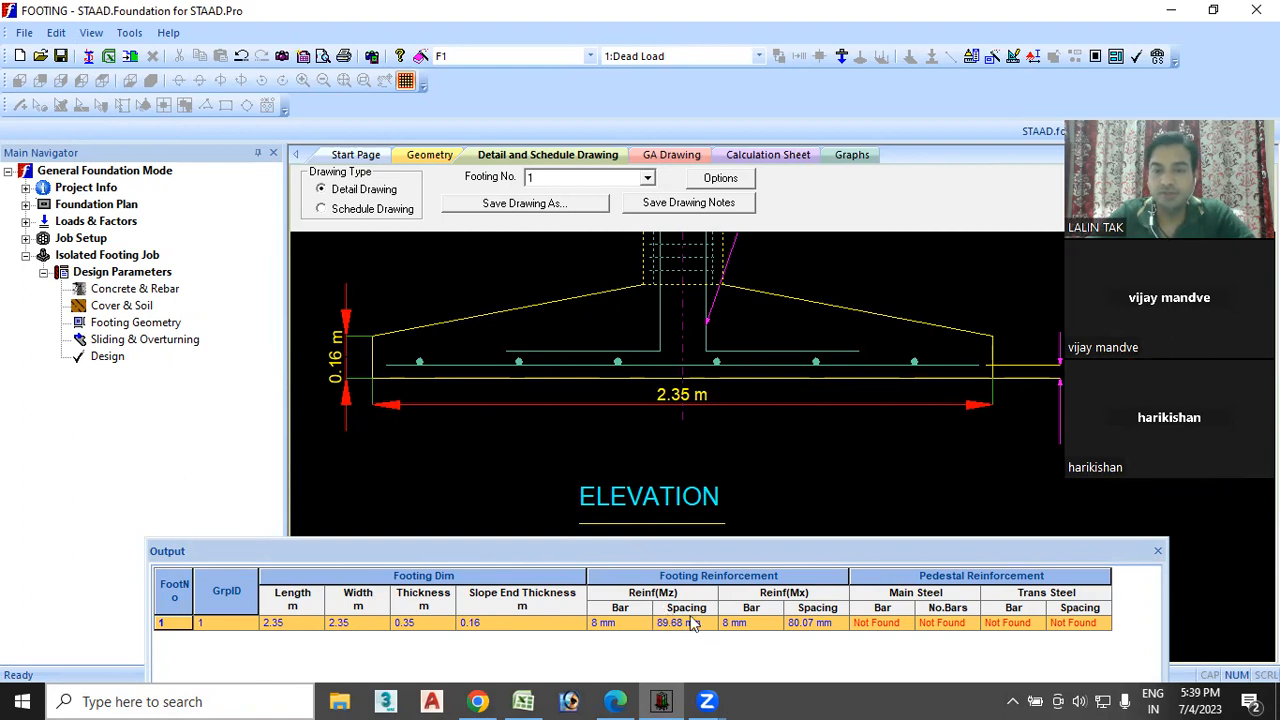
middle_click_drag(602, 413, 593, 461)
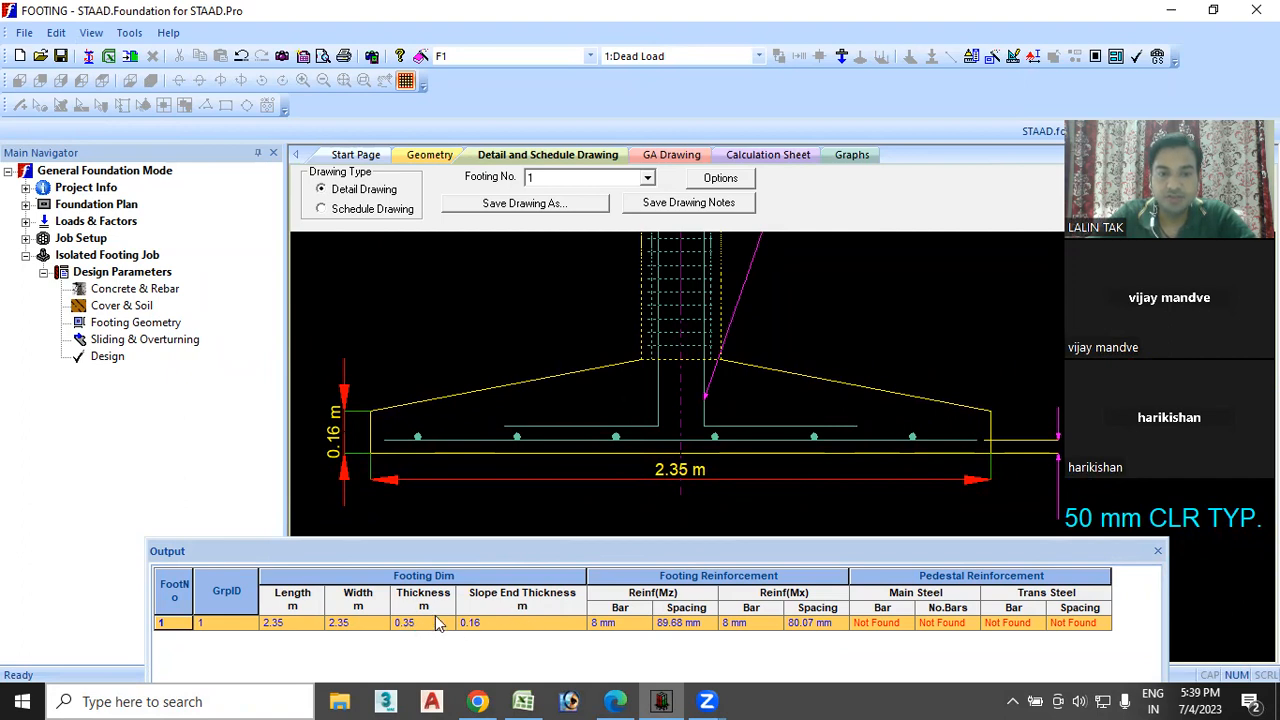
scroll(668, 445, "up", 1)
scroll(730, 442, "up", 1)
scroll(723, 439, "down", 5)
middle_click_drag(717, 457, 582, 454)
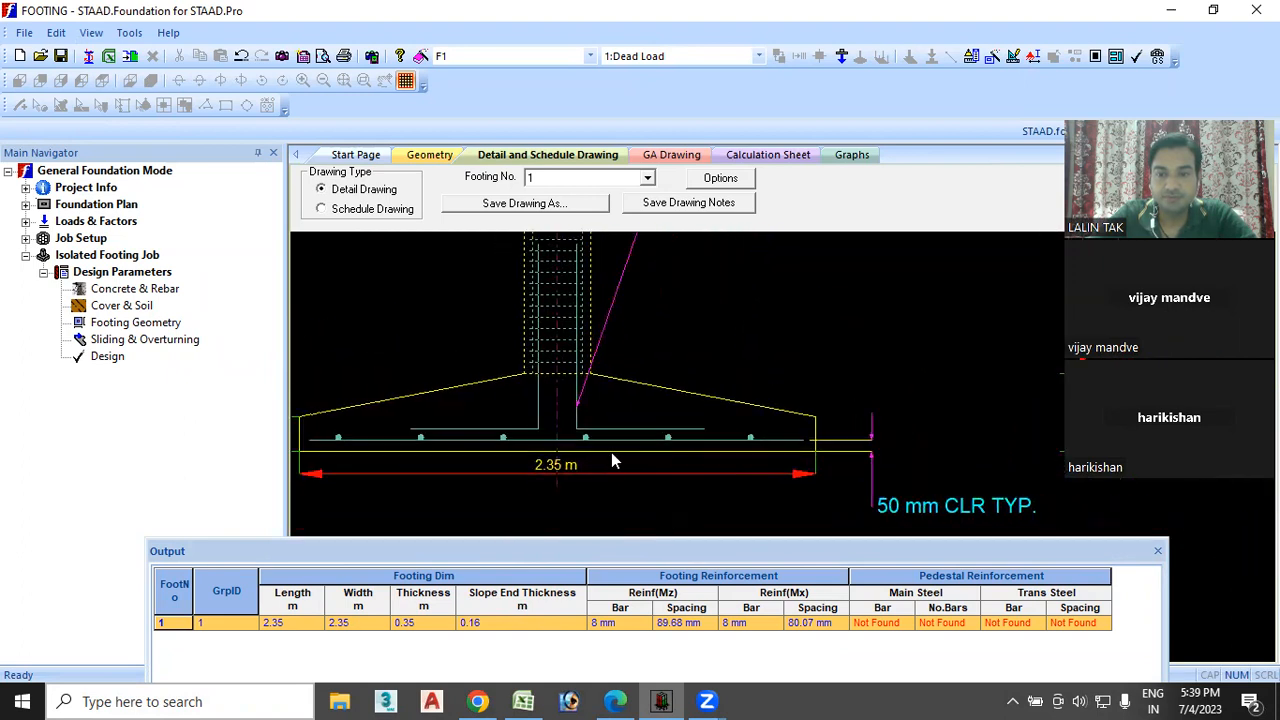
scroll(620, 456, "down", 2)
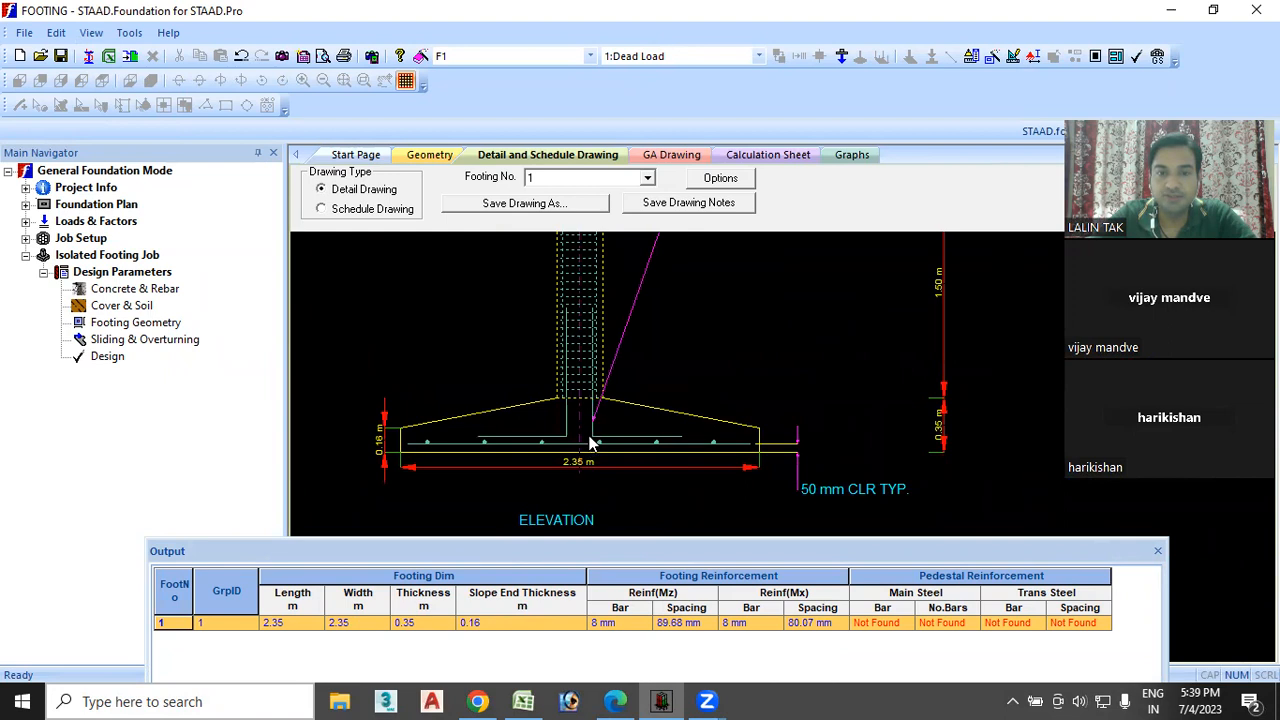
scroll(588, 459, "up", 1)
scroll(590, 457, "up", 2)
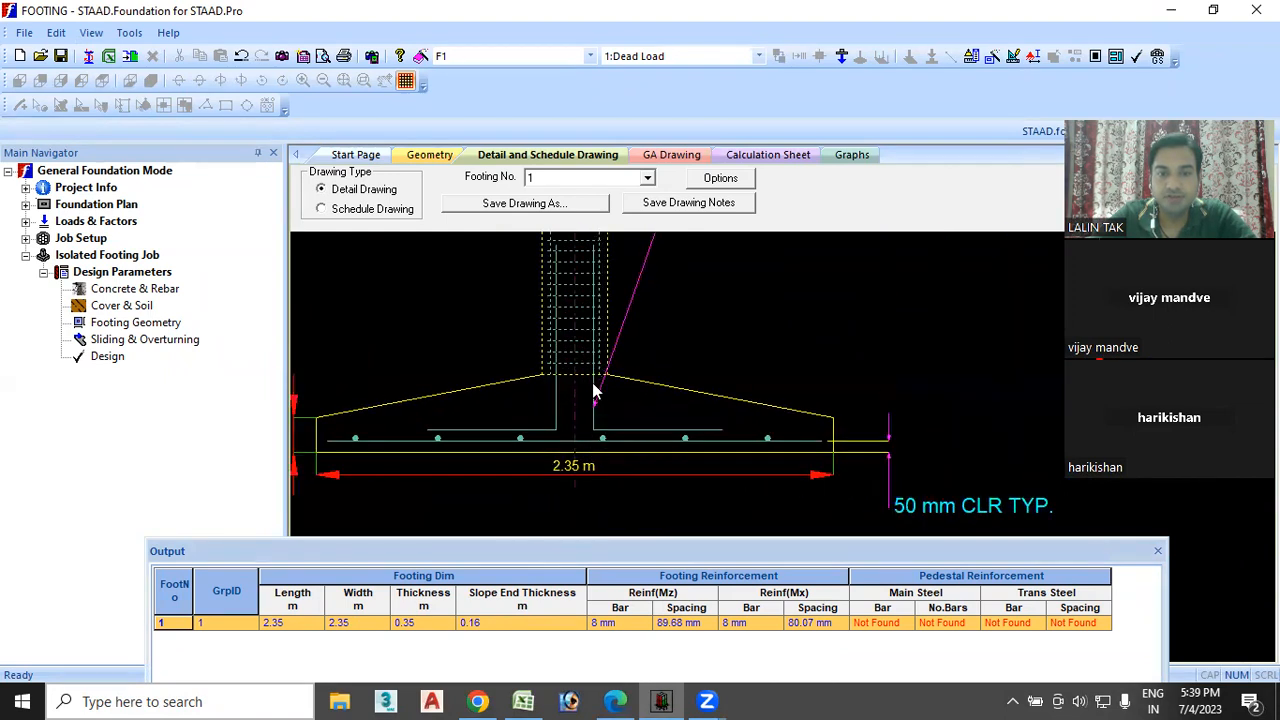
- Examine the elevation's slope end thickness, base width and clear cover in the detail drawing, and shift the output table slightly lower
scroll(523, 466, "up", 2)
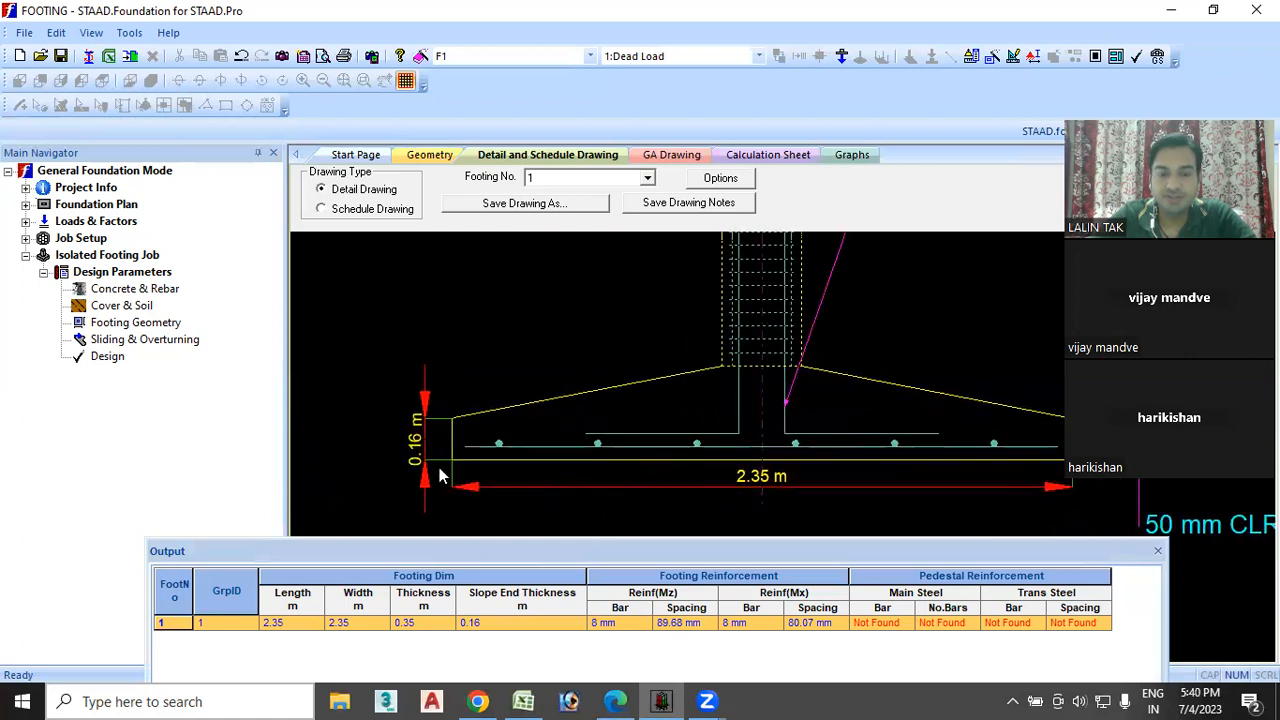
middle_click_drag(638, 435, 525, 437)
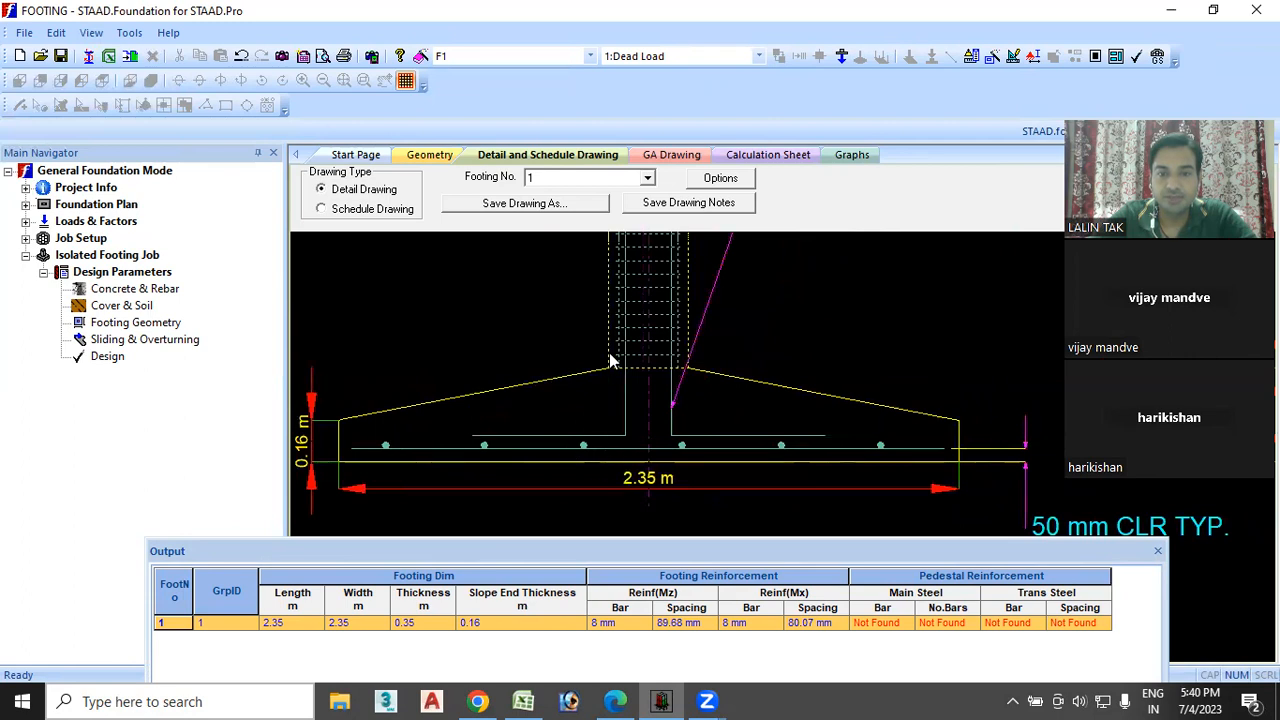
scroll(619, 437, "down", 1)
scroll(602, 505, "down", 2)
scroll(604, 510, "down", 1)
mouse_move(570, 550)
left_mouse_down()
mouse_move(528, 543)
mouse_move(563, 558)
left_mouse_up()
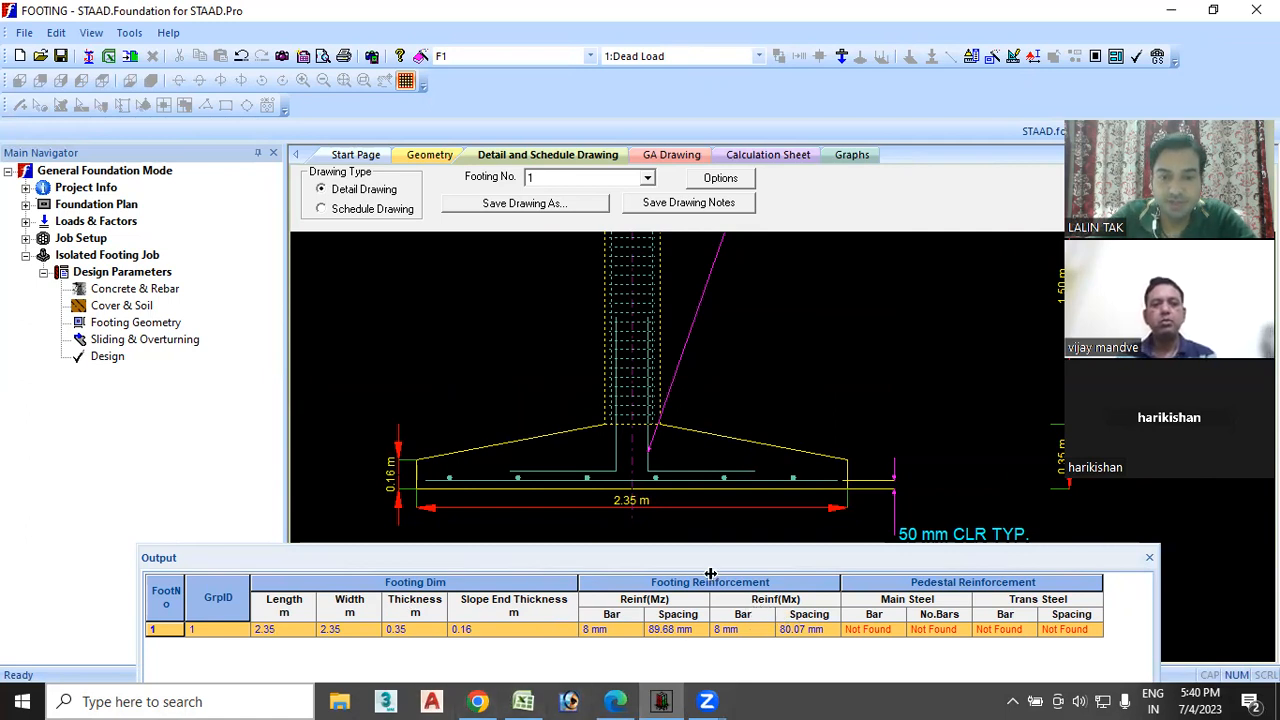
- Switch to the centre line details PDF in Edge and examine the F1 and F2 footings across the layout plan
left_click(619, 700)
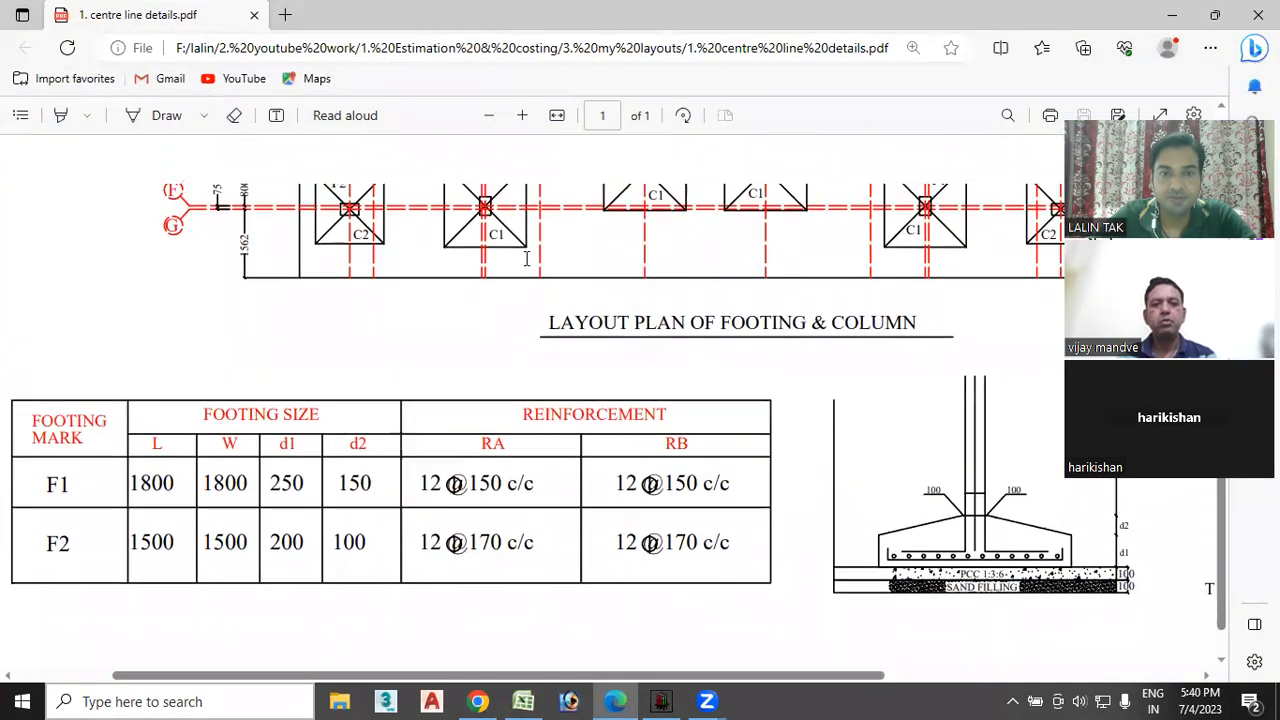
left_click(489, 115)
scroll(560, 346, "up", 2, "ctrl")
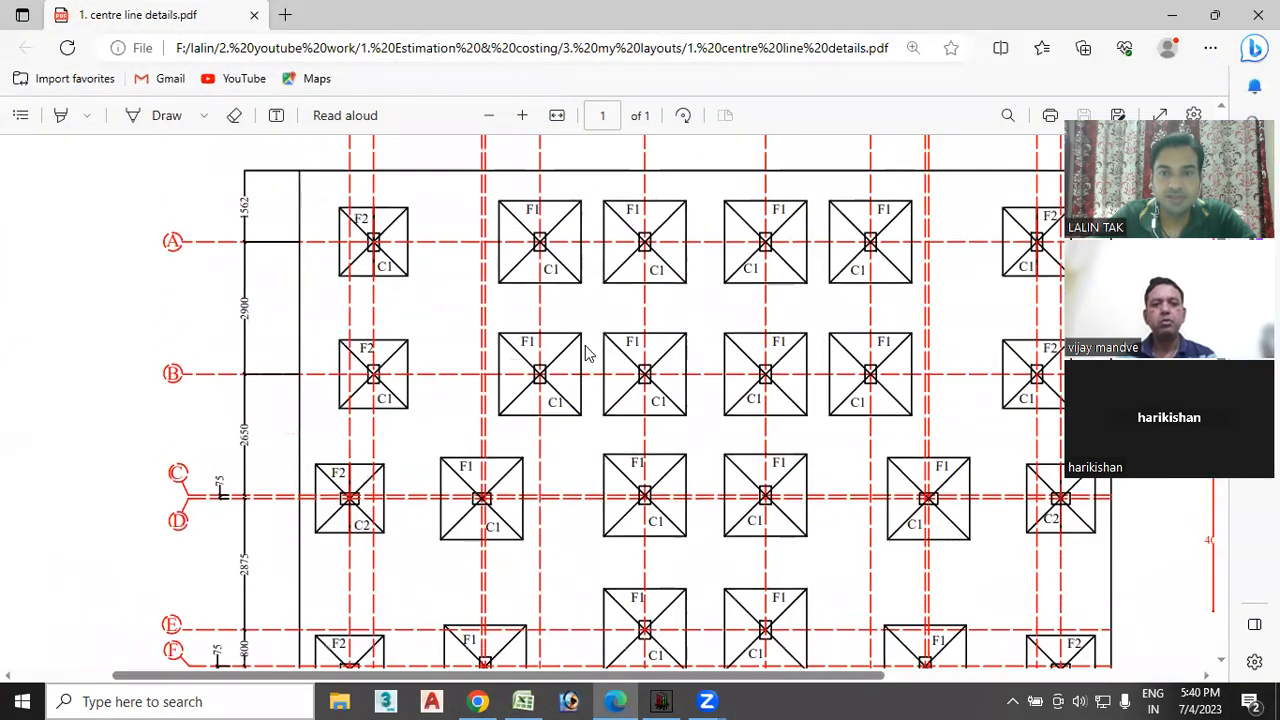
scroll(583, 360, "up", 1)
scroll(574, 355, "down", 1)
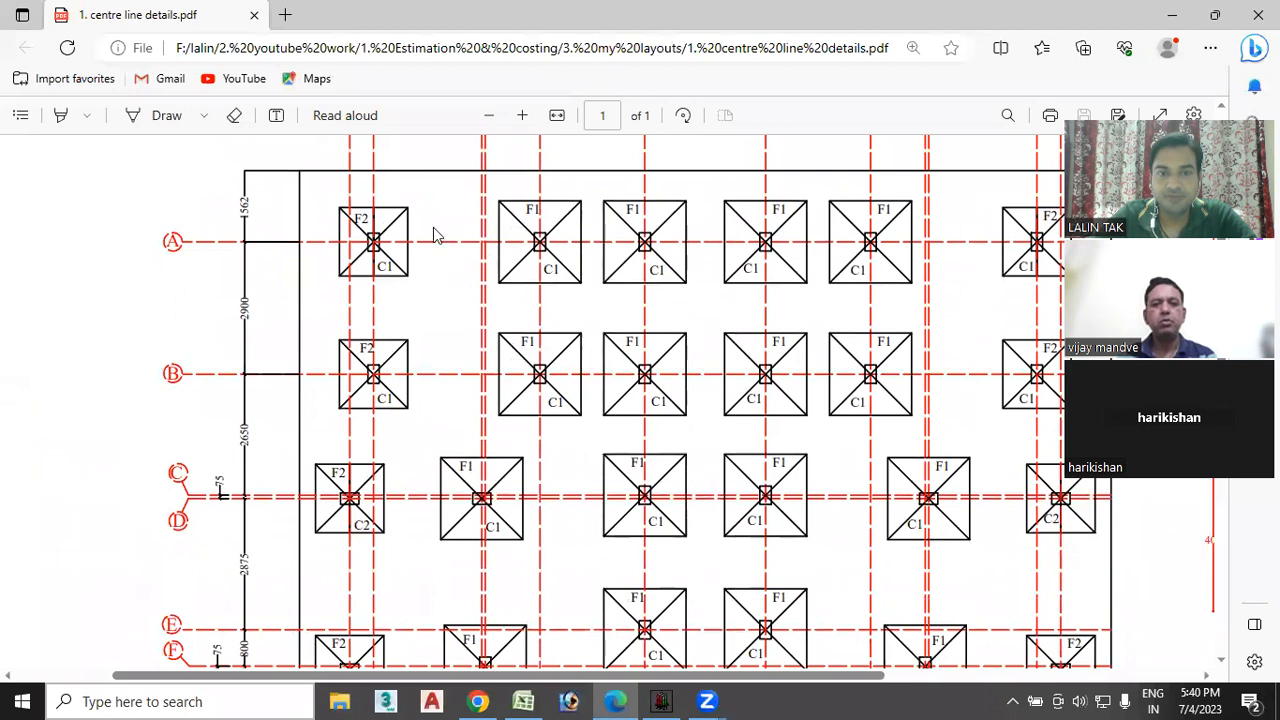
scroll(849, 369, "down", 1)
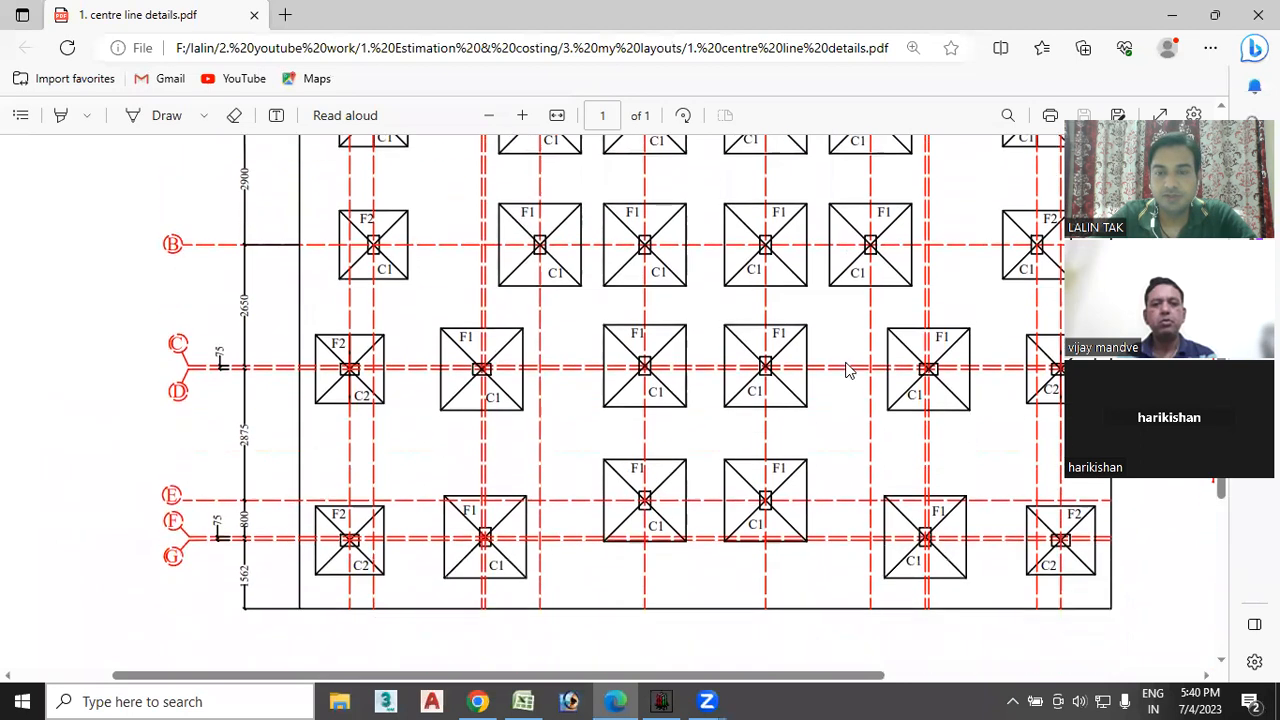
scroll(500, 362, "up", 1)
scroll(464, 450, "down", 2)
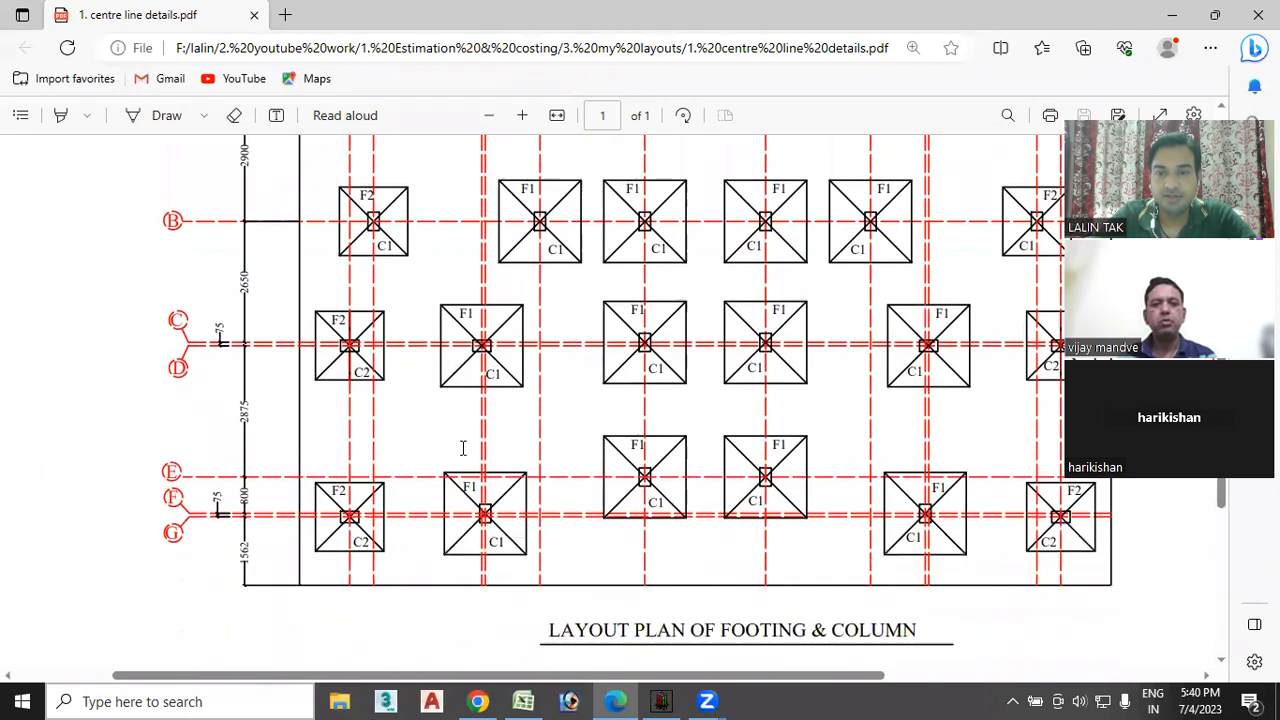
scroll(836, 414, "up", 1)
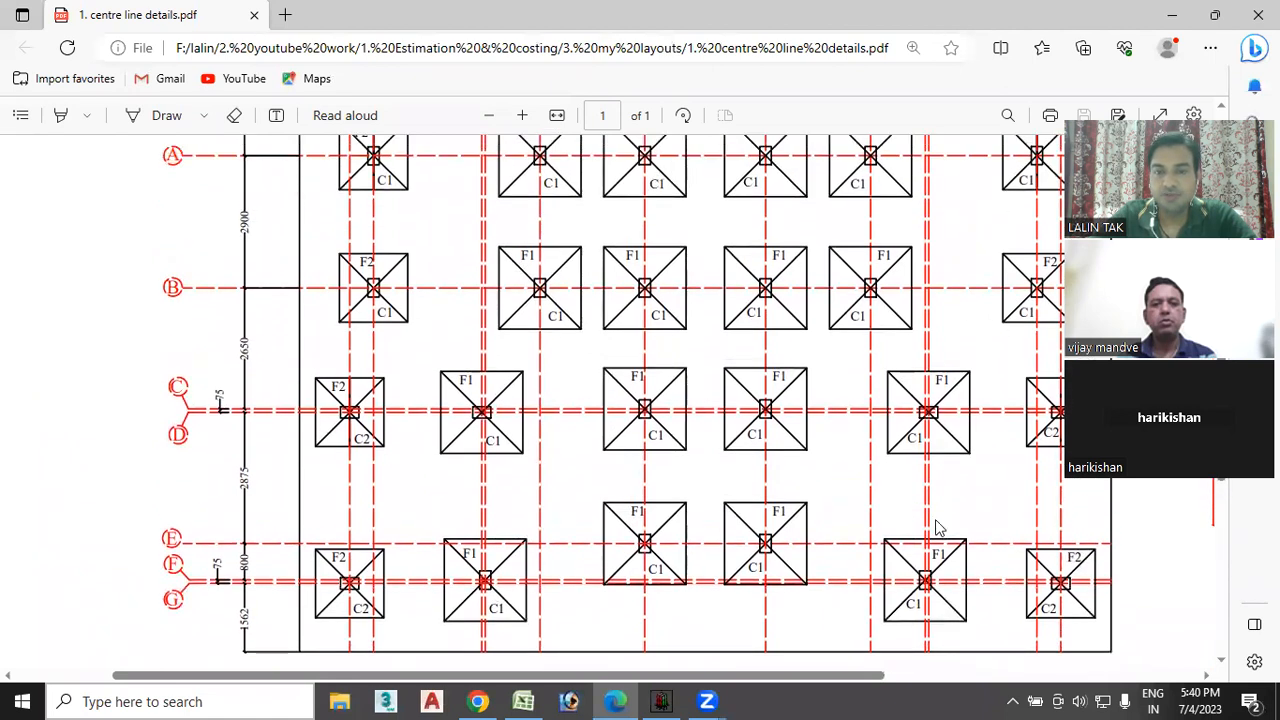
scroll(932, 518, "up", 1)
scroll(870, 475, "down", 1)
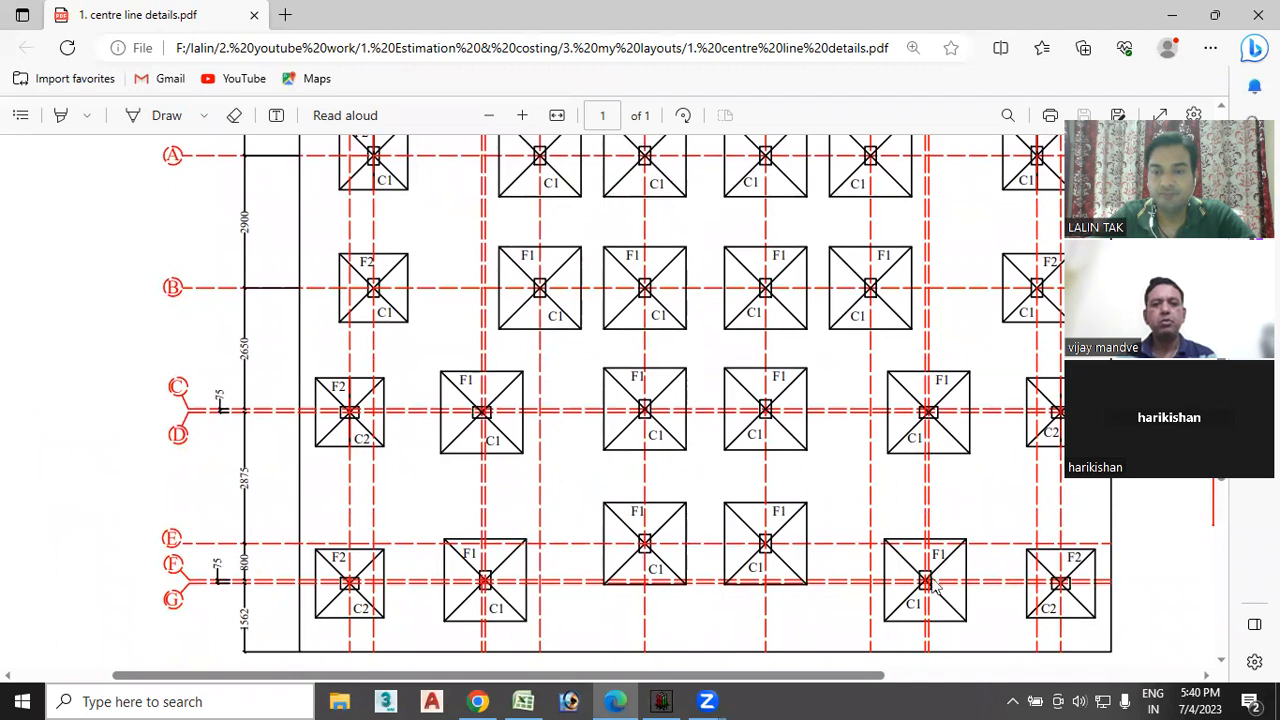
scroll(935, 586, "up", 1)
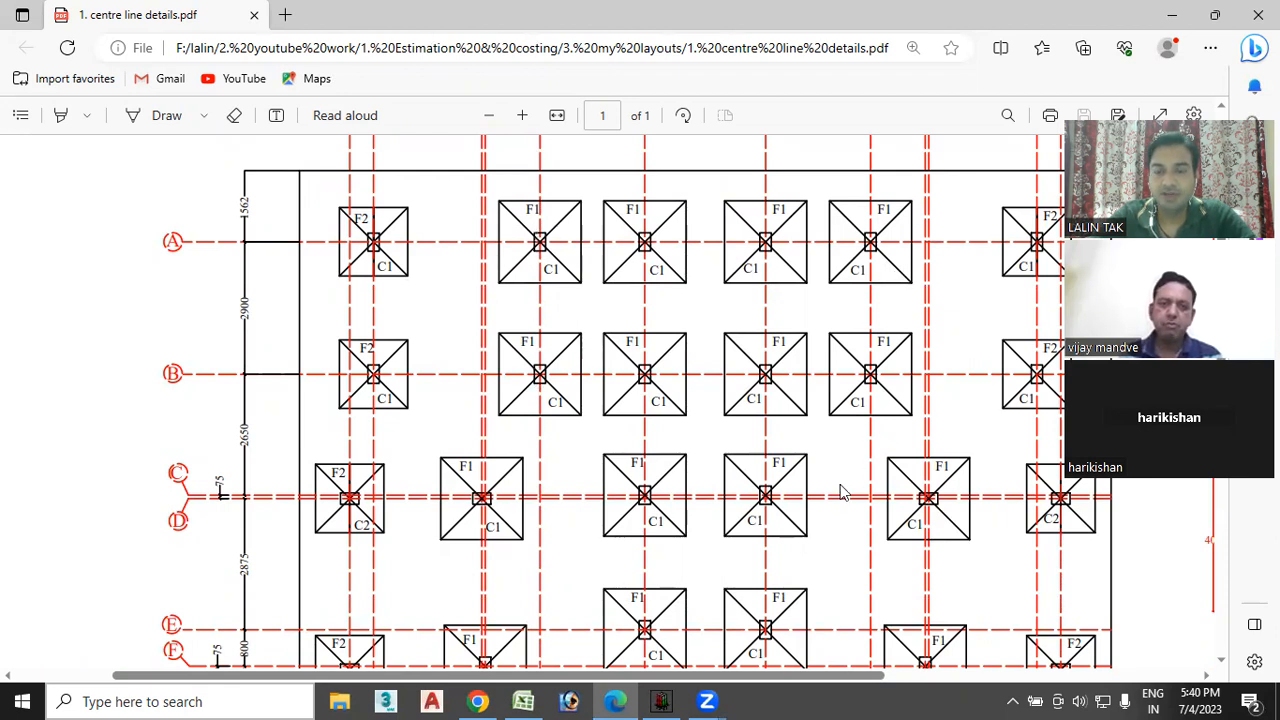
scroll(591, 454, "down", 1)
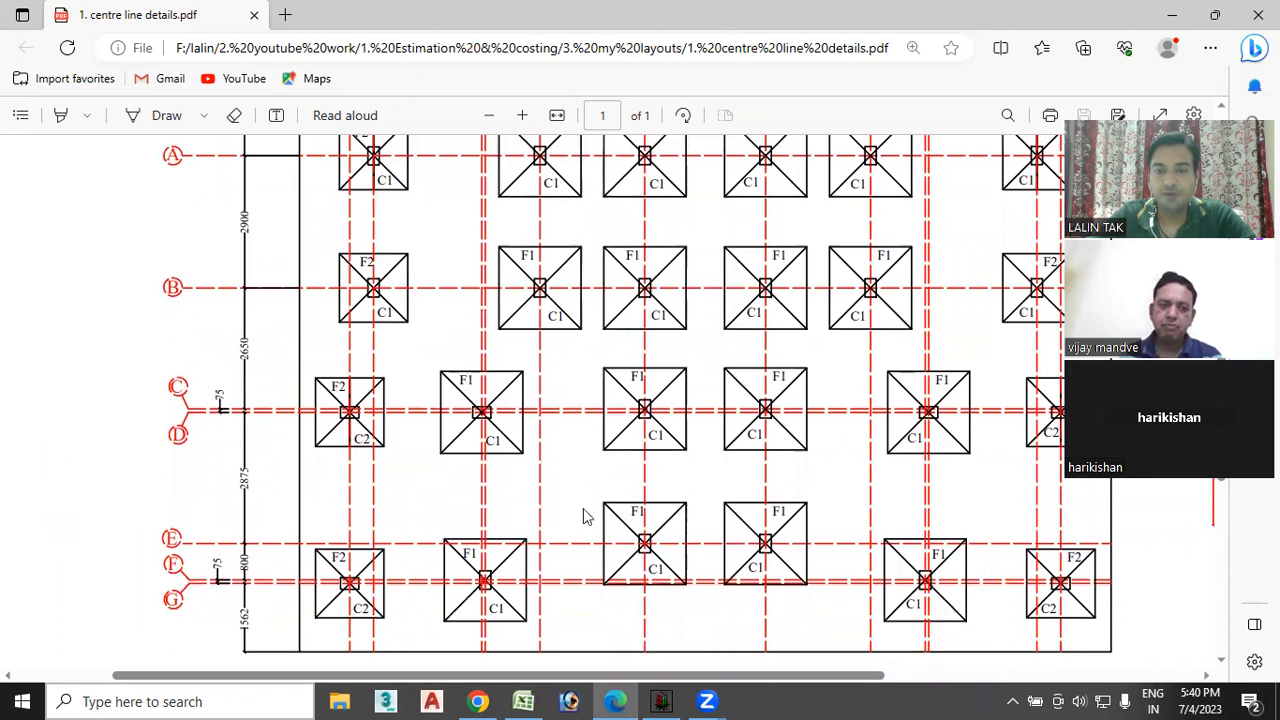
- Examine the footing schedule below the layout plan, comparing sizes and reinforcement for marks F1 and F2
scroll(742, 632, "down", 5)
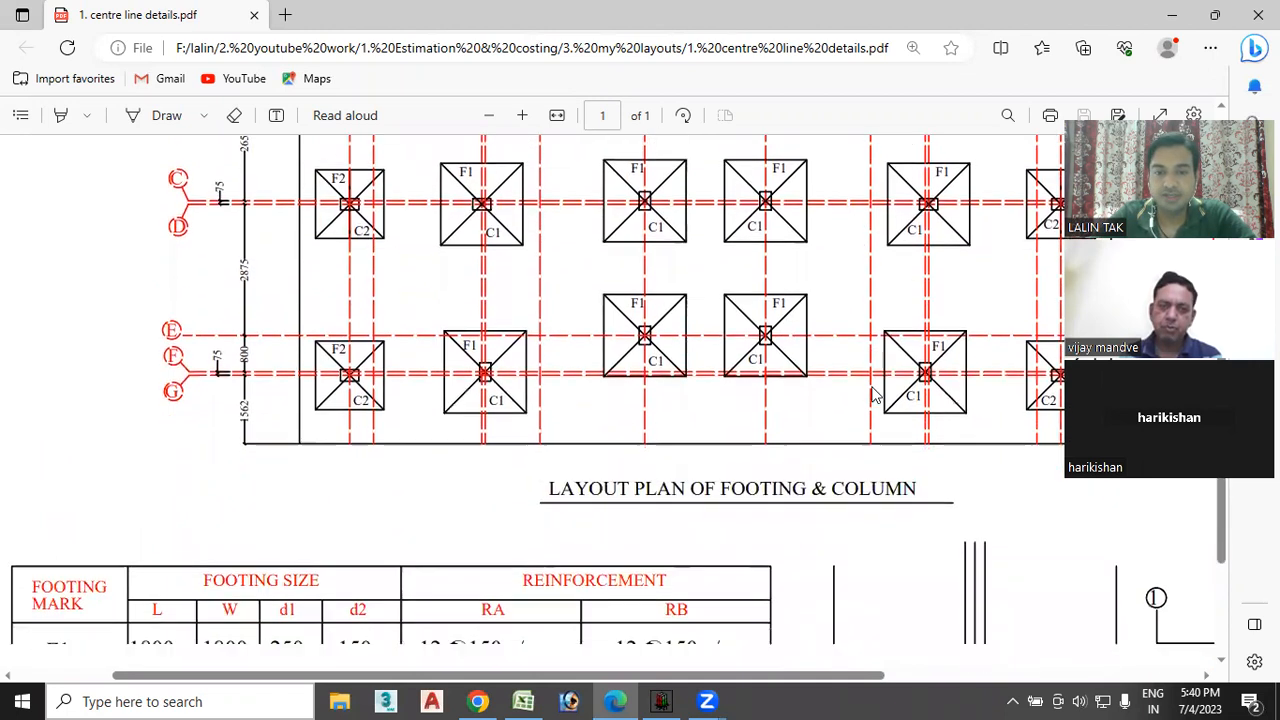
left_click_drag(694, 676, 520, 678)
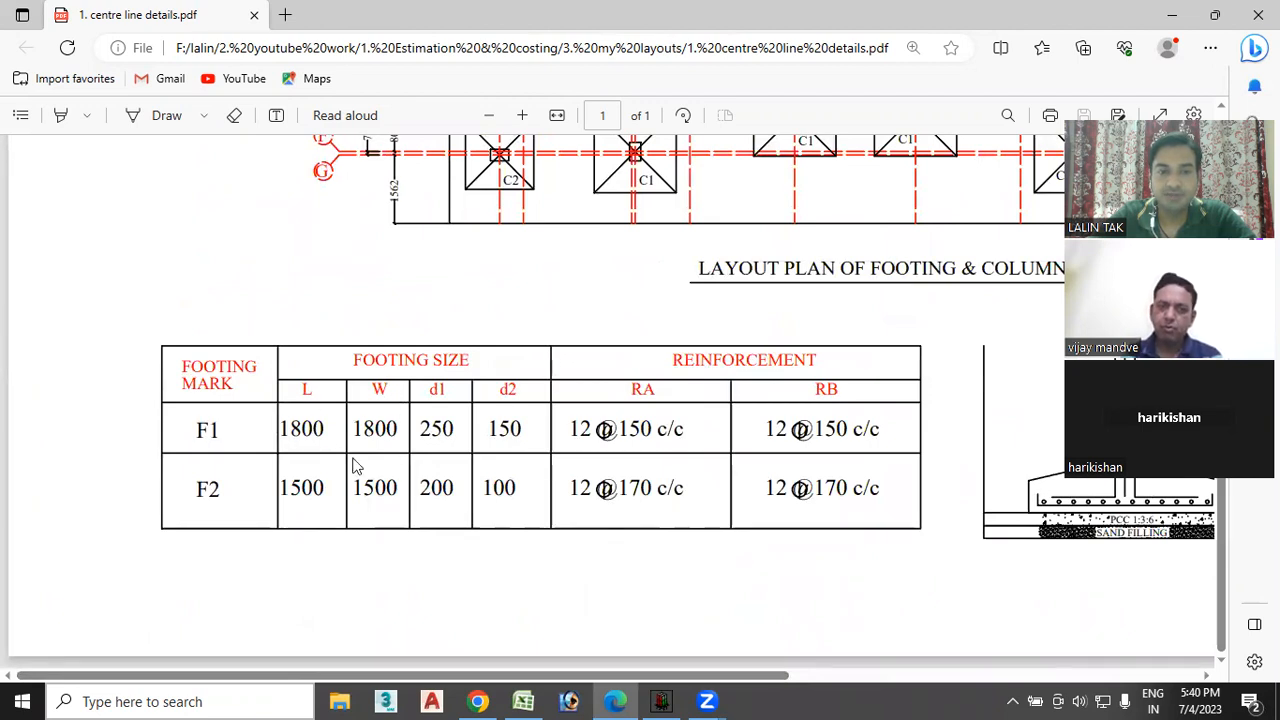
left_click_drag(303, 428, 368, 480)
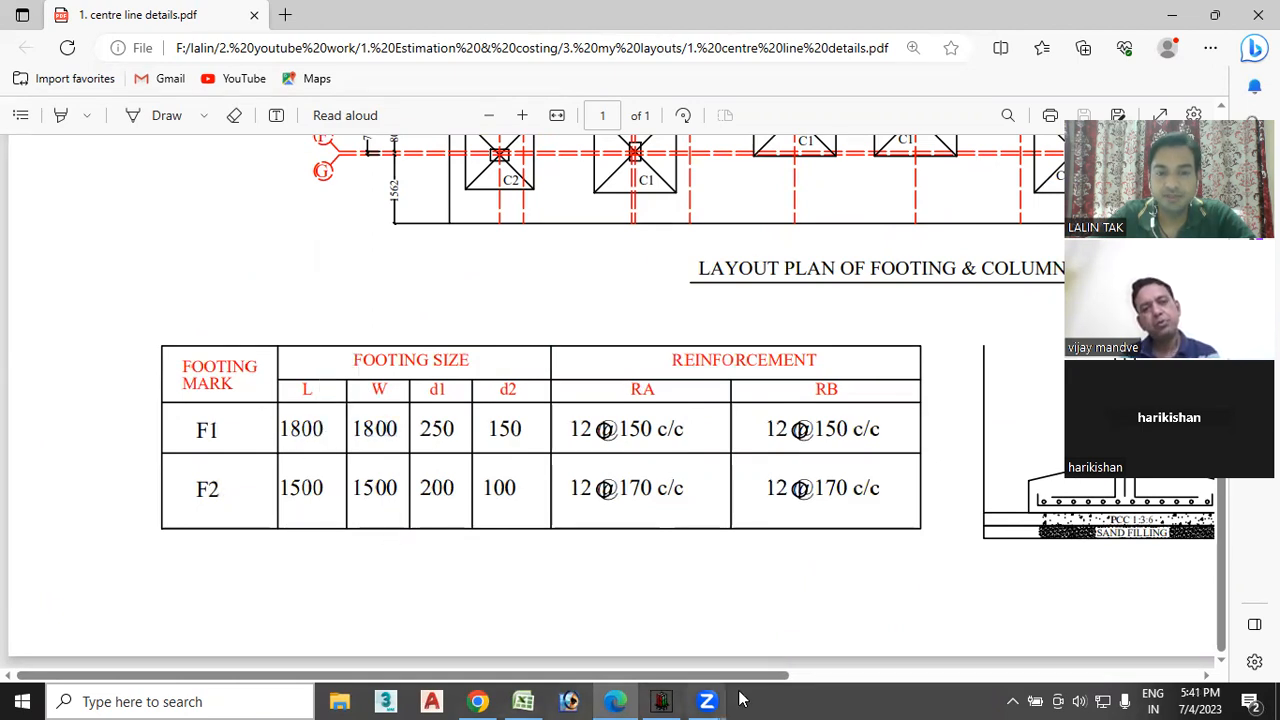
- Return to STAAD.Foundation, accept the auto save of the file, and compare the design summary with the PDF's footing schedule
left_click(660, 701)
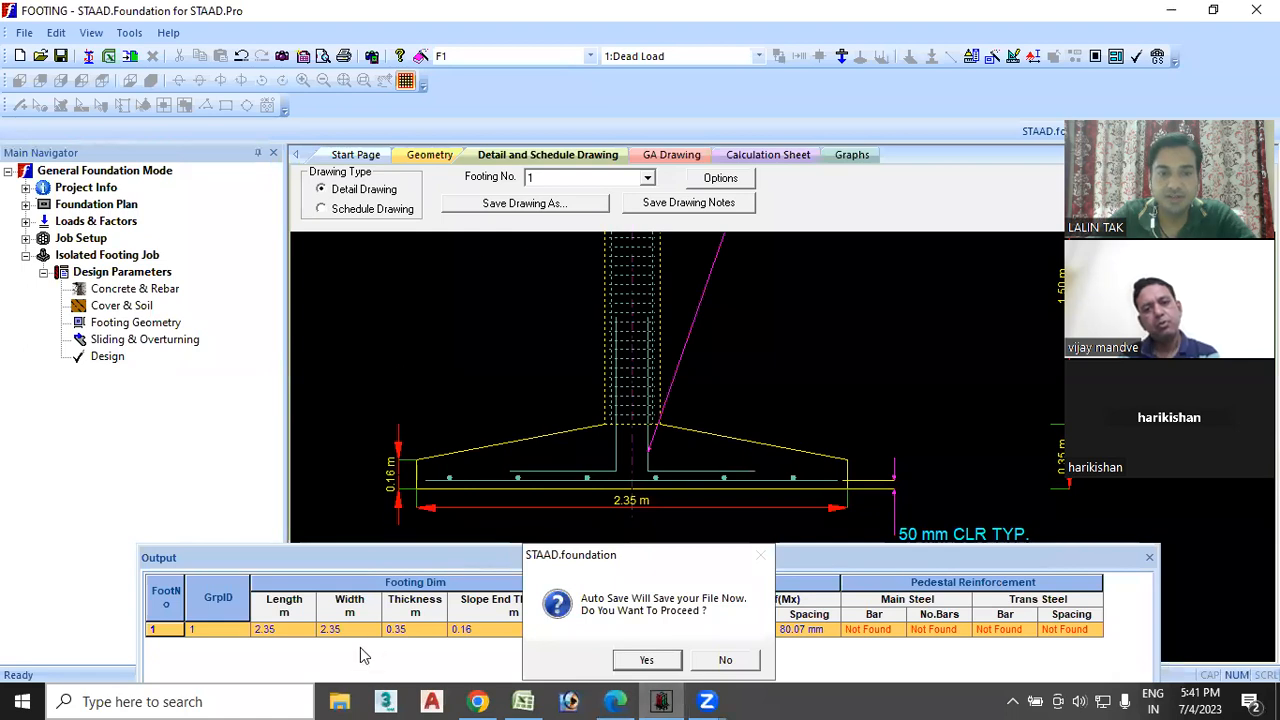
left_click(672, 656)
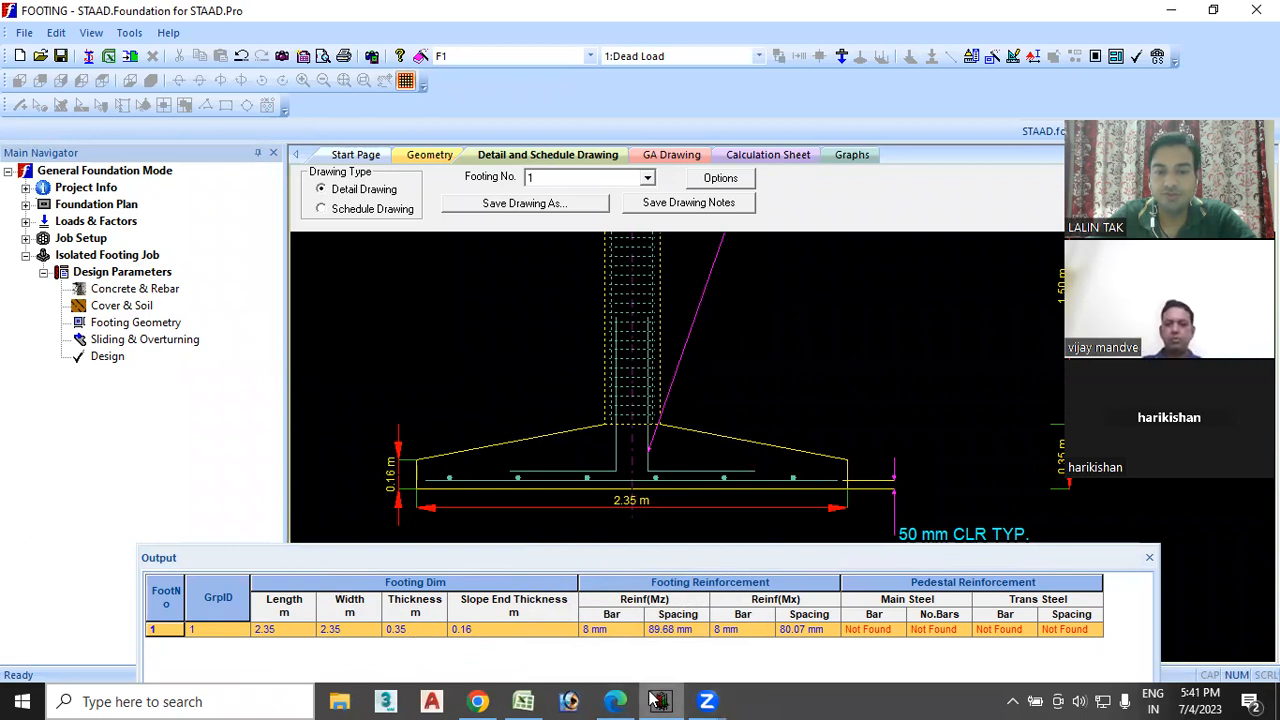
left_click(616, 701)
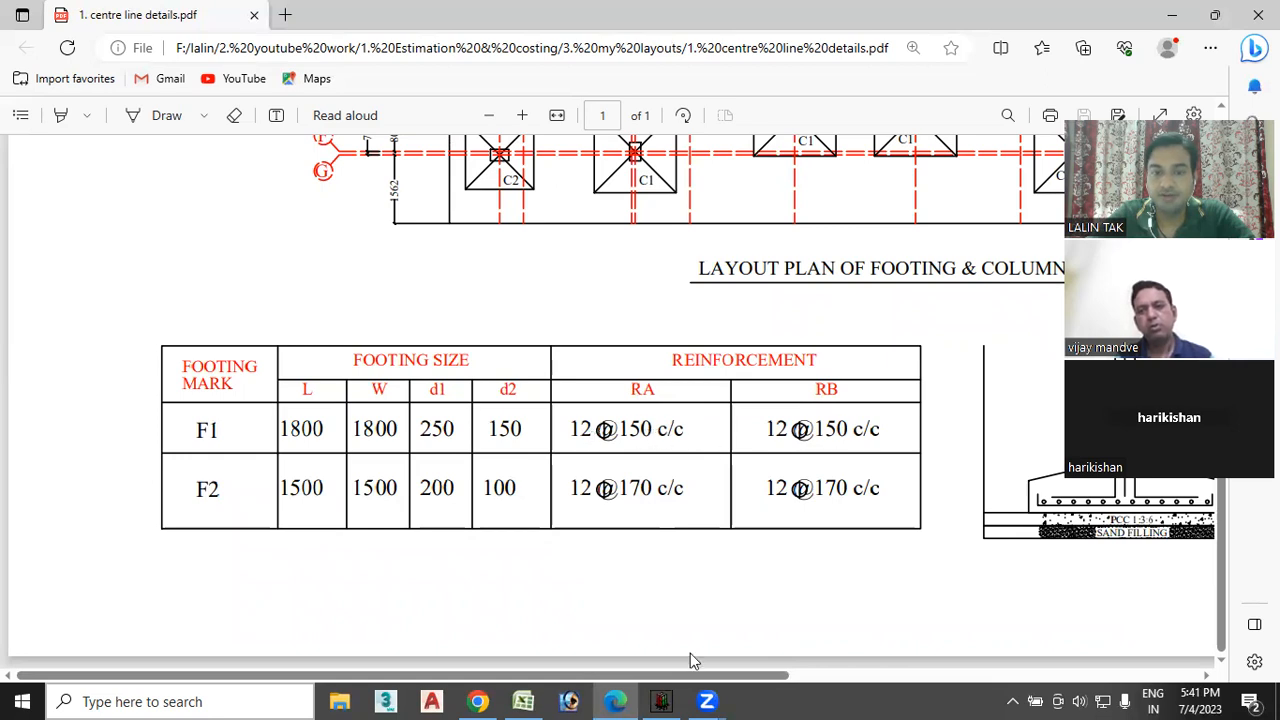
left_click(662, 701)
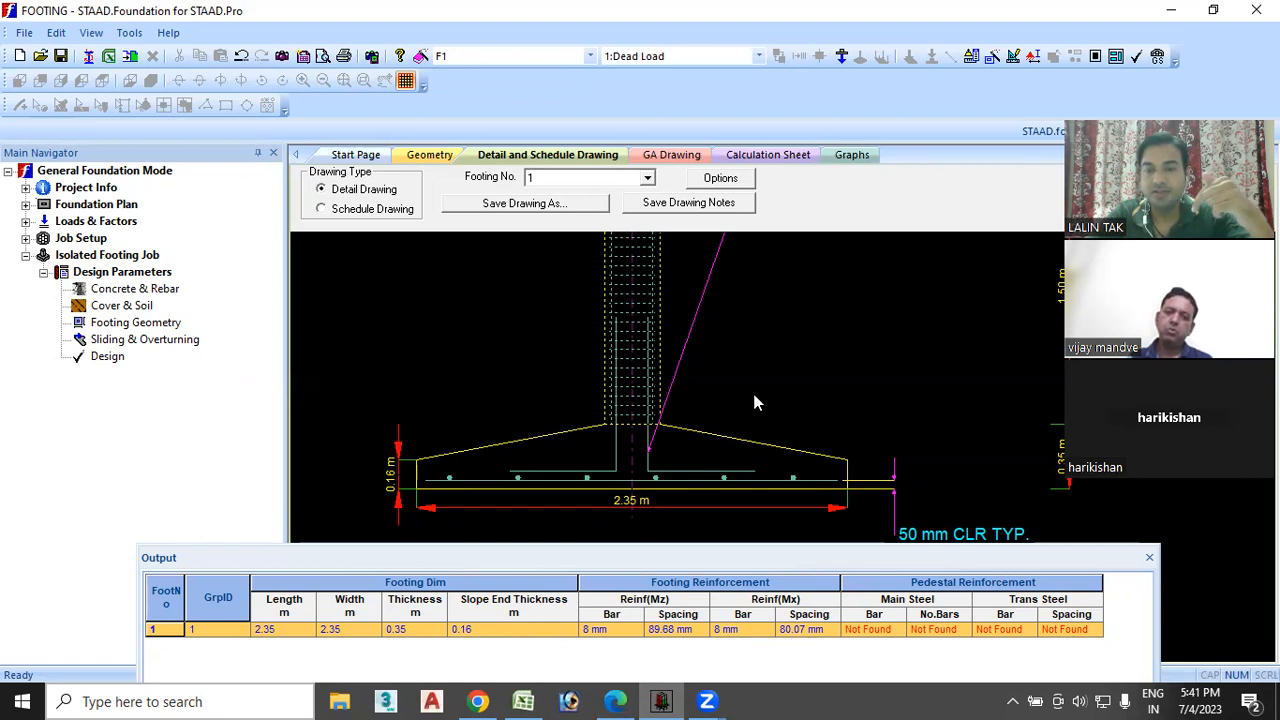
- Go from the elevation to the plan view of the detail drawing and examine the column dimensions at its centre
scroll(755, 402, "down", 2)
scroll(752, 404, "down", 5)
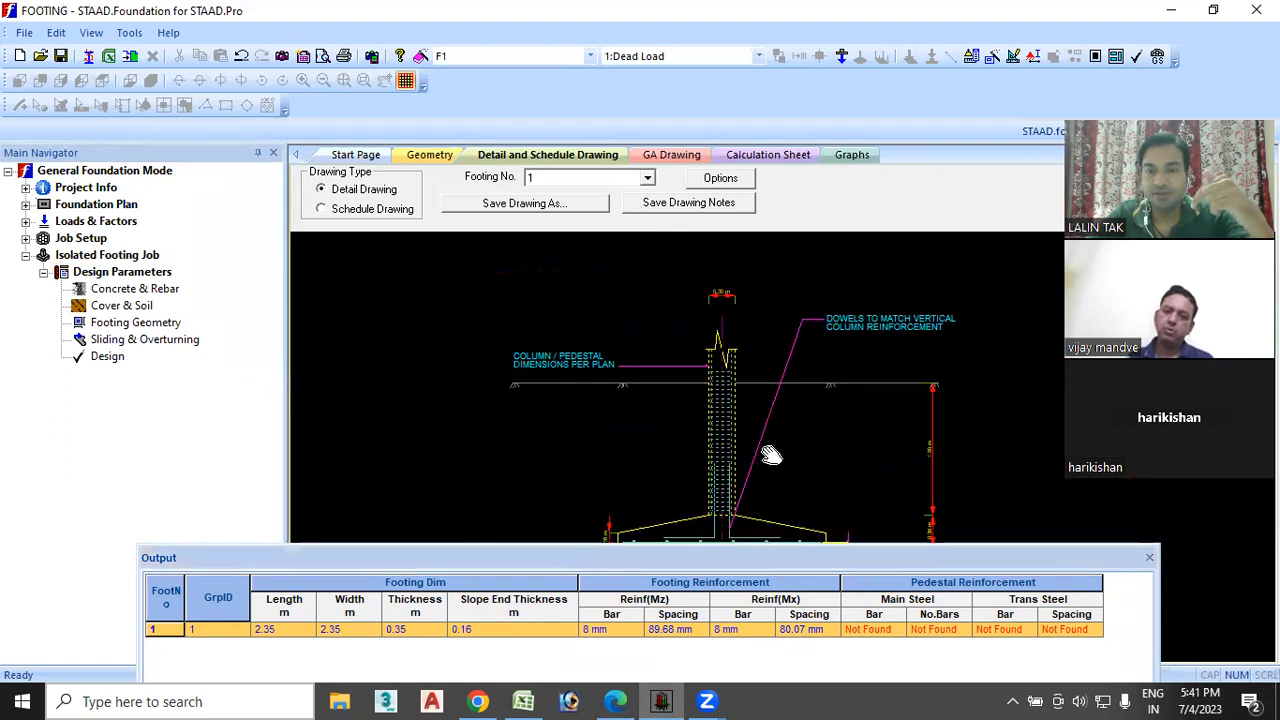
middle_click_drag(699, 351, 694, 471)
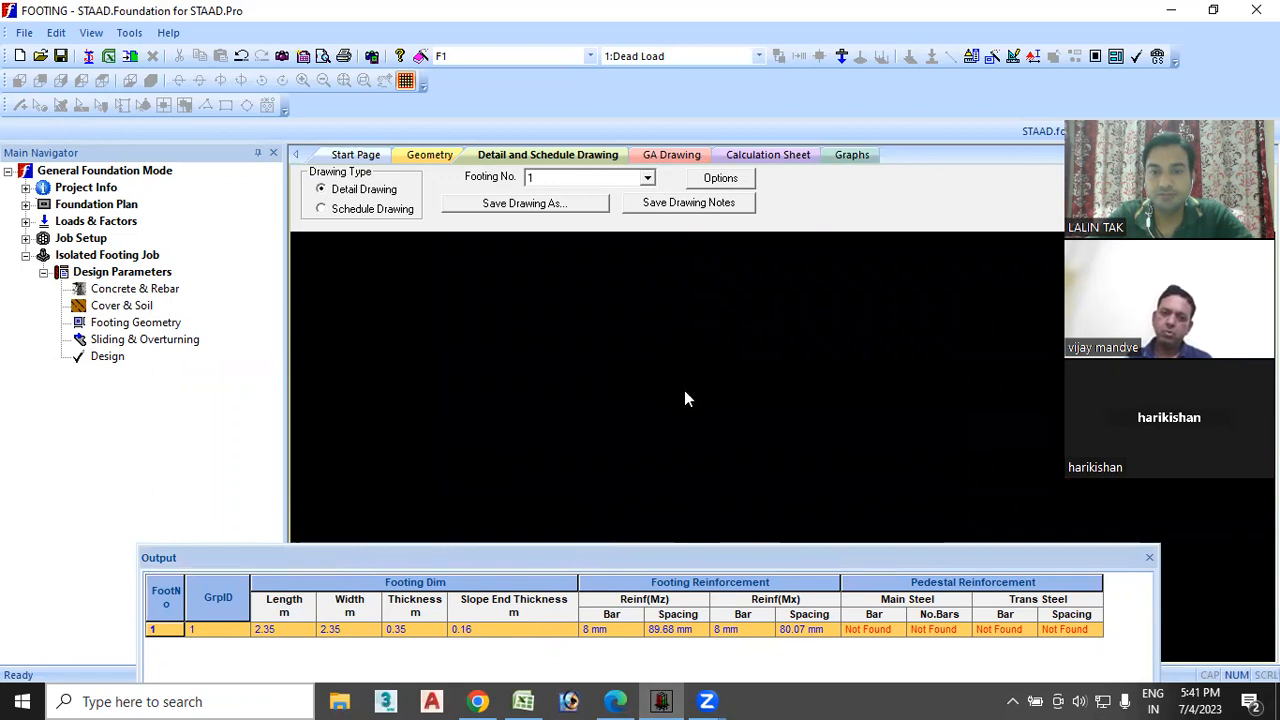
mouse_move(697, 474)
middle_mouse_down()
mouse_move(686, 410)
mouse_move(713, 222)
middle_mouse_up()
middle_click_drag(709, 336, 675, 146)
middle_click_drag(740, 454, 740, 230)
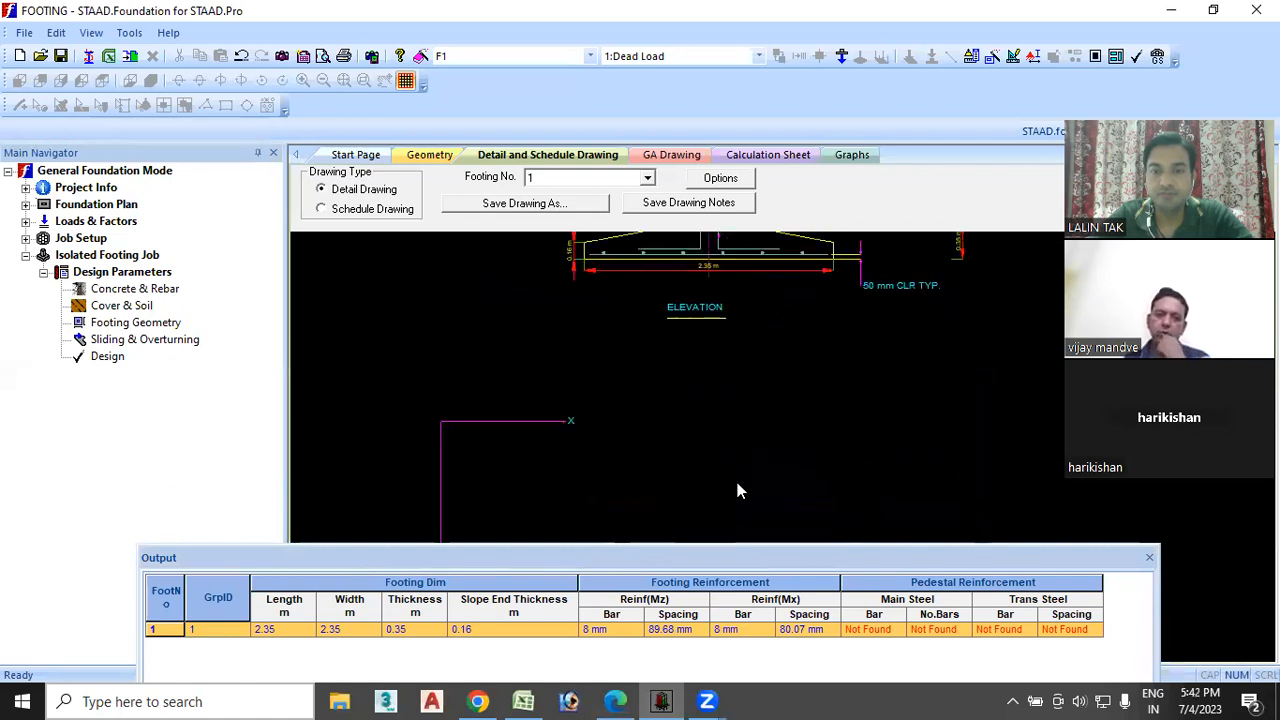
middle_click_drag(706, 491, 706, 337)
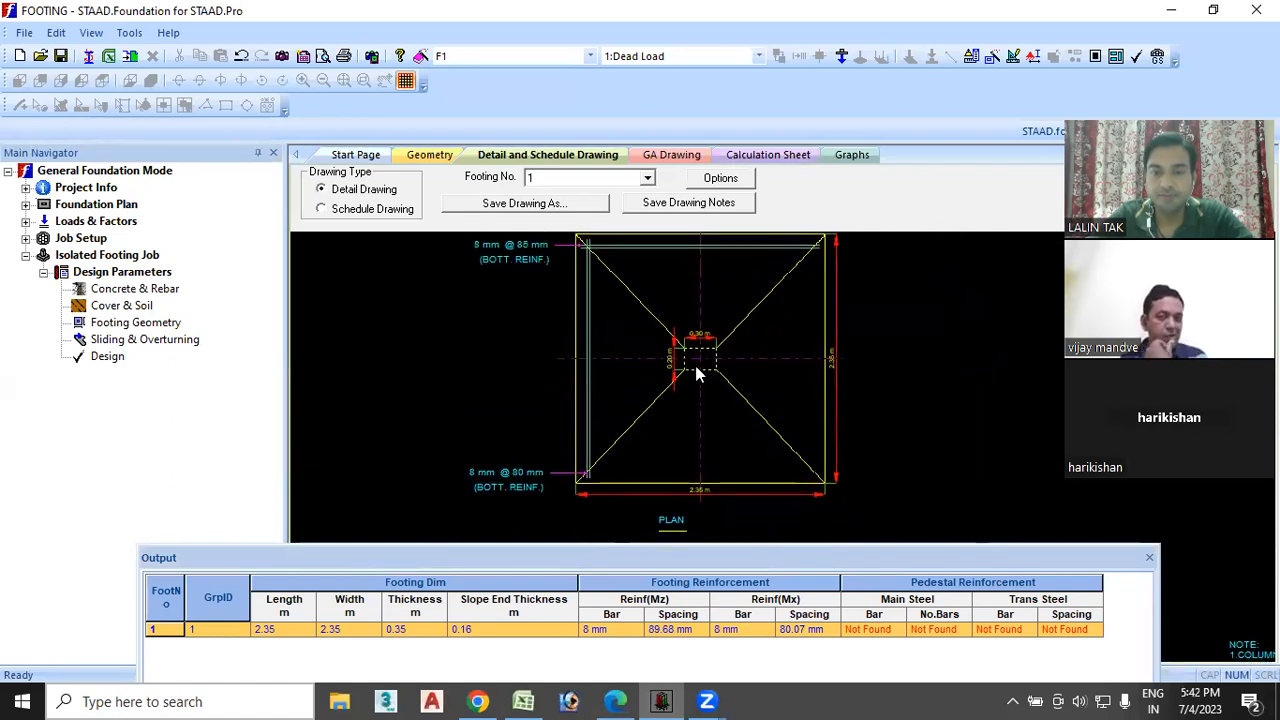
scroll(697, 372, "up", 5)
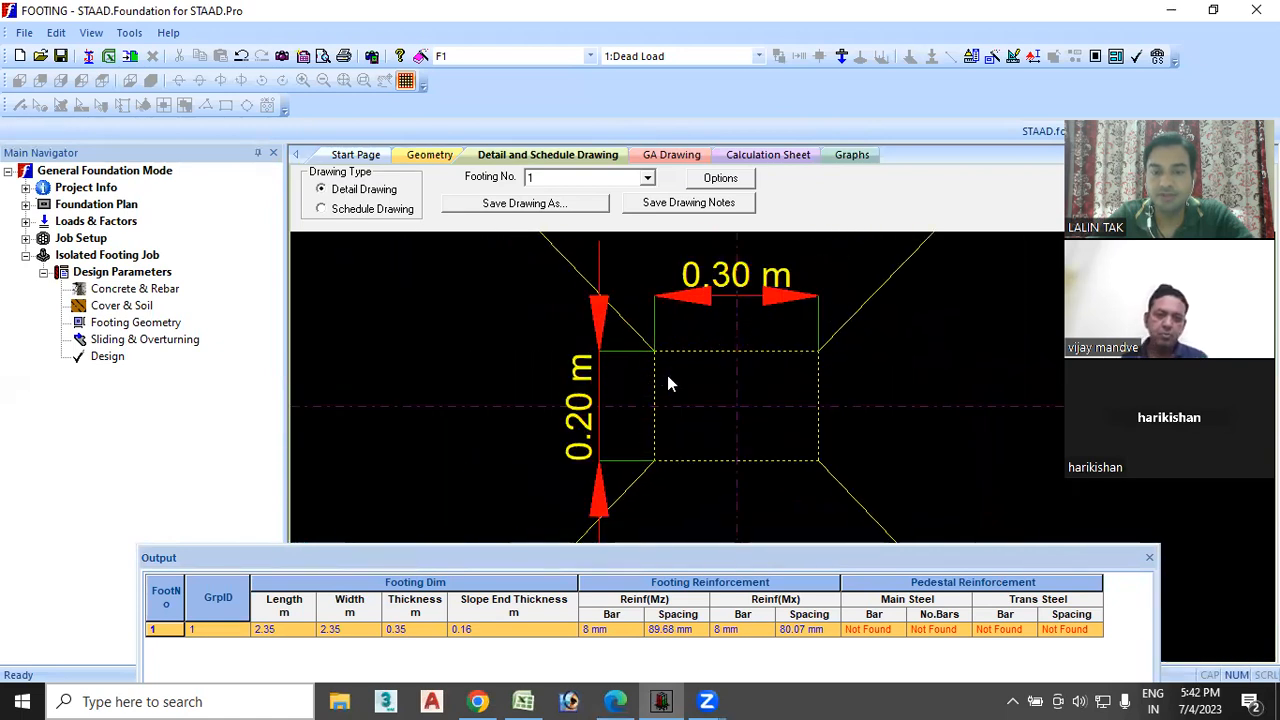
scroll(670, 384, "up", 1)
scroll(671, 400, "down", 6)
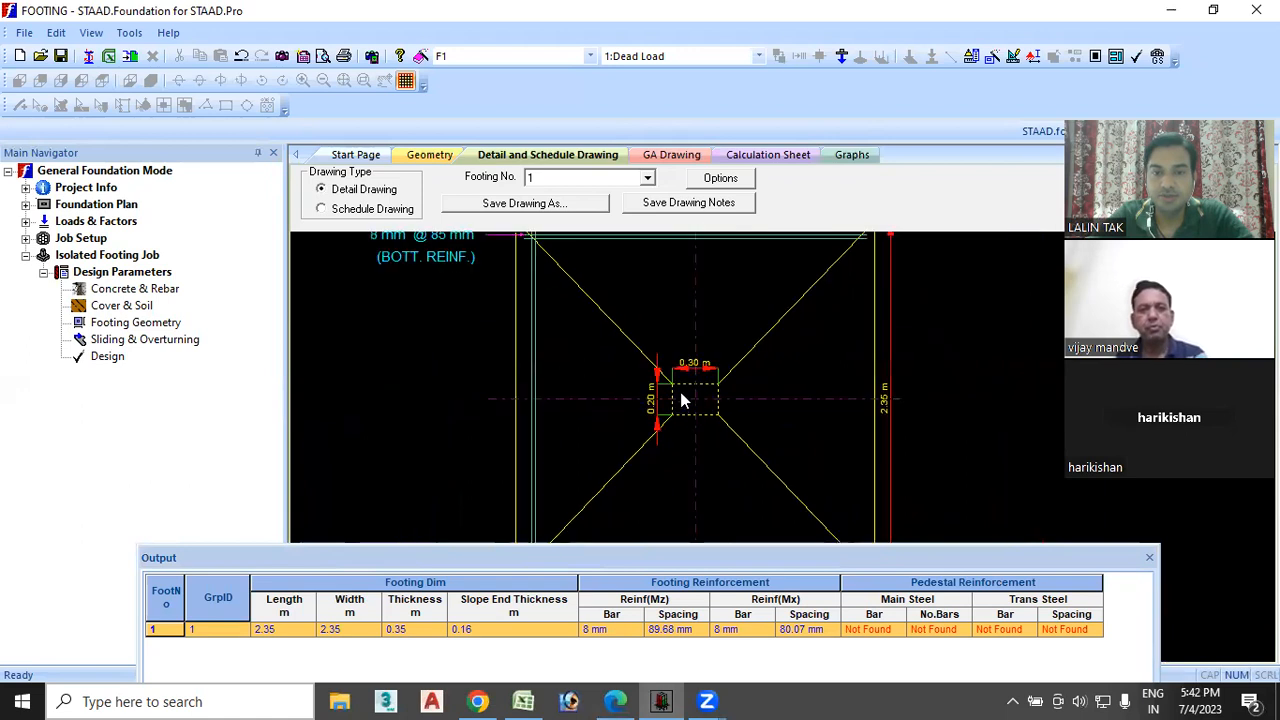
- Examine the bottom reinforcement callouts beside the footing plan, finishing with the whole plan in view
mouse_move(845, 410)
middle_mouse_down()
mouse_move(754, 423)
mouse_move(800, 376)
mouse_move(861, 470)
middle_mouse_up()
middle_click_drag(623, 371, 790, 343)
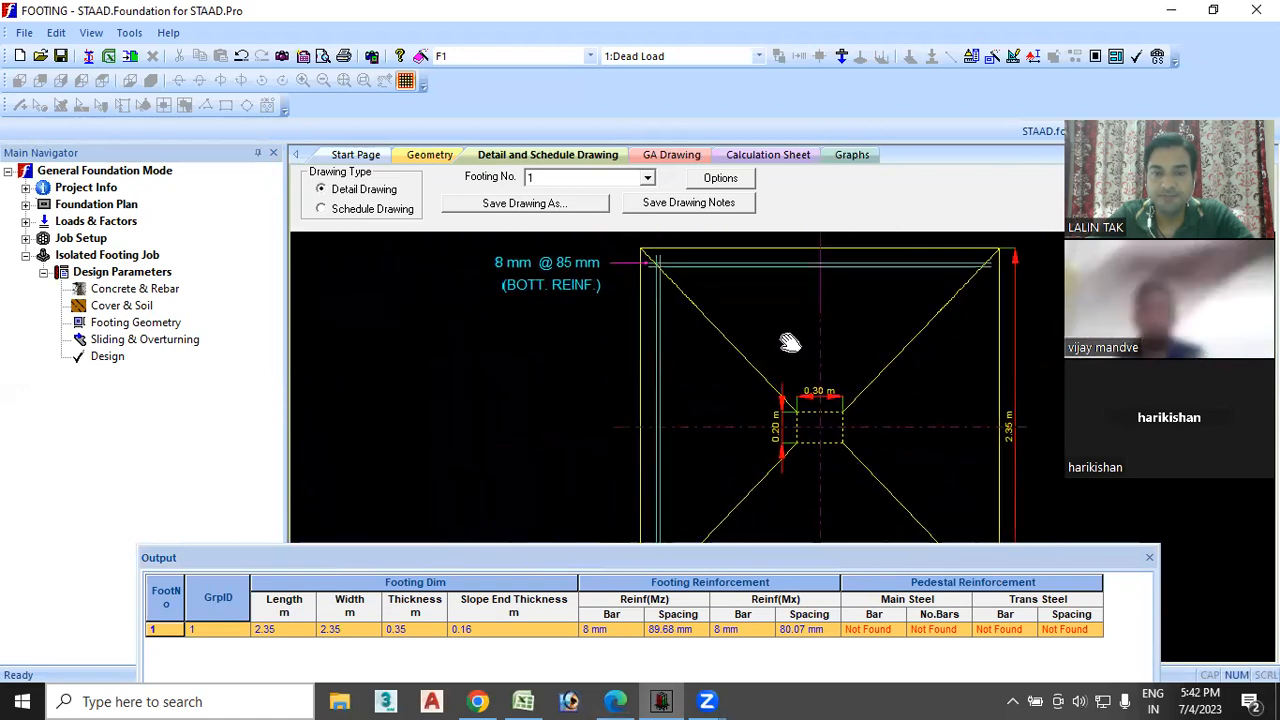
mouse_move(564, 313)
middle_mouse_down()
mouse_move(578, 314)
mouse_move(582, 288)
mouse_move(566, 230)
middle_mouse_up()
mouse_move(555, 313)
middle_mouse_down()
mouse_move(511, 415)
mouse_move(491, 426)
middle_mouse_up()
scroll(551, 377, "up", 2)
scroll(551, 377, "down", 5)
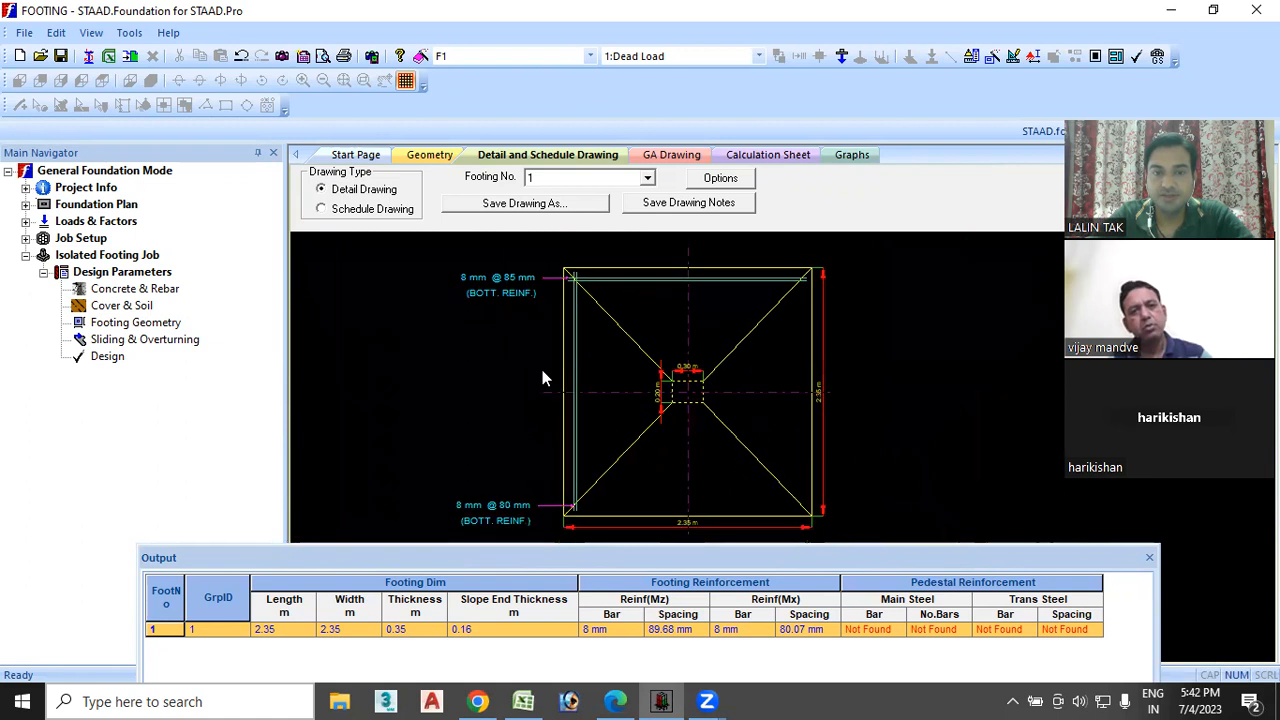
- Review the file formats offered for saving the detail drawing, leave AutoCAD Drawings R2000 (*.dwg) selected, and close without saving
left_click(522, 205)
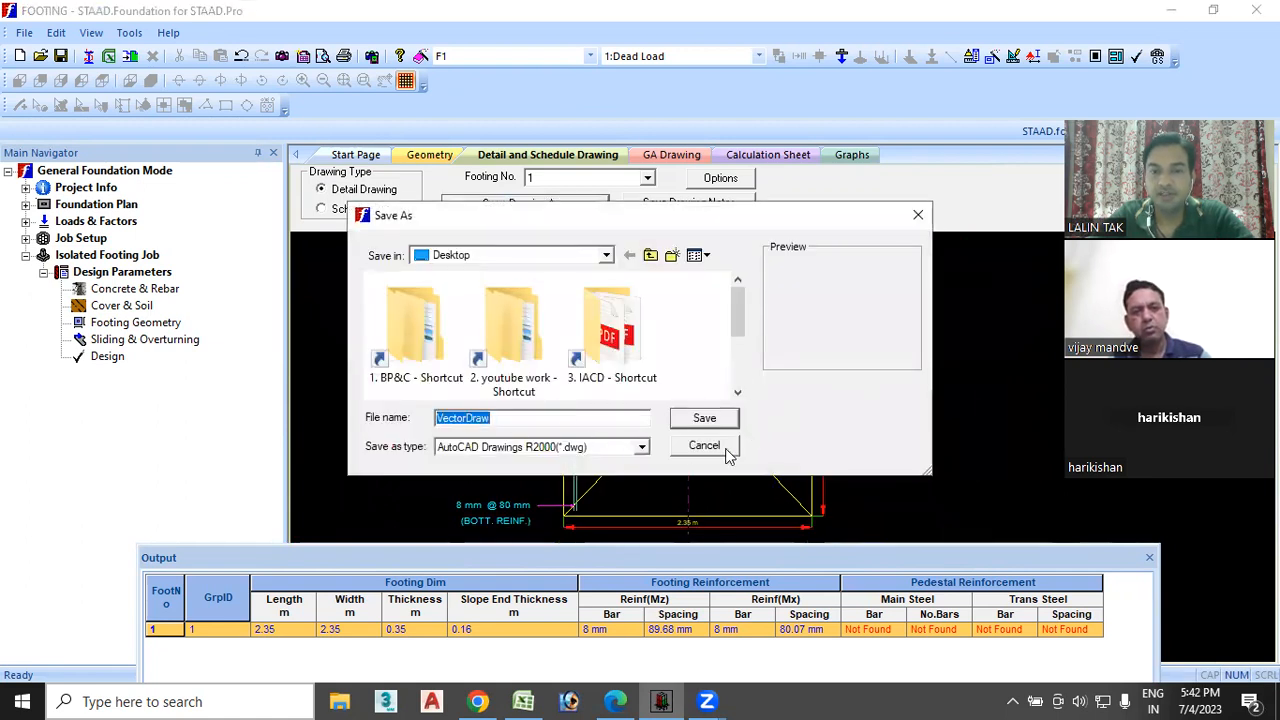
left_click(641, 448)
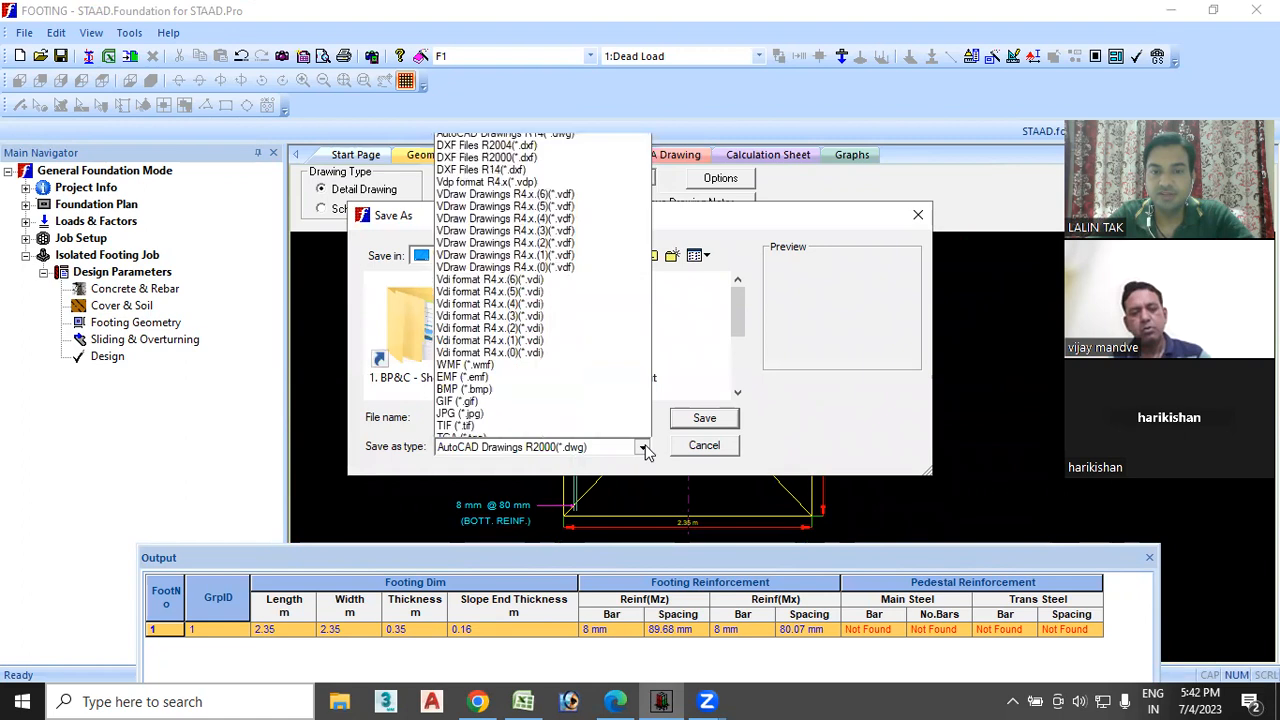
left_click(641, 448)
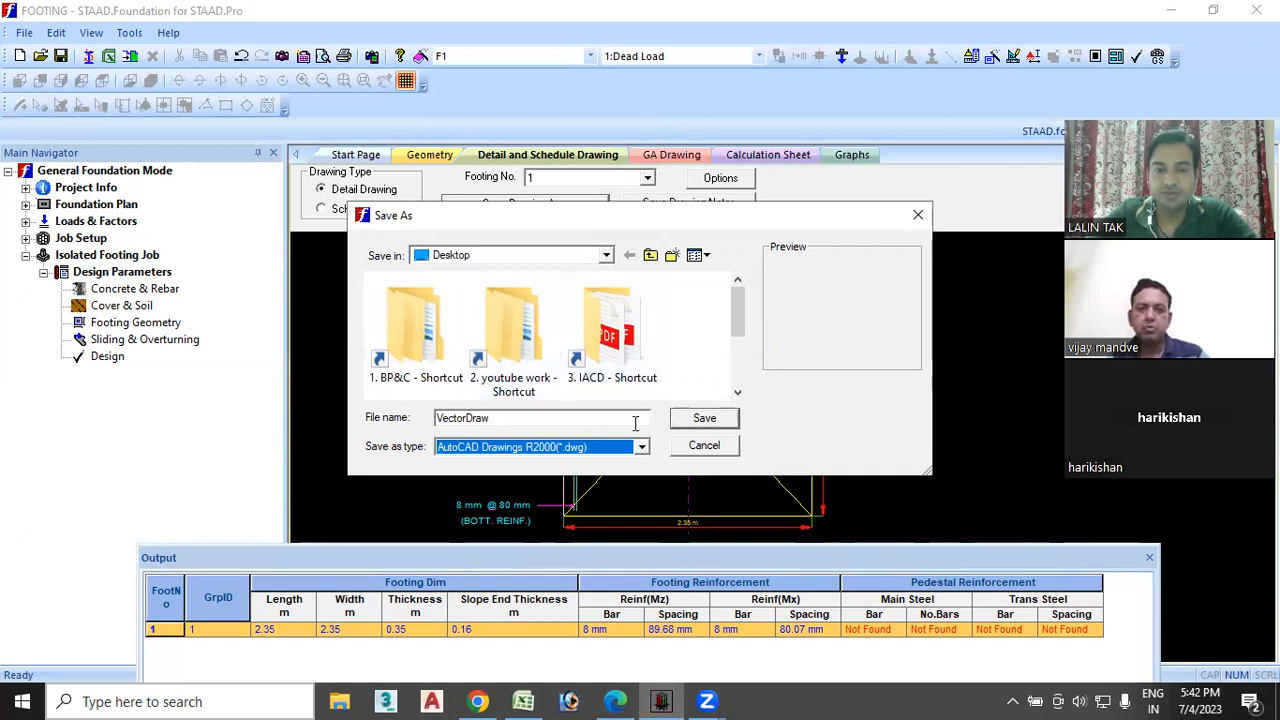
left_click(918, 216)
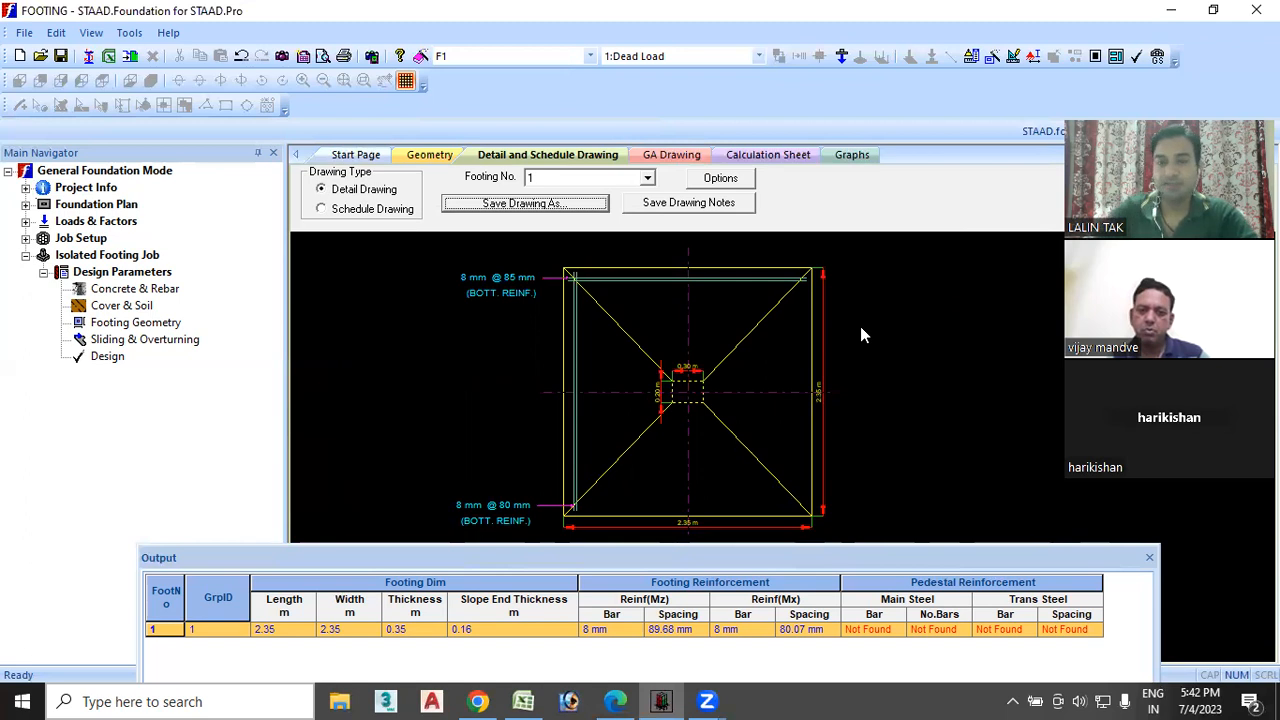
- Review the footing schedule and layout plan in the centre line details PDF again, and switch to FOOTING.xls in Excel
left_click(617, 699)
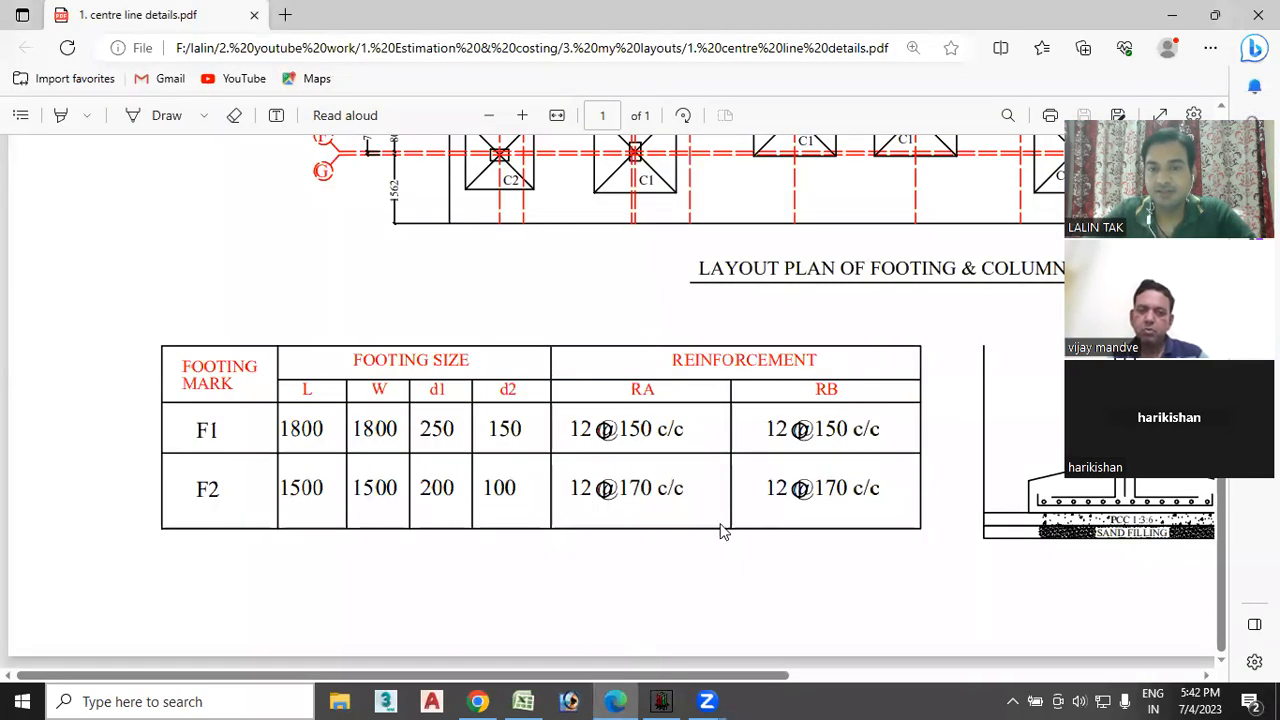
scroll(752, 333, "up", 5)
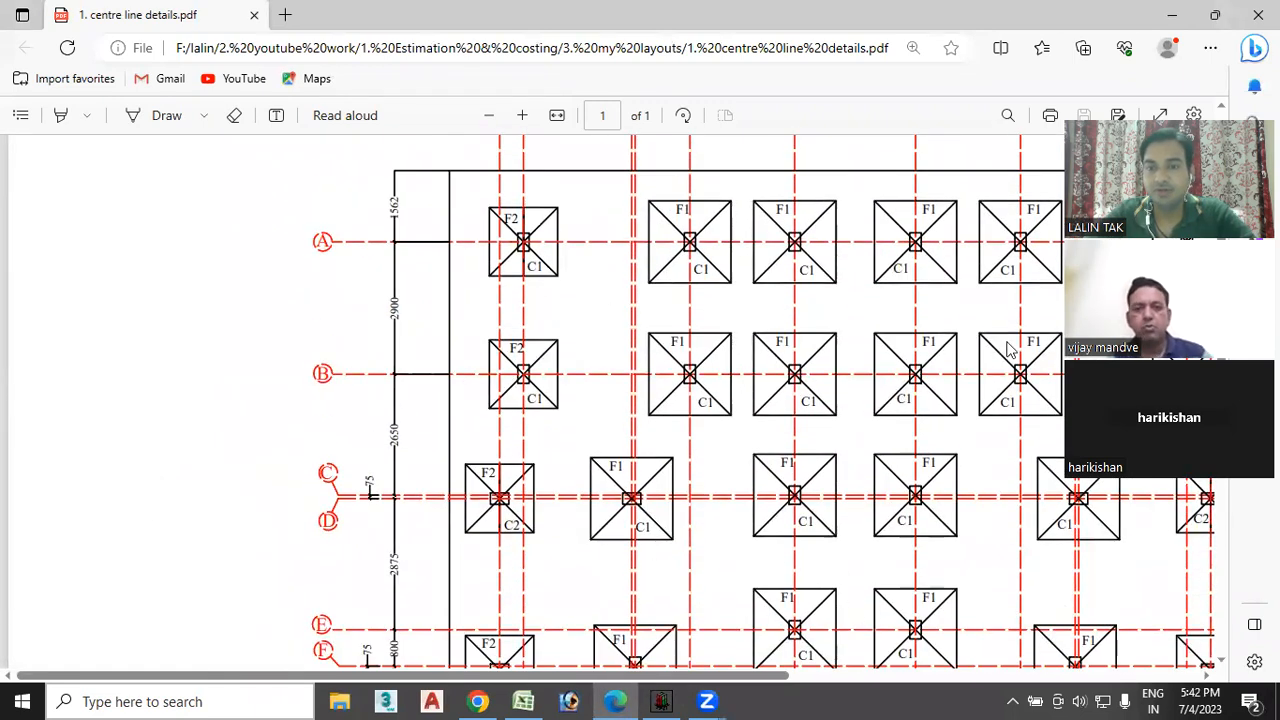
scroll(914, 470, "down", 5)
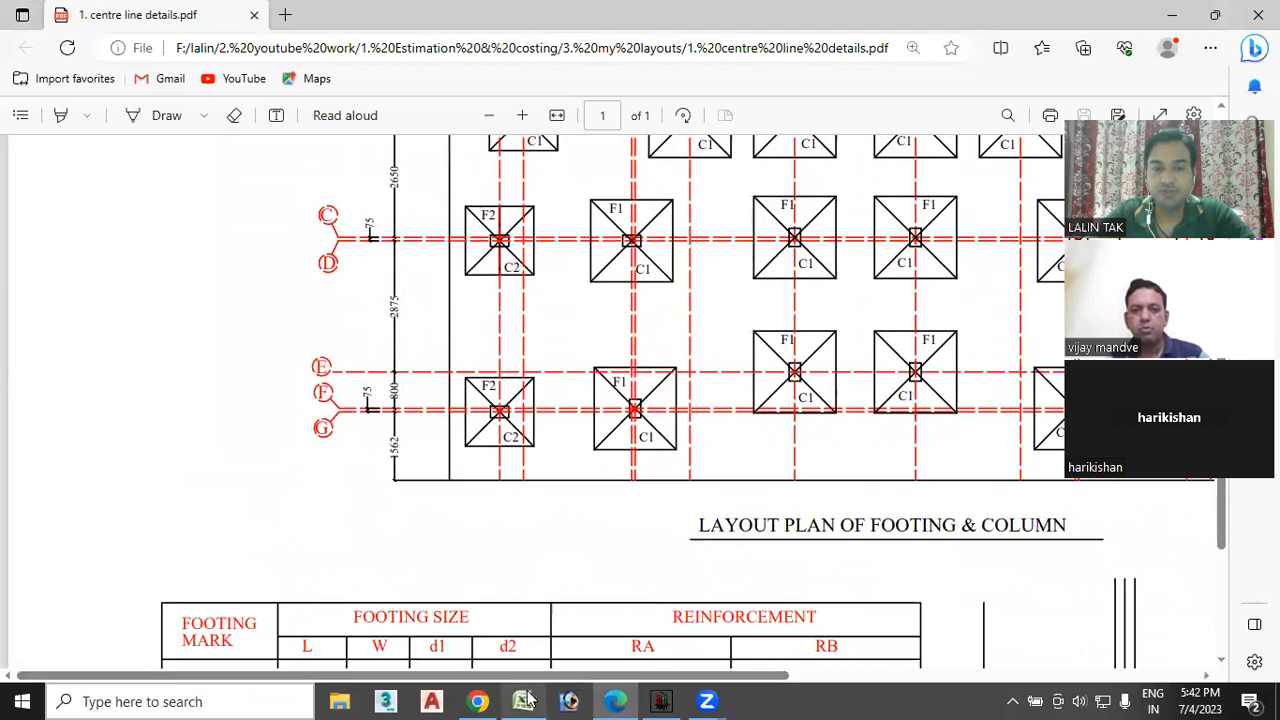
left_click(523, 701)
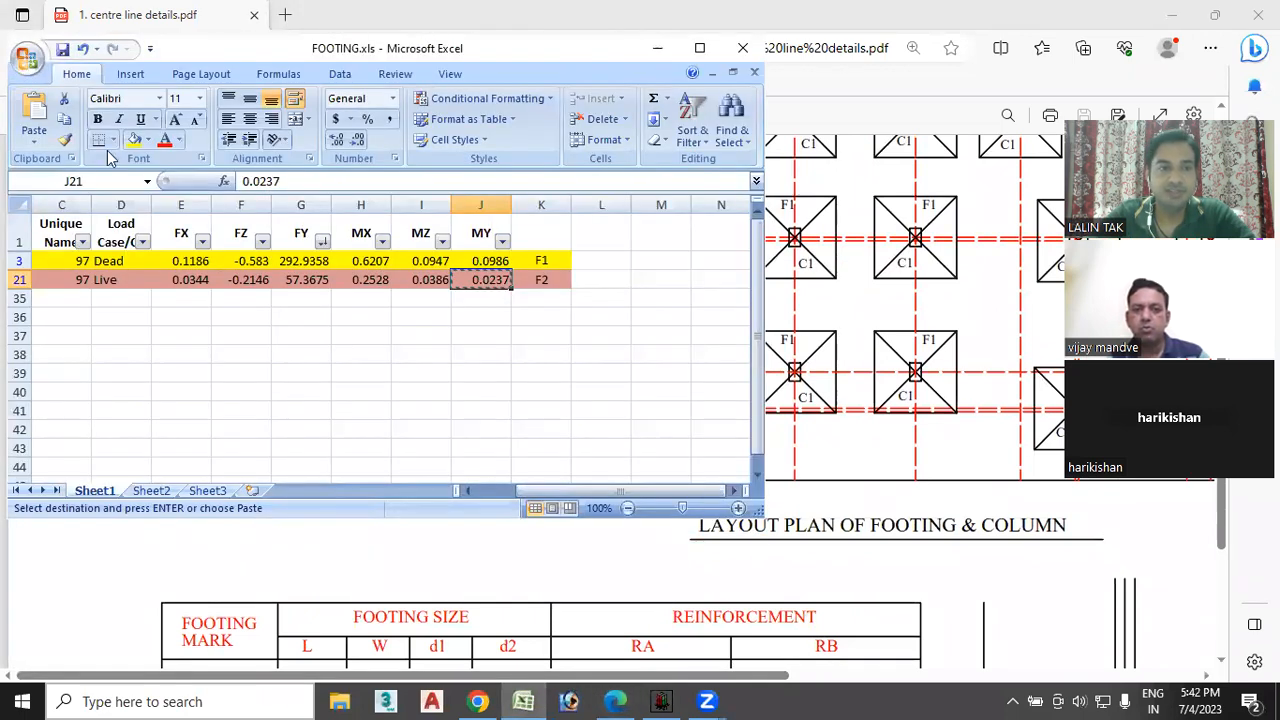
- Filter the Joint Label column to show only joint 16's reactions, and keep the workbook open without saving
left_click_drag(580, 491, 515, 491)
left_click(144, 242)
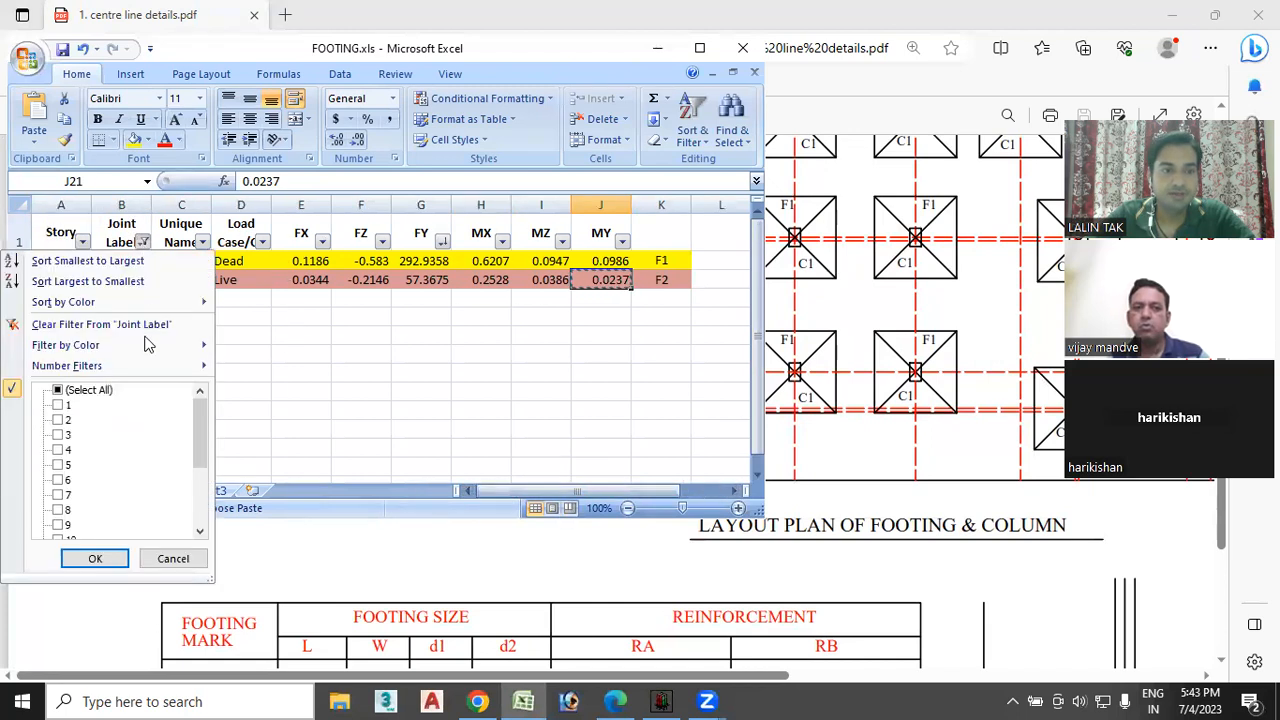
left_click_drag(200, 430, 200, 498)
left_click(58, 450)
left_click(58, 450)
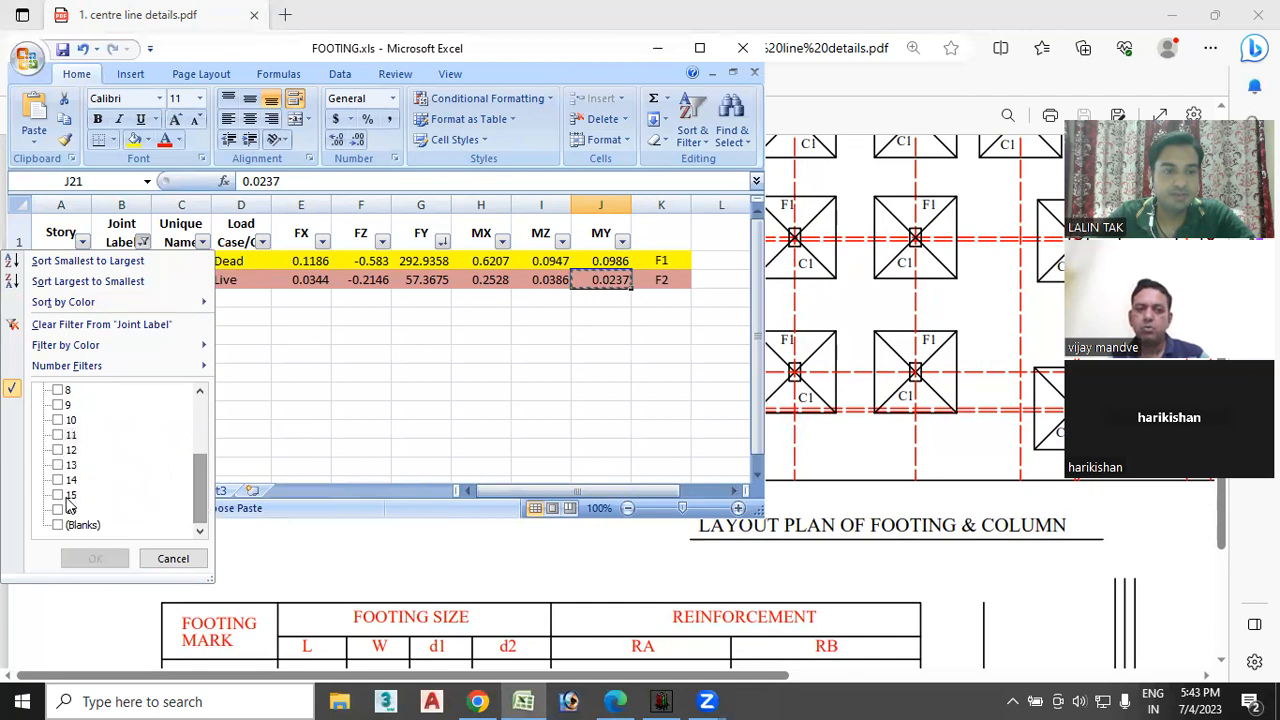
left_click(58, 510)
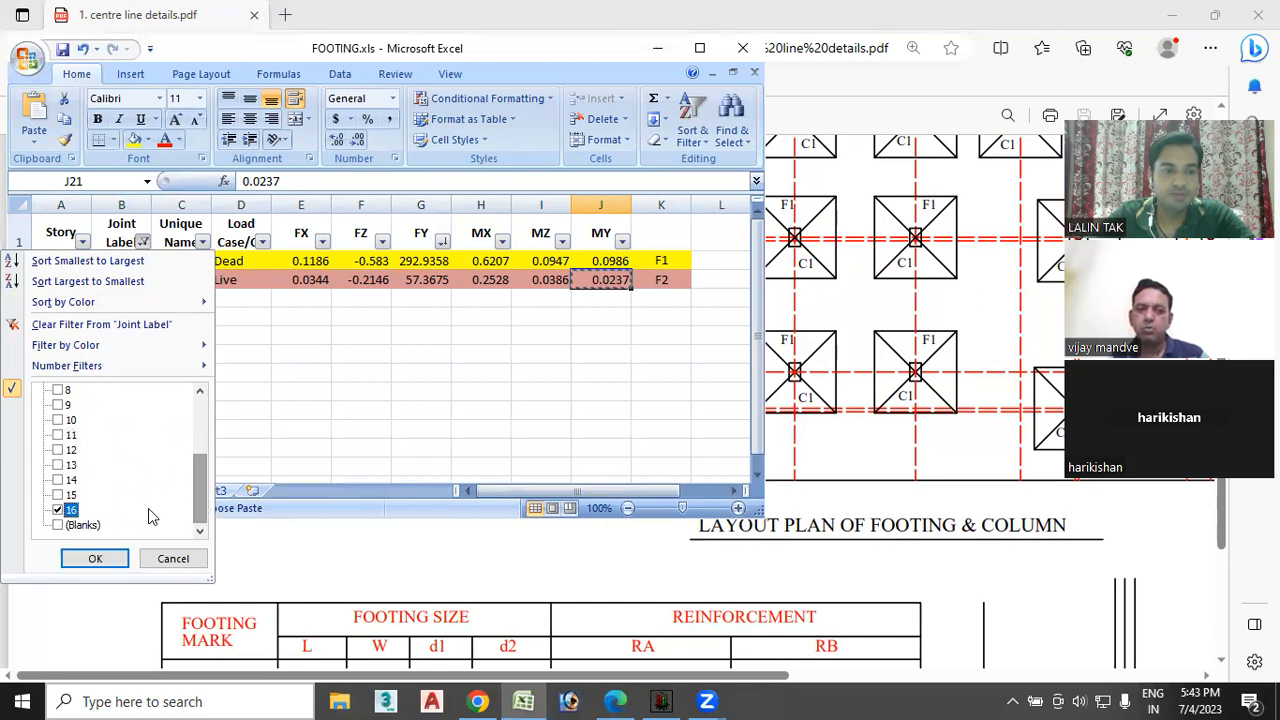
left_click(104, 562)
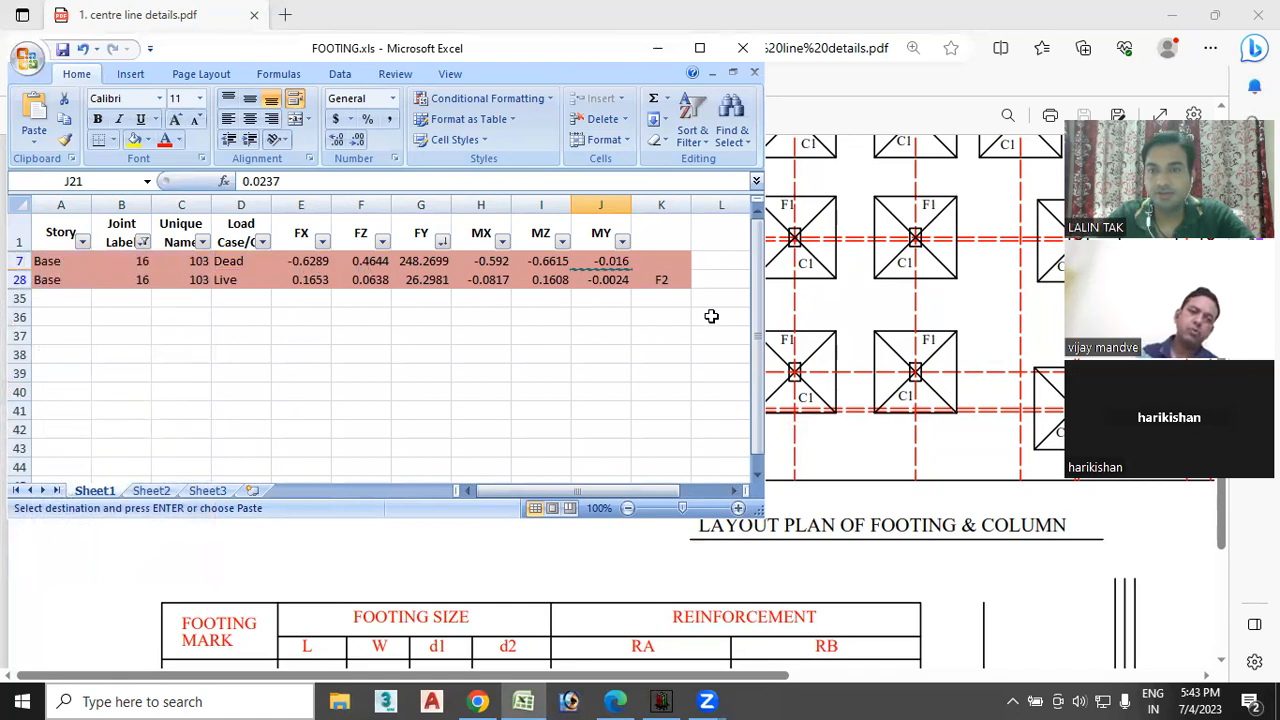
left_click(742, 50)
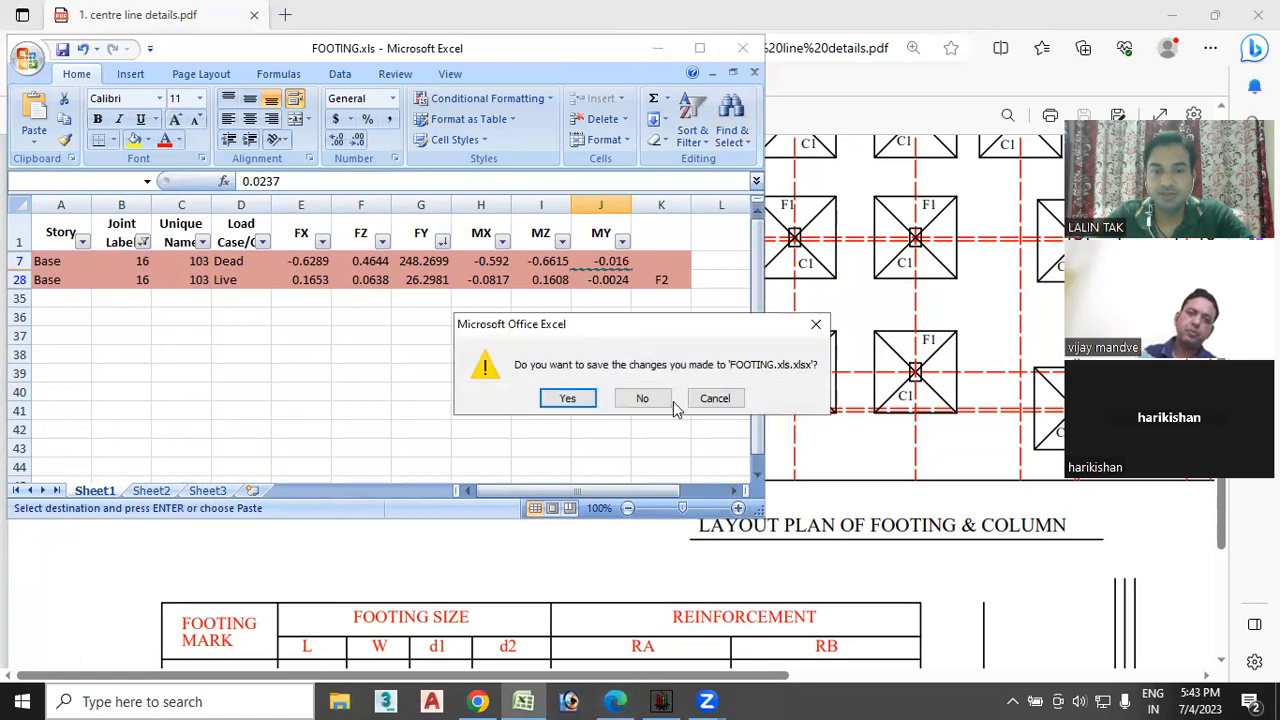
left_click(816, 324)
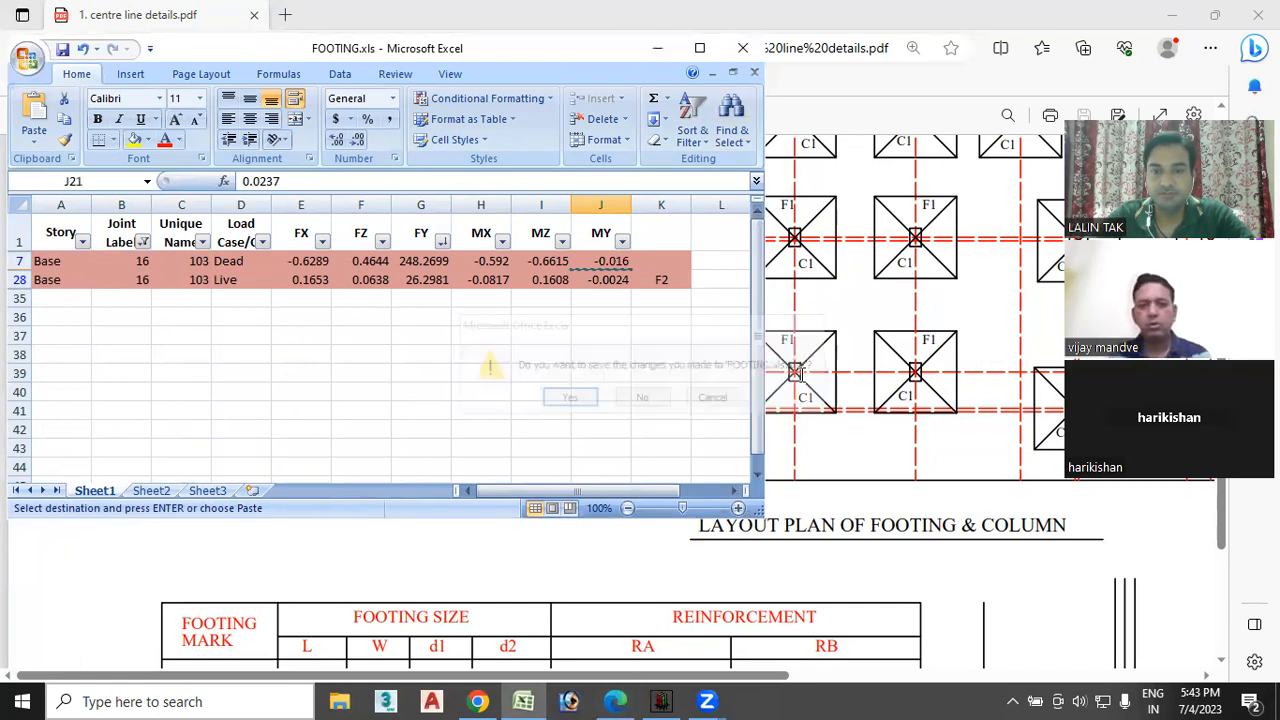
- Switch to the centre line details PDF and review the sizes and reinforcement of F1 and F2 in the footing schedule
left_click(612, 700)
scroll(463, 598, "down", 3)
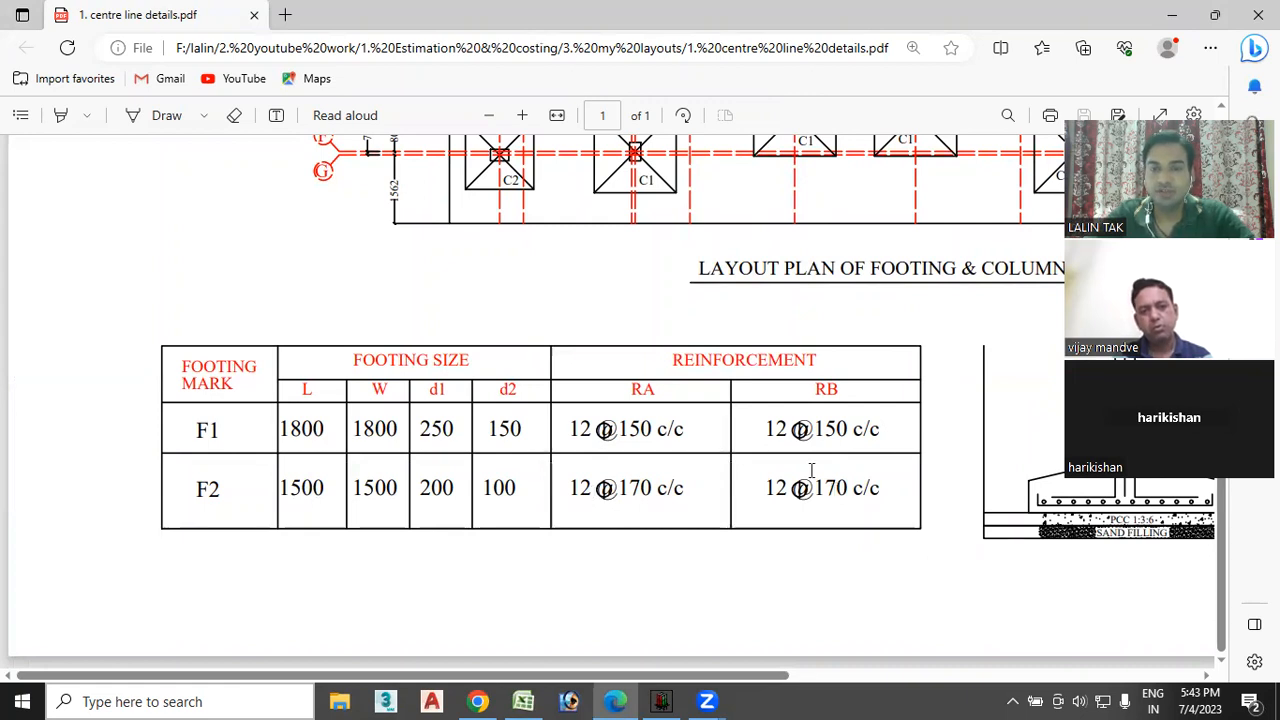
scroll(810, 470, "up", 1)
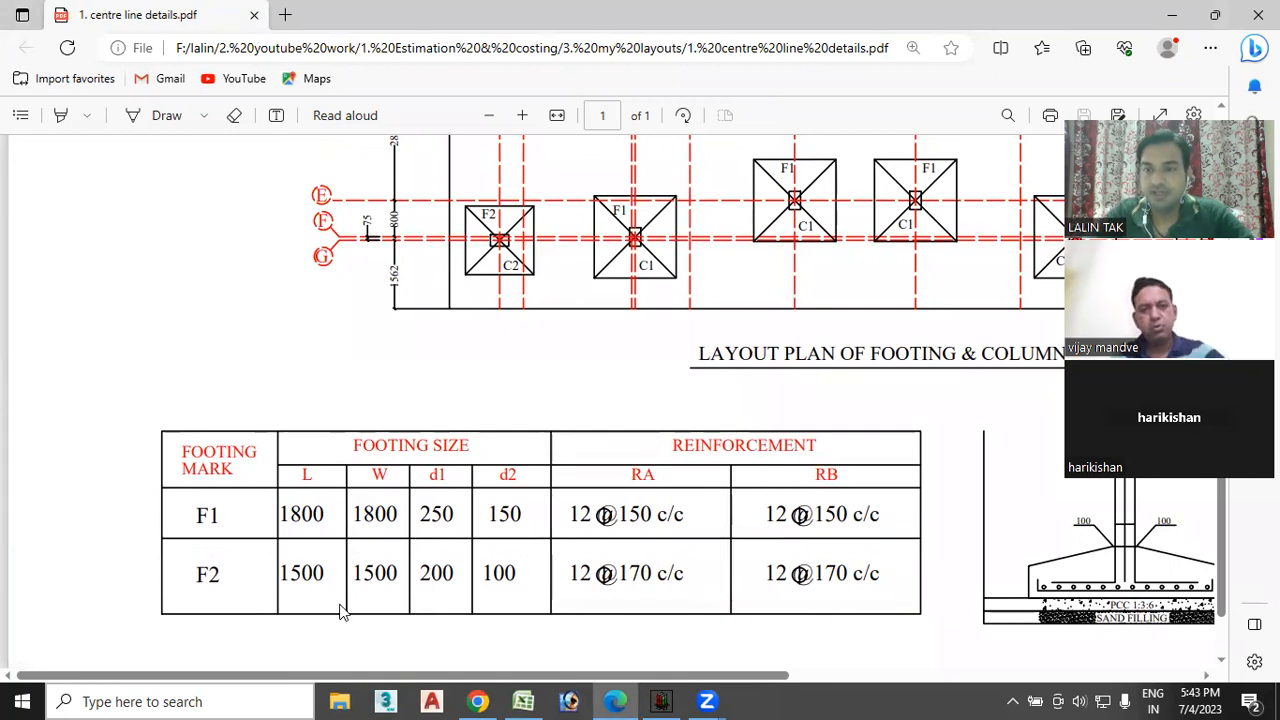
- Switch to STAAD.Foundation, bring up the save options for the detail drawing, and close them without saving
left_click(661, 701)
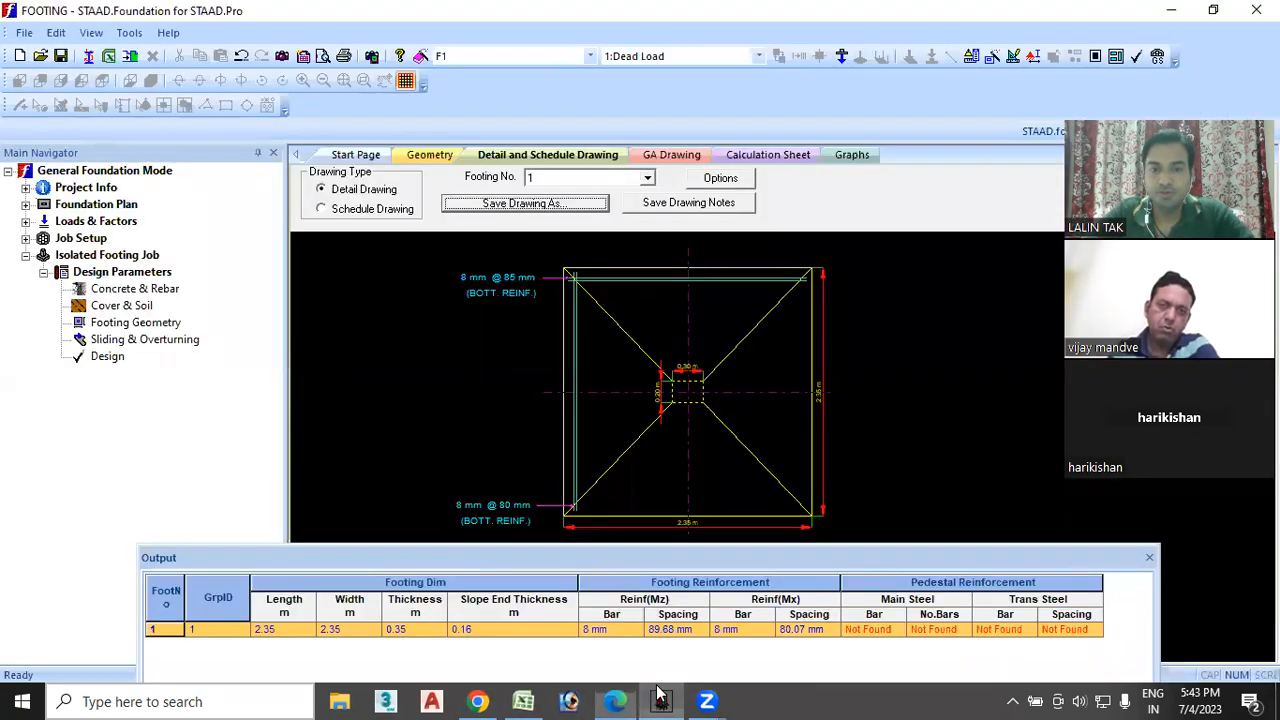
left_click(518, 203)
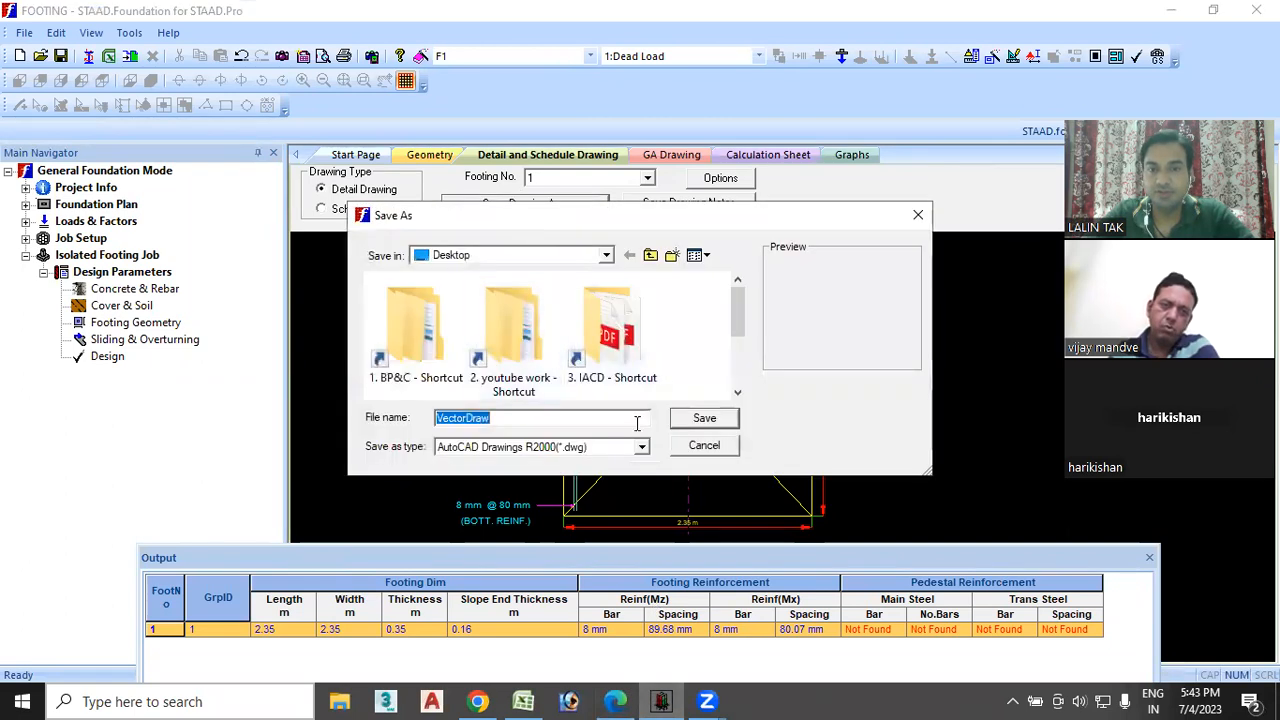
left_click(918, 215)
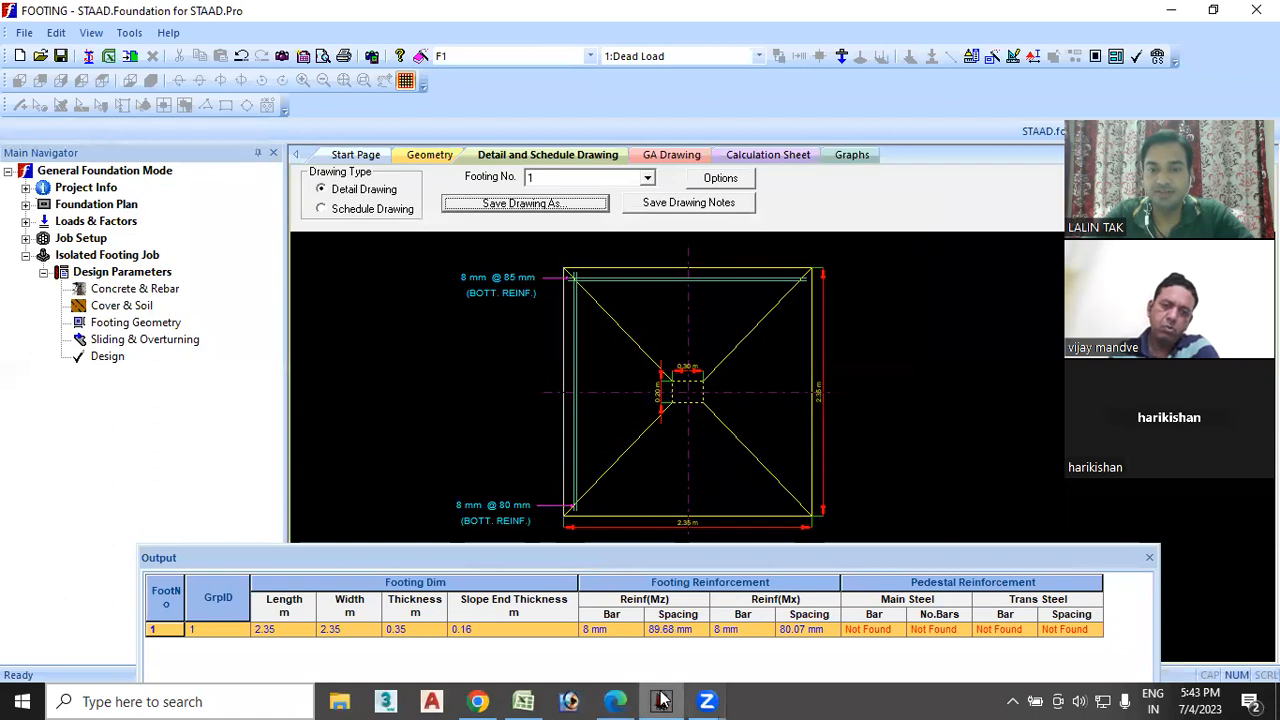
- Return to the centre line details PDF and compare the footing layout plan with the F1 size in the schedule
left_click(614, 700)
scroll(630, 400, "up", 5)
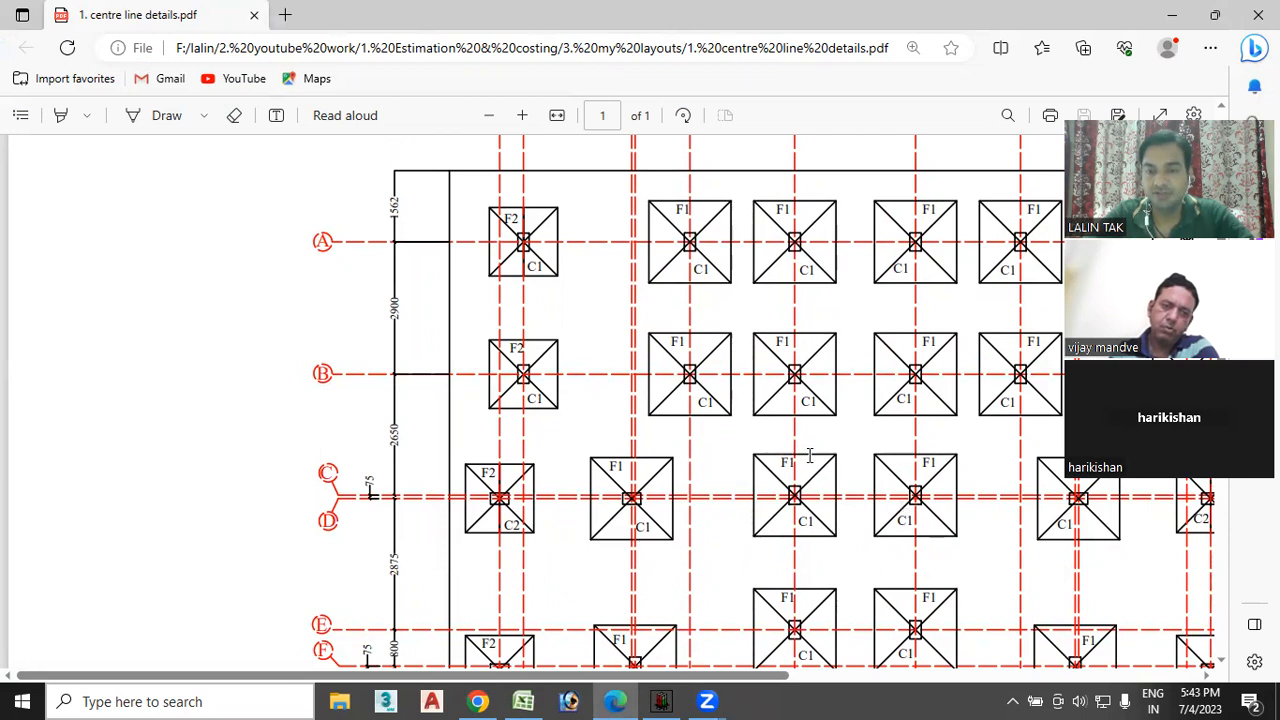
scroll(810, 455, "down", 5)
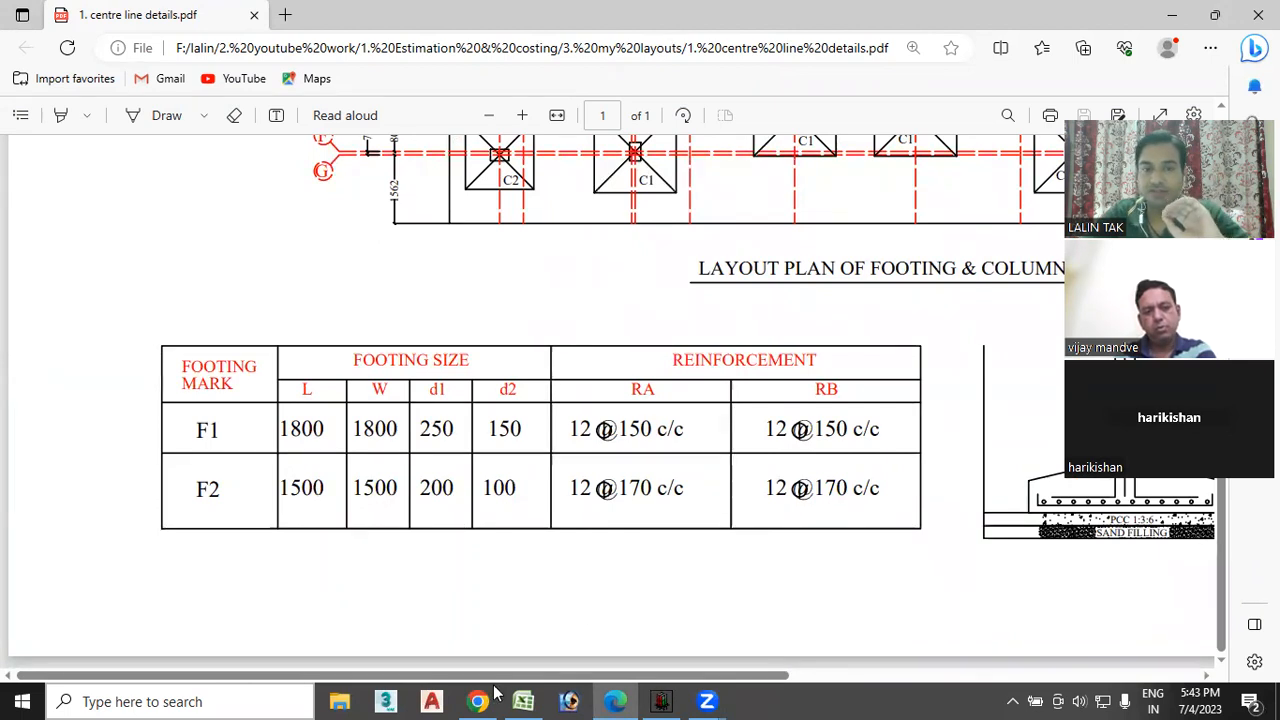
left_click_drag(292, 428, 313, 430)
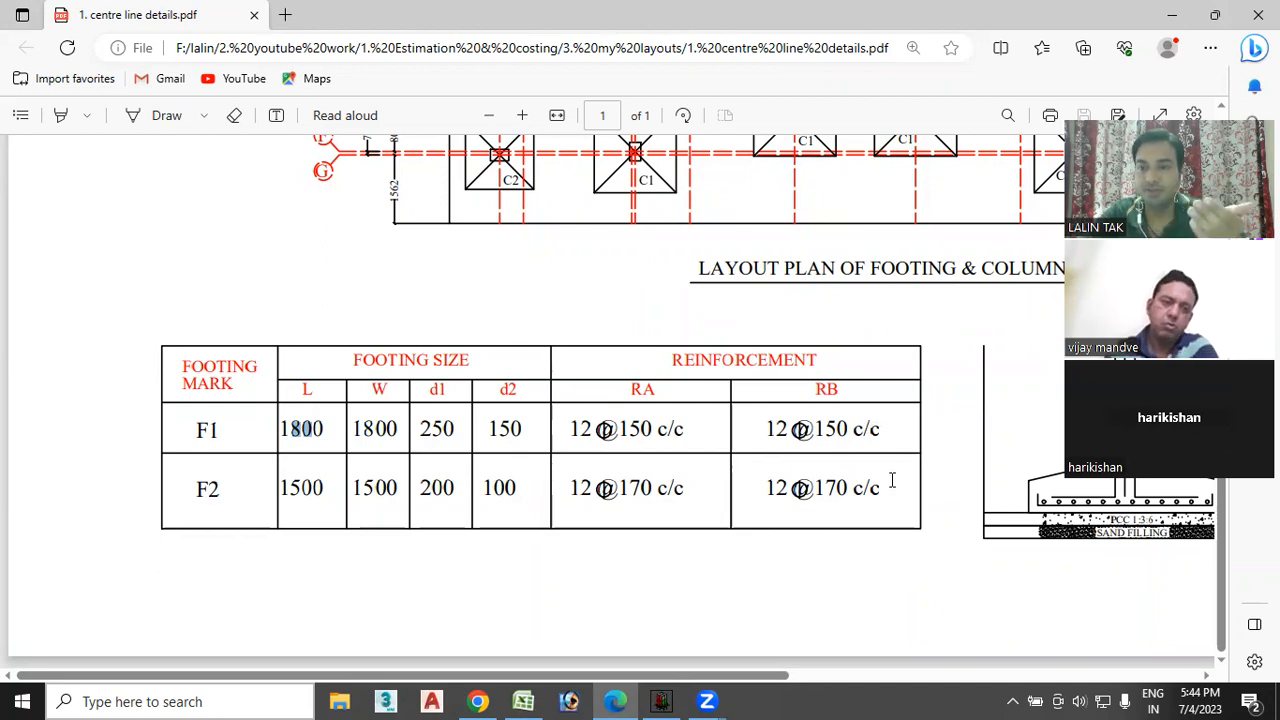
left_click(167, 424)
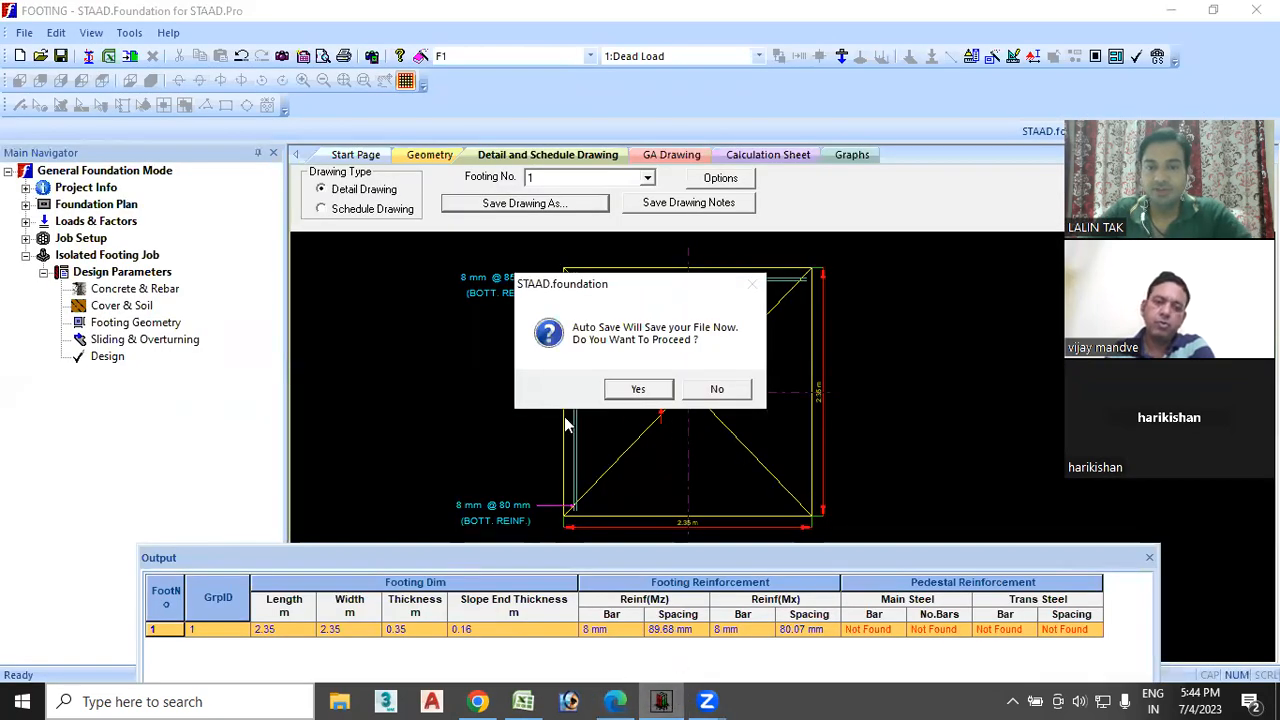
- Decline the auto-save in STAAD.Foundation and examine the whole GA drawing sheet with its footing plan, table and title block
left_click(706, 397)
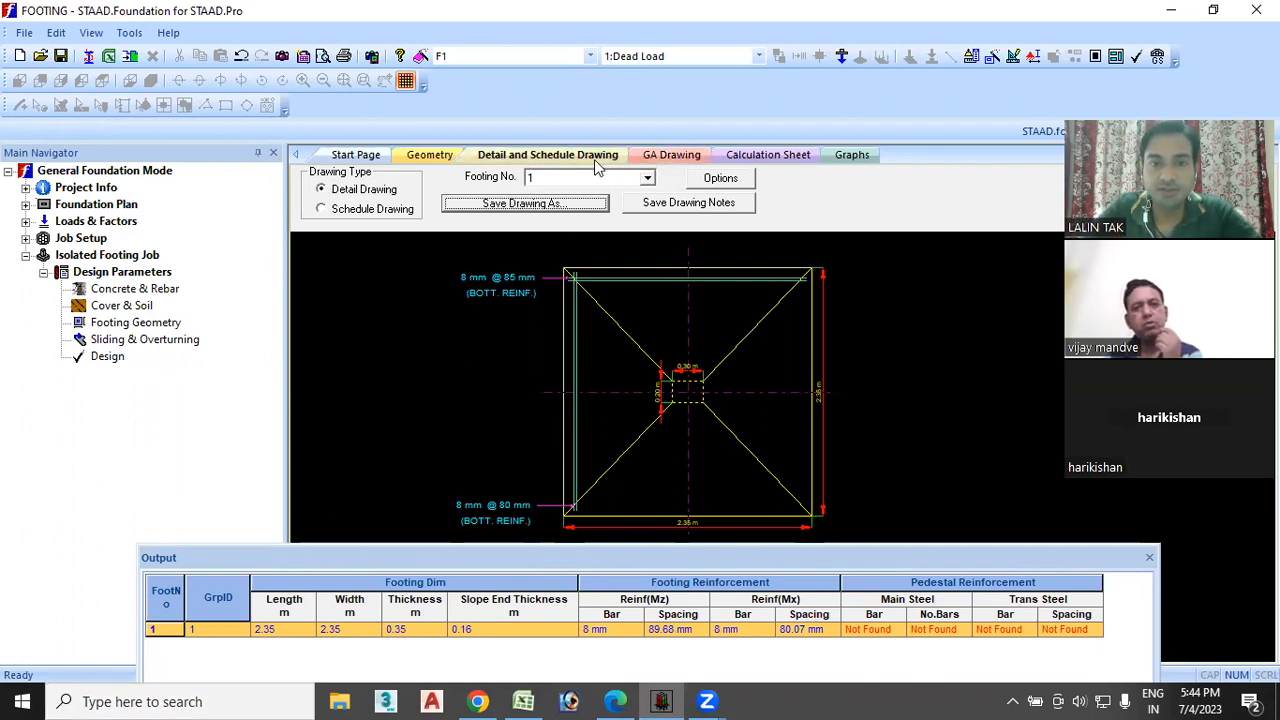
left_click(671, 155)
scroll(790, 440, "up", 2)
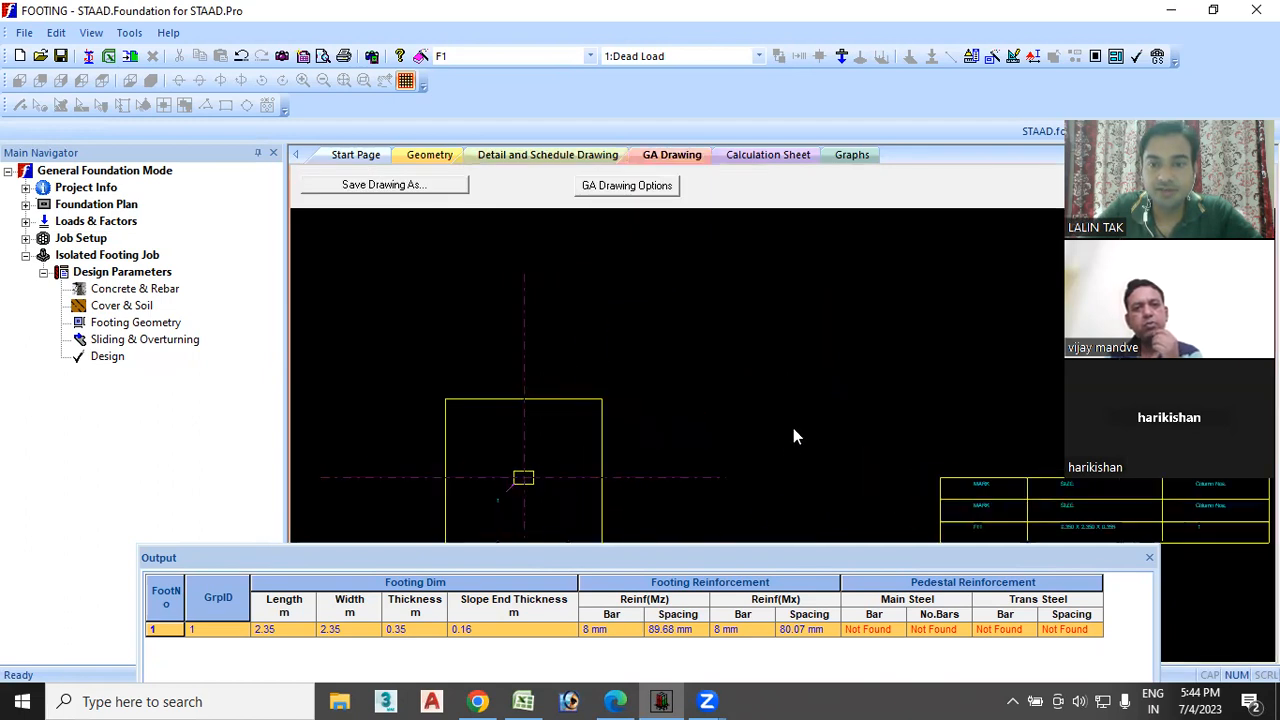
scroll(787, 426, "down", 4)
middle_click_drag(747, 408, 746, 249)
middle_click_drag(827, 437, 707, 492)
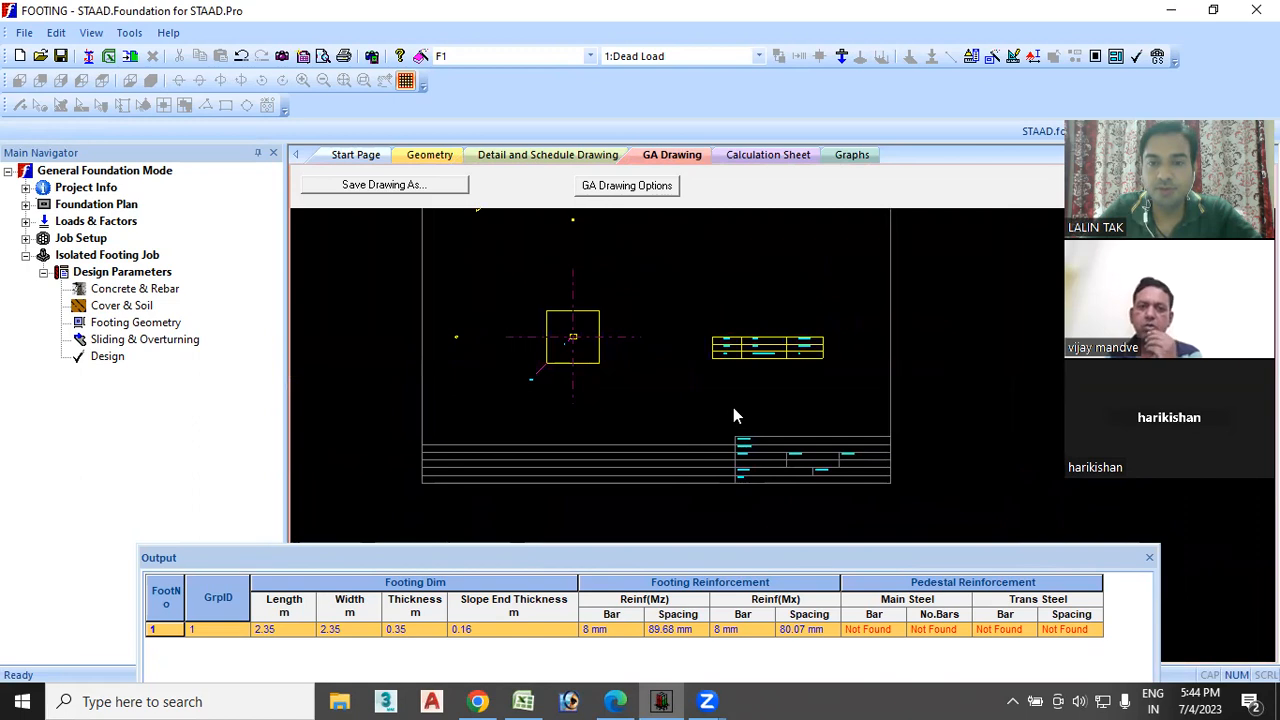
scroll(734, 409, "down", 1)
middle_click_drag(698, 388, 694, 466)
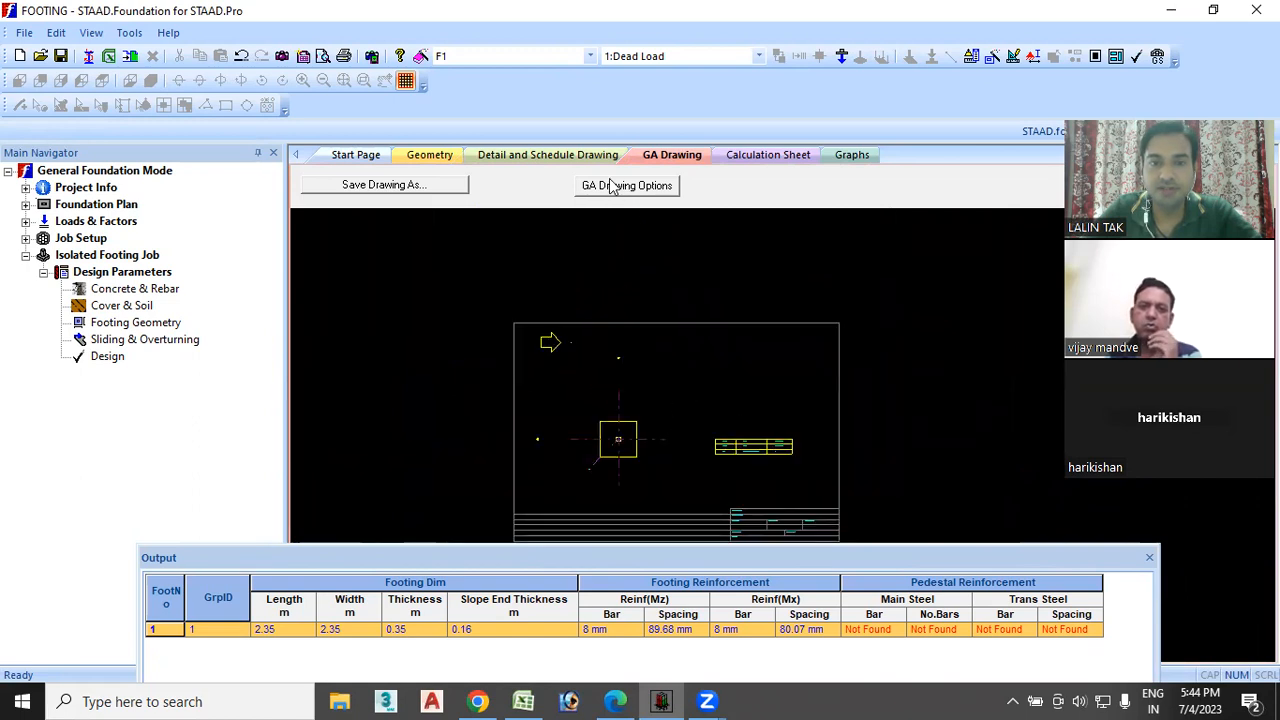
- Review the calculation sheet of isolated sloped footing 1, ending at its geometry and reinforcement summary tables
left_click(757, 160)
scroll(720, 337, "down", 3)
scroll(711, 329, "up", 3)
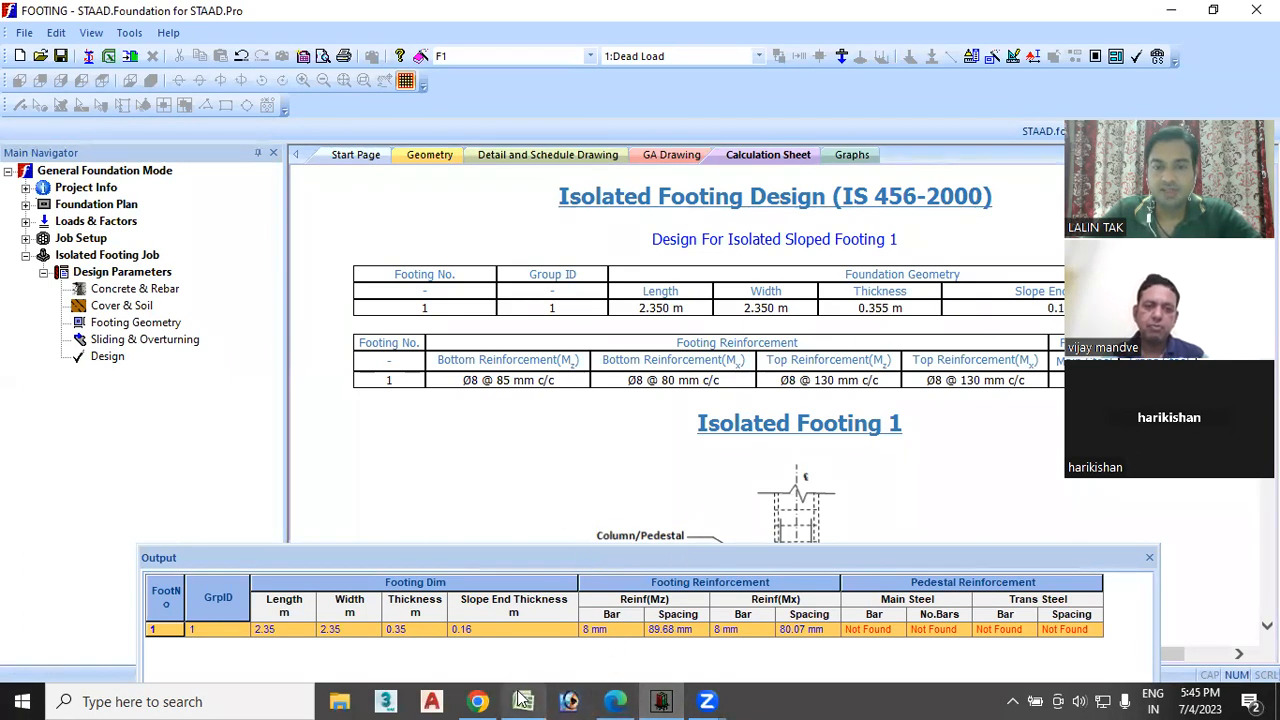
- Switch to the centre line details PDF and check the footing marks on the layout plan against the footing schedule
left_click(614, 699)
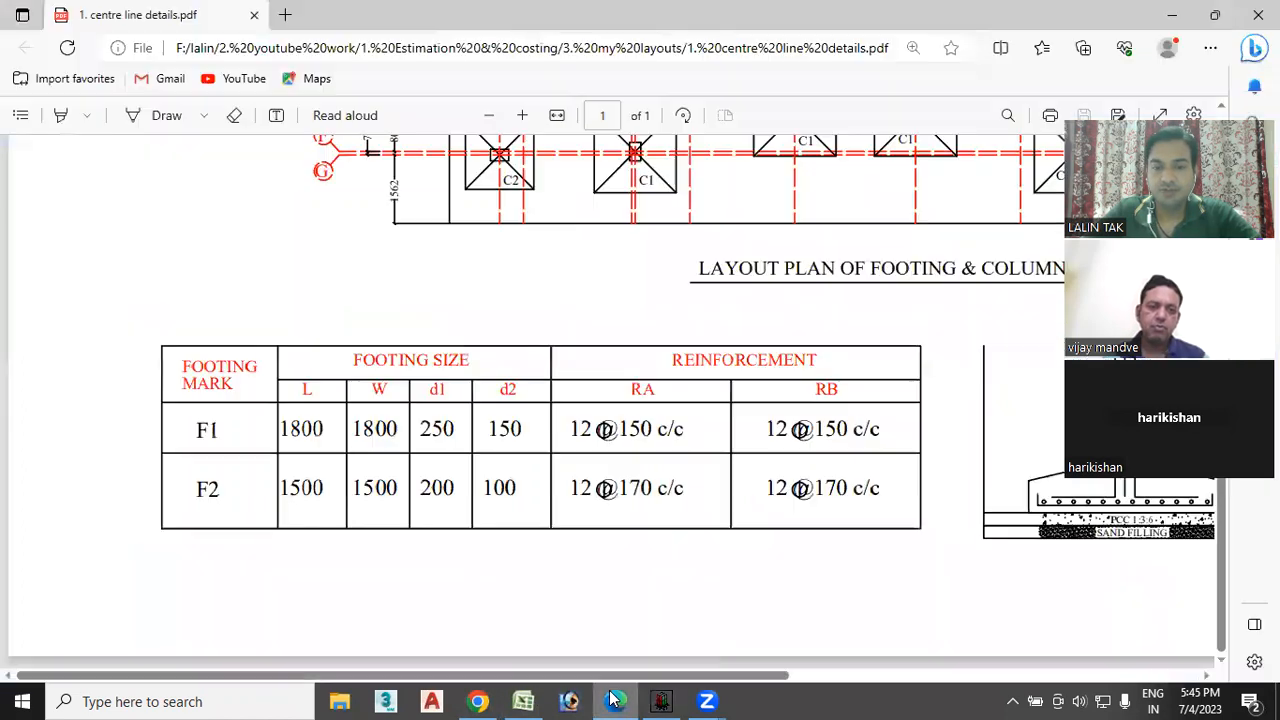
scroll(651, 393, "up", 7)
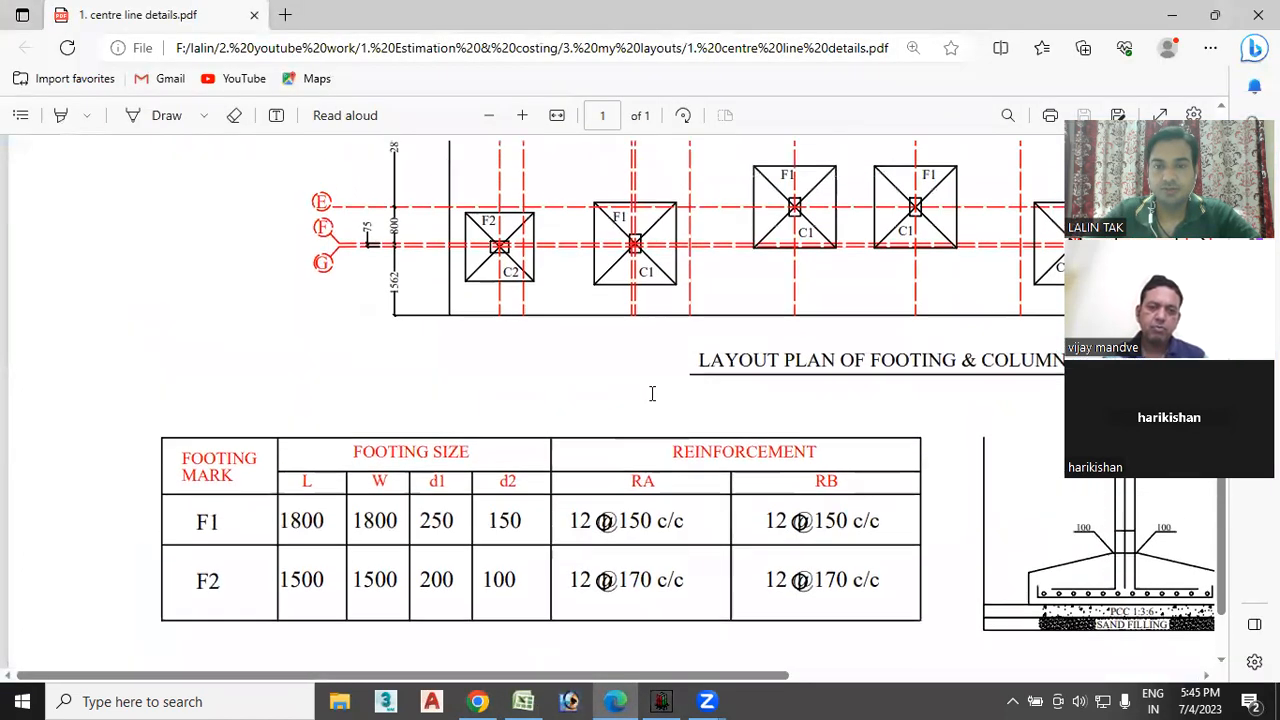
scroll(857, 462, "down", 2)
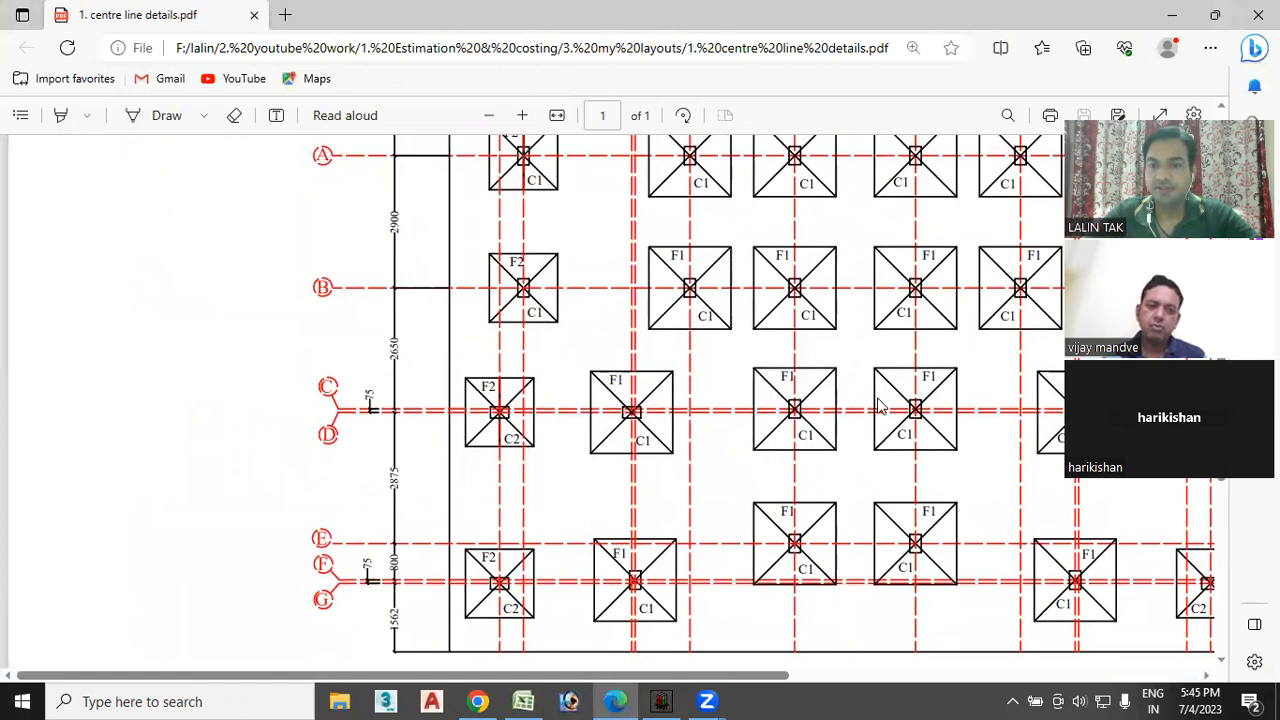
scroll(867, 420, "down", 4)
scroll(867, 425, "down", 5)
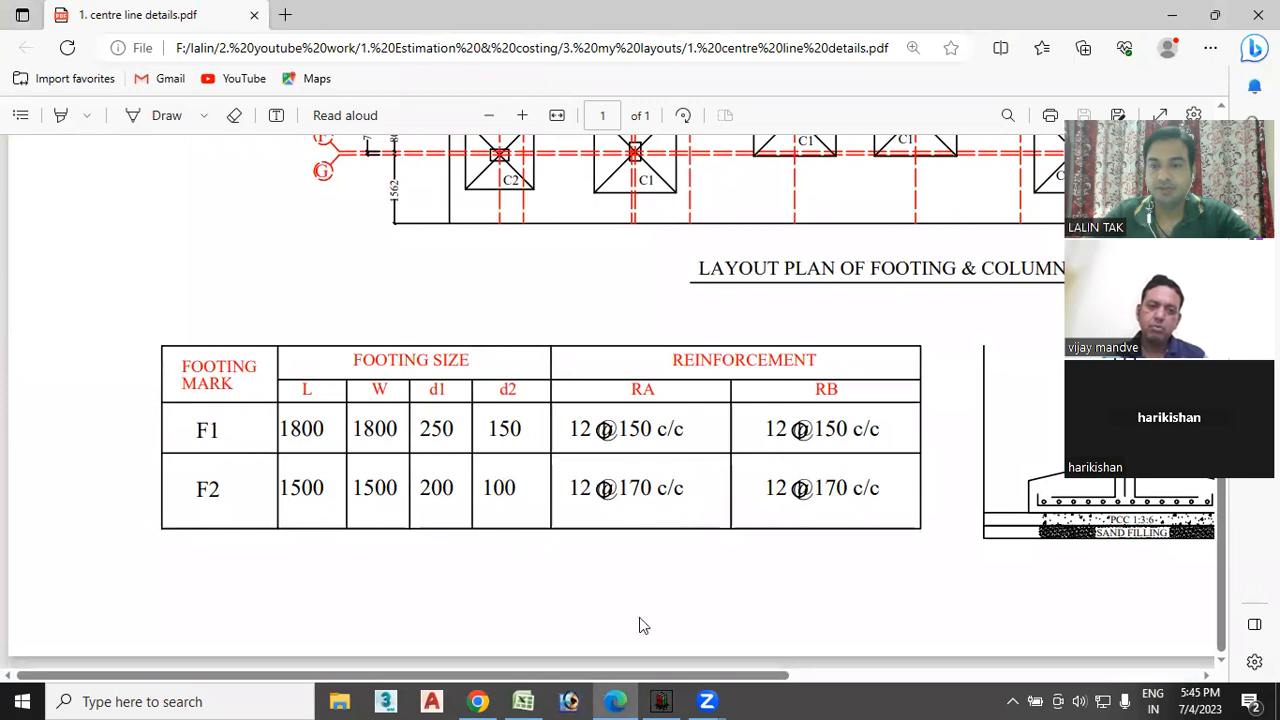
- Examine the enlarged footing section with its PCC and sand filling layers, beside the trapezoidal footing plan
left_click_drag(478, 678, 828, 684)
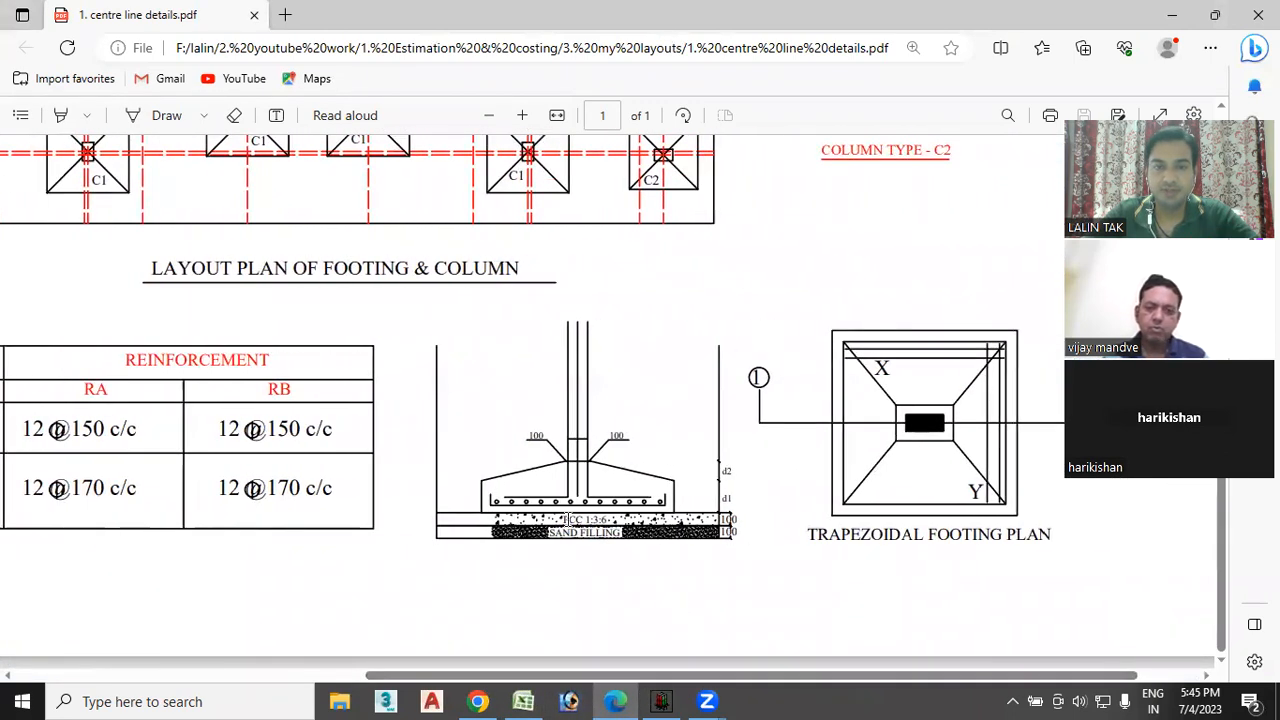
left_click(522, 115)
scroll(606, 333, "down", 4)
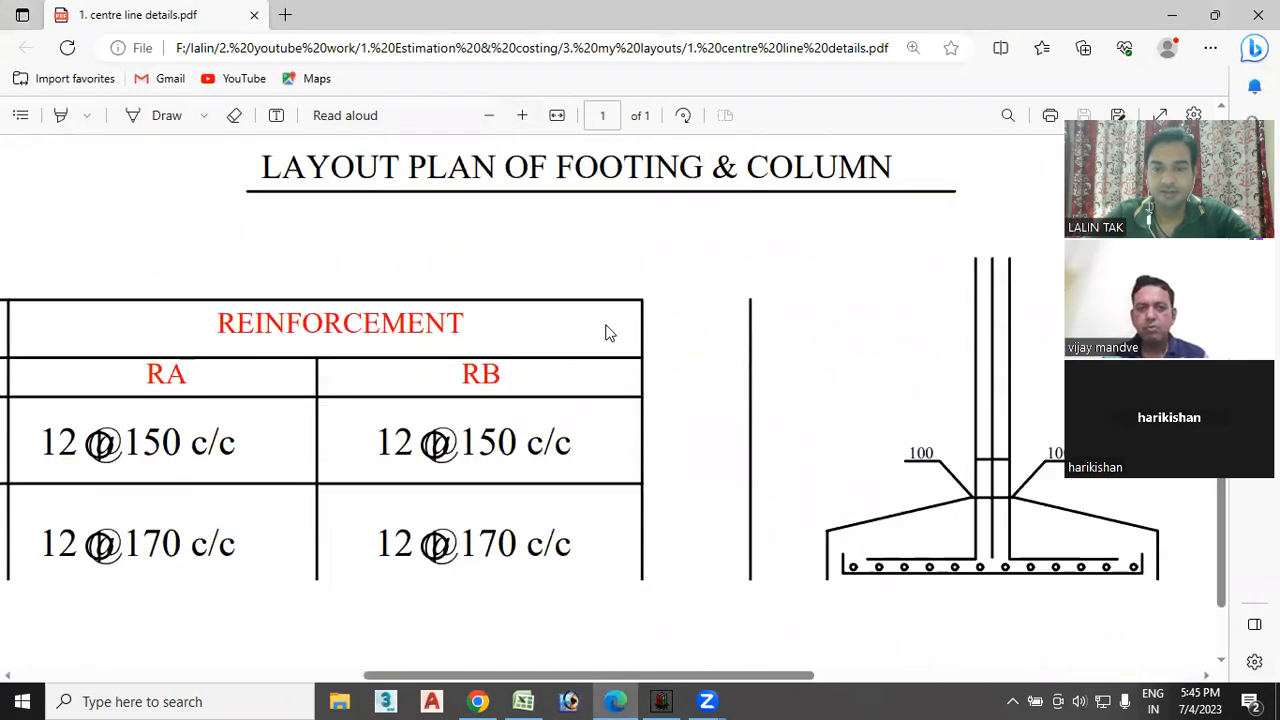
scroll(606, 333, "down", 2)
left_click_drag(589, 680, 819, 680)
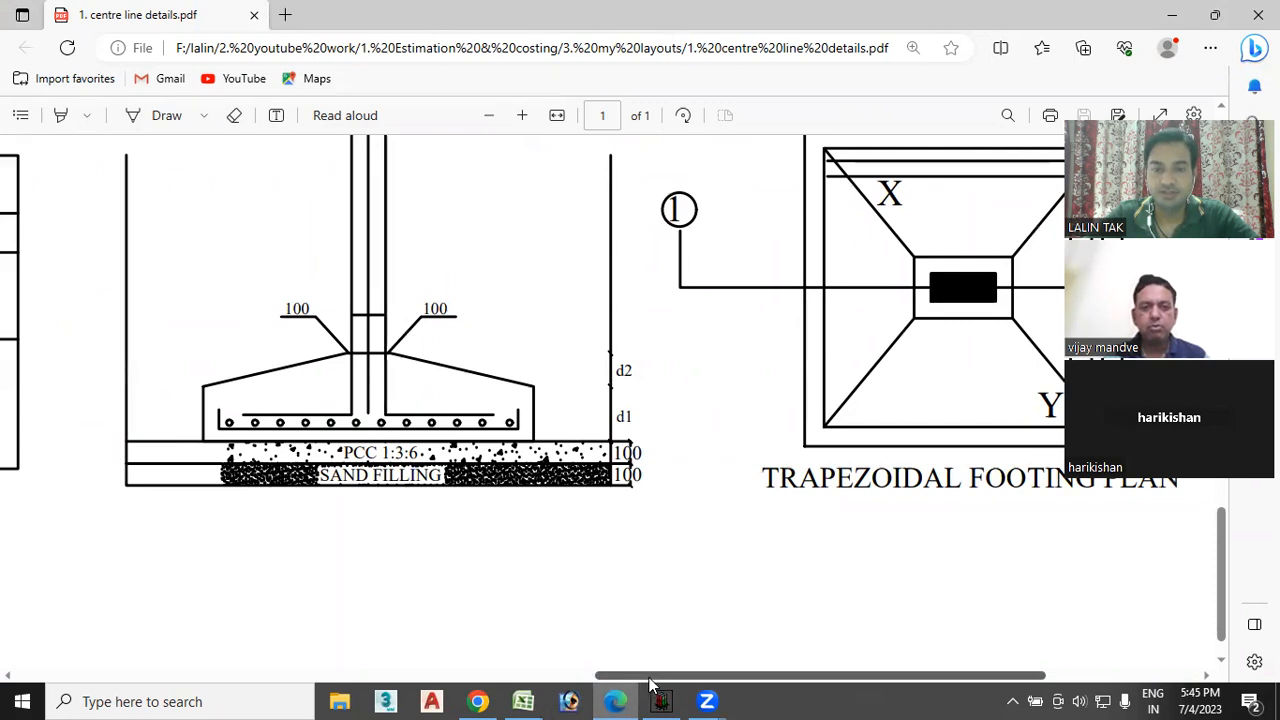
- Examine the column type C2 detail and the trapezoidal footing plan, finishing at the schedule's reinforcement columns
left_click_drag(650, 683, 1224, 528)
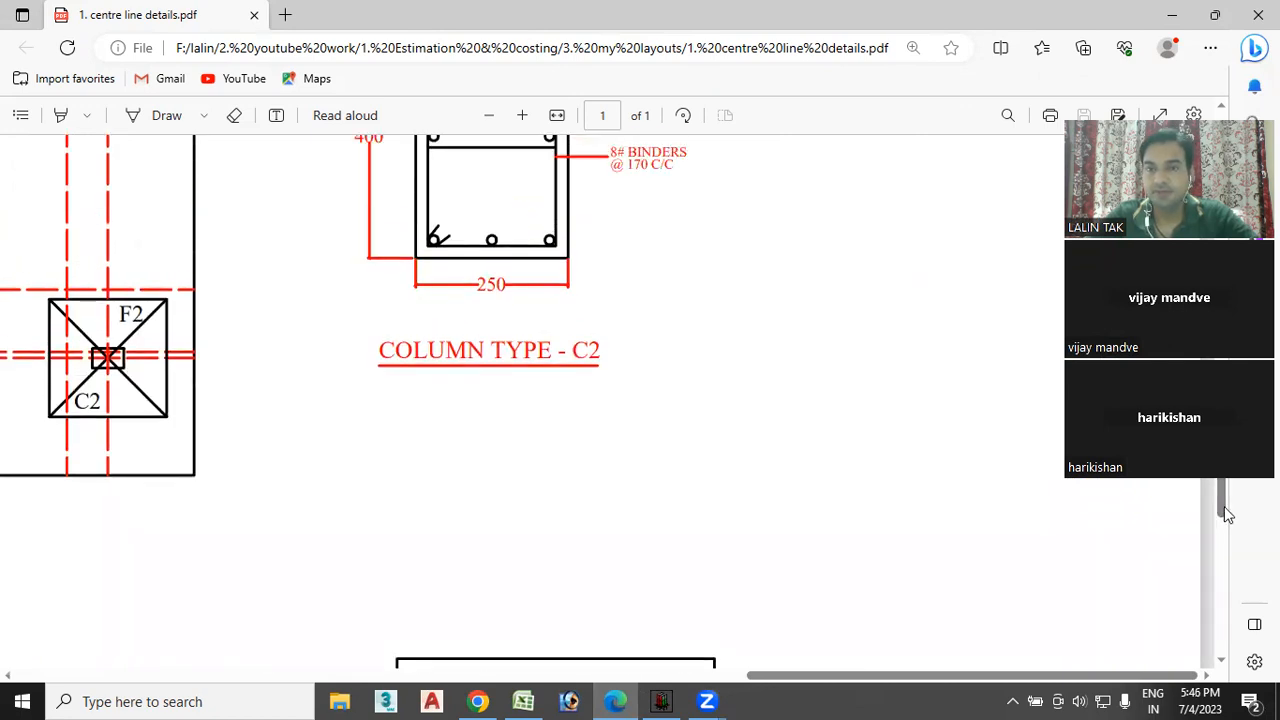
scroll(592, 430, "up", 3)
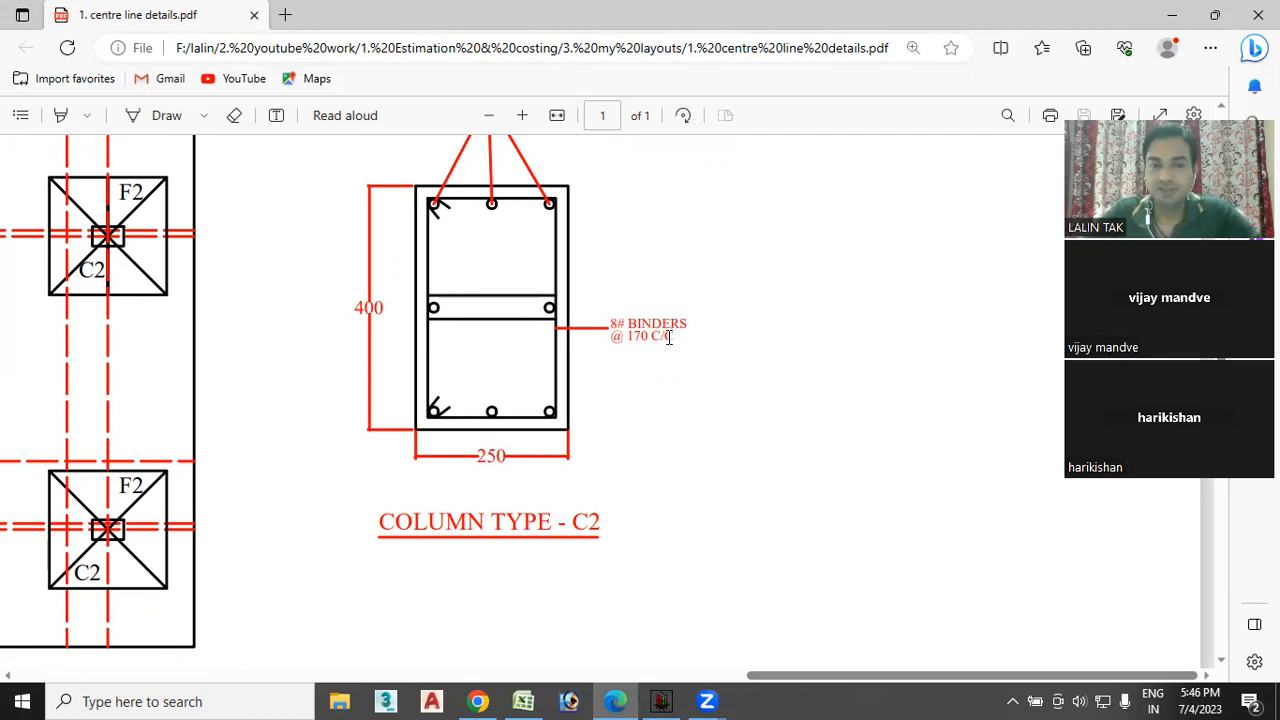
scroll(669, 337, "down", 6)
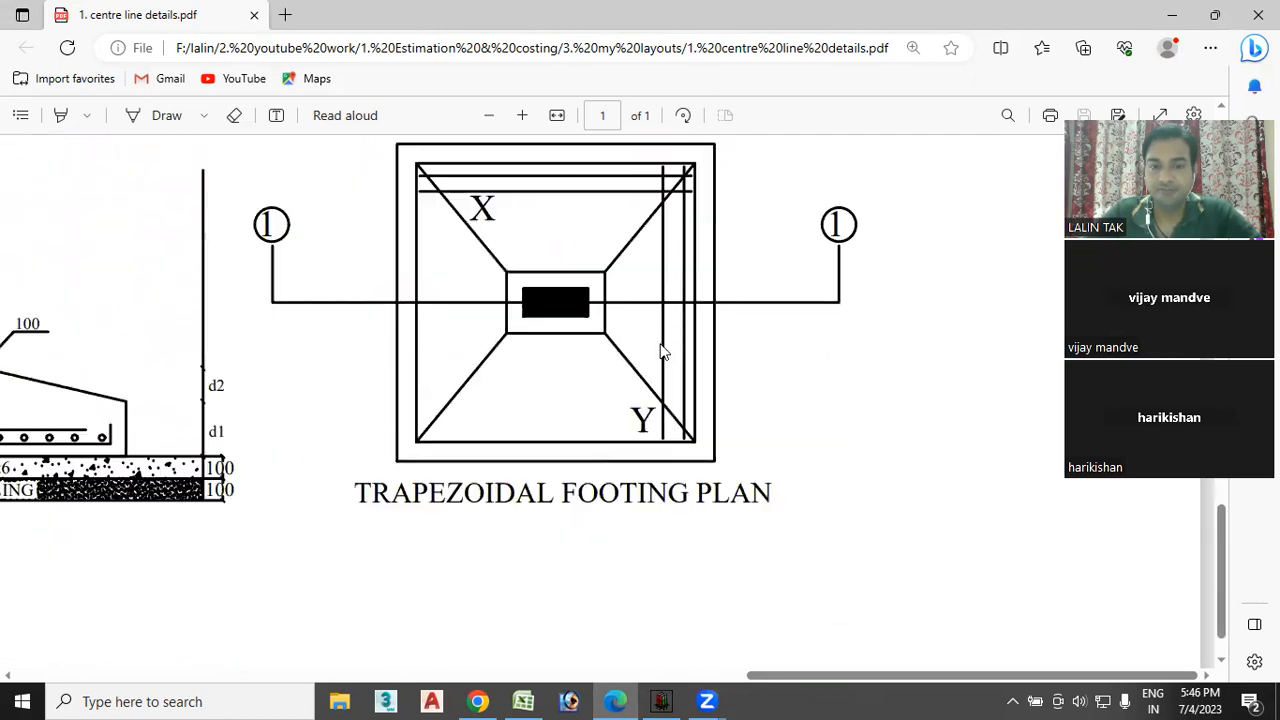
left_click_drag(826, 686, 476, 686)
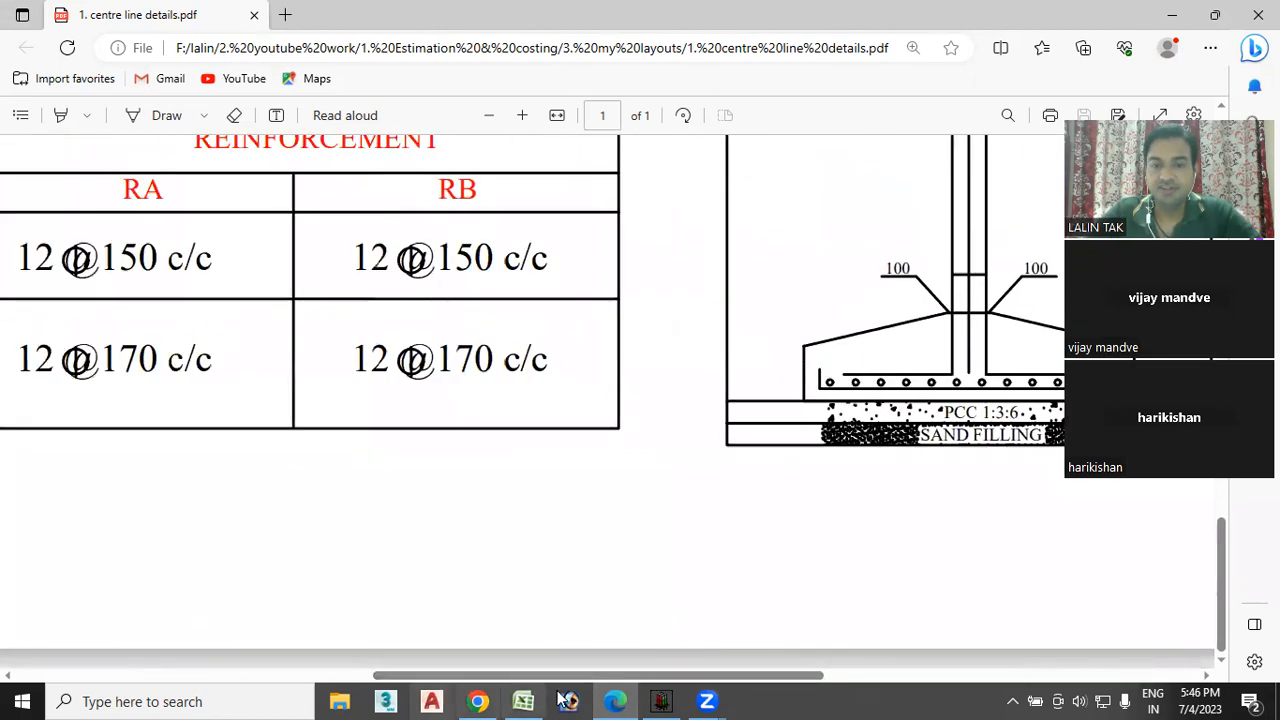
- Return to STAAD.Foundation's calculation sheet and reposition the floating Output table slightly higher over it
left_click(661, 701)
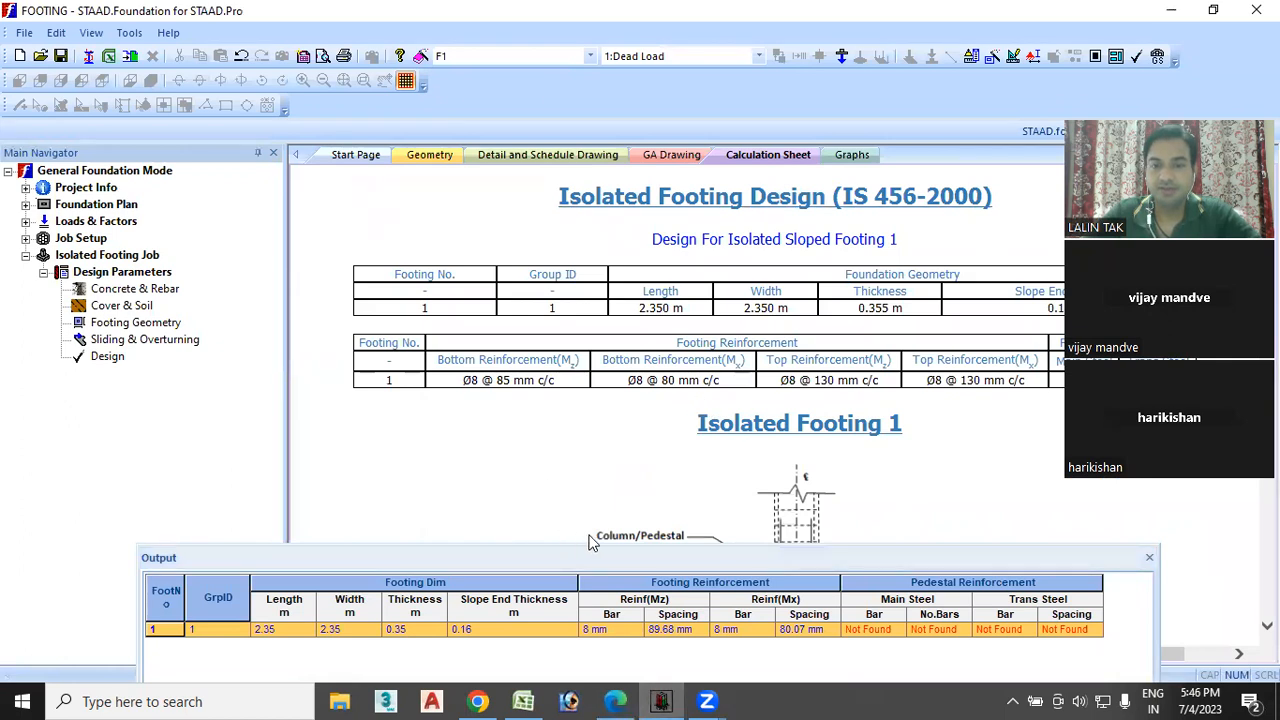
left_click_drag(566, 558, 589, 535)
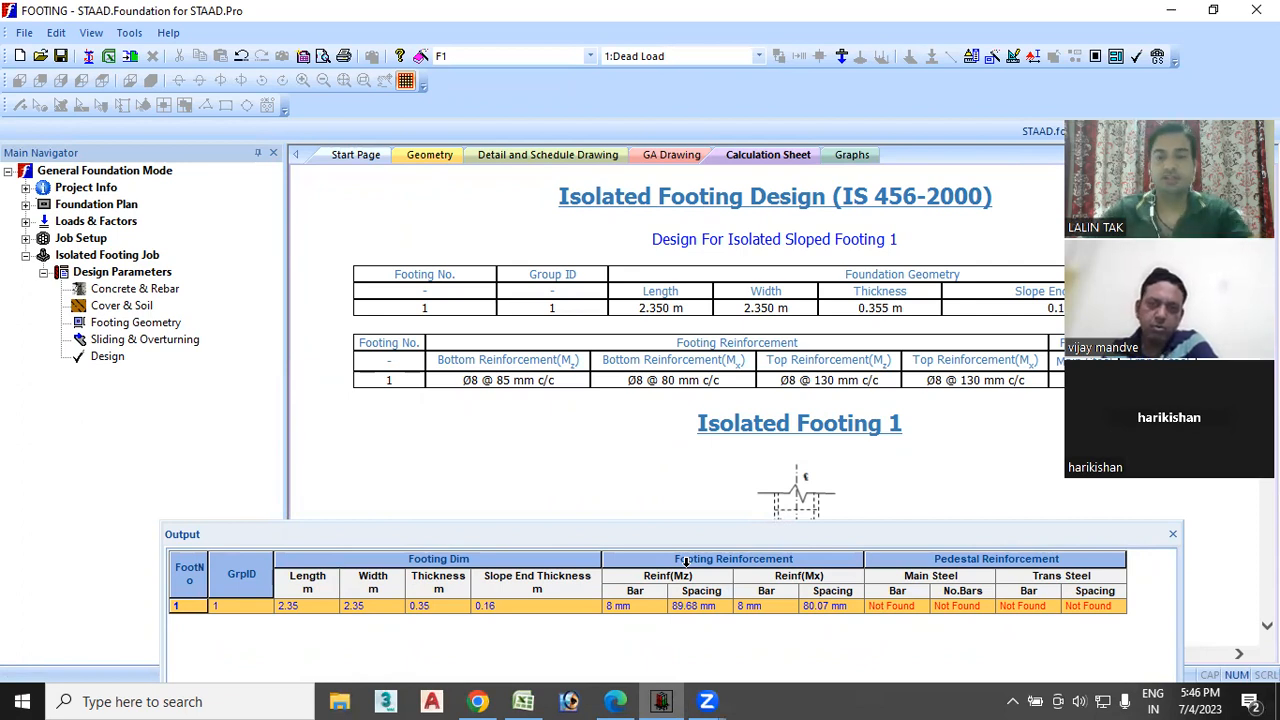
mouse_move(711, 699)
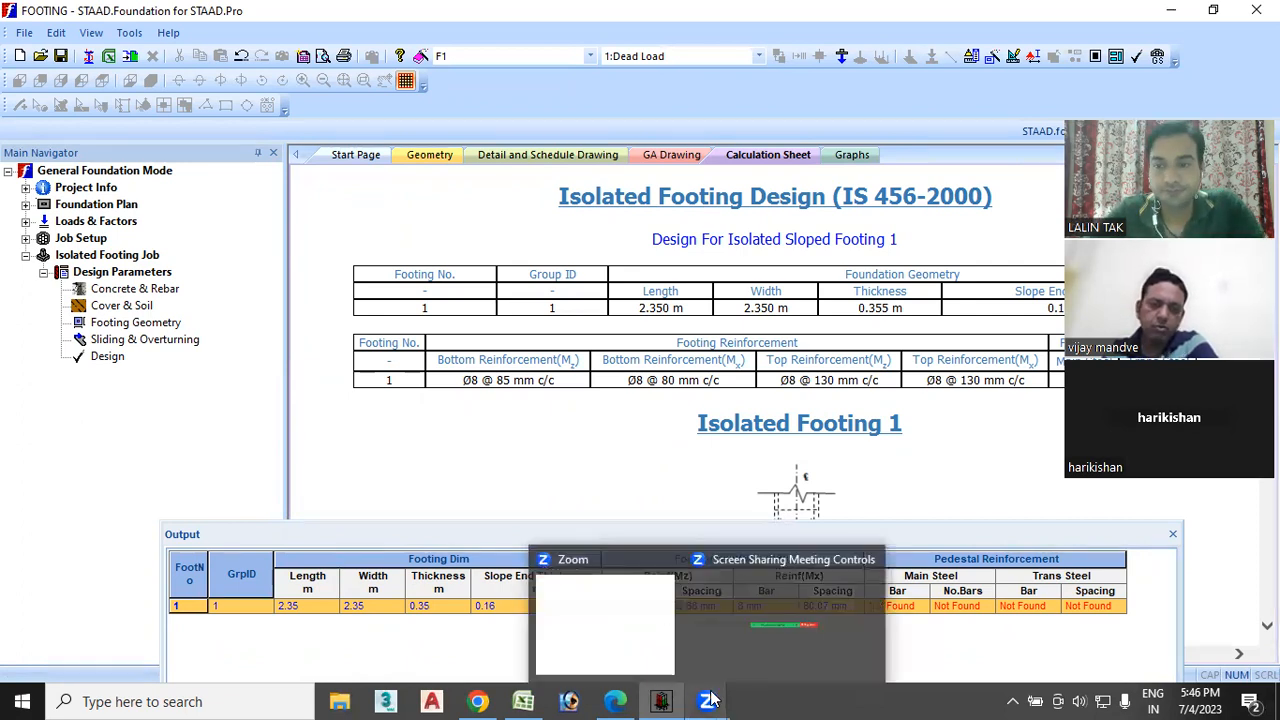